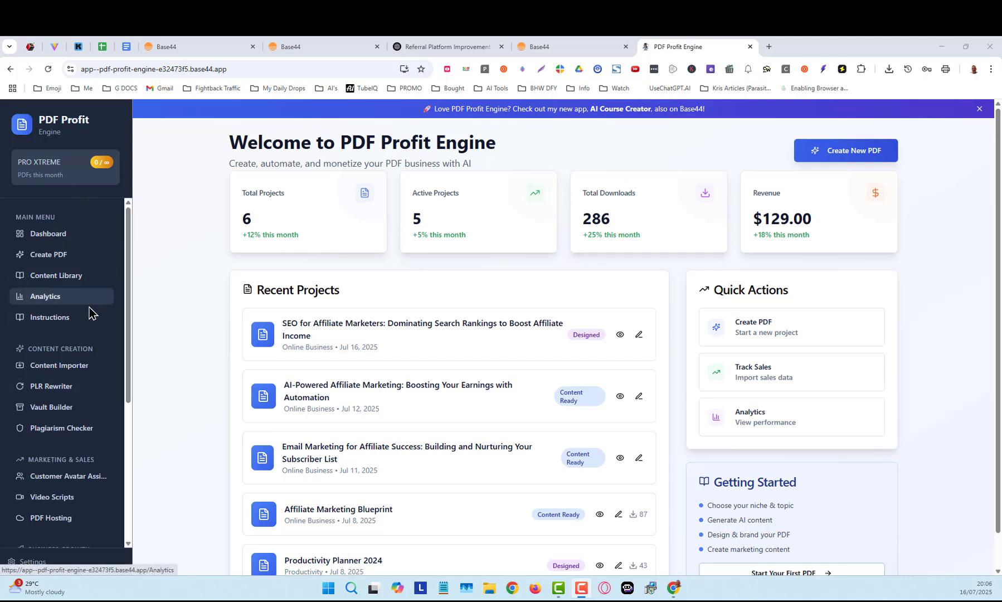
# Look through the navigation sections, from content creation and marketing tools to business growth, tracking and admin
pyautogui.scroll(-1, 89, 312)
pyautogui.scroll(-1, 86, 303)
pyautogui.scroll(2, 84, 306)
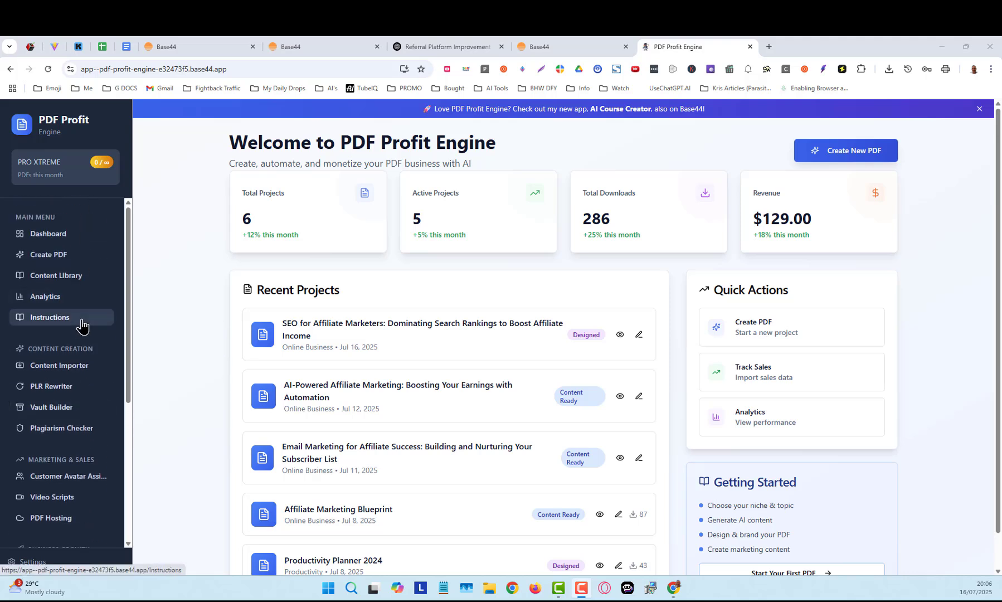
pyautogui.click(61, 233)
pyautogui.scroll(-1, 86, 349)
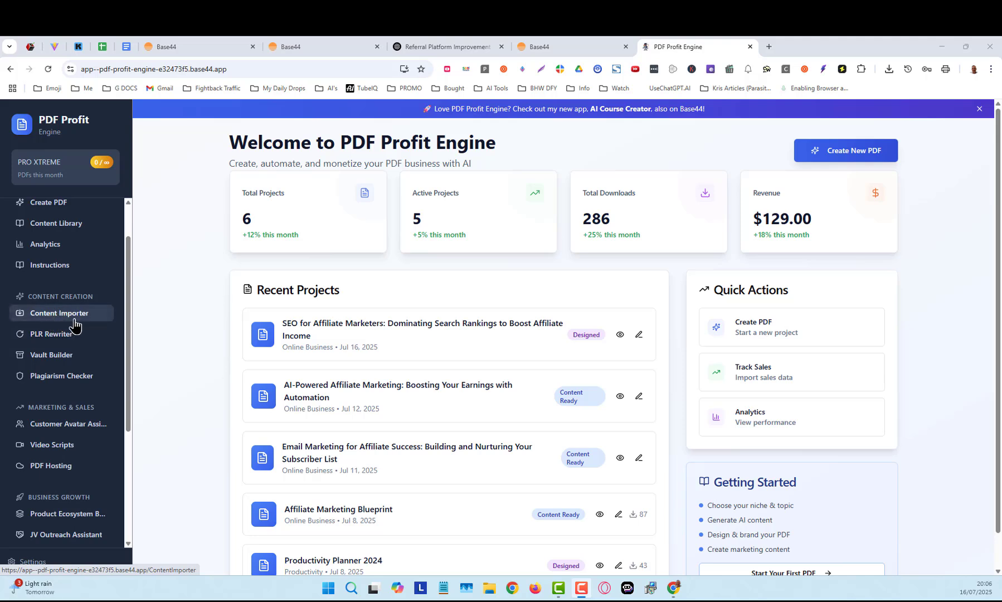
pyautogui.scroll(-1, 101, 351)
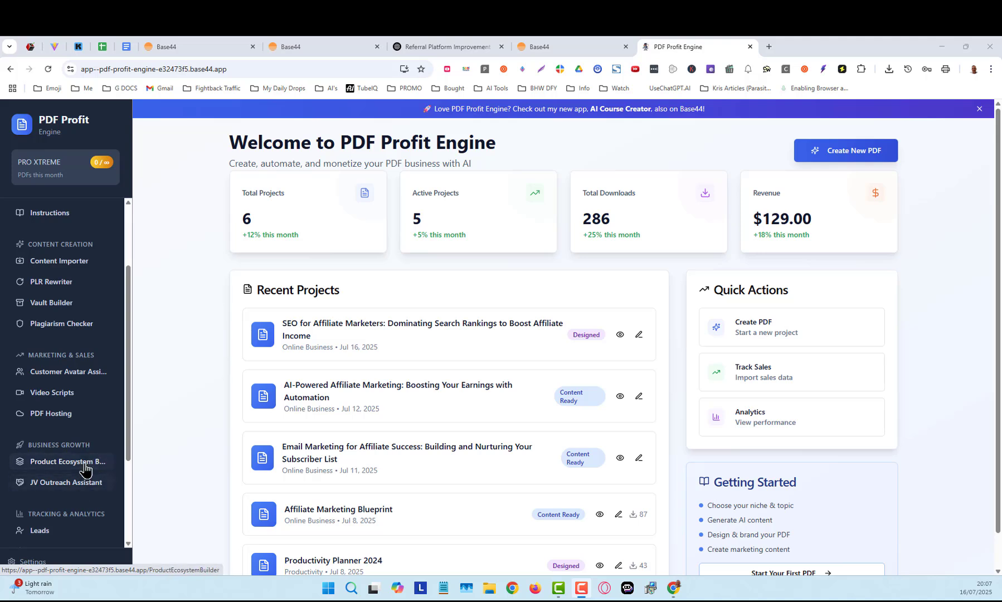
pyautogui.scroll(2, 81, 483)
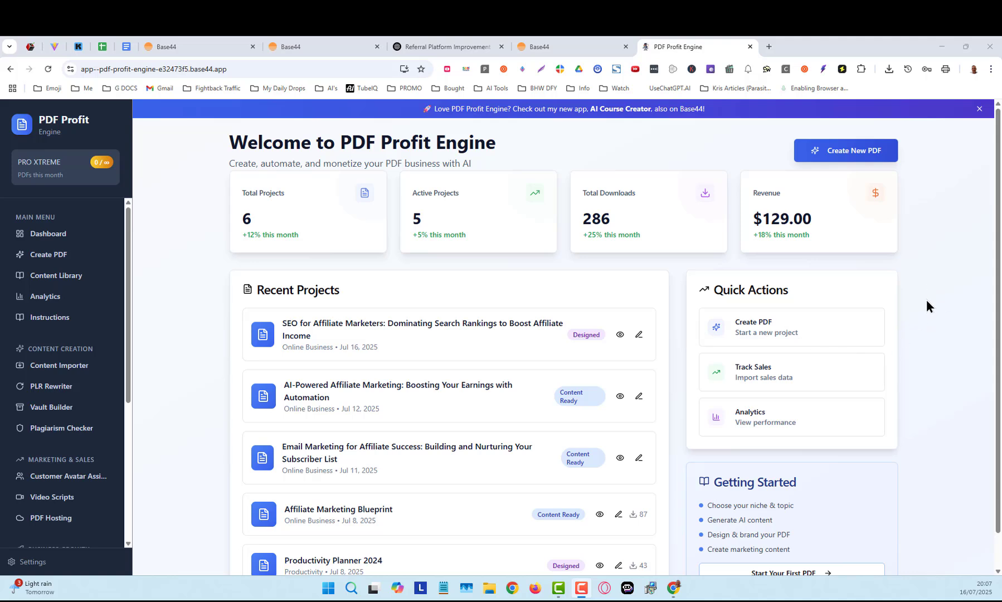
pyautogui.scroll(-1, 944, 341)
pyautogui.scroll(1, 944, 341)
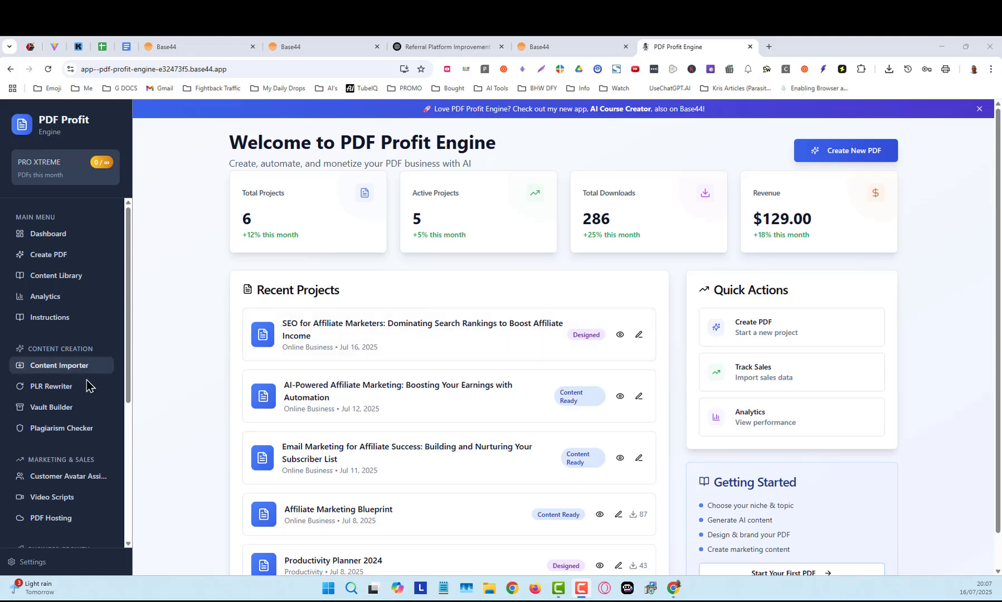
pyautogui.scroll(-5, 102, 442)
pyautogui.scroll(5, 102, 442)
pyautogui.scroll(-5, 102, 442)
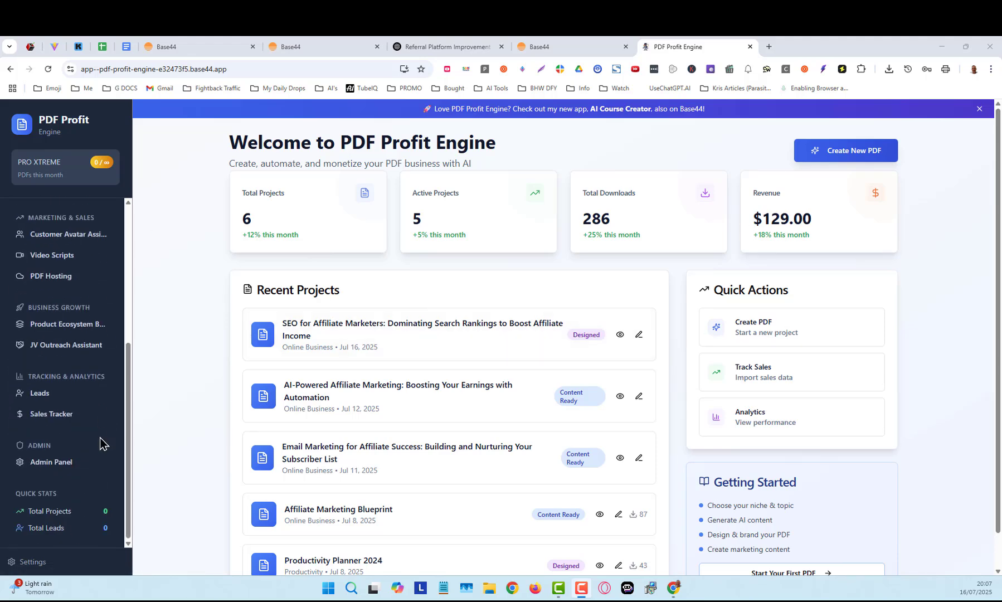
pyautogui.scroll(5, 100, 443)
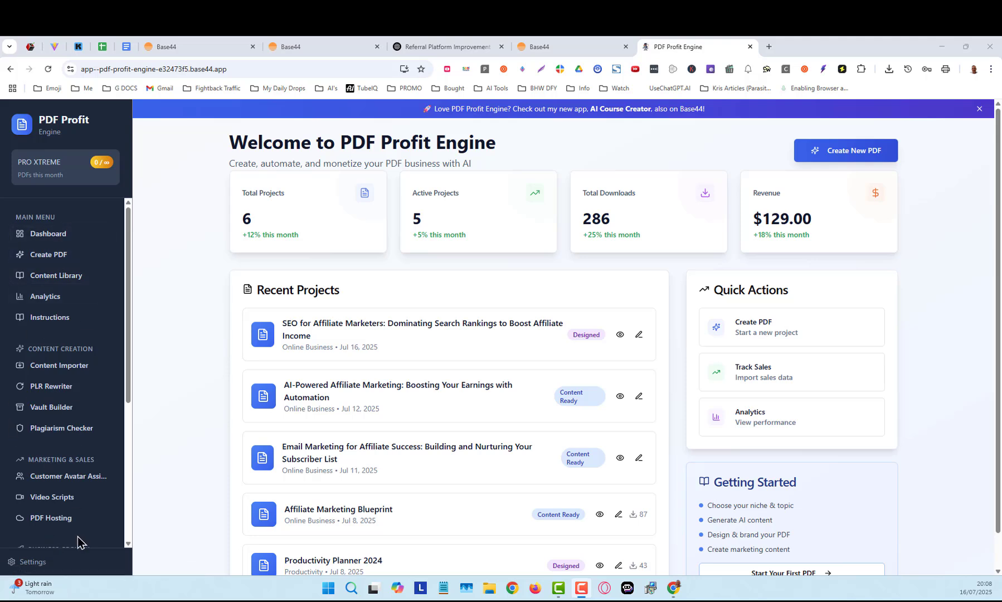
# View the PLR Rewriter page, then return to the dashboard and look over its statistics, recent projects and quick actions
pyautogui.click(50, 392)
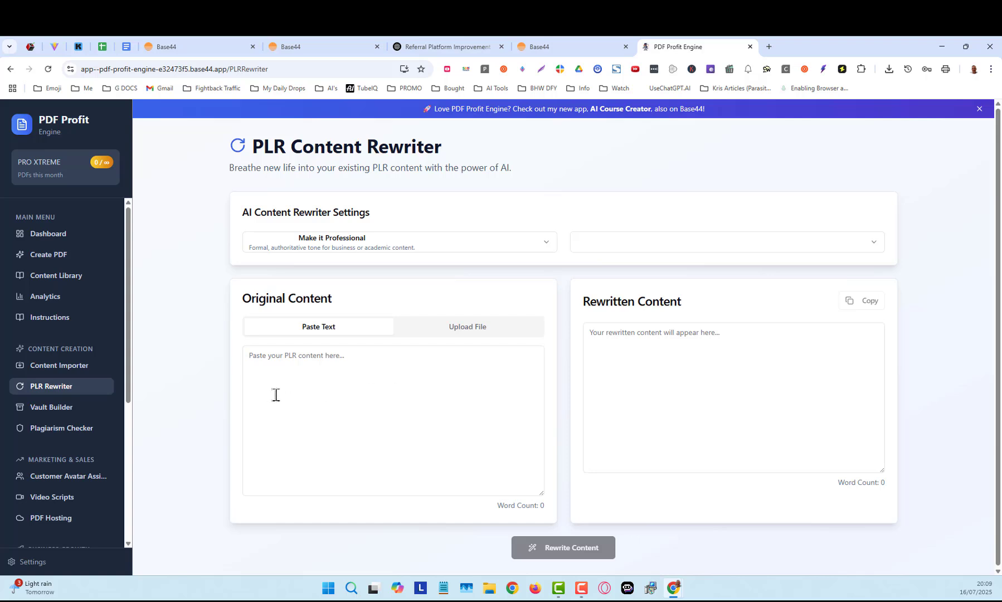
pyautogui.click(57, 239)
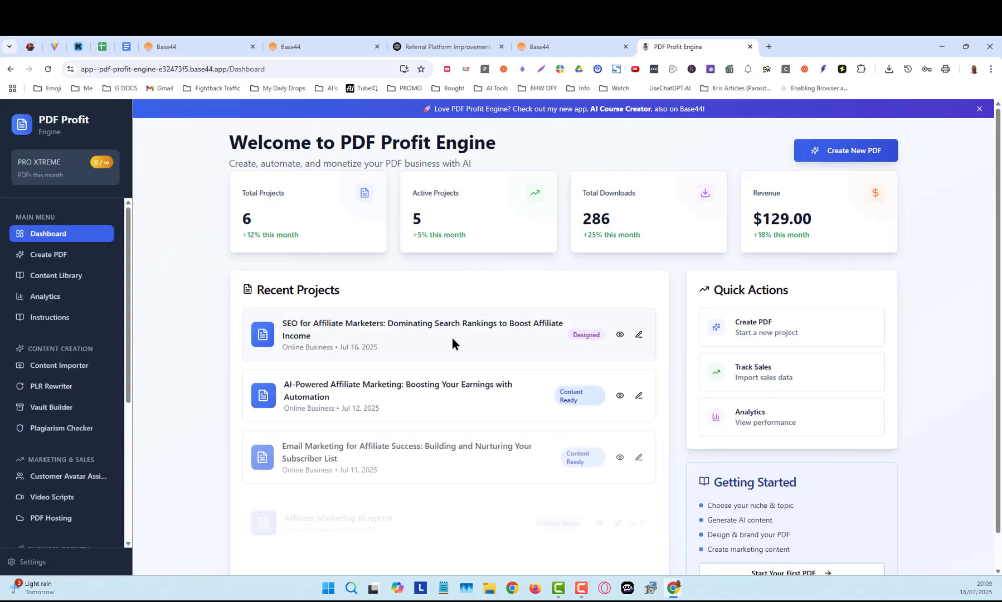
pyautogui.scroll(-1, 965, 447)
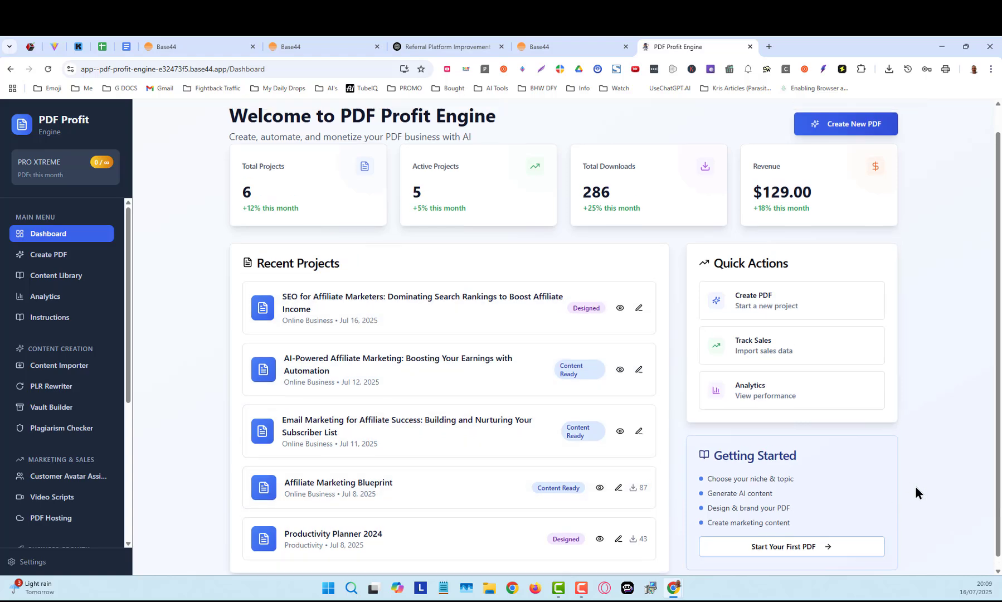
pyautogui.scroll(1, 914, 486)
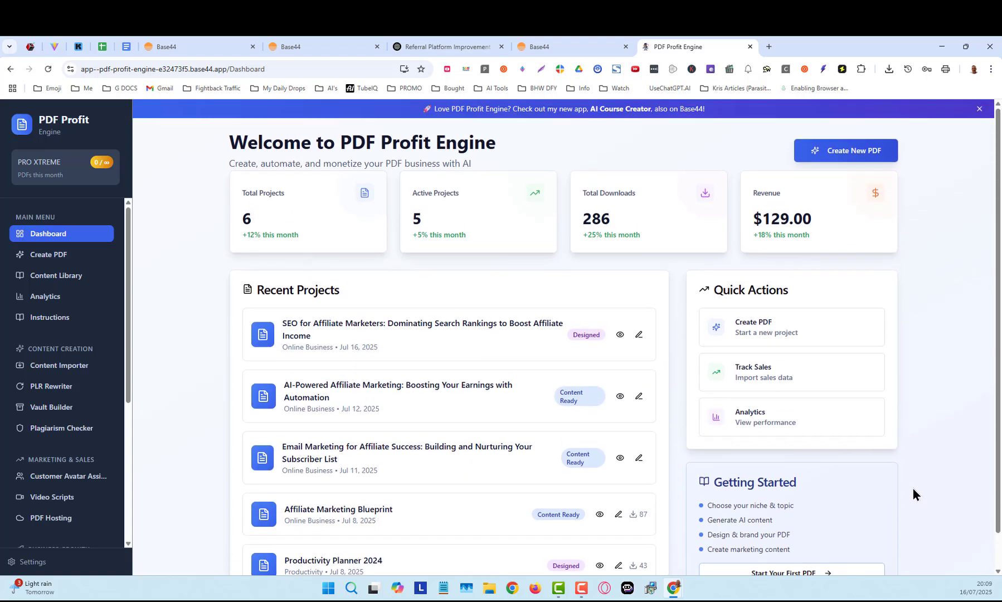
pyautogui.scroll(-5, 40, 331)
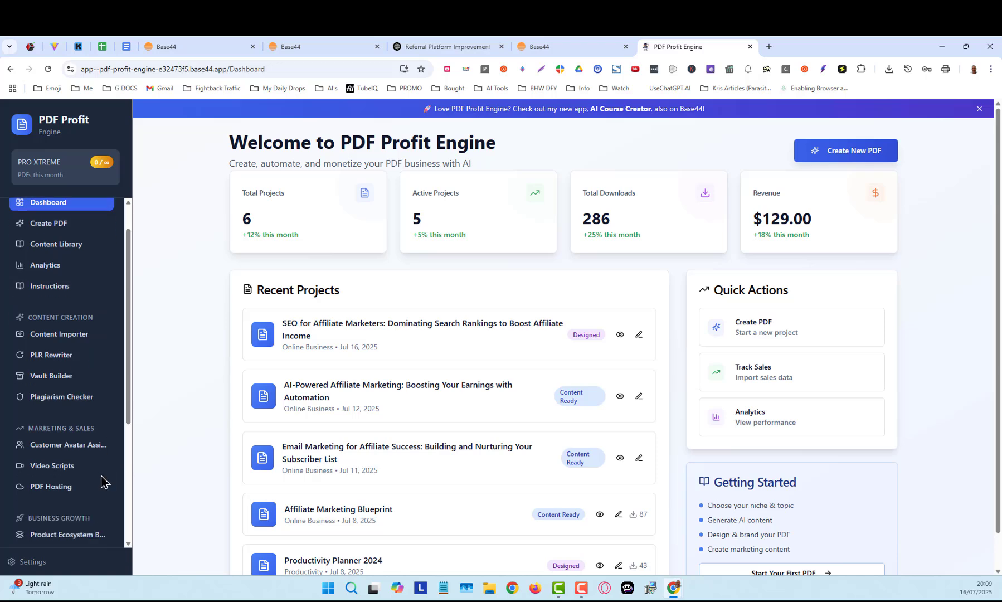
pyautogui.scroll(5, 94, 473)
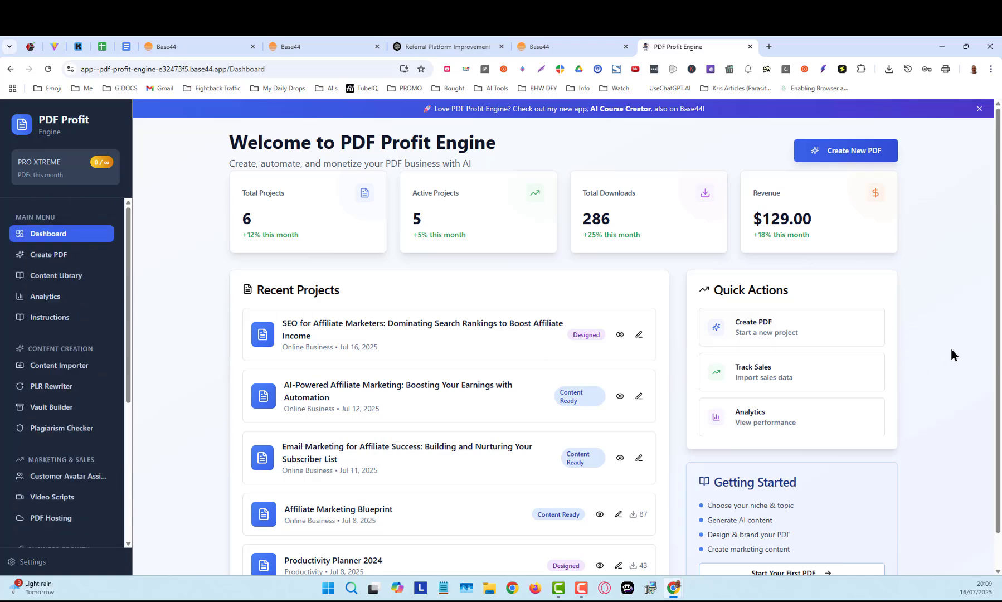
pyautogui.scroll(-1, 962, 331)
pyautogui.scroll(1, 961, 331)
pyautogui.scroll(-1, 937, 378)
pyautogui.scroll(1, 937, 379)
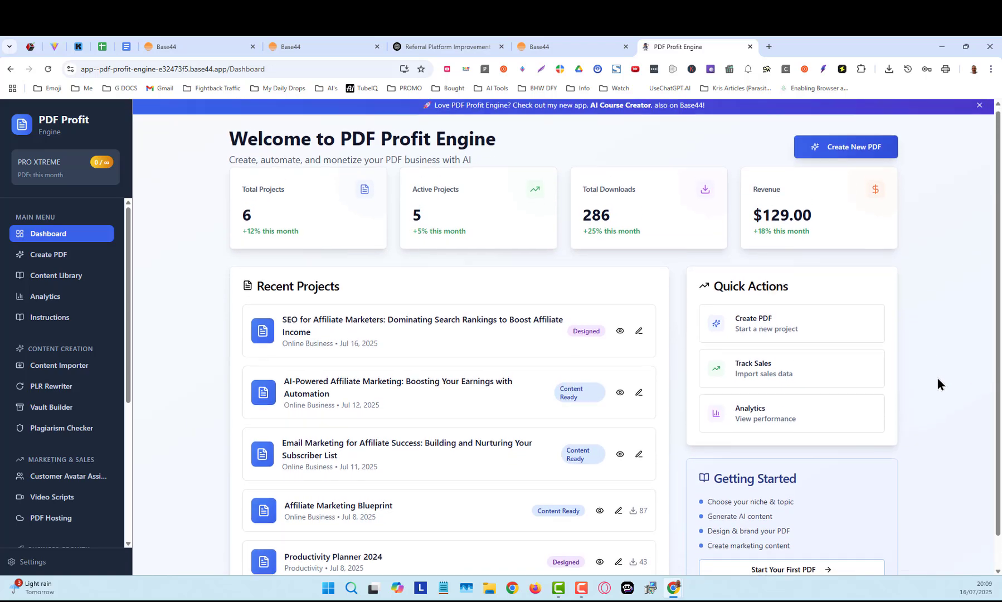
pyautogui.scroll(-1, 937, 384)
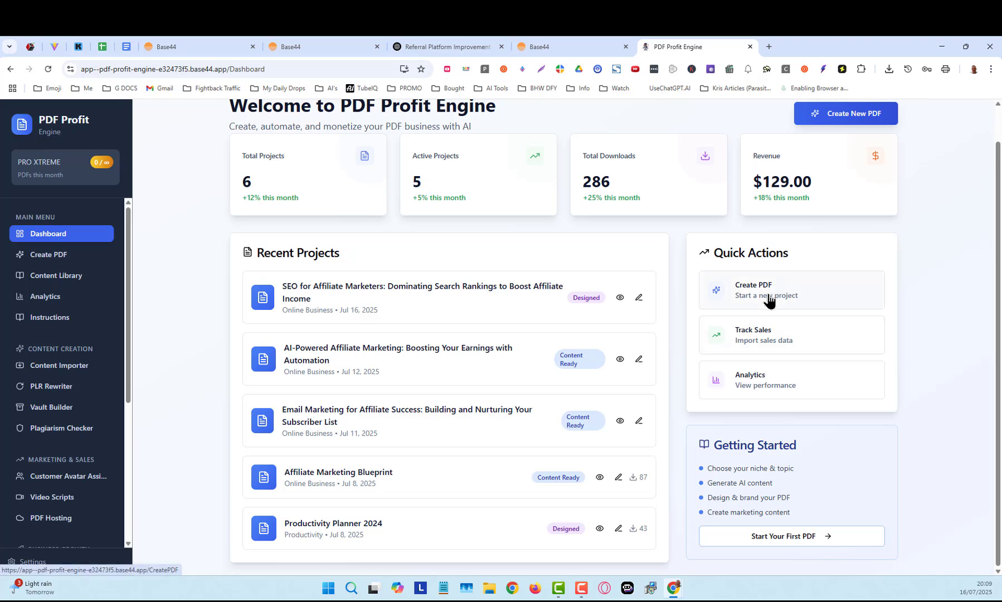
# Start a new PDF project and select Online Business as its niche
pyautogui.click(52, 257)
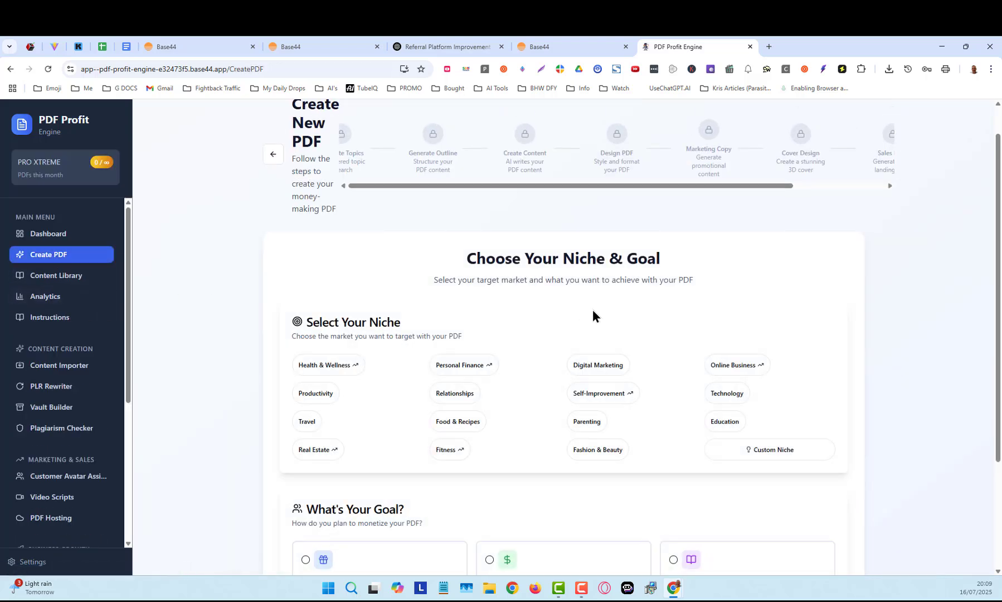
pyautogui.moveTo(393, 185); pyautogui.dragTo(311, 176)
pyautogui.scroll(-2, 995, 350)
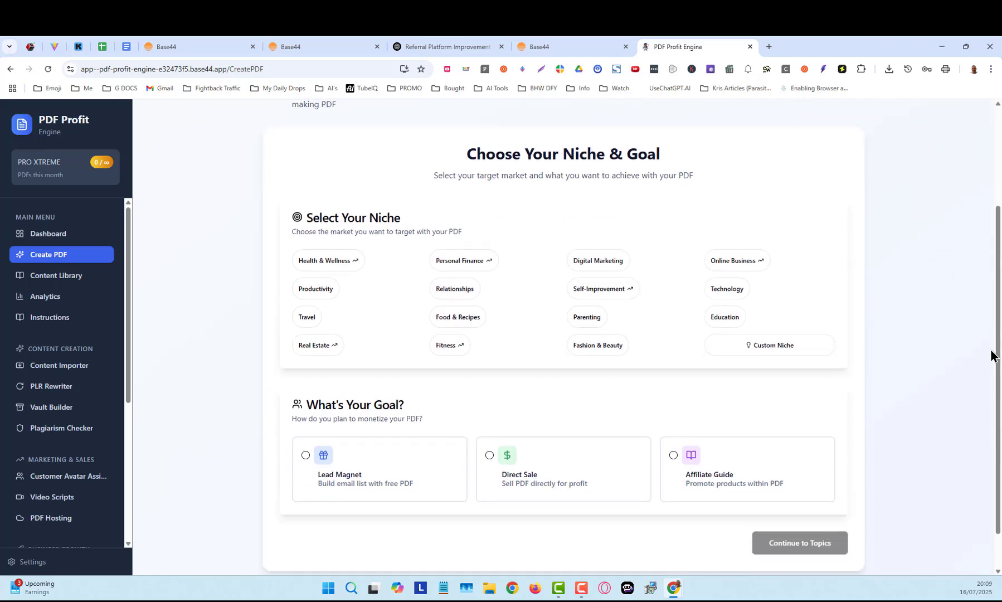
pyautogui.scroll(-1, 829, 286)
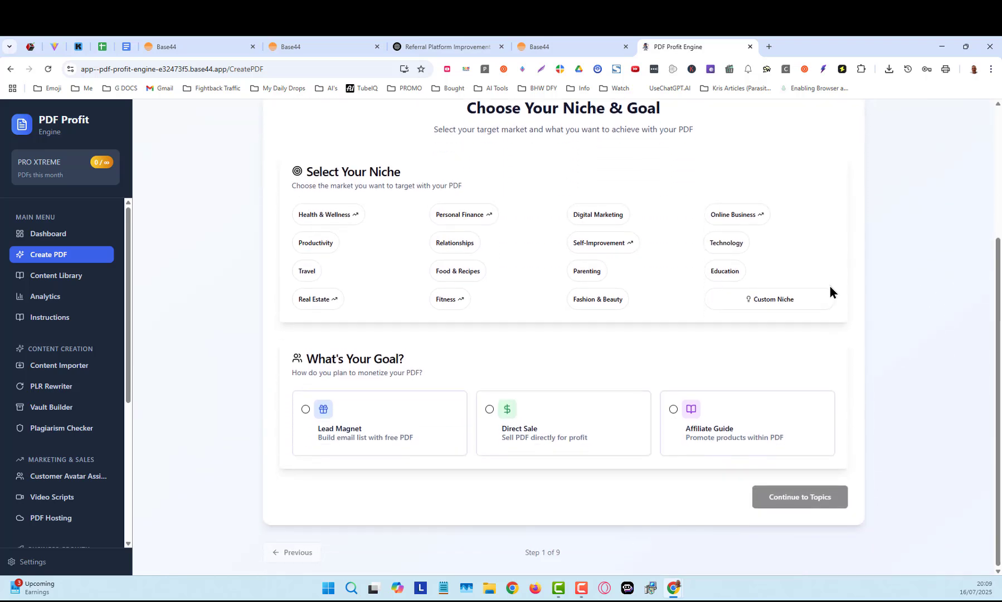
pyautogui.click(726, 217)
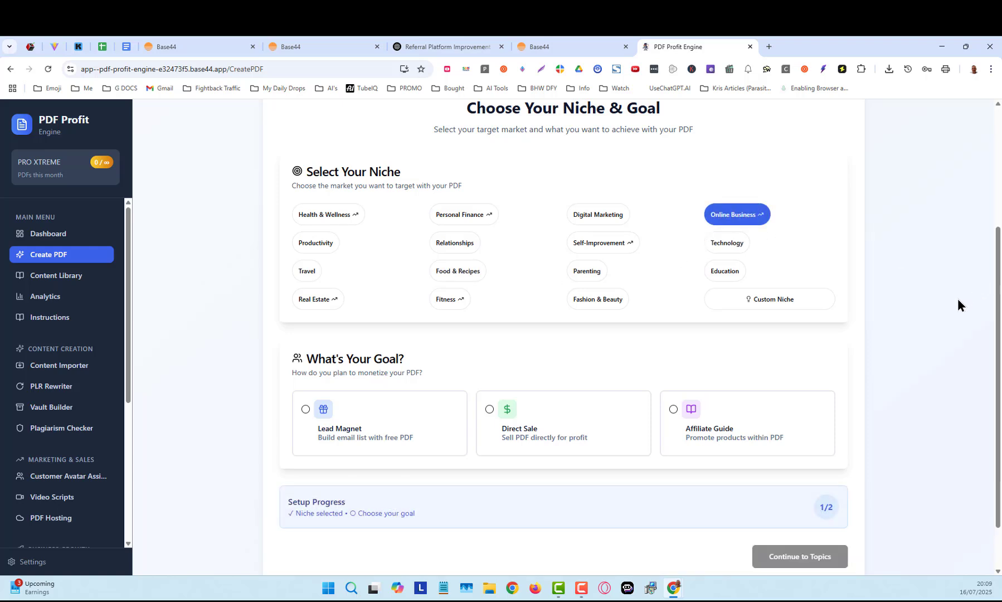
# Set the monetization goal to Affiliate Guide and continue to the topic stage
pyautogui.scroll(-1, 957, 298)
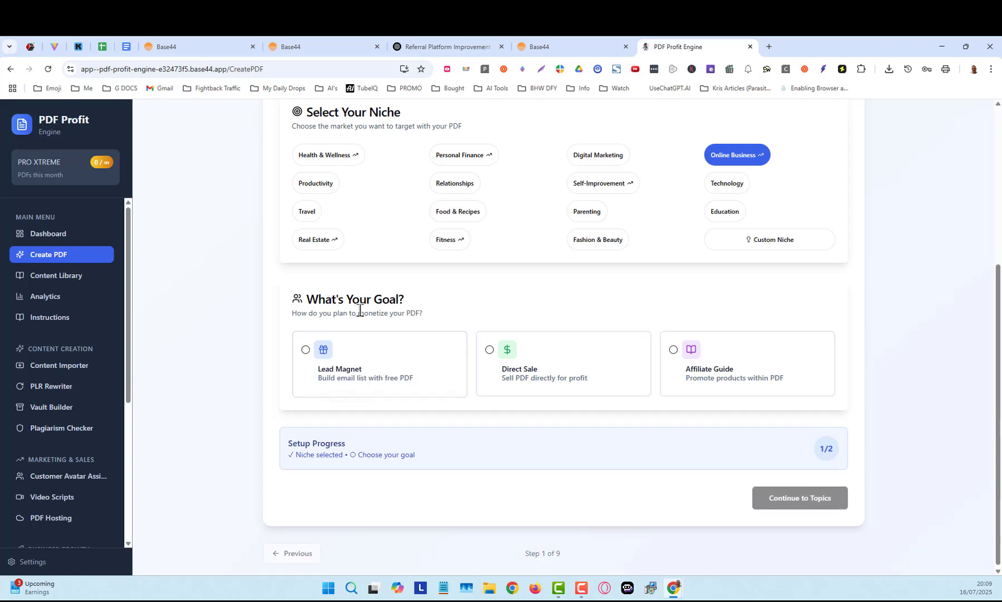
pyautogui.moveTo(439, 379)
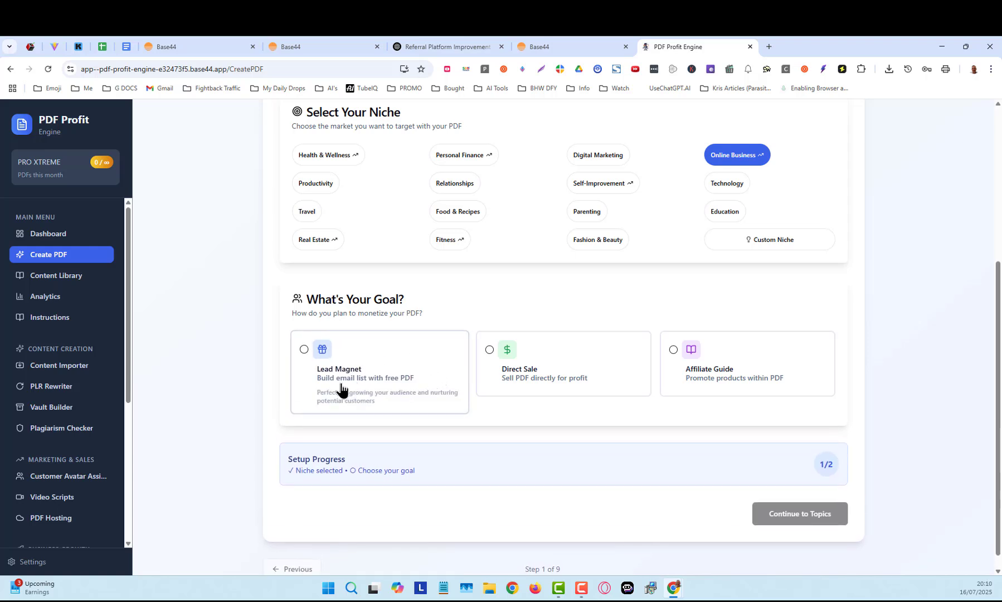
pyautogui.moveTo(604, 376)
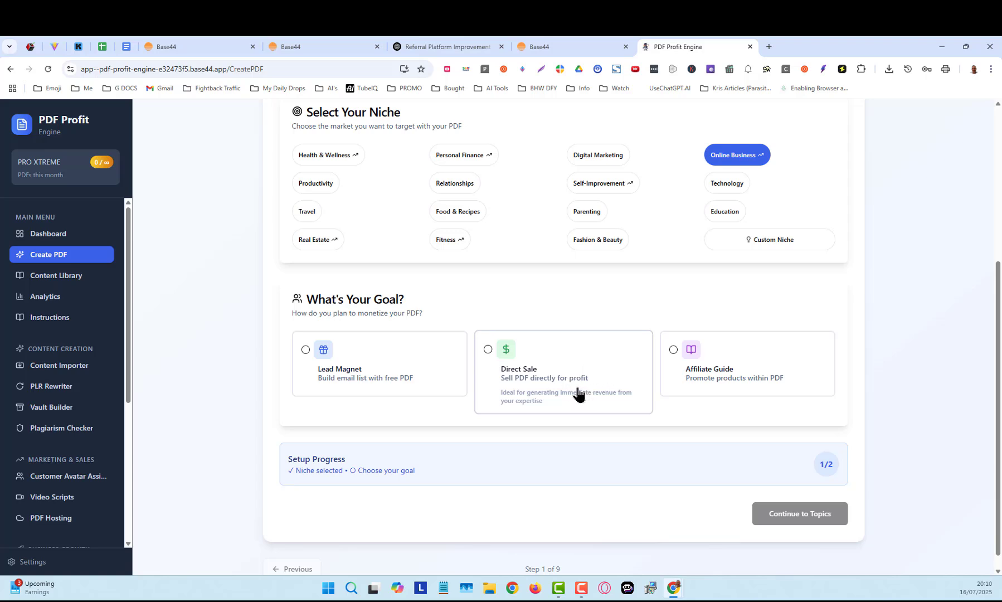
pyautogui.moveTo(767, 380)
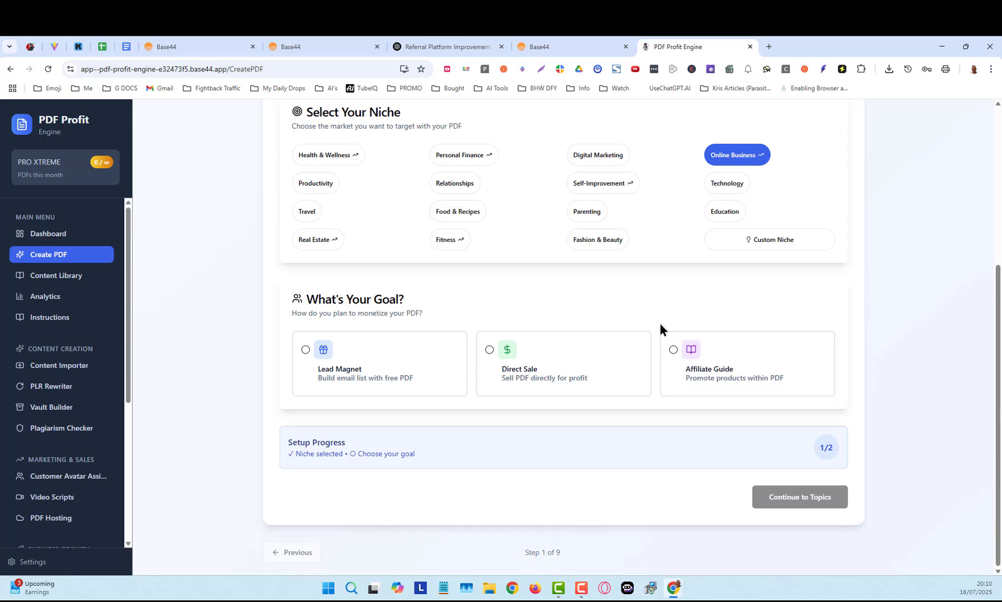
pyautogui.moveTo(683, 368)
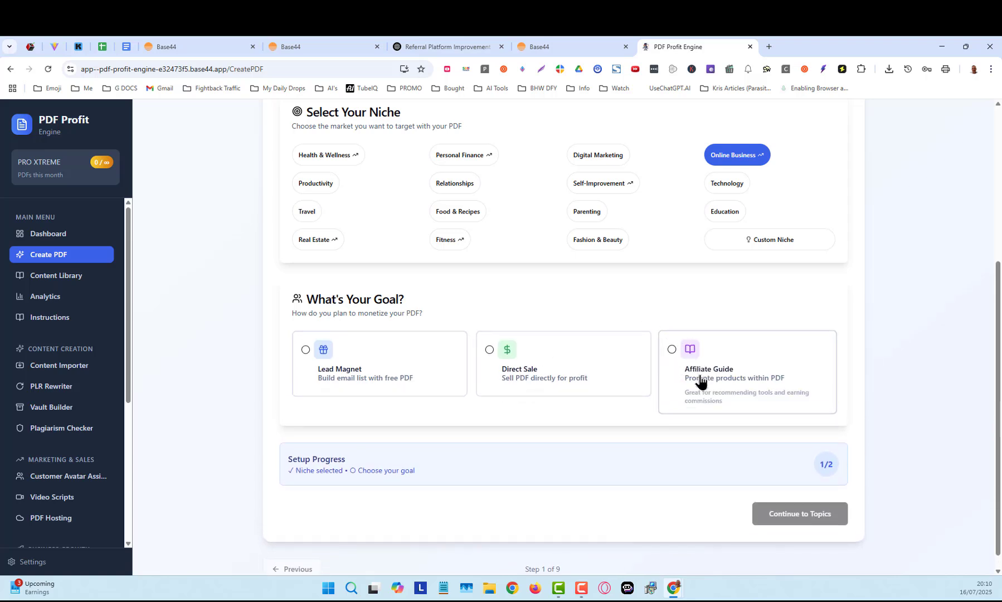
pyautogui.click(673, 350)
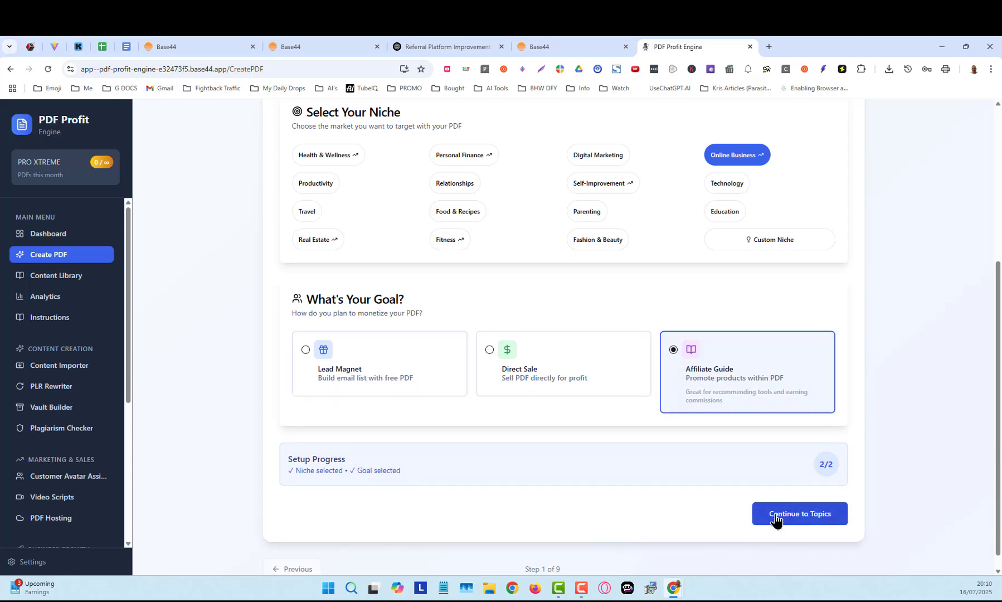
pyautogui.click(801, 515)
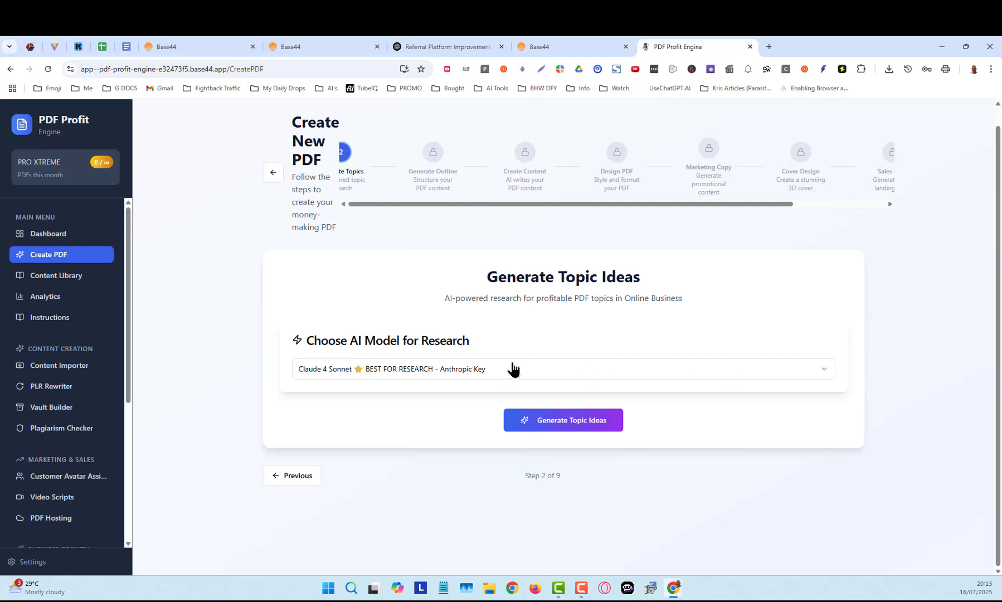
# Generate topic ideas using Claude 4 Sonnet as the research model
pyautogui.click(631, 375)
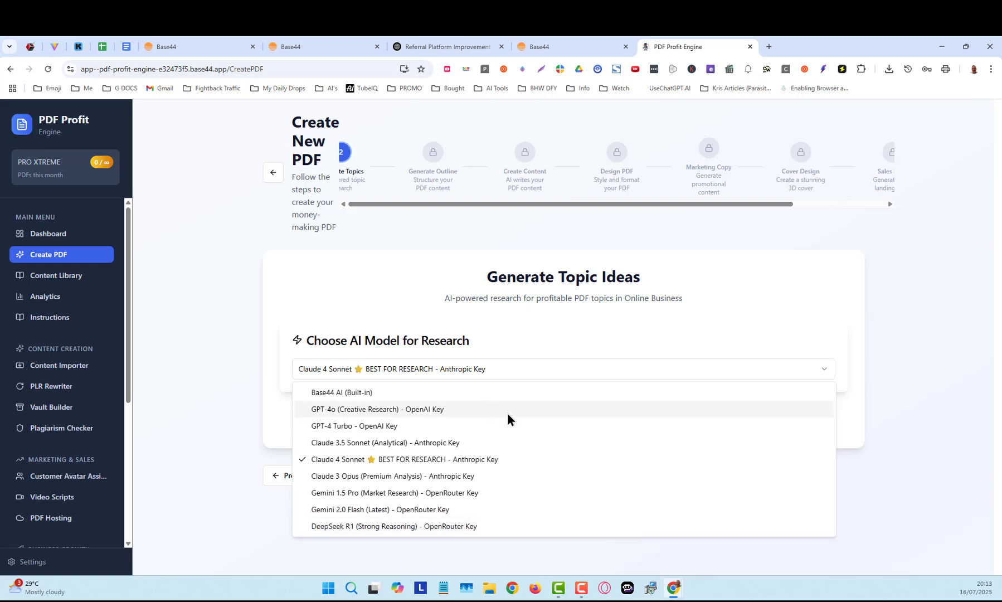
pyautogui.click(371, 462)
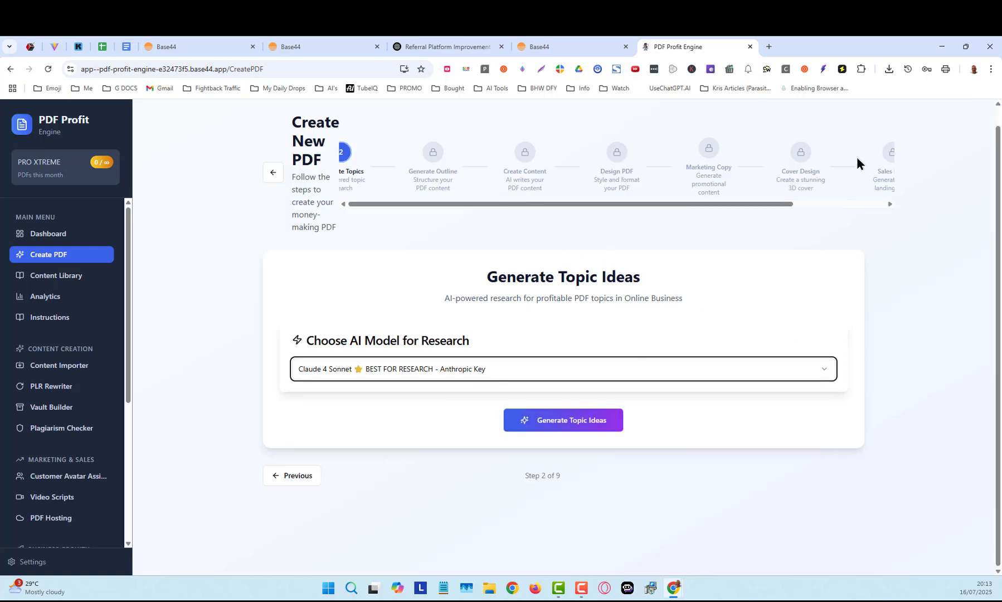
pyautogui.moveTo(764, 205); pyautogui.dragTo(542, 205)
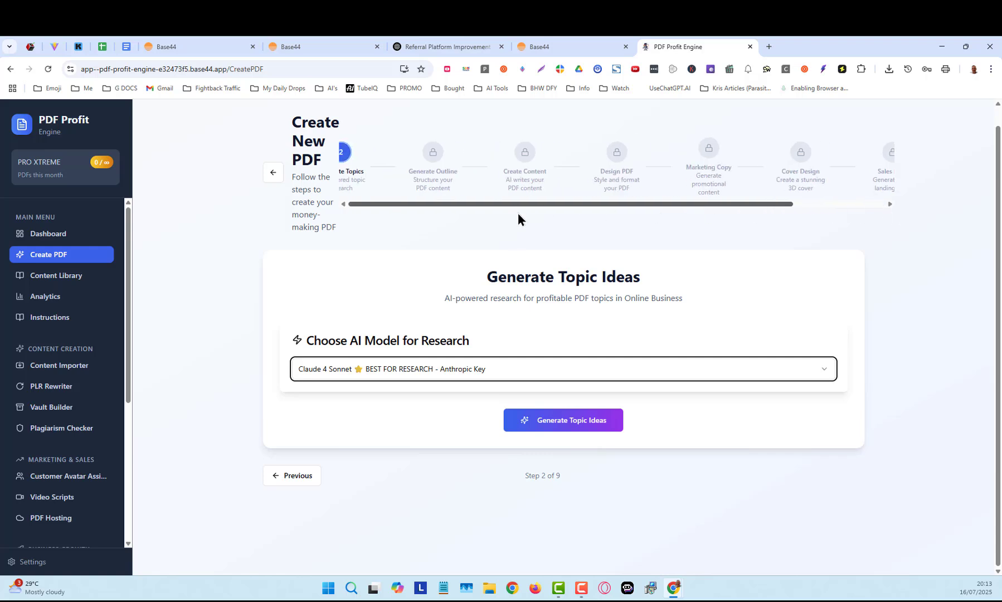
pyautogui.click(563, 421)
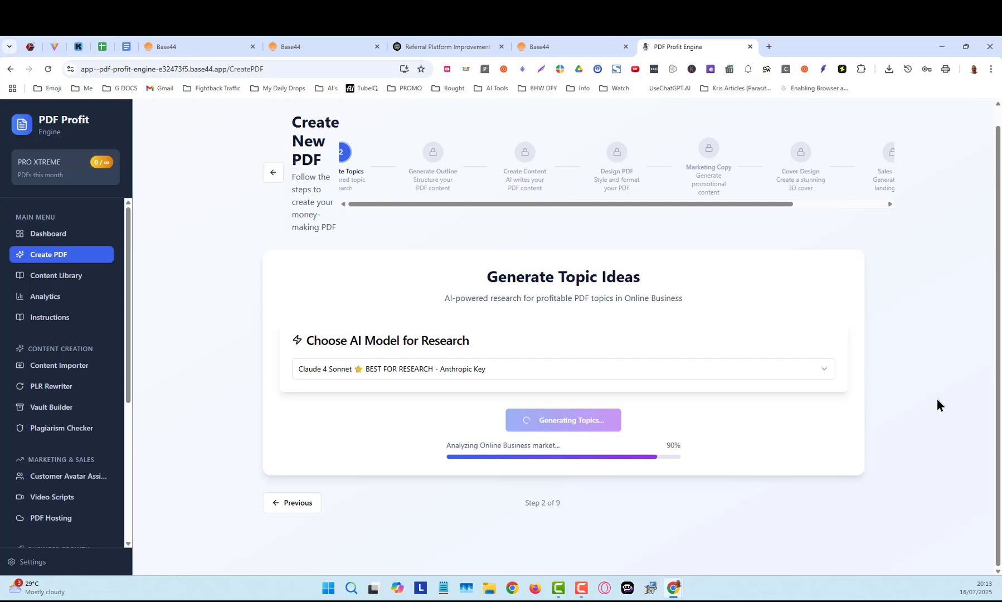
# Review the generated topic ideas, comparing their profitability scores, competition levels and strategies
pyautogui.scroll(-4, 928, 380)
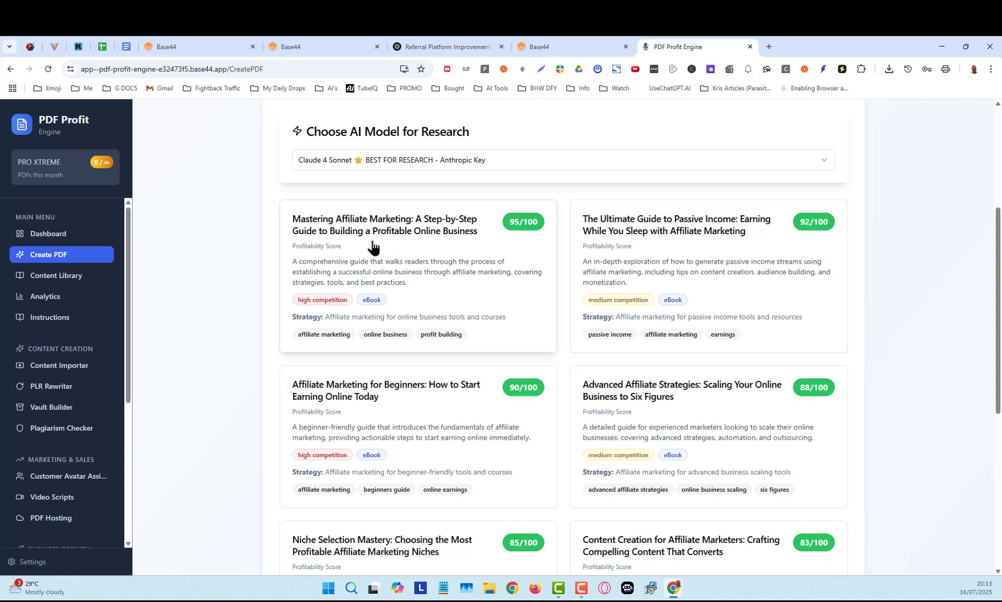
pyautogui.scroll(-1, 746, 307)
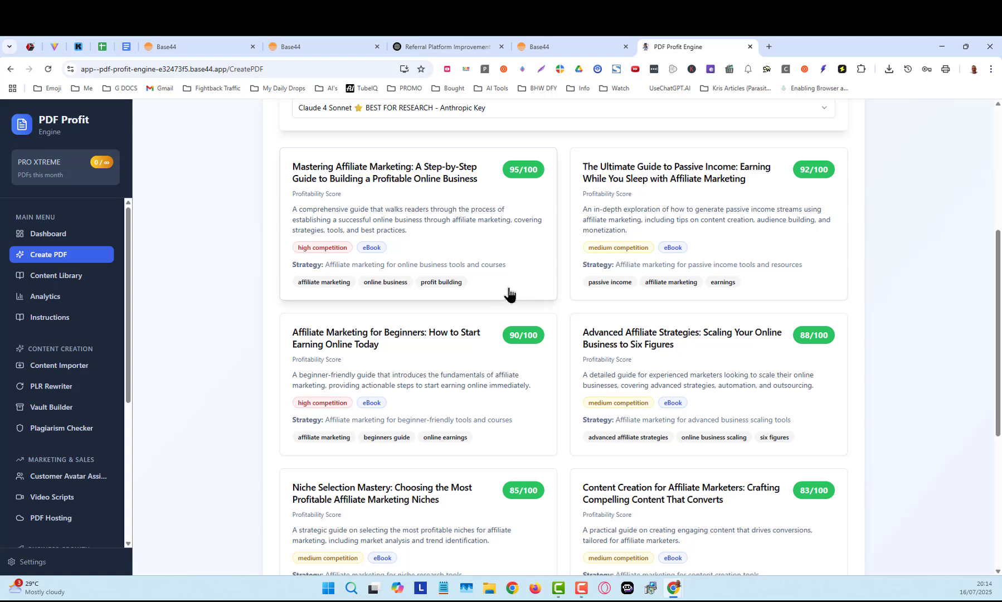
pyautogui.scroll(1, 505, 295)
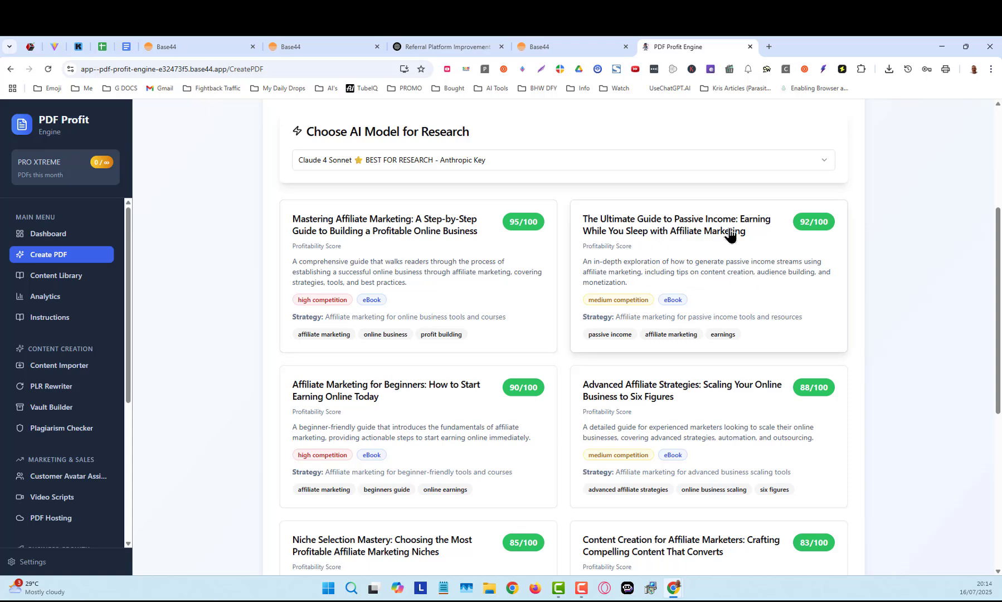
pyautogui.scroll(-1, 785, 283)
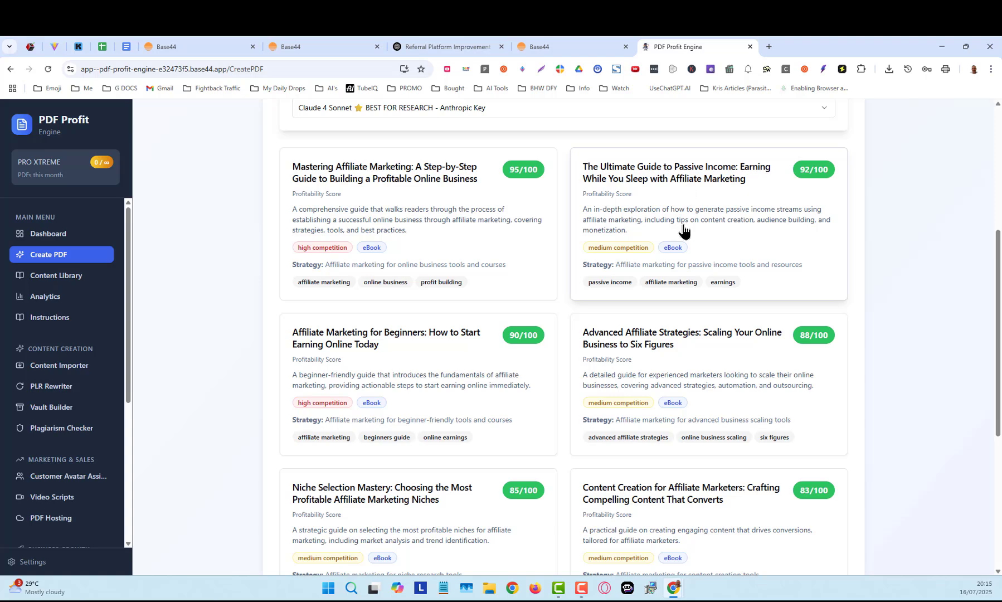
pyautogui.scroll(1, 702, 254)
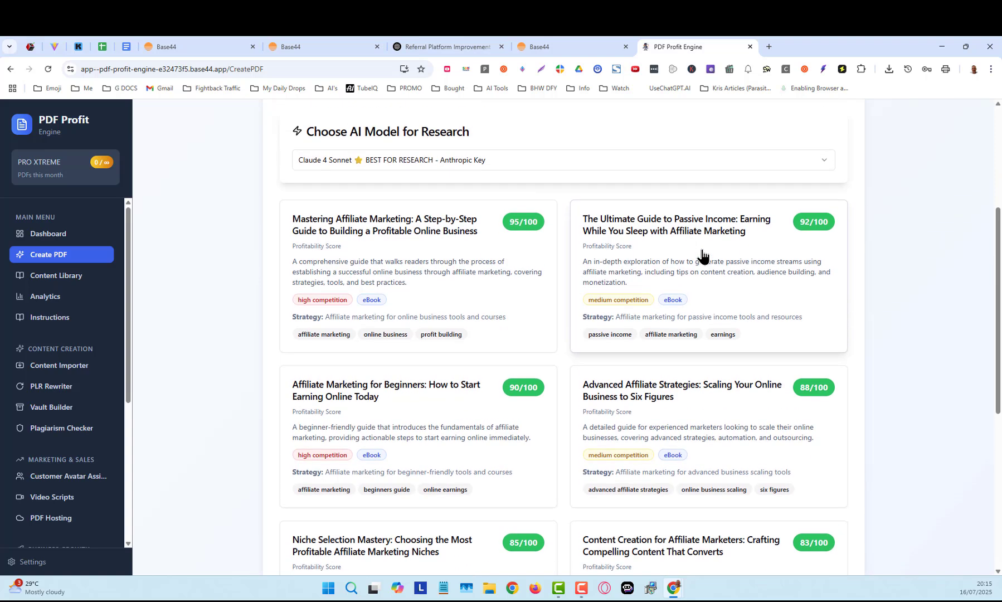
# Select the topic "The Ultimate Guide to Passive Income: Earning While You Sleep with Affiliate Marketing" for the PDF
pyautogui.scroll(-1, 607, 295)
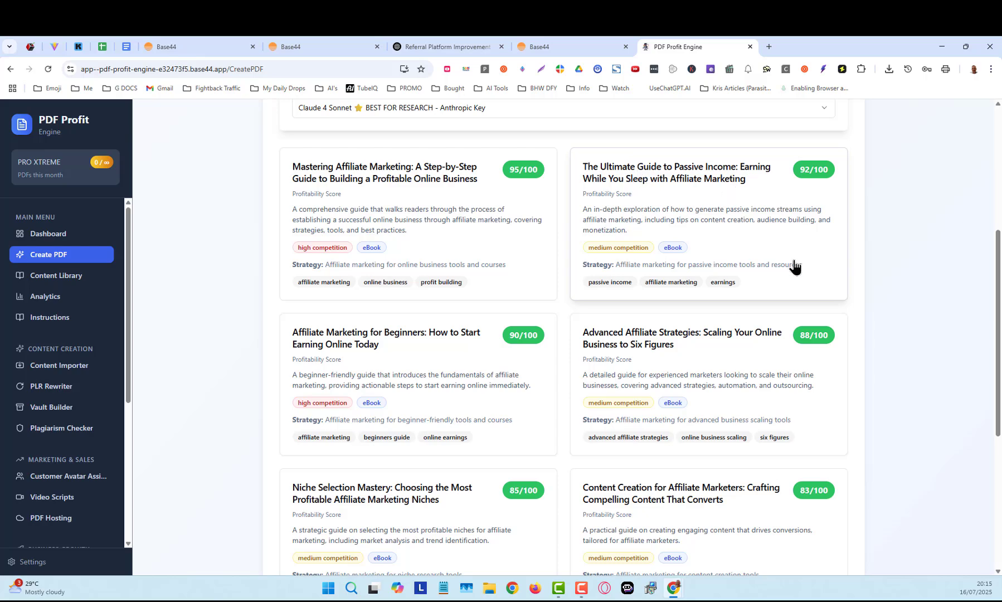
pyautogui.click(728, 244)
pyautogui.scroll(-8, 961, 407)
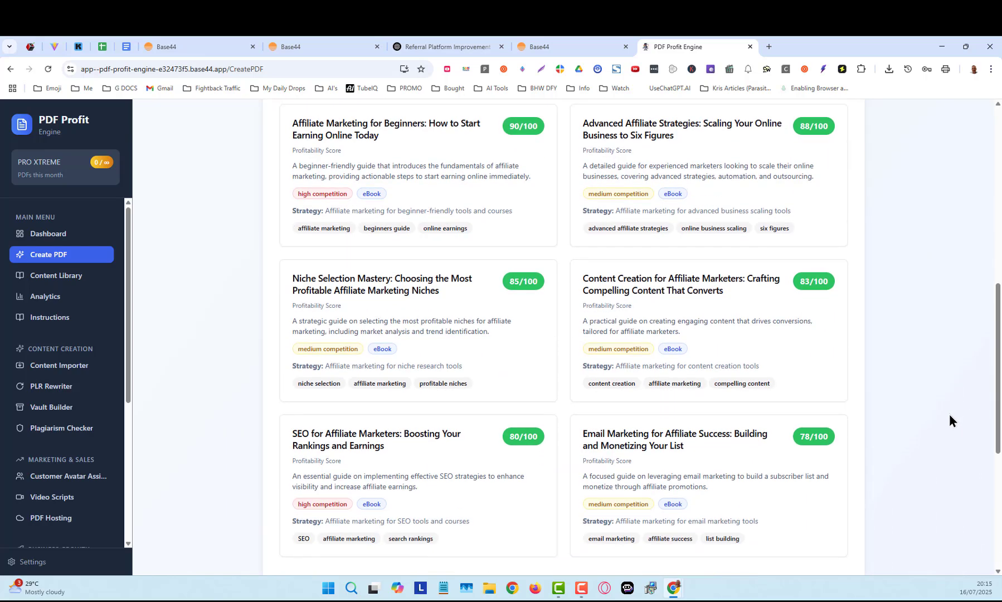
pyautogui.scroll(-1, 944, 425)
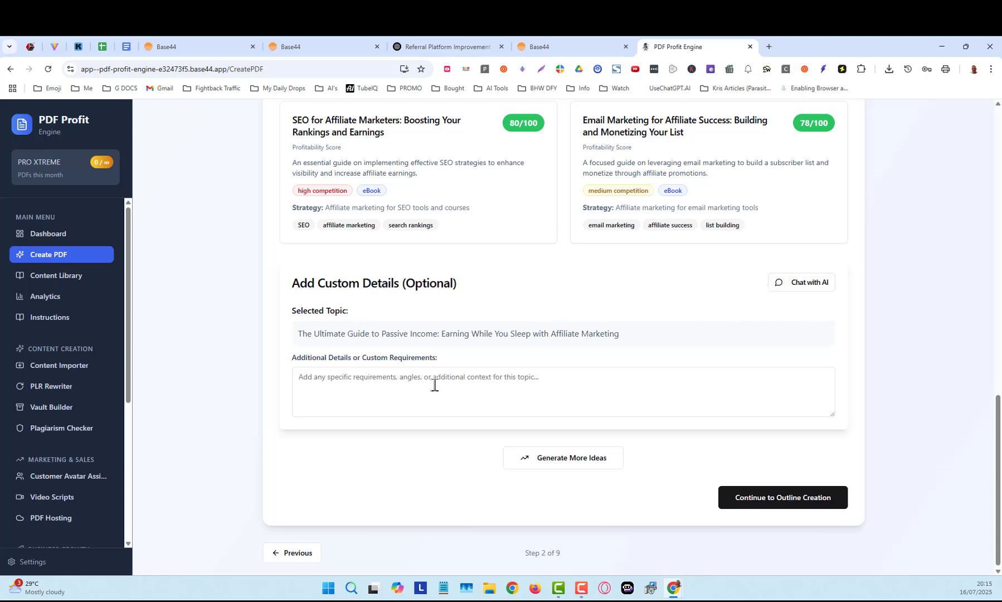
# Ask the AI chat: "What is going to be appealing to most people whop want to learn how to make money online with as little effort bas possible"
pyautogui.click(799, 287)
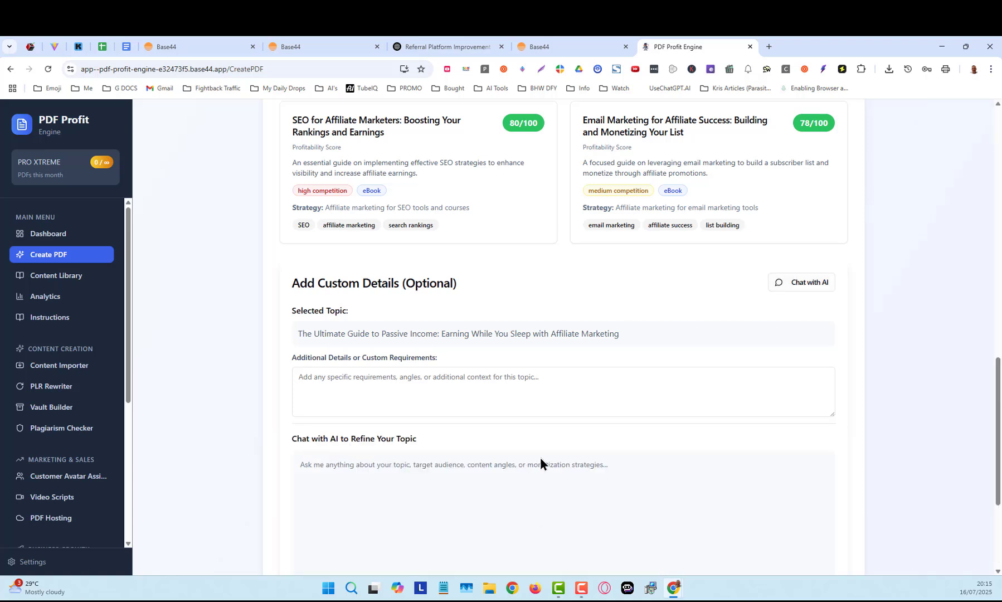
pyautogui.scroll(-3, 539, 457)
pyautogui.click(388, 444)
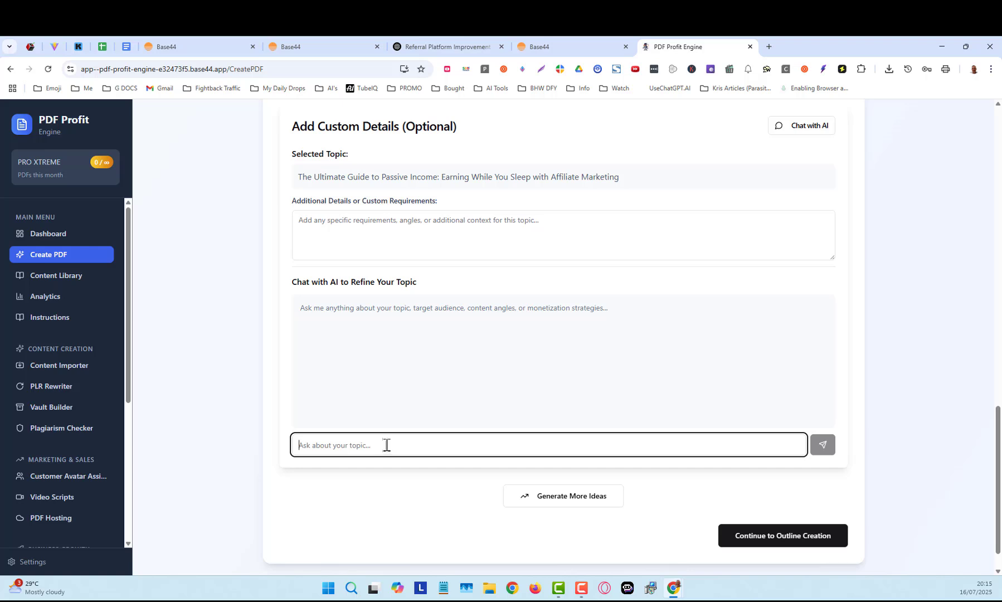
pyautogui.write('What is ')
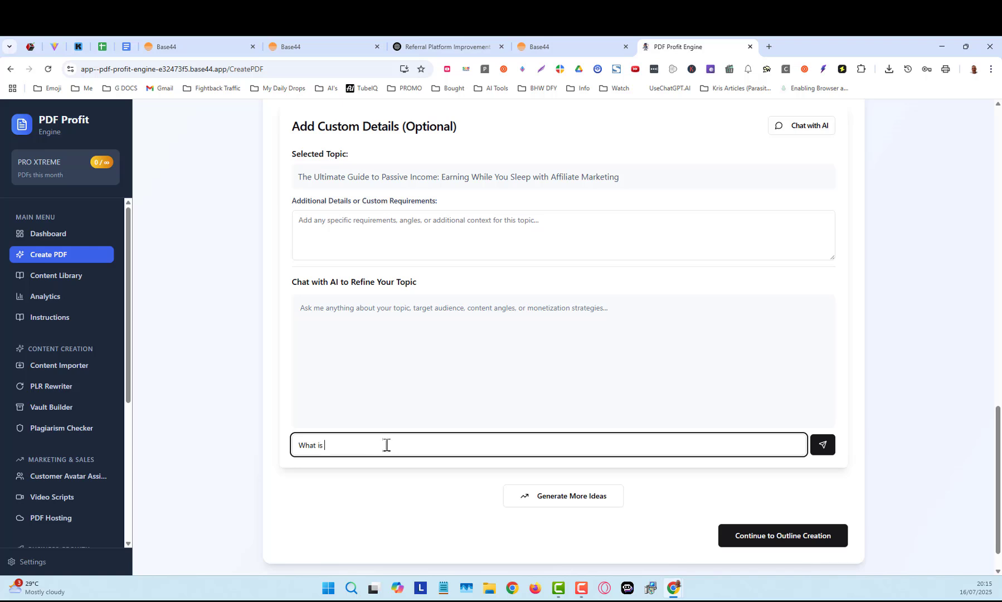
pyautogui.write('going to ')
pyautogui.write('be the')
pyautogui.press('BackSpace')
pyautogui.press('BackSpace')
pyautogui.press('BackSpace')
pyautogui.press('BackSpace')
pyautogui.write('appealing to most people whop want to ')
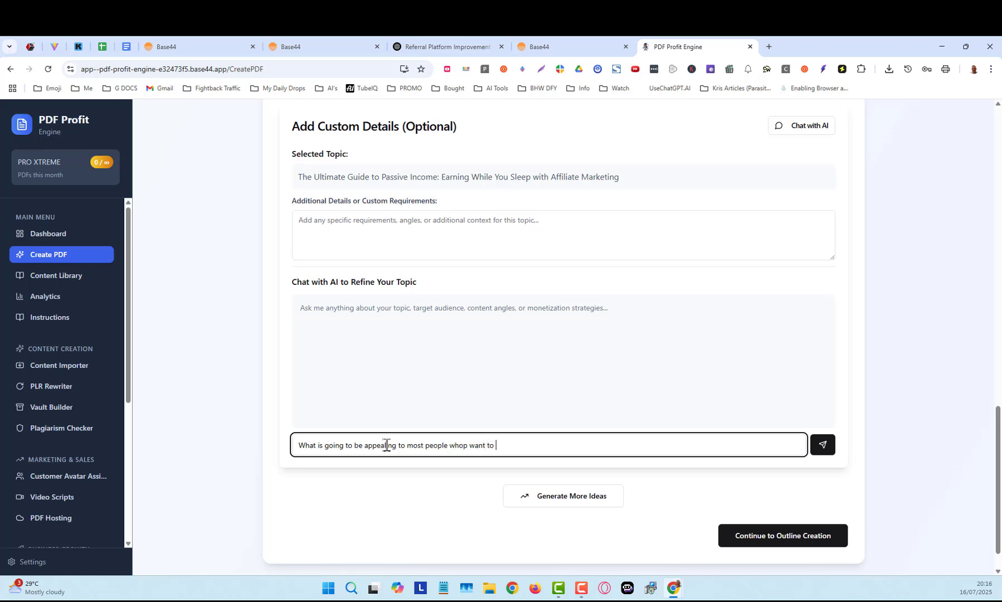
pyautogui.write('learn how to make money online with')
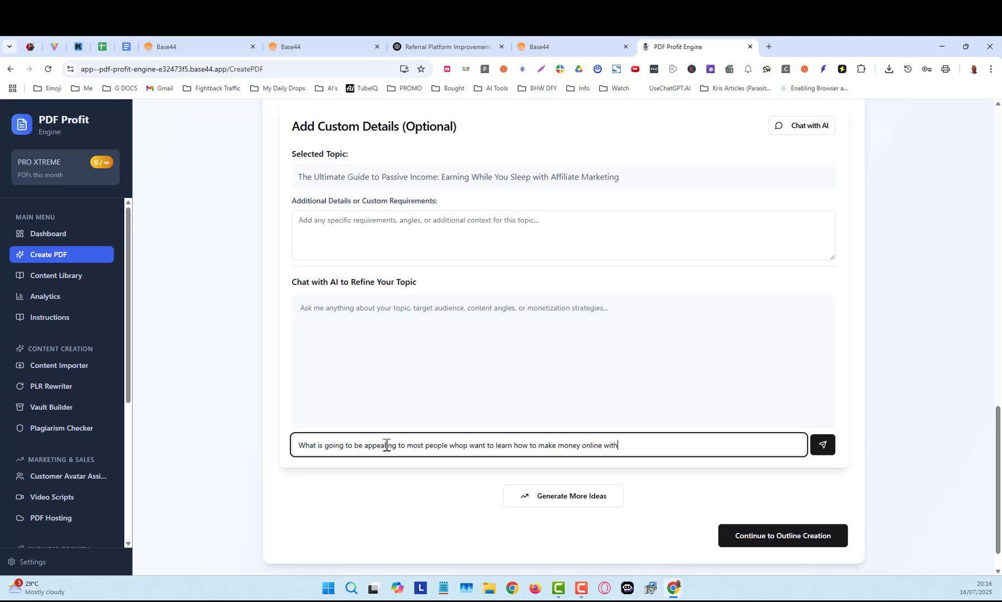
pyautogui.write(' as little effort bas possible')
pyautogui.click(825, 446)
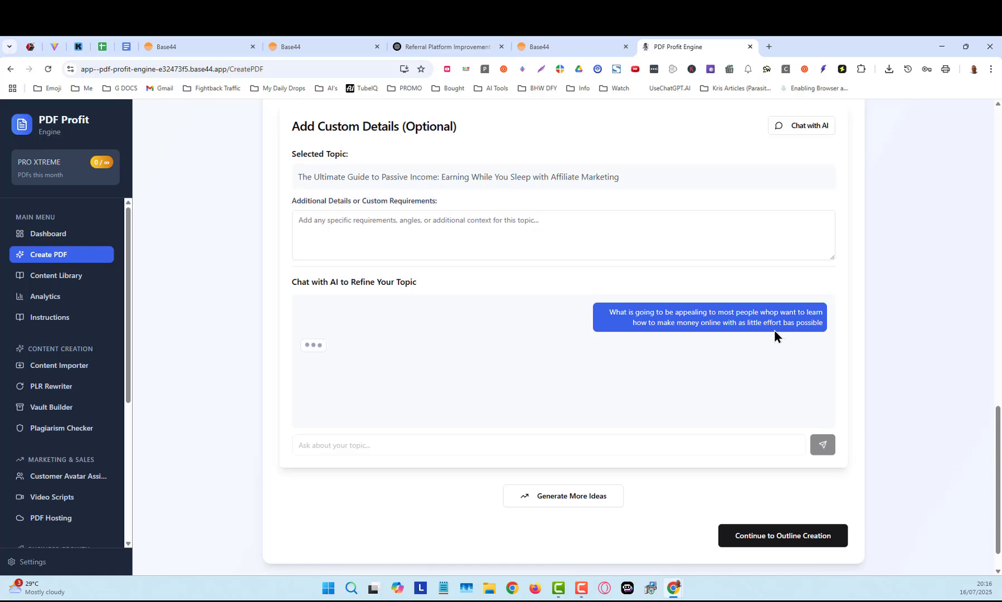
# Copy the AI chat's full reply into the additional details or custom requirements for the selected topic
pyautogui.click(334, 219)
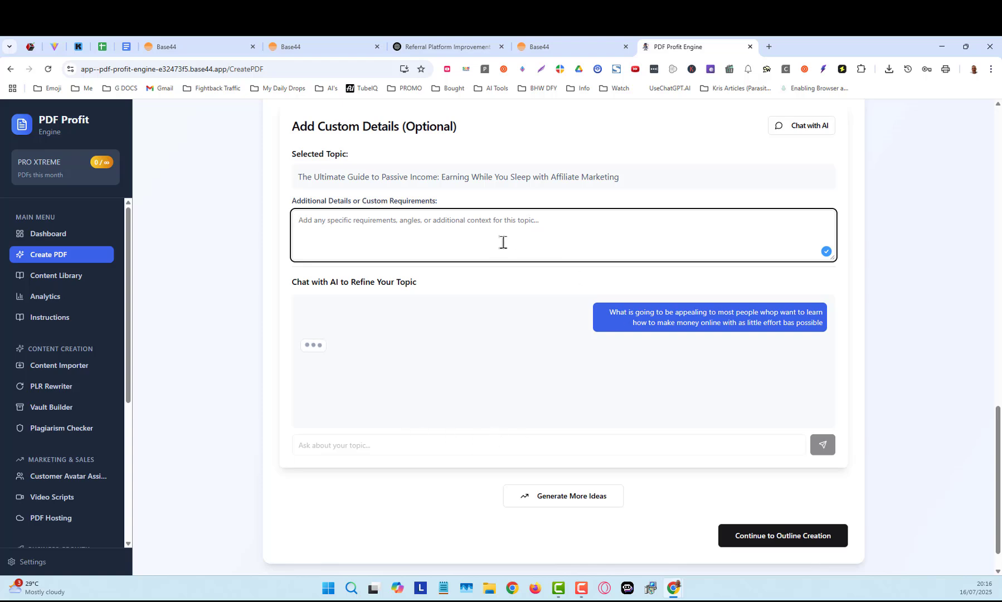
pyautogui.scroll(-3, 560, 385)
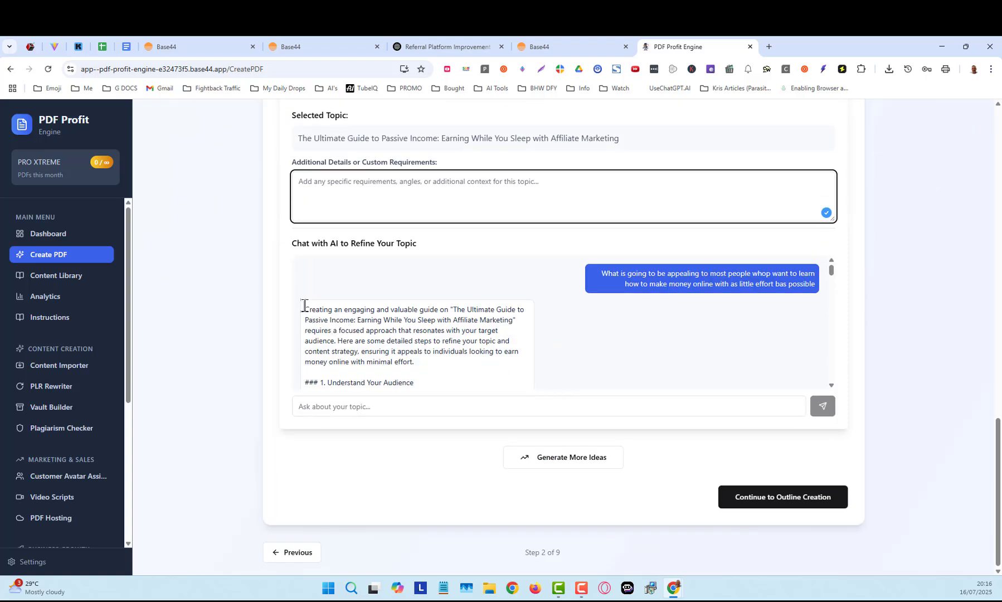
pyautogui.moveTo(303, 306); pyautogui.dragTo(454, 367)
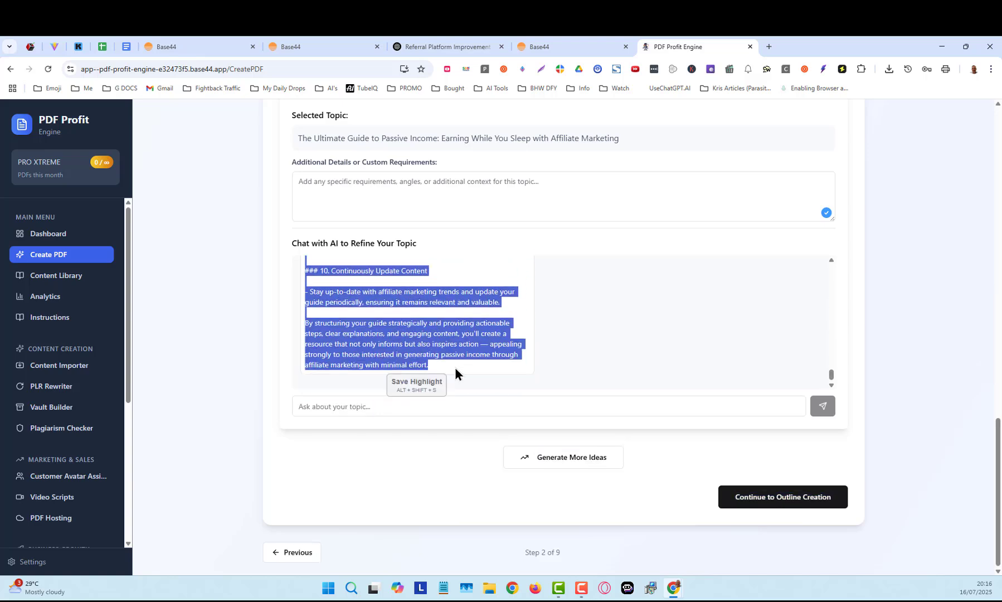
pyautogui.rightClick(451, 333)
pyautogui.click(481, 345)
pyautogui.scroll(3, 611, 341)
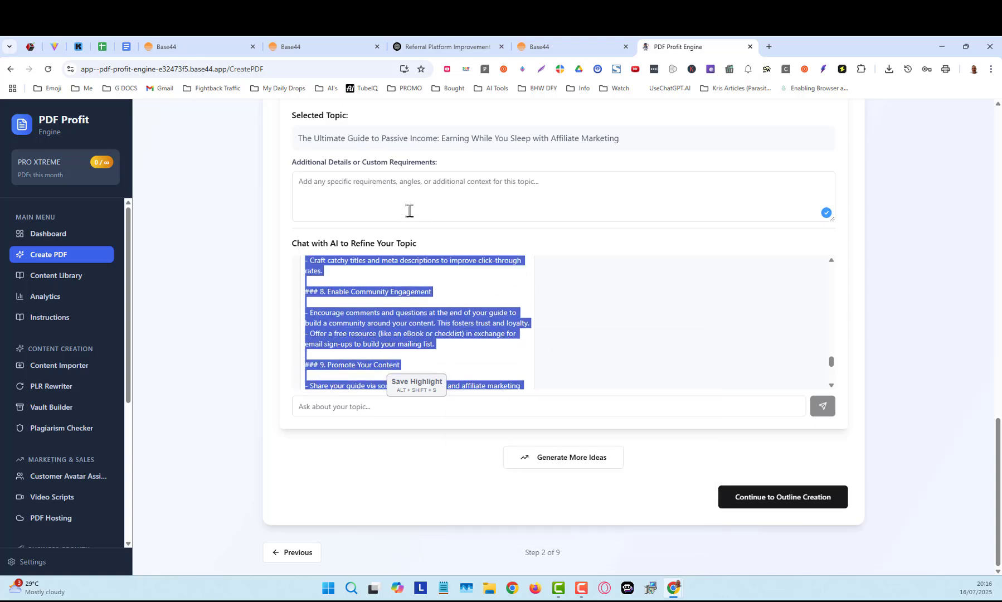
pyautogui.click(401, 191)
pyautogui.rightClick(401, 191)
pyautogui.click(458, 306)
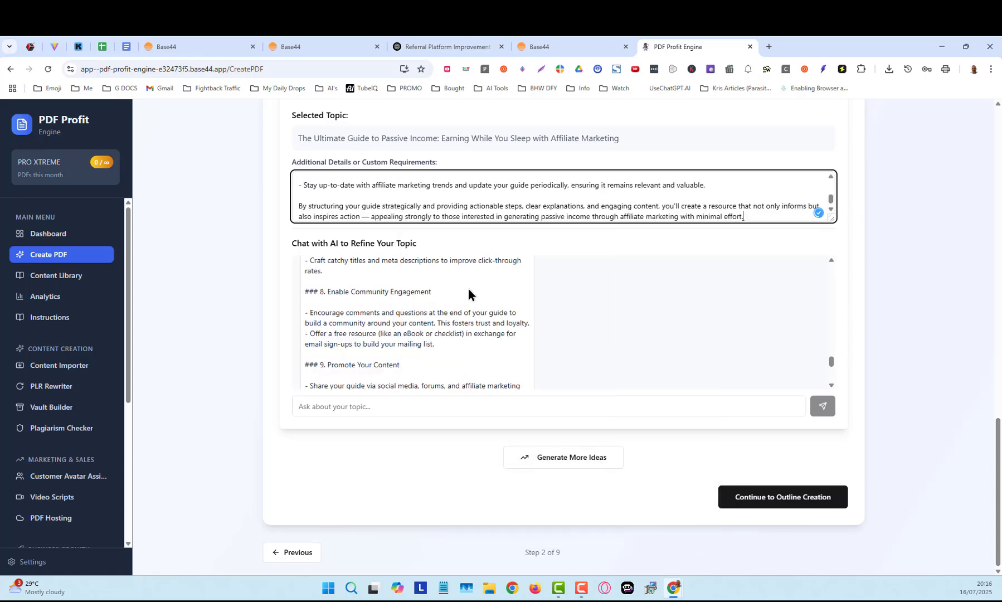
# Continue to outline creation and generate the outline for the PDF
pyautogui.scroll(2, 670, 315)
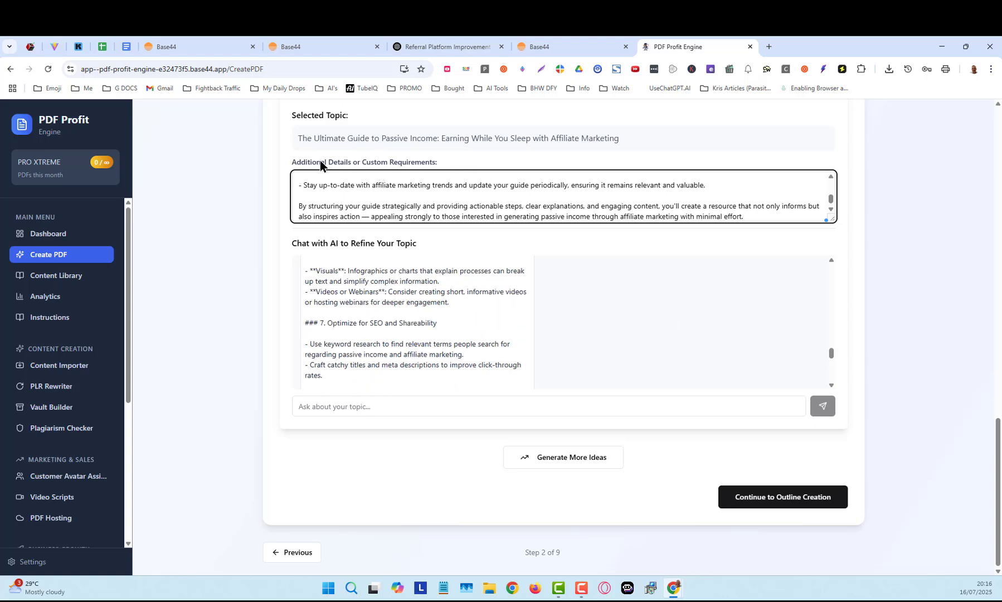
pyautogui.scroll(2, 910, 259)
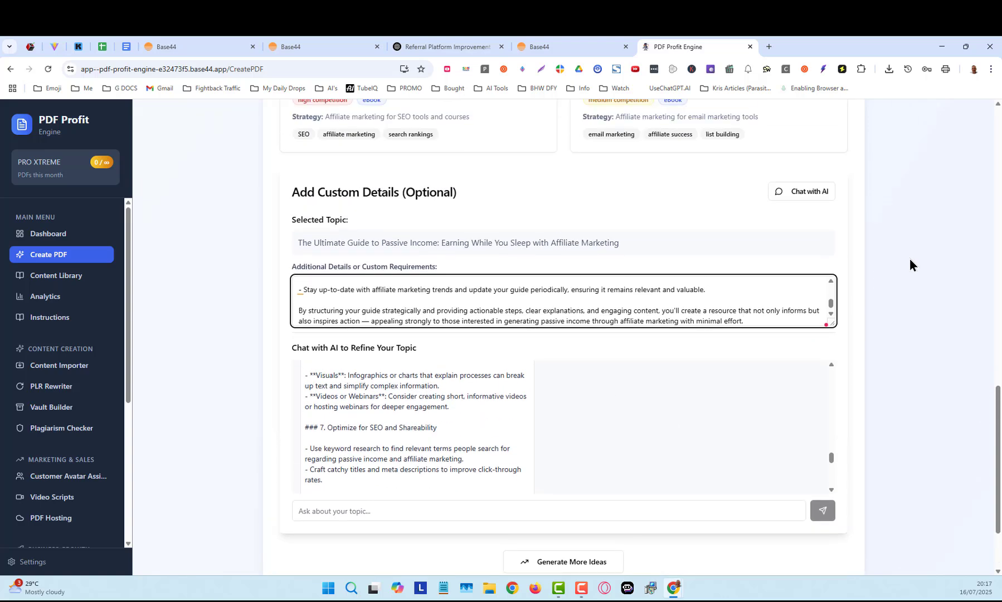
pyautogui.scroll(-2, 909, 259)
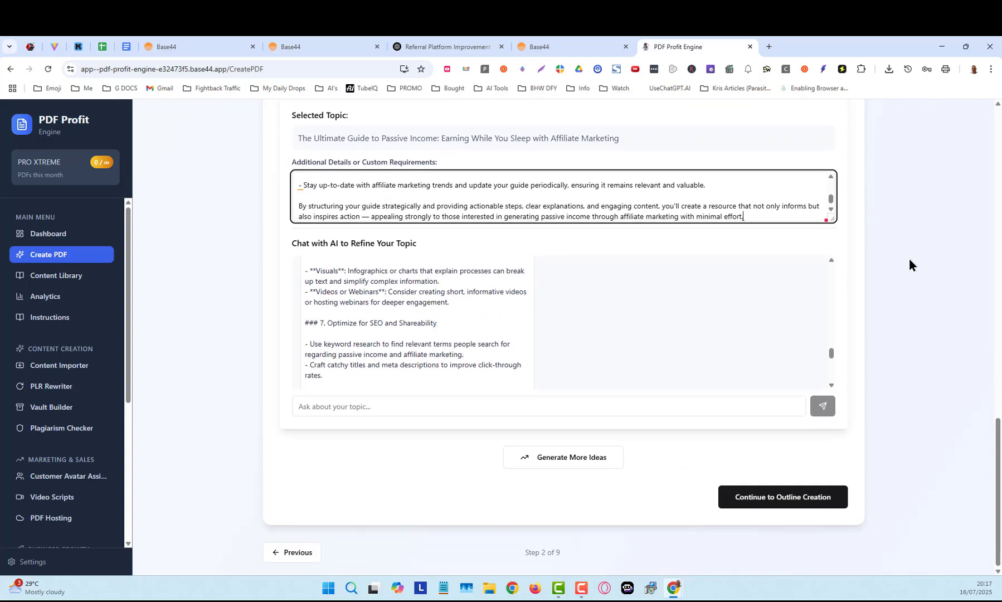
pyautogui.click(775, 504)
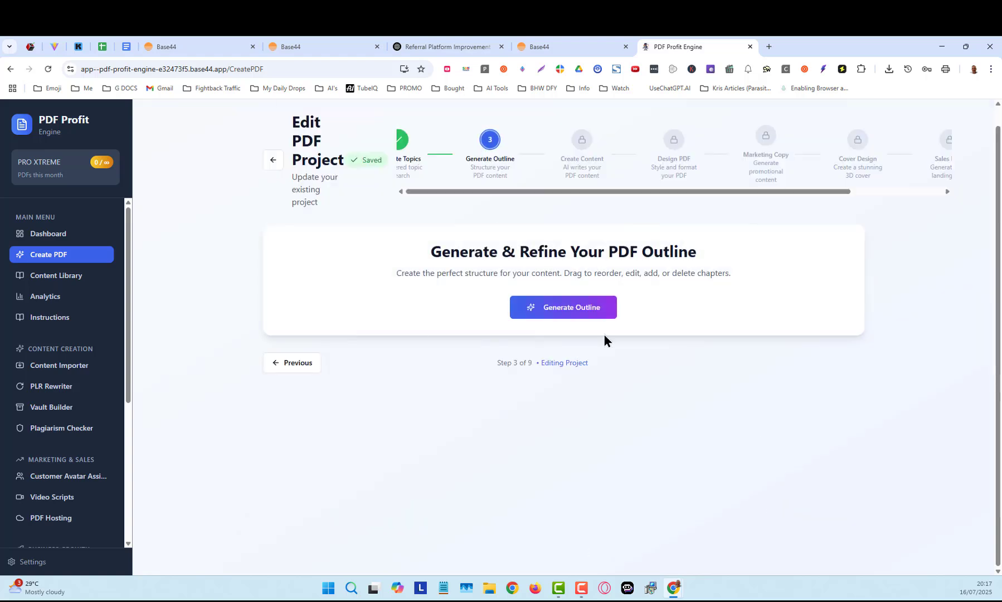
pyautogui.click(565, 312)
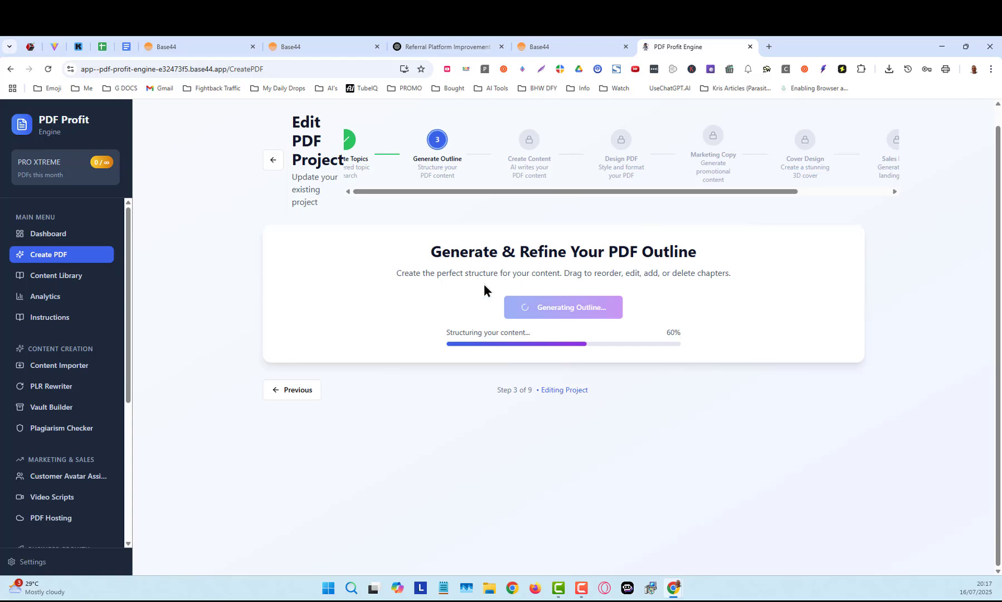
# Review the generated chapter outline from introduction to conclusion and continue to content creation
pyautogui.scroll(-4, 906, 349)
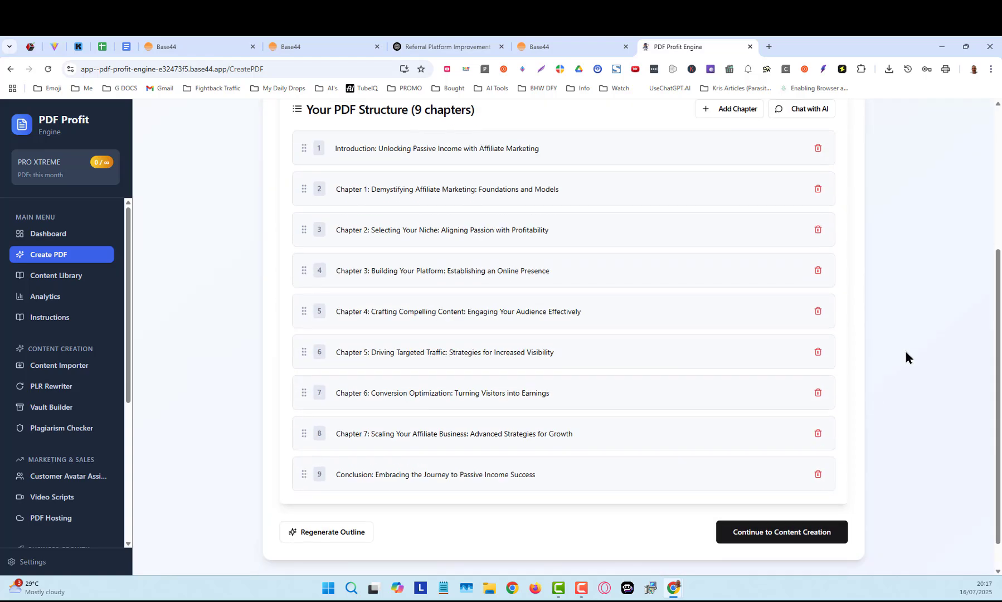
pyautogui.scroll(2, 904, 351)
pyautogui.scroll(-1, 904, 350)
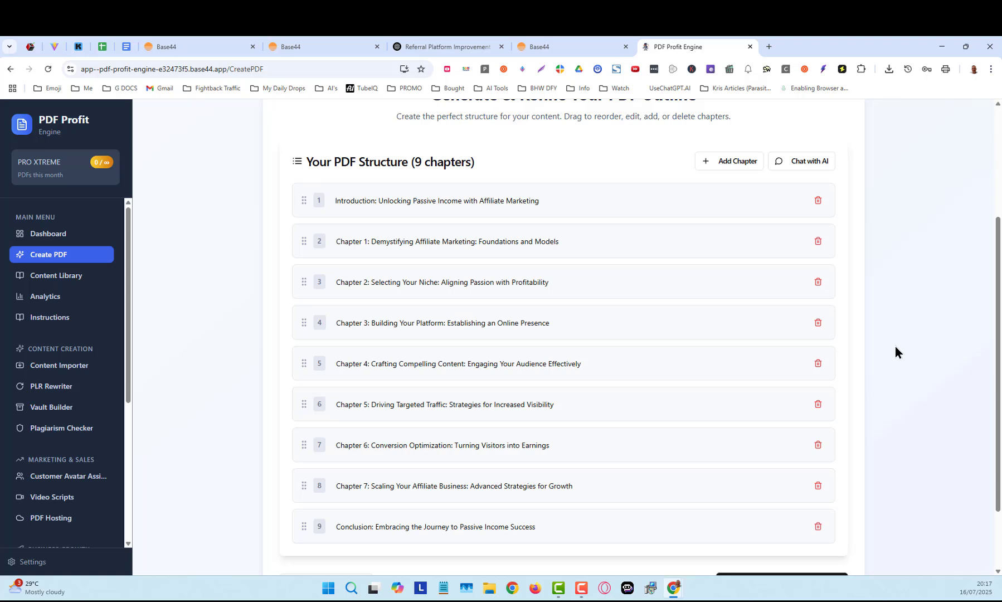
pyautogui.scroll(-1, 898, 329)
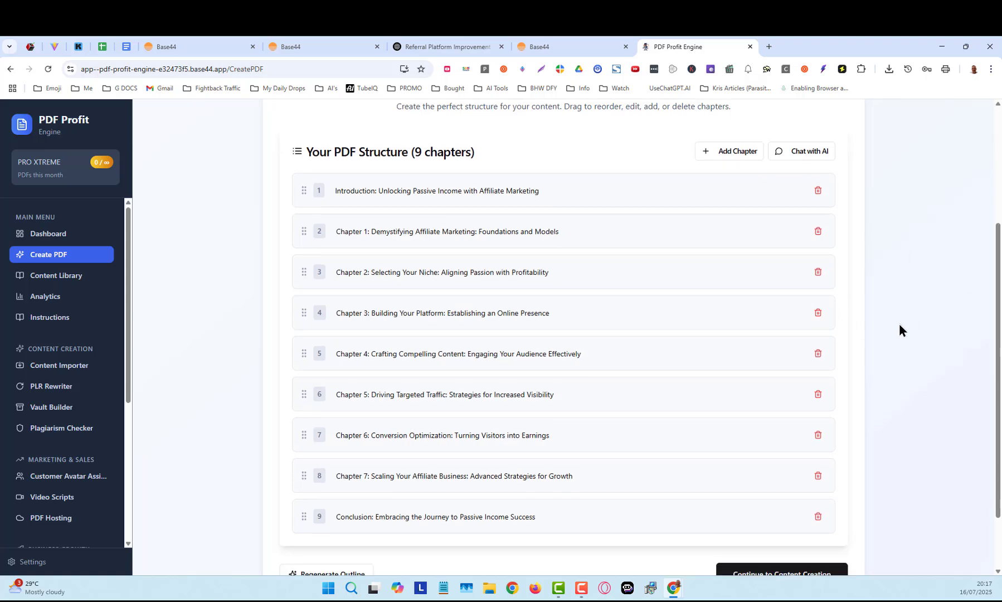
pyautogui.scroll(1, 870, 328)
pyautogui.scroll(-1, 870, 329)
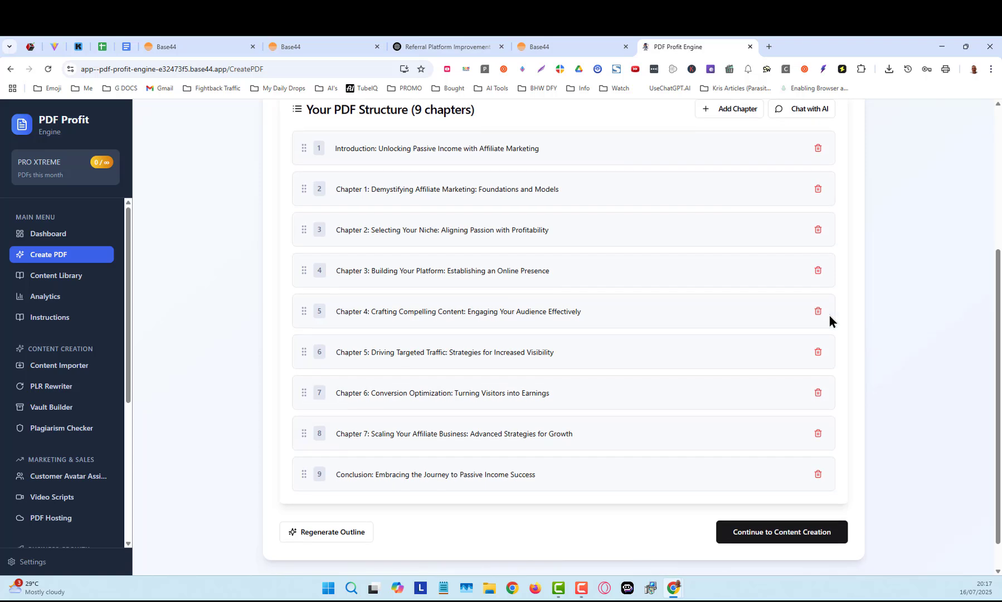
pyautogui.scroll(2, 662, 469)
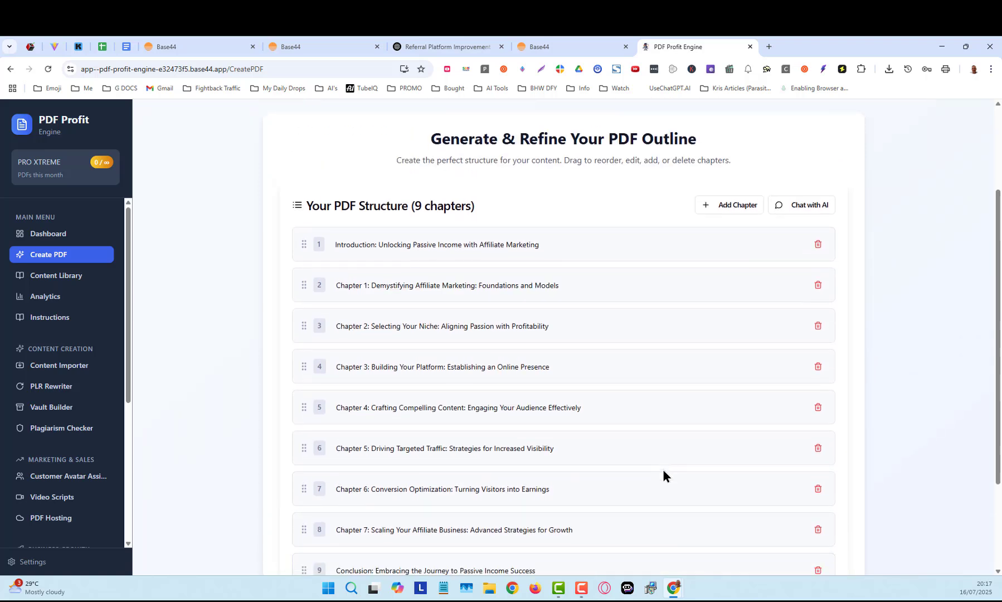
pyautogui.scroll(-1, 662, 469)
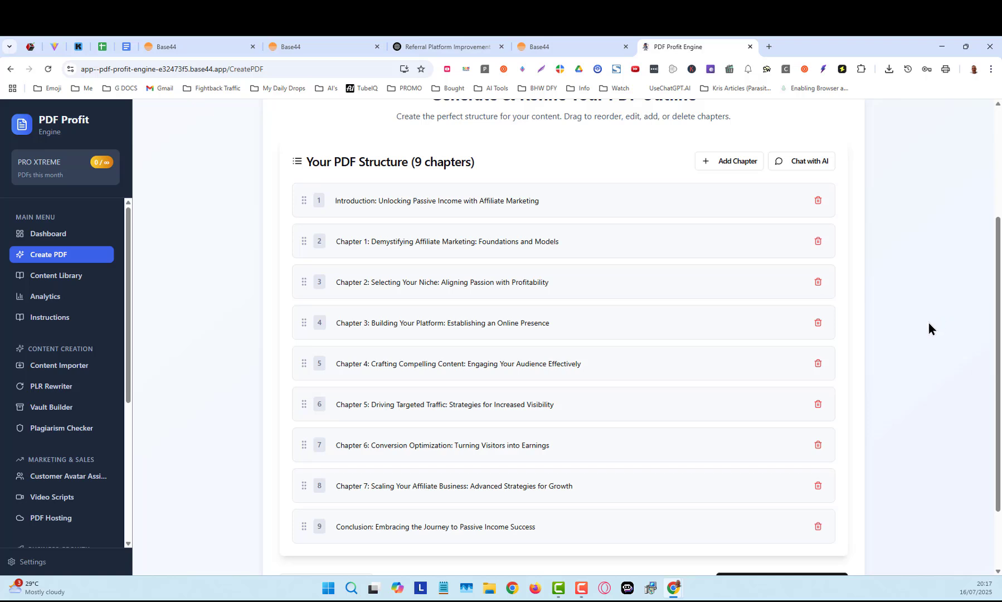
pyautogui.scroll(2, 920, 334)
pyautogui.scroll(-3, 925, 321)
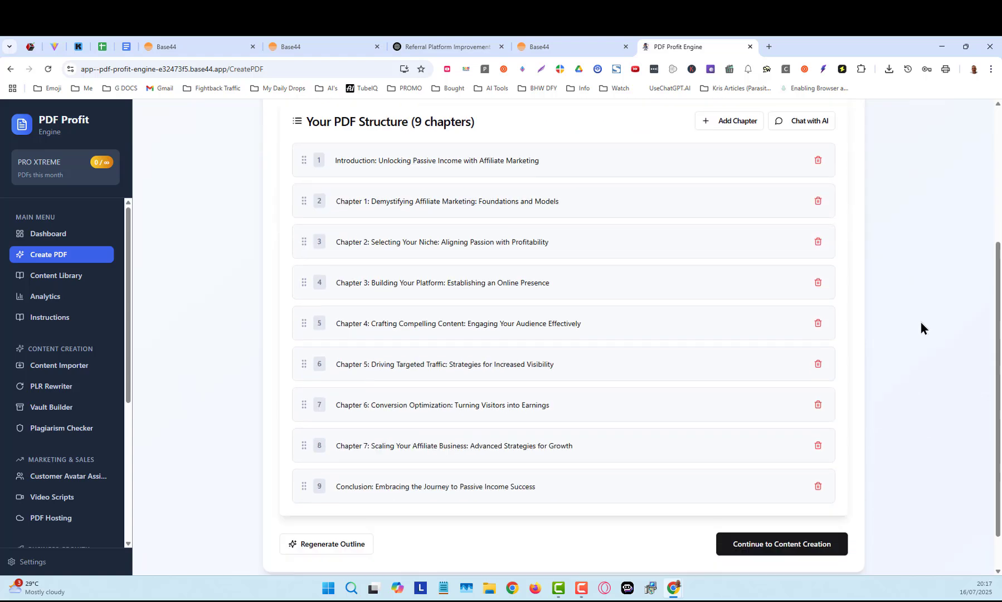
pyautogui.scroll(-3, 919, 327)
pyautogui.scroll(3, 918, 326)
pyautogui.scroll(-2, 919, 327)
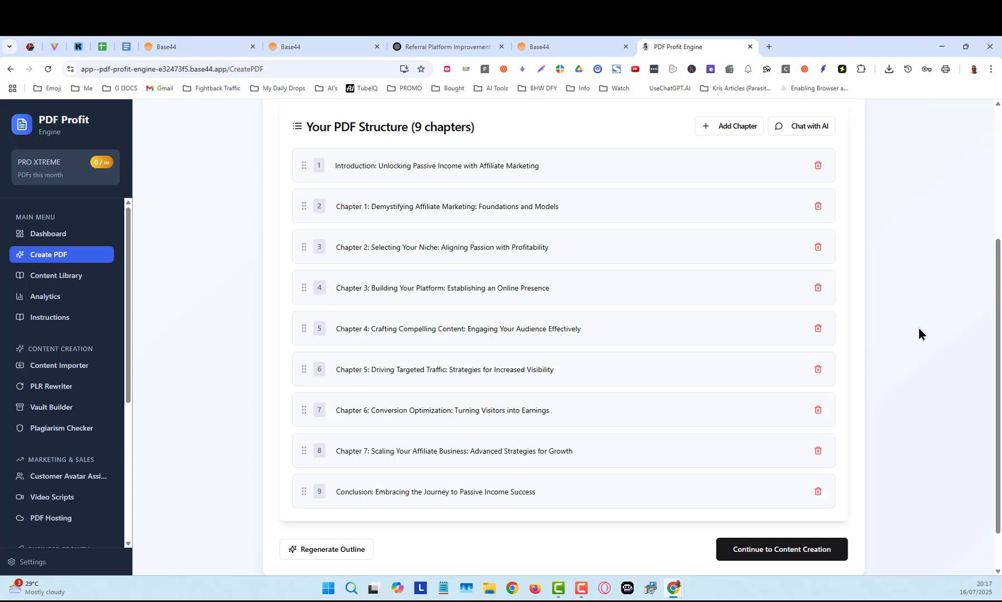
pyautogui.scroll(1, 930, 265)
pyautogui.scroll(-1, 934, 245)
pyautogui.scroll(-1, 936, 246)
pyautogui.scroll(2, 935, 245)
pyautogui.scroll(-1, 935, 245)
pyautogui.click(779, 552)
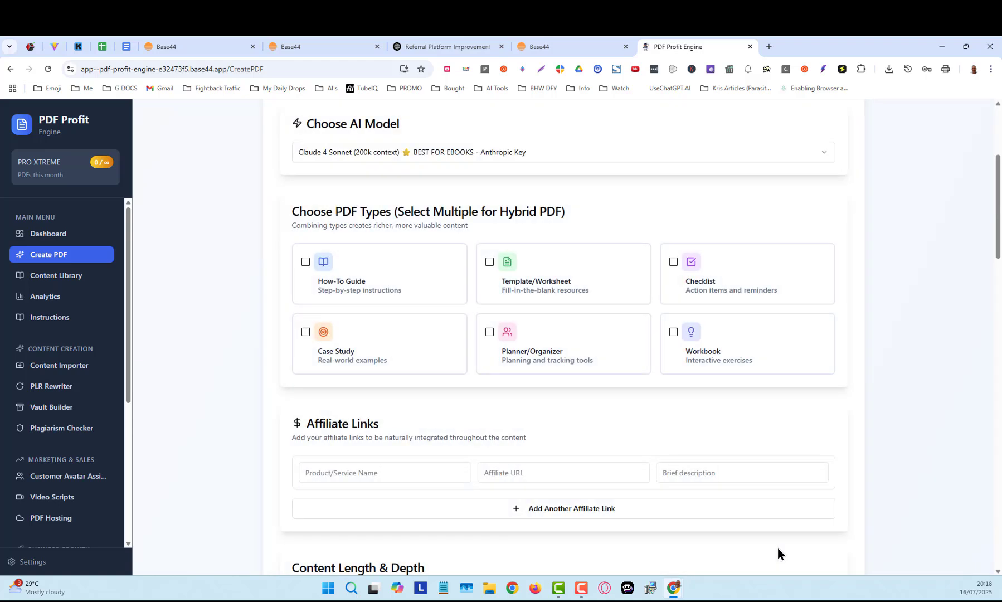
# Examine the content creation settings for AI model, PDF types, affiliate links, and content length and depth
pyautogui.scroll(-1, 900, 310)
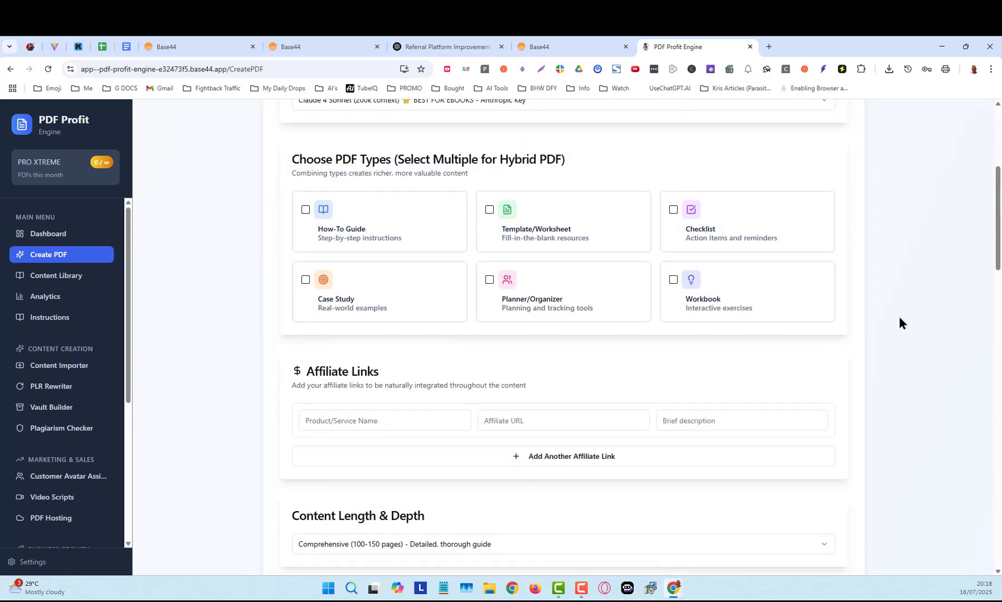
pyautogui.scroll(2, 891, 320)
pyautogui.scroll(-1, 886, 326)
pyautogui.scroll(-1, 885, 331)
pyautogui.scroll(1, 885, 331)
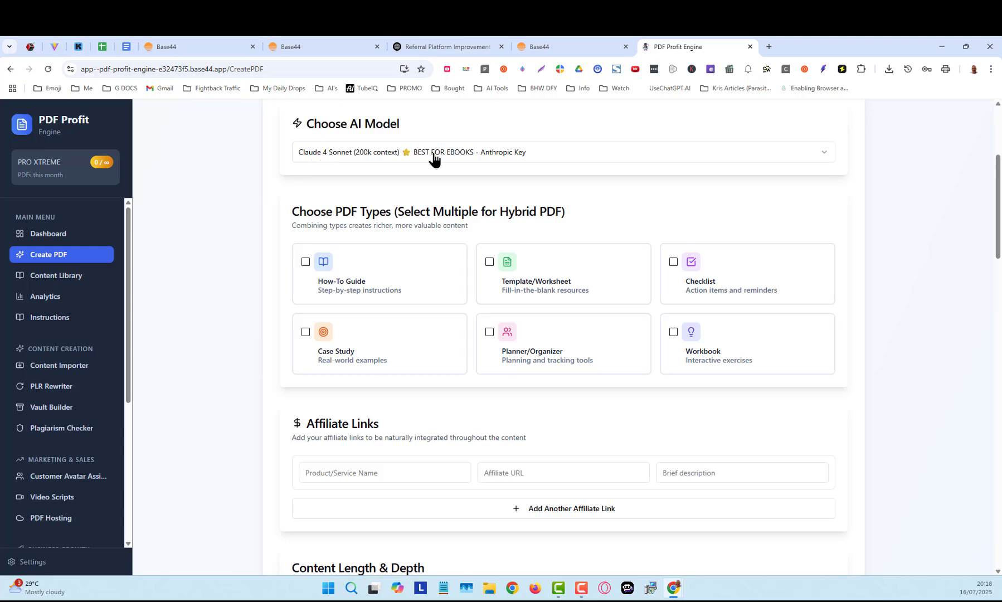
pyautogui.click(577, 158)
pyautogui.click(577, 158)
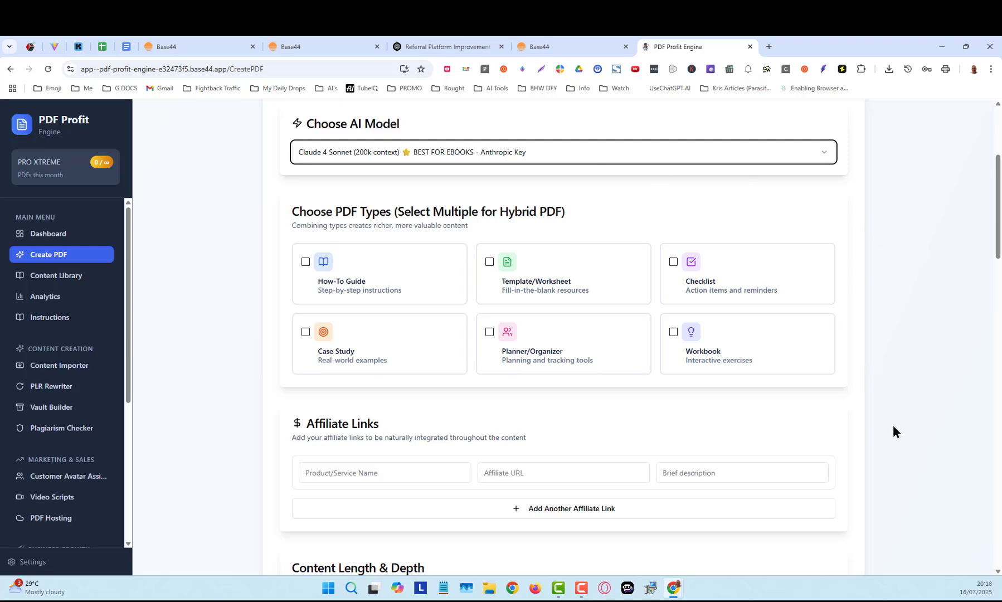
pyautogui.scroll(-1, 893, 431)
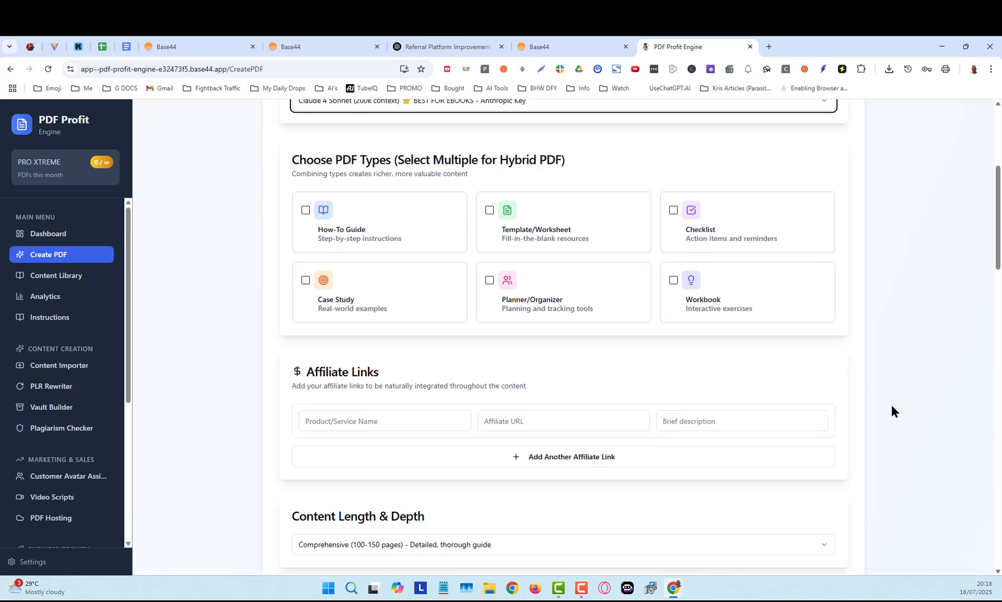
pyautogui.scroll(1, 891, 405)
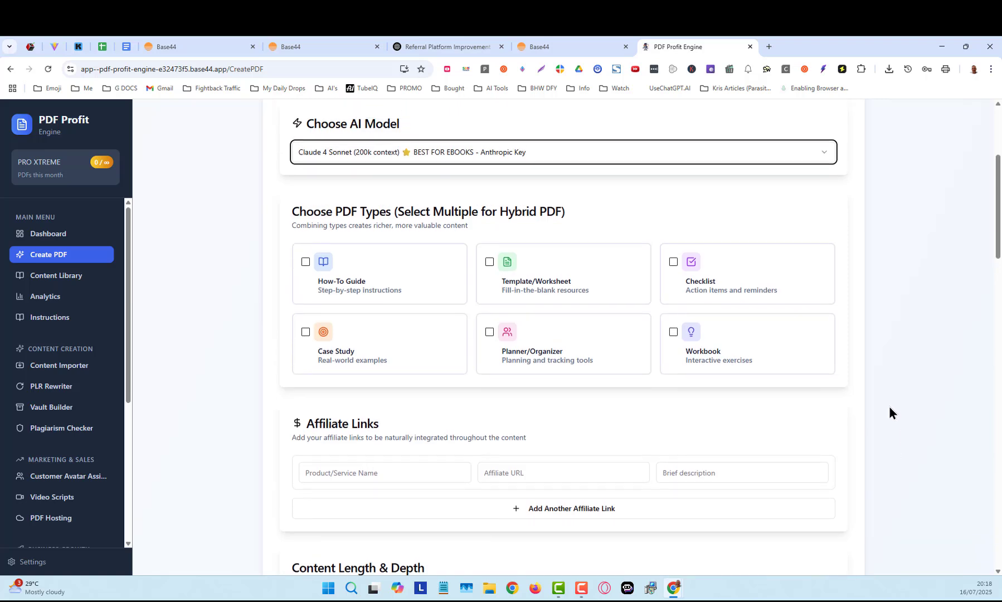
pyautogui.scroll(-1, 882, 415)
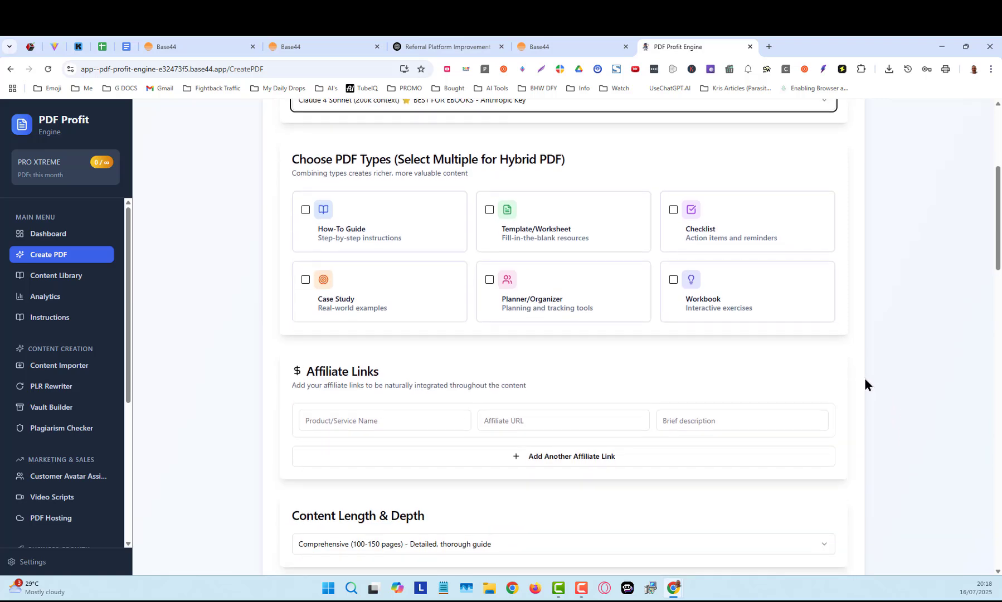
pyautogui.moveTo(997, 219); pyautogui.dragTo(997, 225)
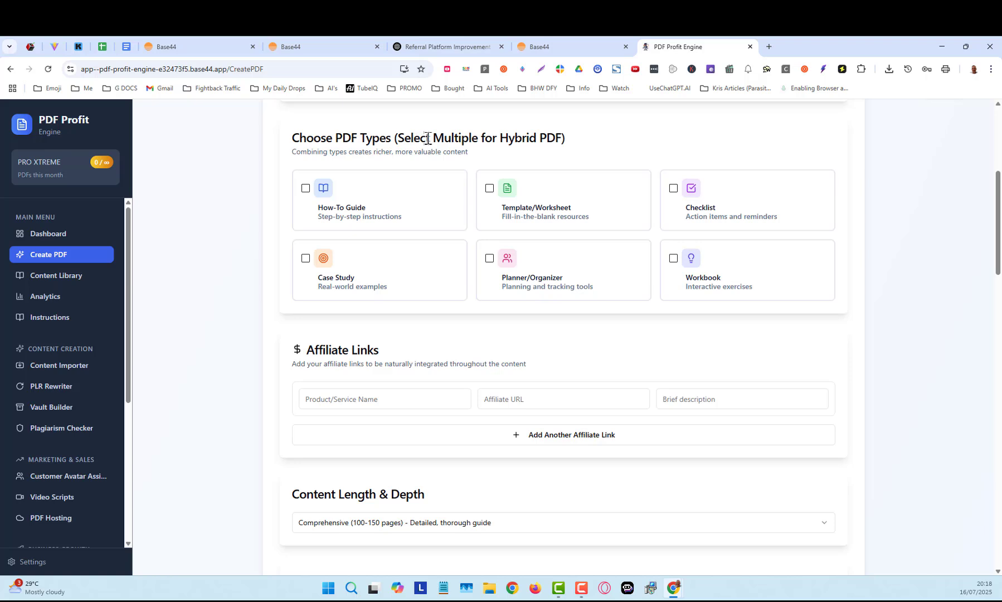
# Select How-To Guide, Template/Worksheet and Workbook as the PDF types for a hybrid PDF
pyautogui.moveTo(430, 138); pyautogui.dragTo(564, 137)
pyautogui.click(910, 209)
pyautogui.click(305, 188)
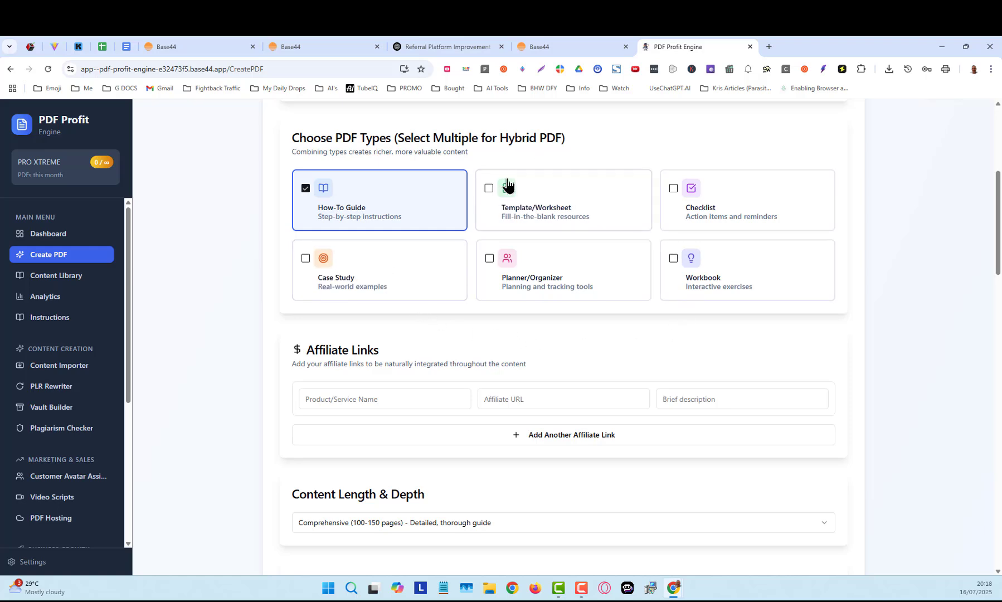
pyautogui.click(489, 189)
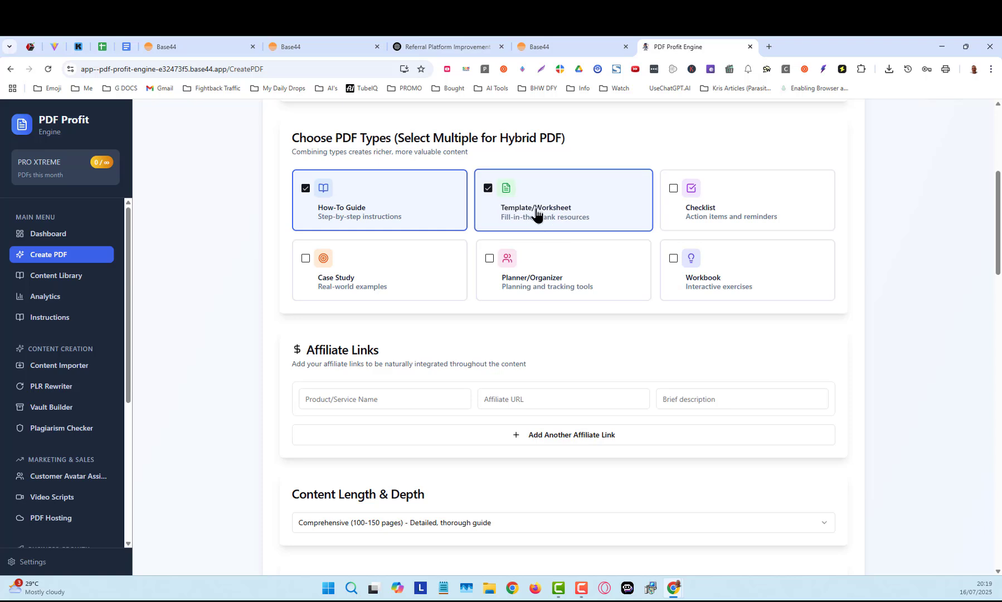
pyautogui.click(670, 258)
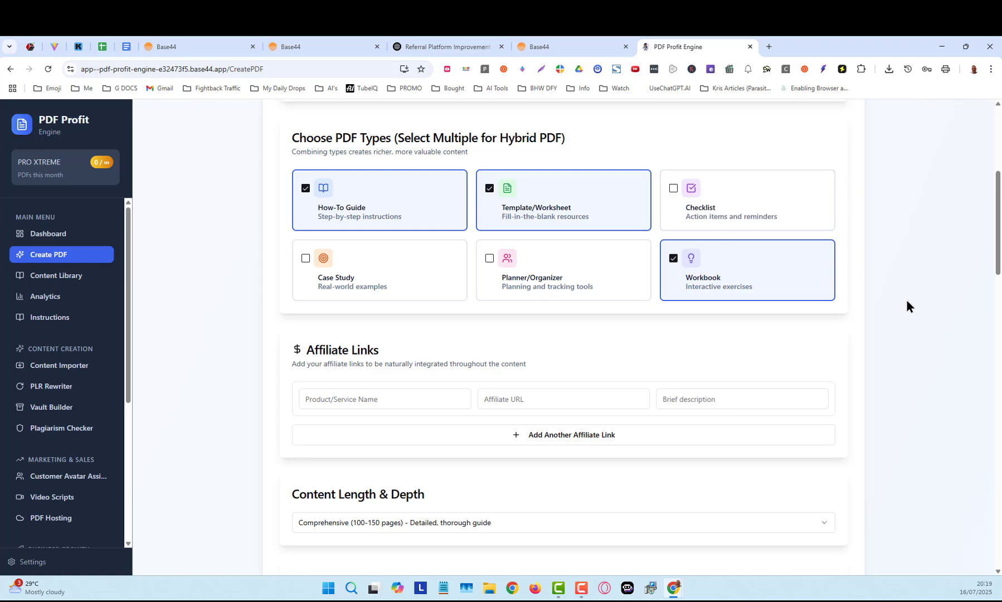
# Enter "Magic Affiliate Commando" as the product or service name of the first affiliate link
pyautogui.scroll(-2, 906, 319)
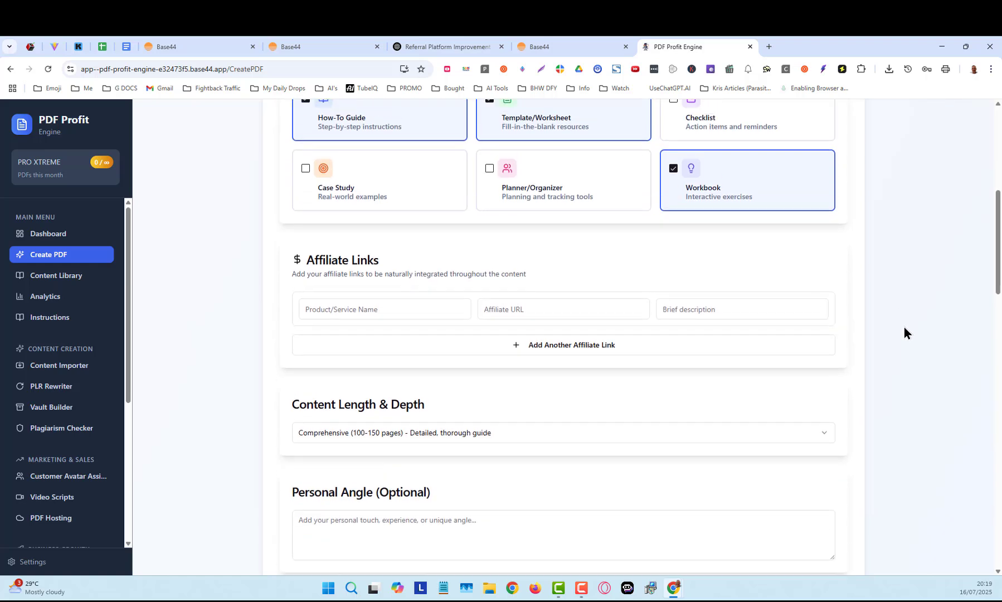
pyautogui.scroll(1, 903, 325)
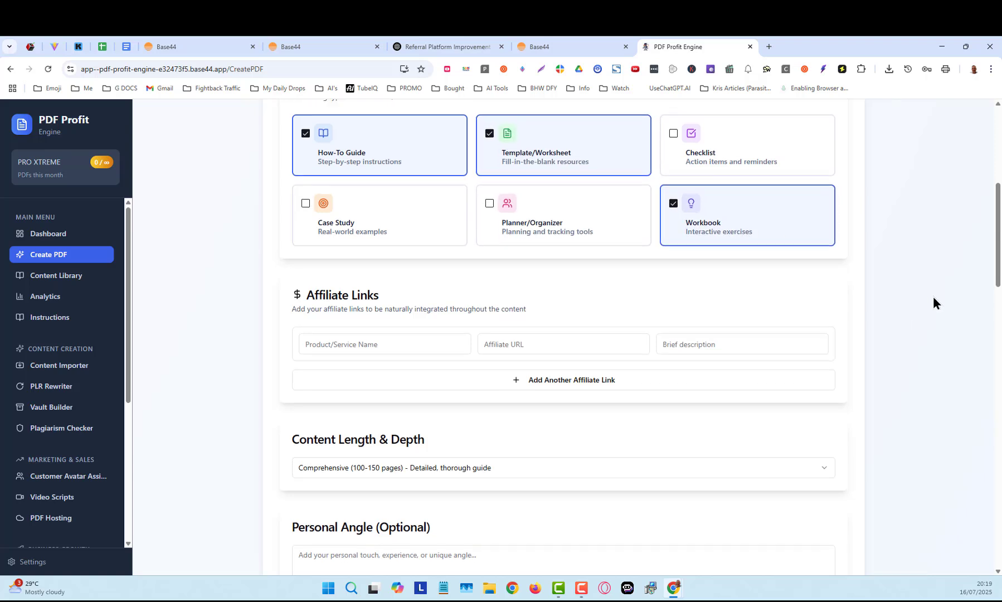
pyautogui.scroll(-2, 932, 296)
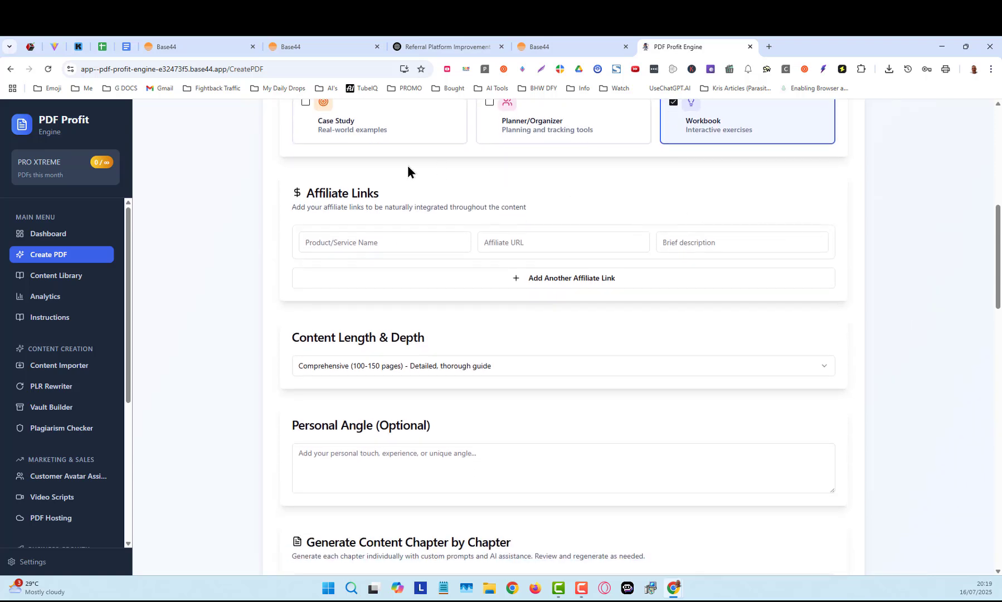
pyautogui.scroll(2, 483, 282)
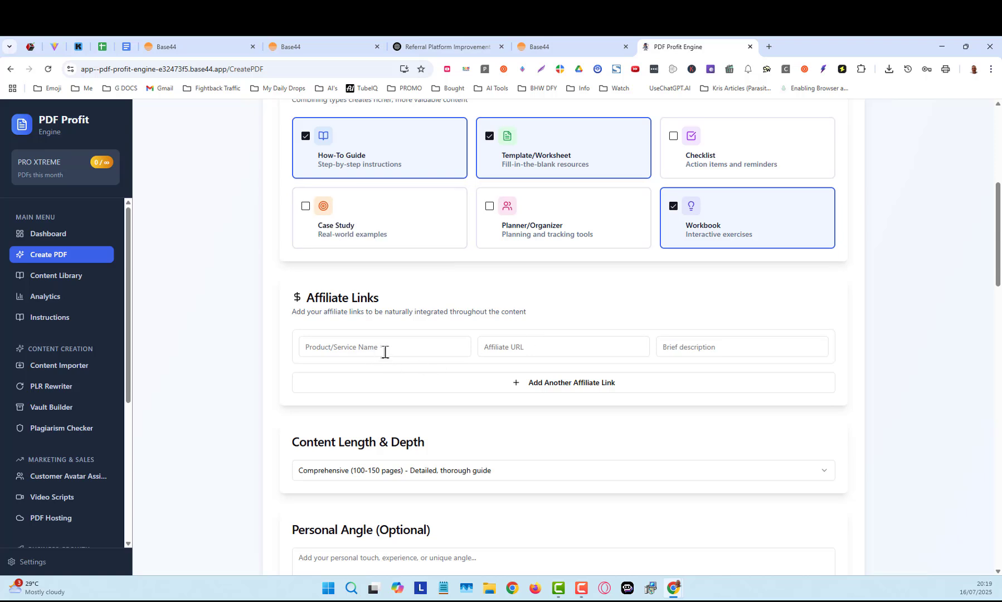
pyautogui.click(393, 348)
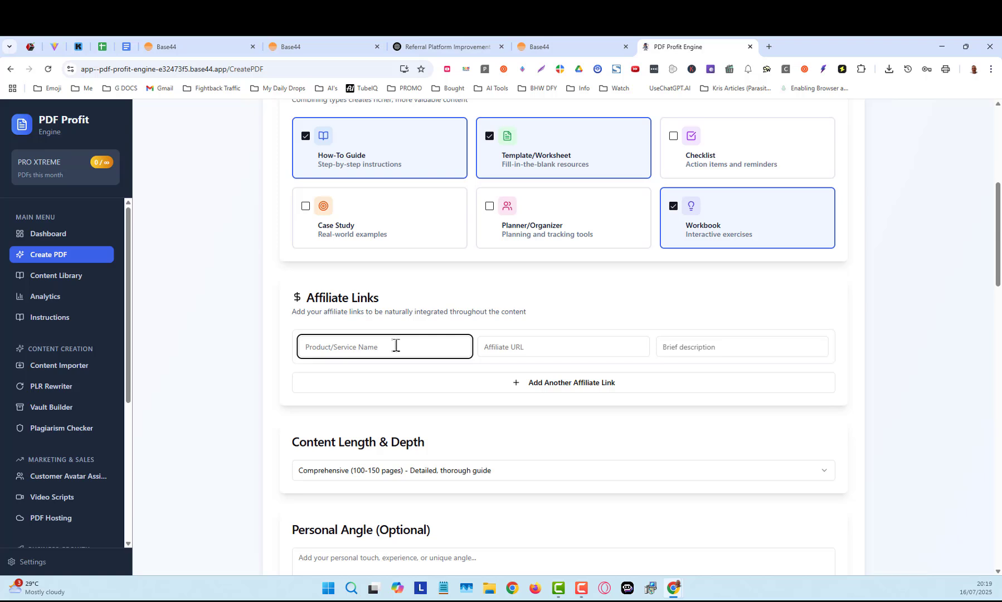
pyautogui.write('Magic Affiliate Cpoommando')
# Set the affiliate URL to the https address of the promoter's personal site with the path /magic-affiliate-commando
pyautogui.click(528, 347)
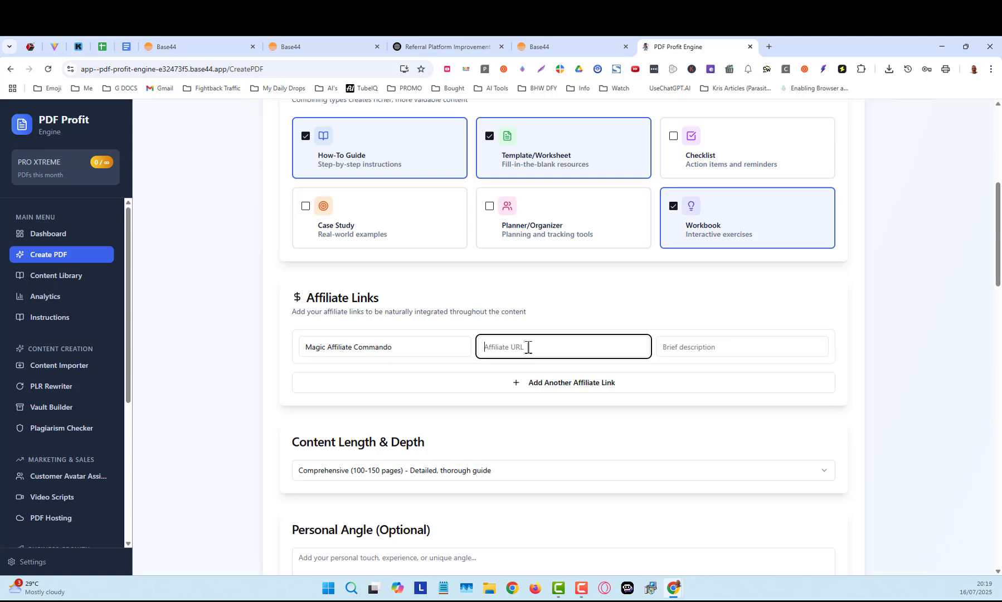
pyautogui.write('https:"anthony/hayes.me/')
pyautogui.click(528, 346)
pyautogui.press('Delete')
pyautogui.click(505, 347)
pyautogui.press('BackSpace')
pyautogui.write('//')
pyautogui.click(502, 346)
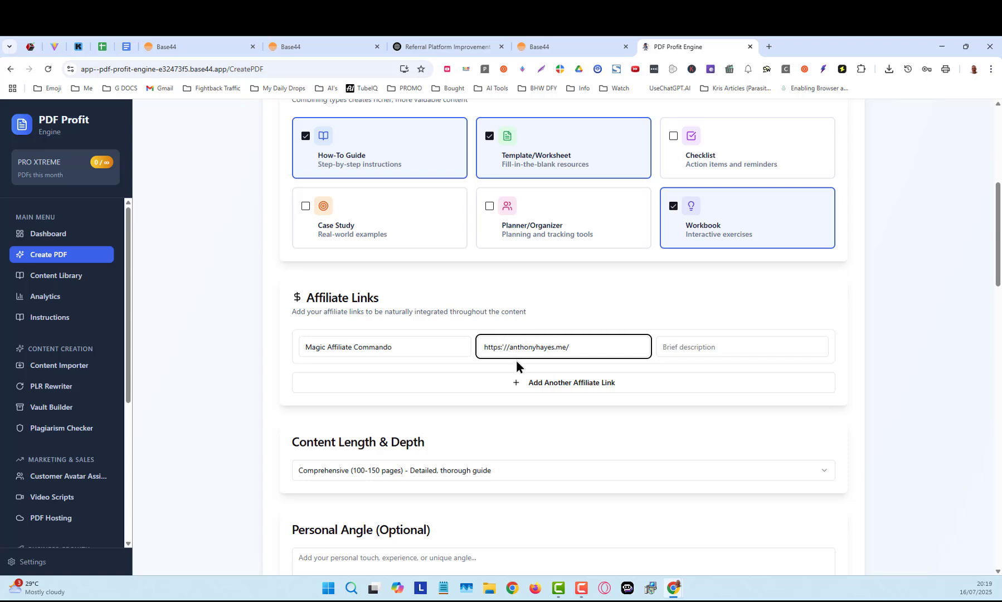
pyautogui.press('Delete')
pyautogui.click(599, 346)
pyautogui.write('magic-affiliate')
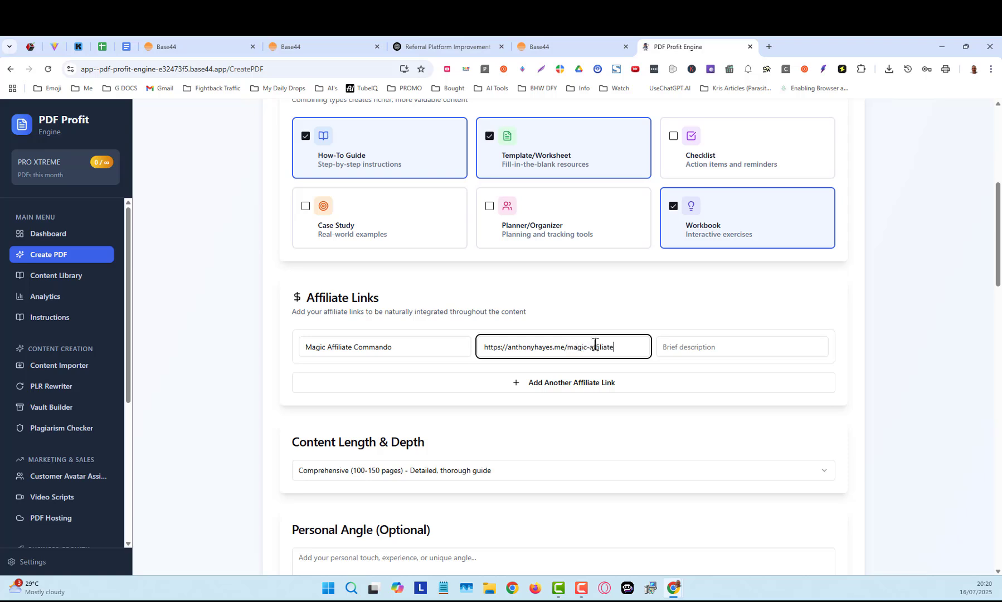
pyautogui.write('-0commando')
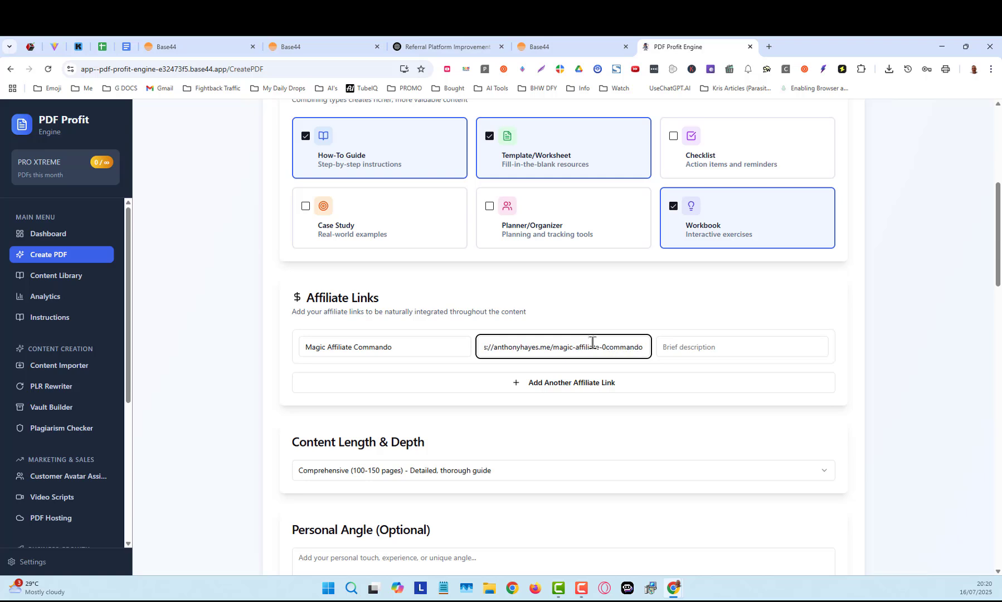
pyautogui.click(607, 346)
pyautogui.press('BackSpace')
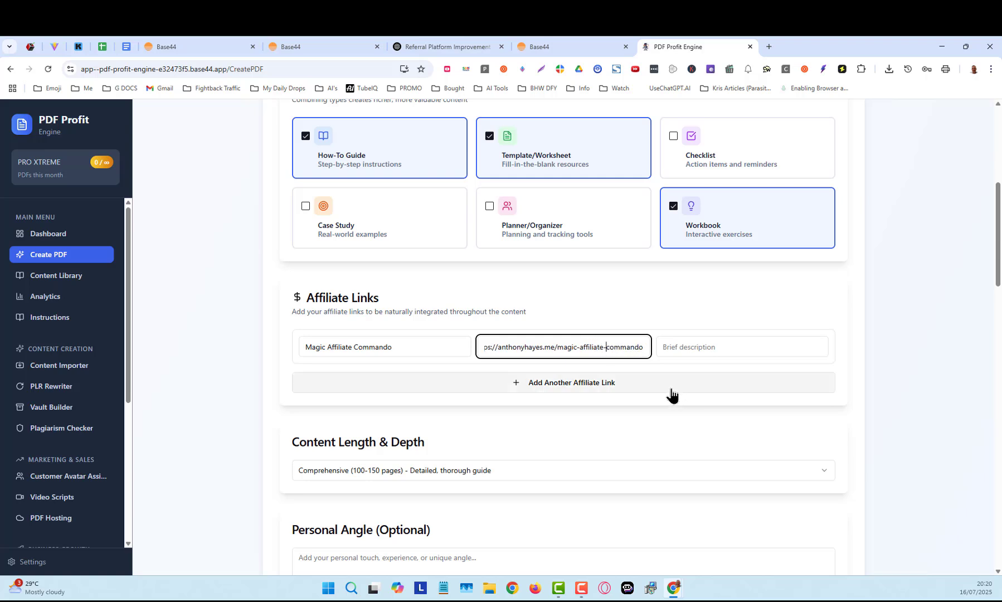
# Describe the affiliate product as "Generate mass page content for affiliate marketing"
pyautogui.click(734, 346)
pyautogui.moveTo(409, 346); pyautogui.dragTo(306, 344)
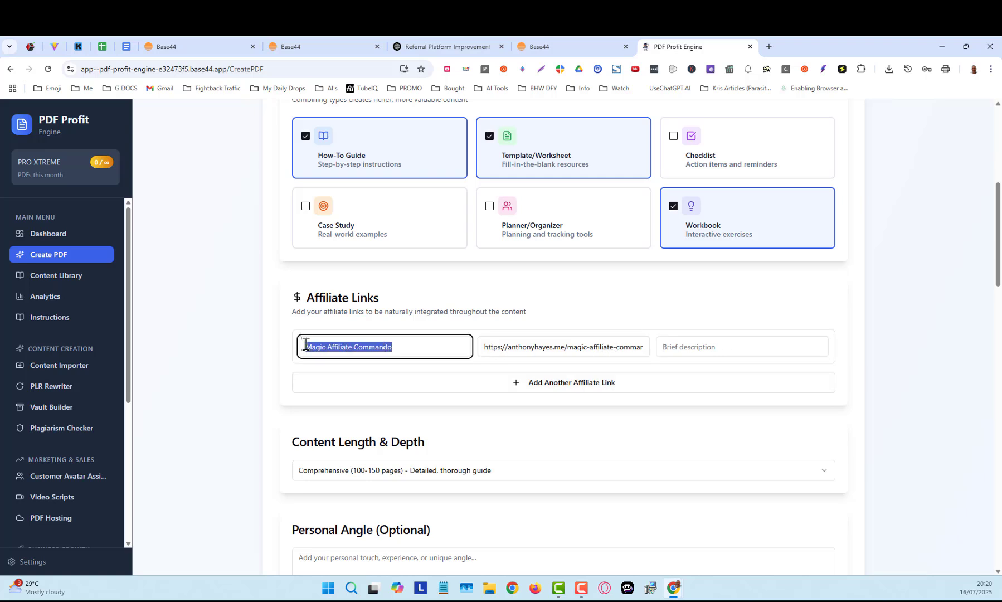
pyautogui.rightClick(334, 344)
pyautogui.click(679, 347)
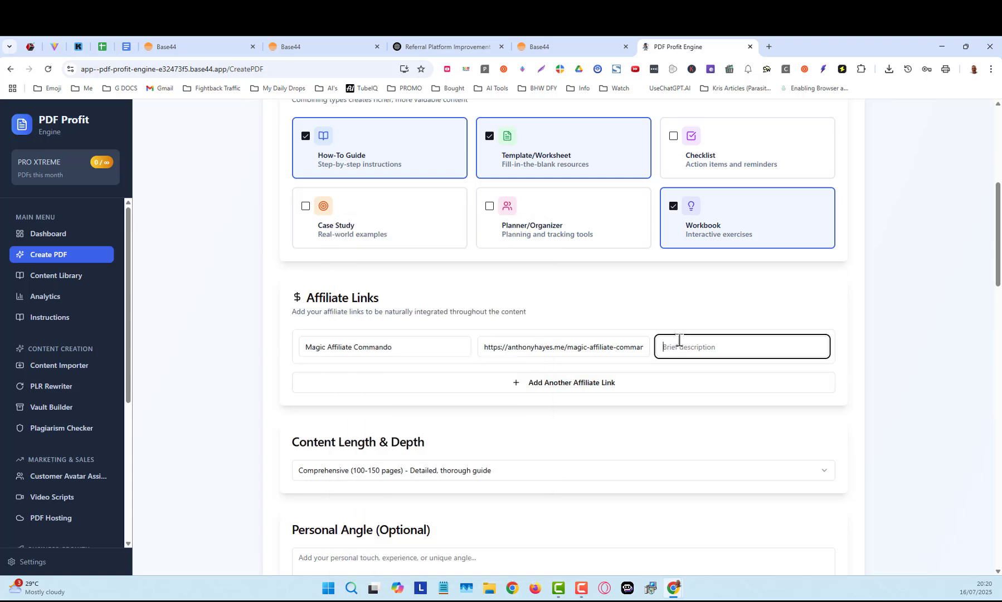
pyautogui.write('Generate mass page conten')
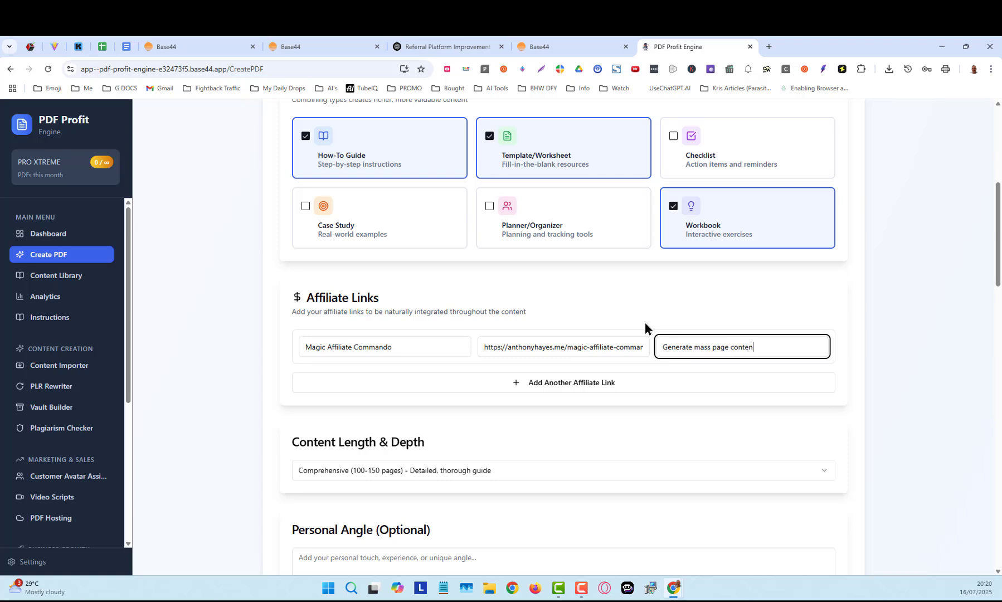
pyautogui.write('t for affiliate marketing')
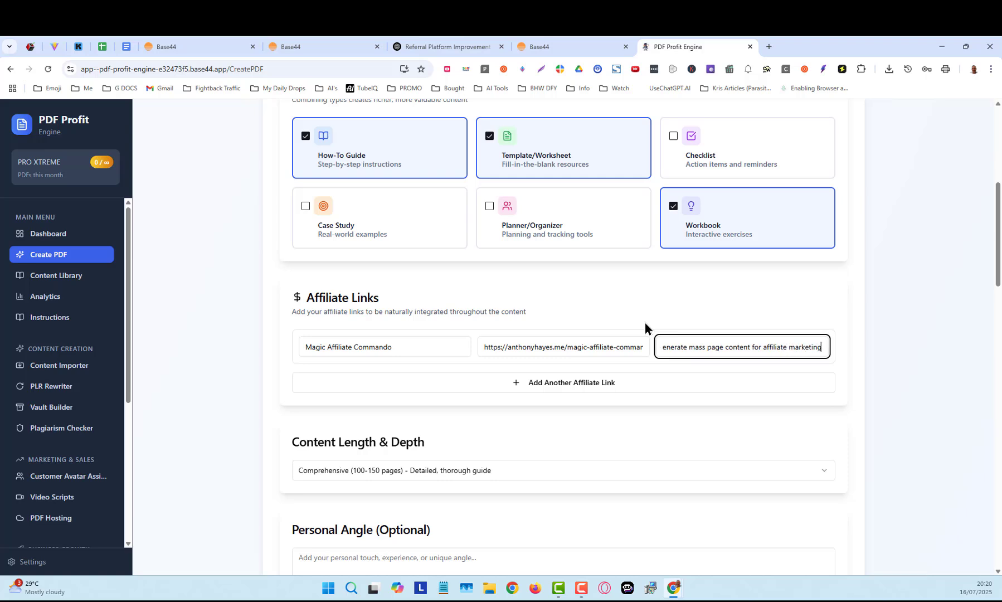
pyautogui.click(845, 355)
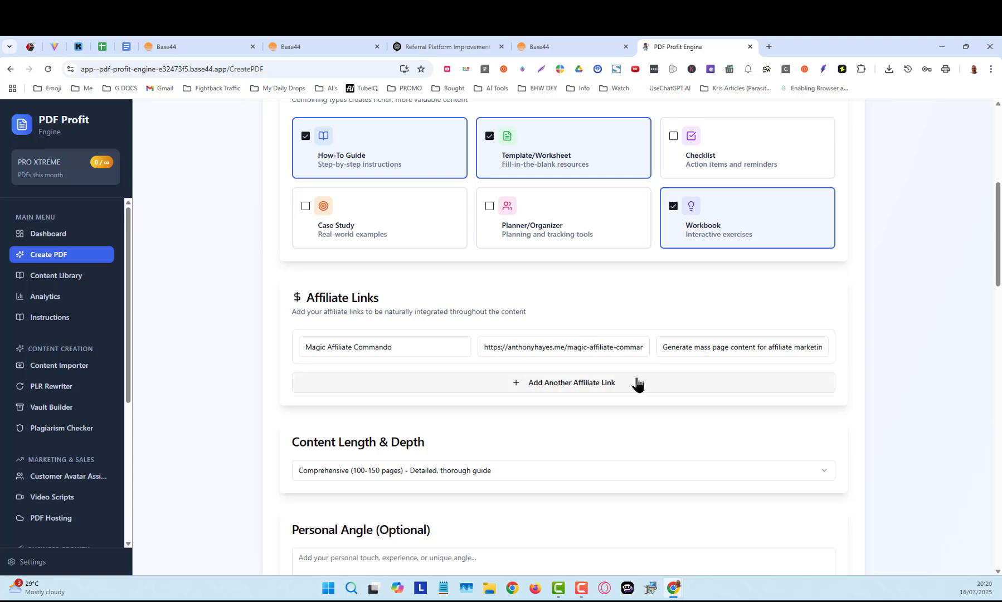
# Examine the content length and depth setting, the optional personal angle and the chapter-by-chapter generation section
pyautogui.scroll(-2, 503, 249)
pyautogui.scroll(-2, 487, 298)
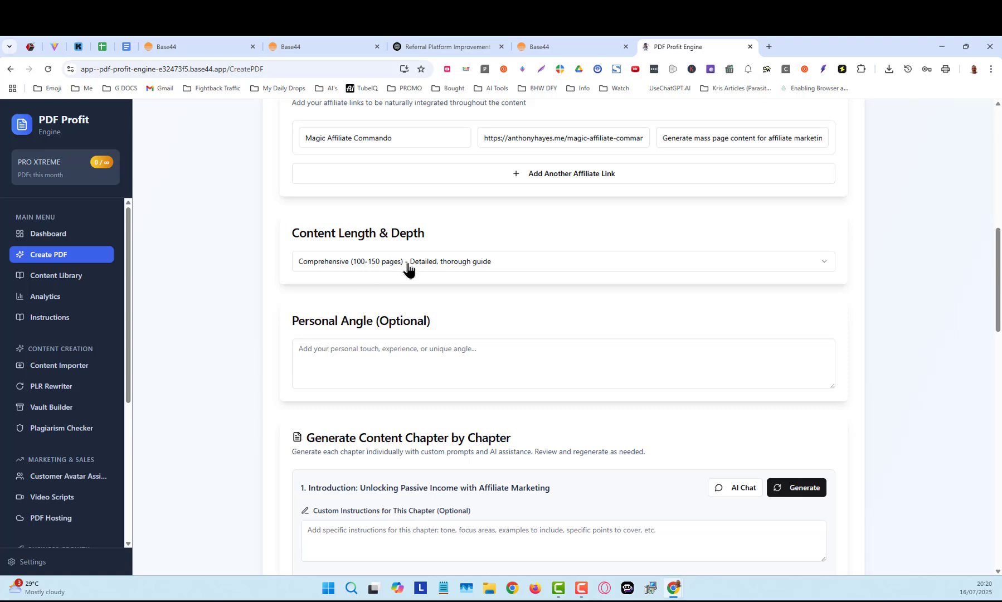
pyautogui.click(496, 266)
pyautogui.click(495, 265)
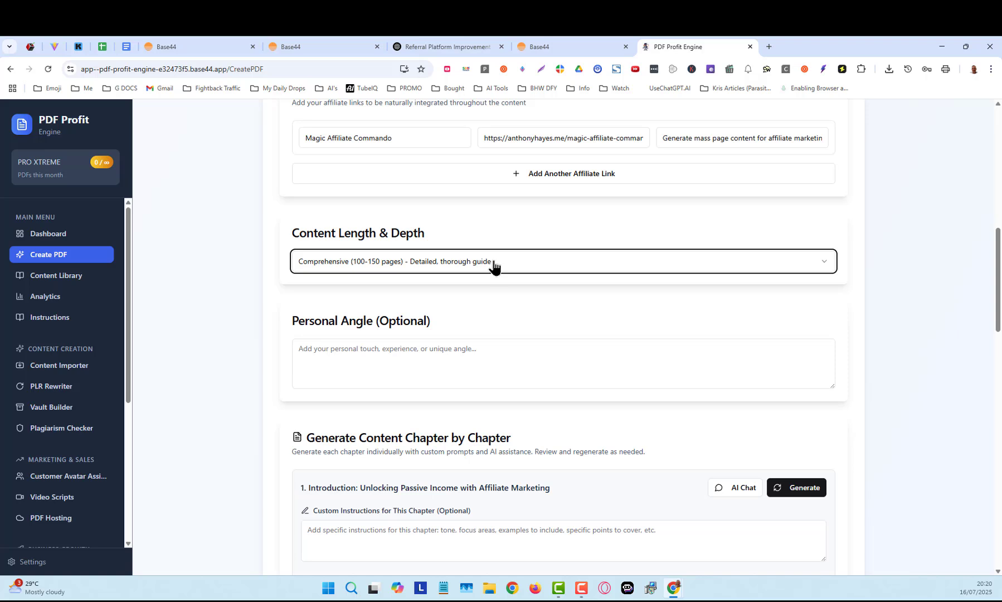
pyautogui.scroll(-1, 565, 301)
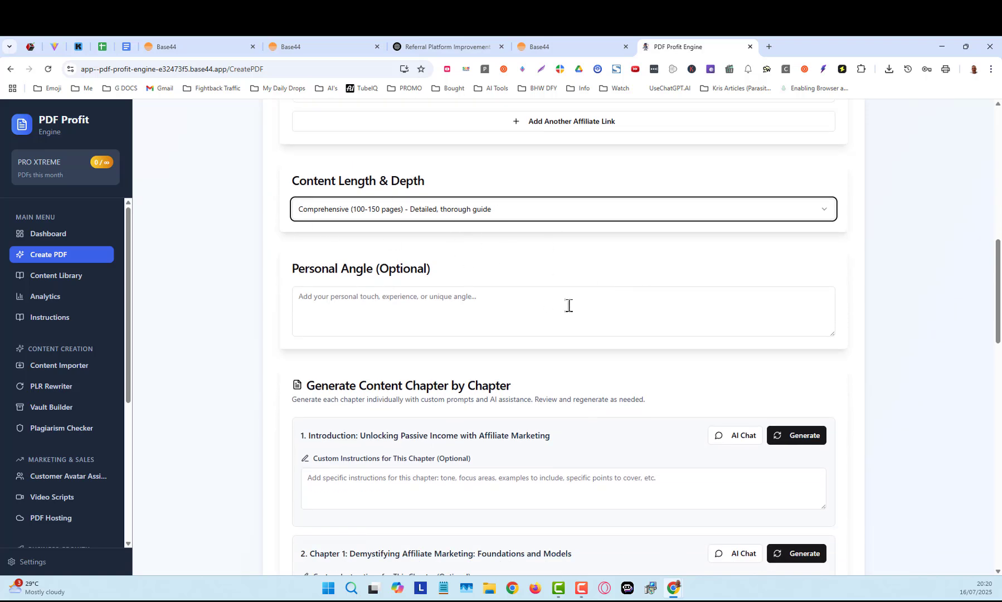
pyautogui.scroll(-1, 664, 345)
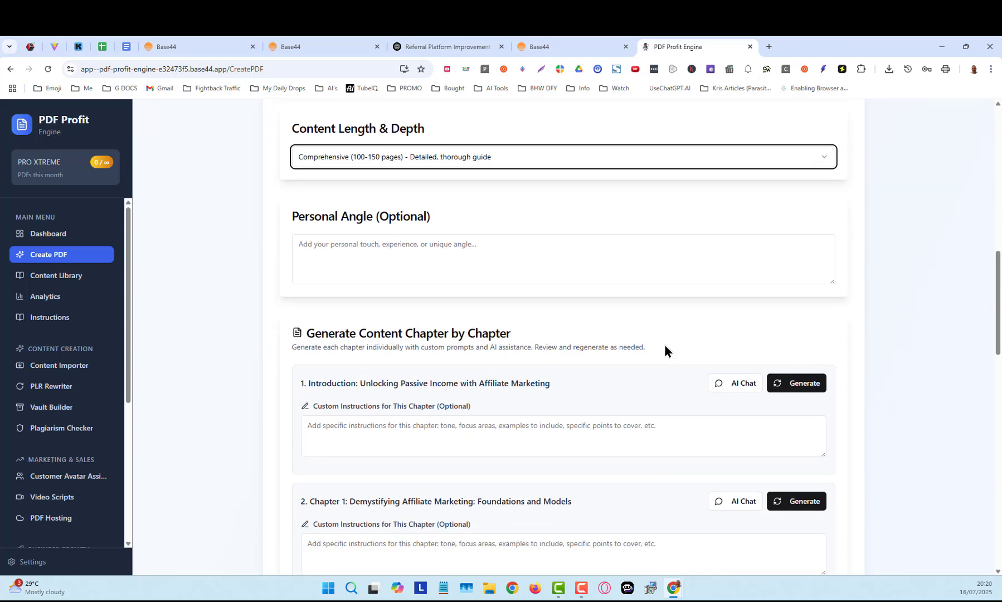
pyautogui.click(366, 252)
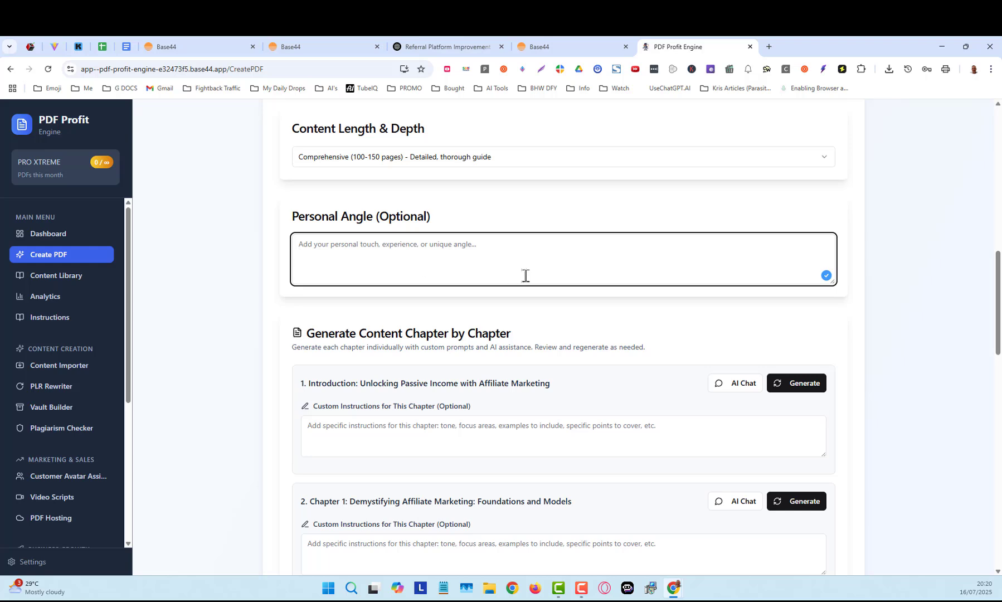
pyautogui.scroll(-1, 593, 331)
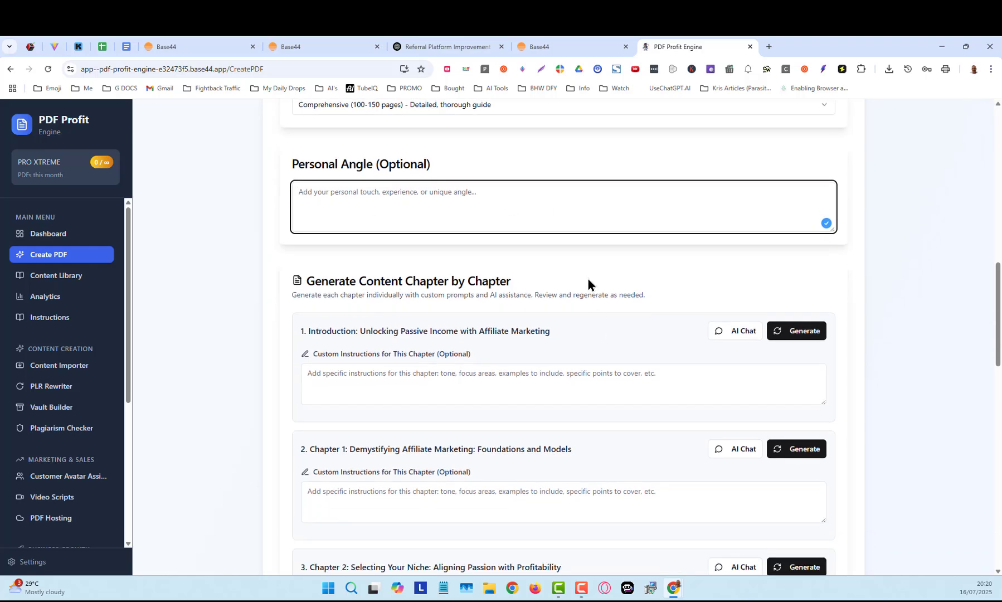
pyautogui.scroll(-2, 557, 279)
pyautogui.scroll(-1, 526, 280)
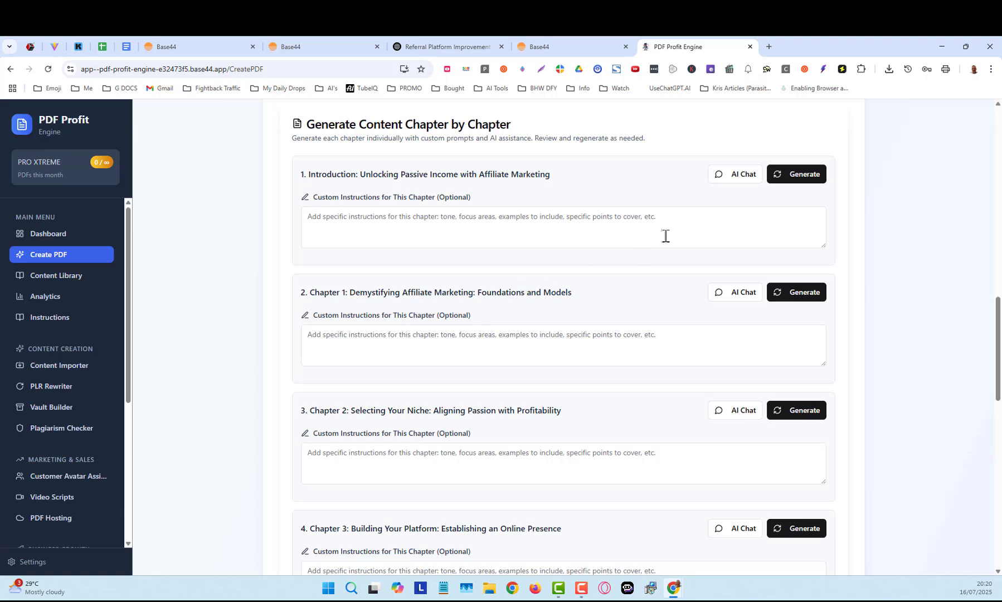
# Open the AI chat for the Introduction chapter and send "I need custom instructions for the inro of this book"
pyautogui.click(733, 178)
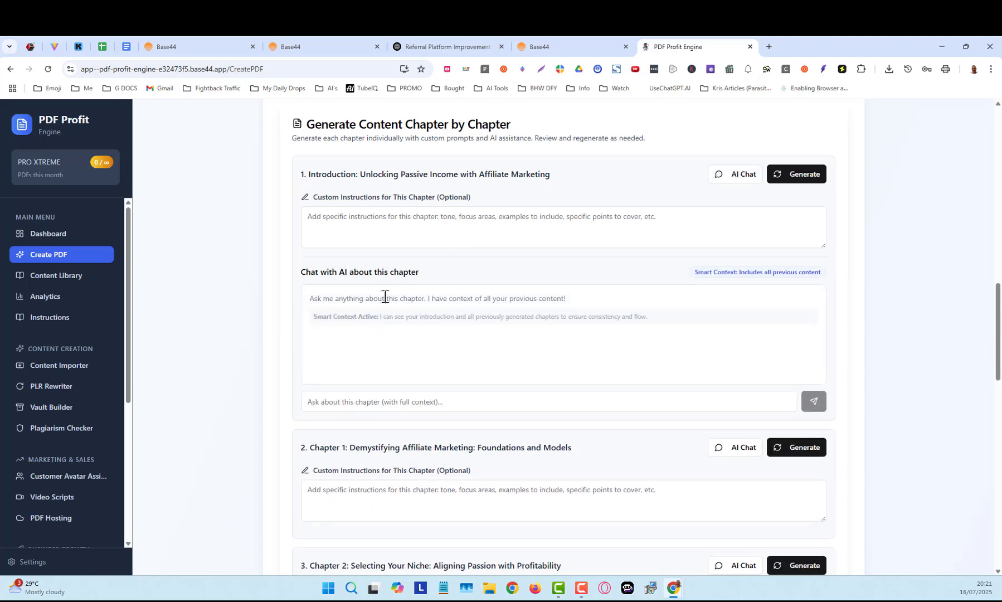
pyautogui.click(402, 217)
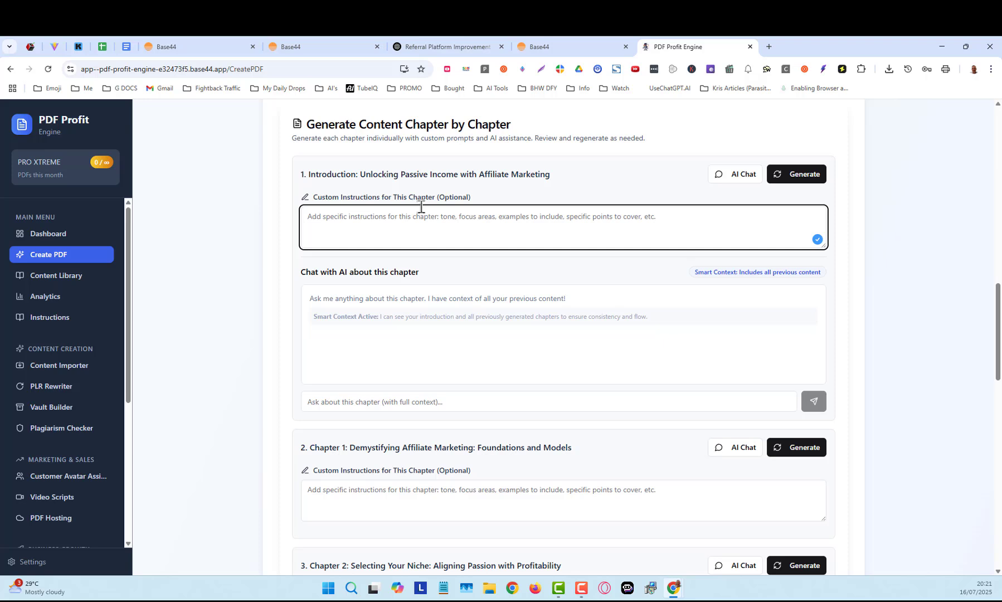
pyautogui.click(385, 341)
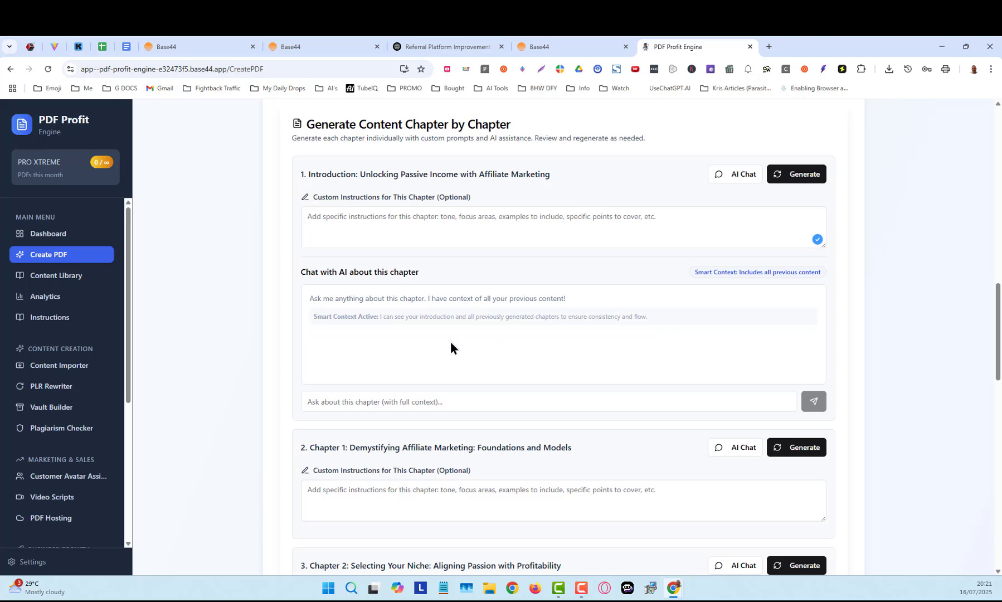
pyautogui.click(388, 403)
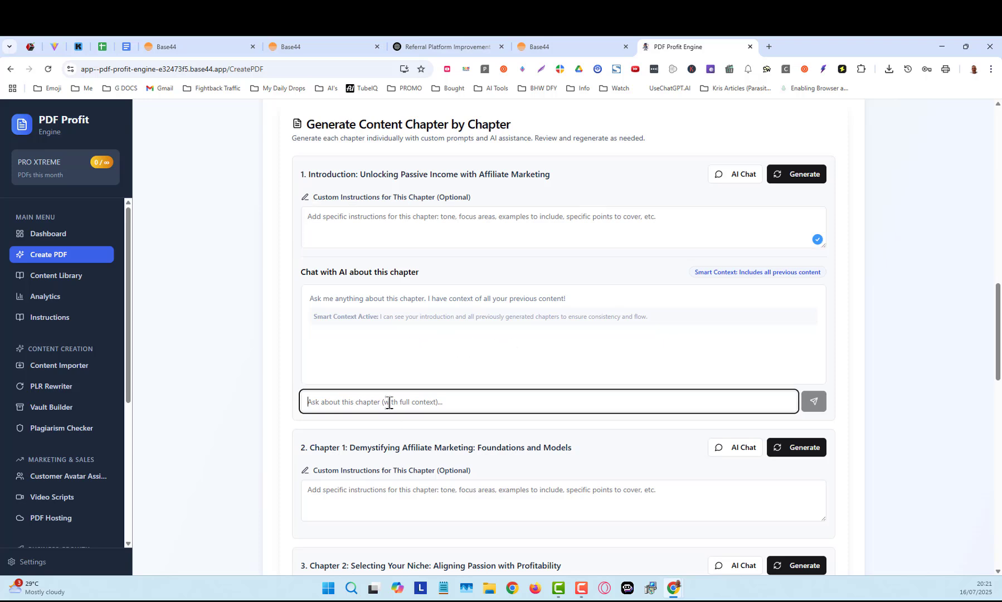
pyautogui.write('I nee')
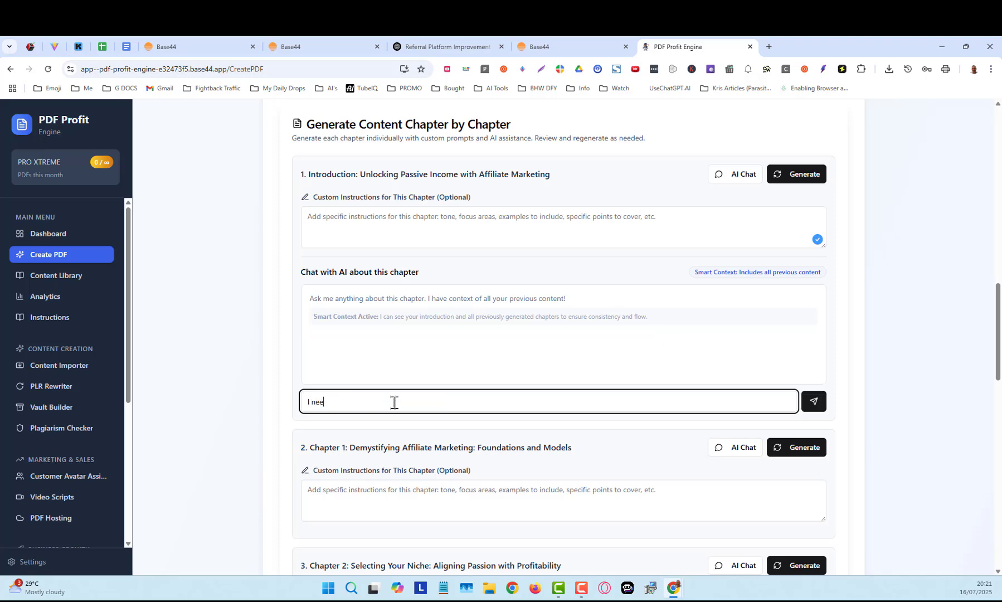
pyautogui.write('d custom instructions for the inro of this book')
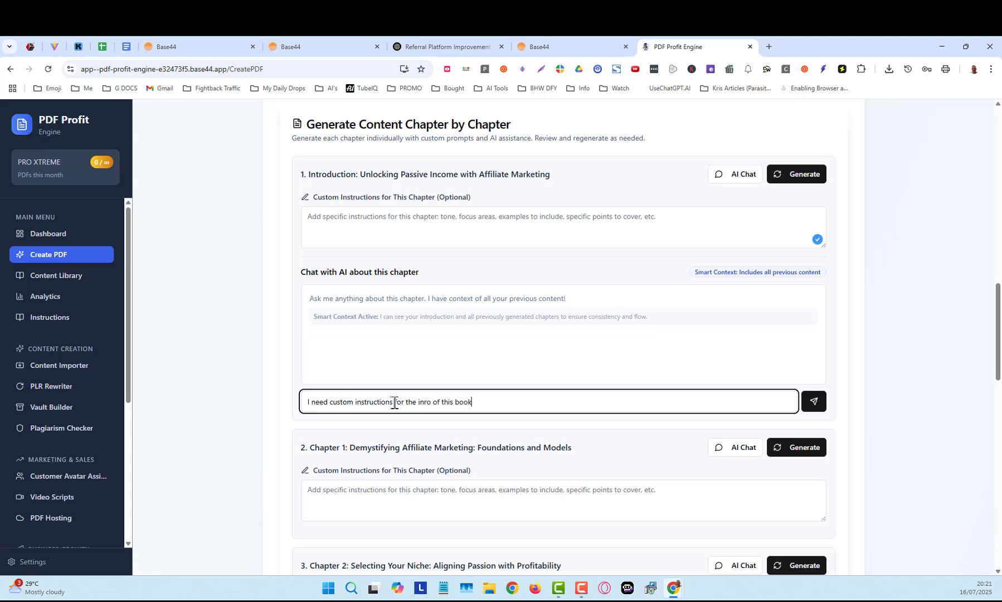
pyautogui.click(813, 402)
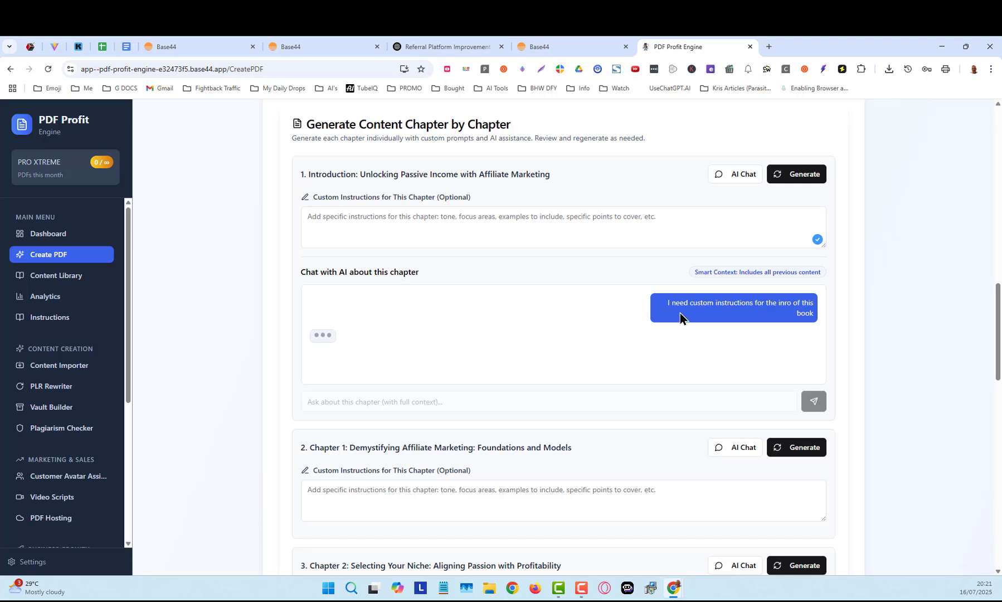
# Copy the request sent in the Introduction's AI chat and open the AI chat for Chapter 1
pyautogui.moveTo(665, 305); pyautogui.dragTo(816, 307)
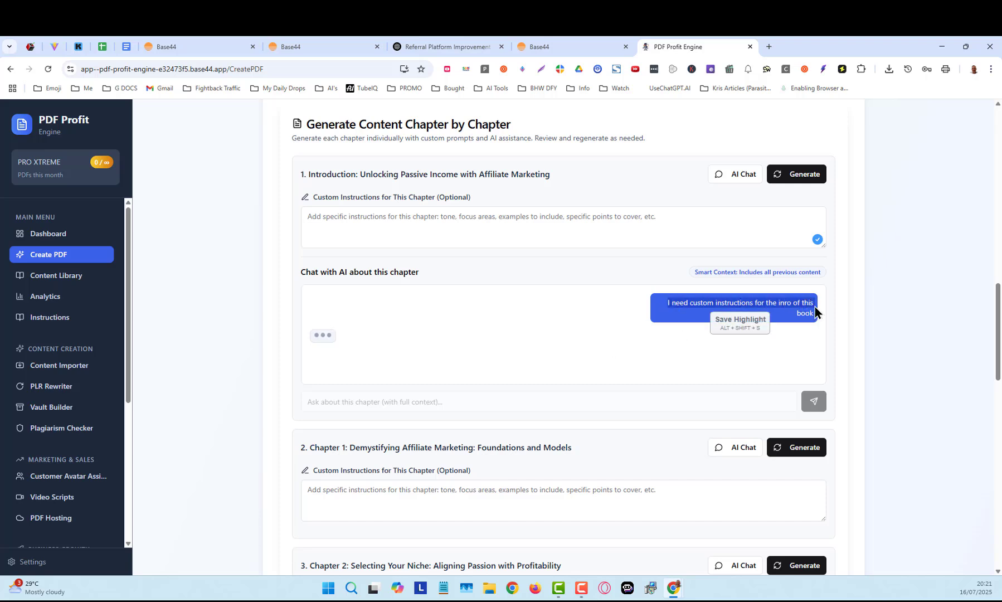
pyautogui.rightClick(795, 305)
pyautogui.click(595, 317)
pyautogui.scroll(-3, 879, 414)
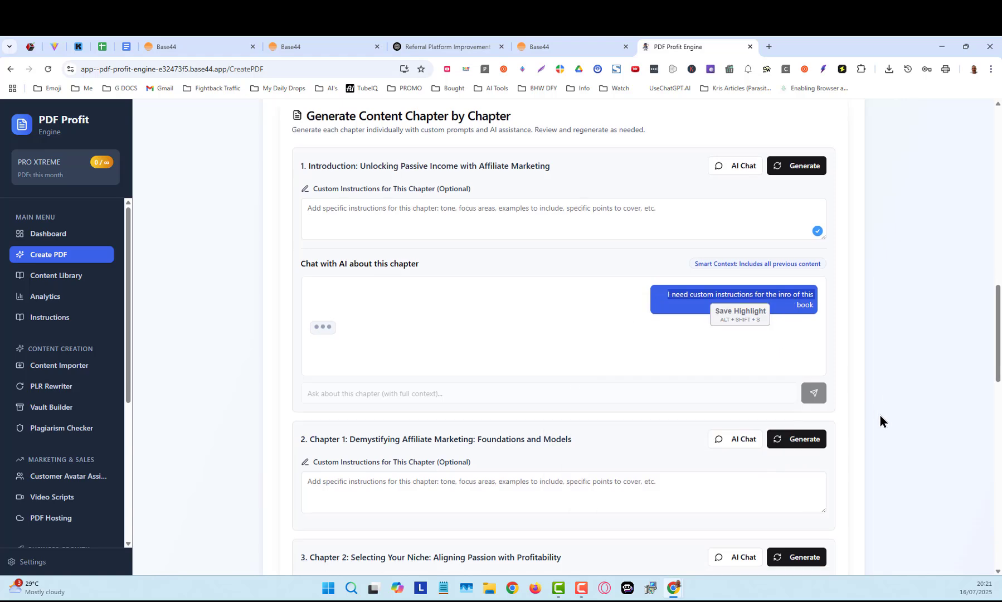
pyautogui.click(737, 290)
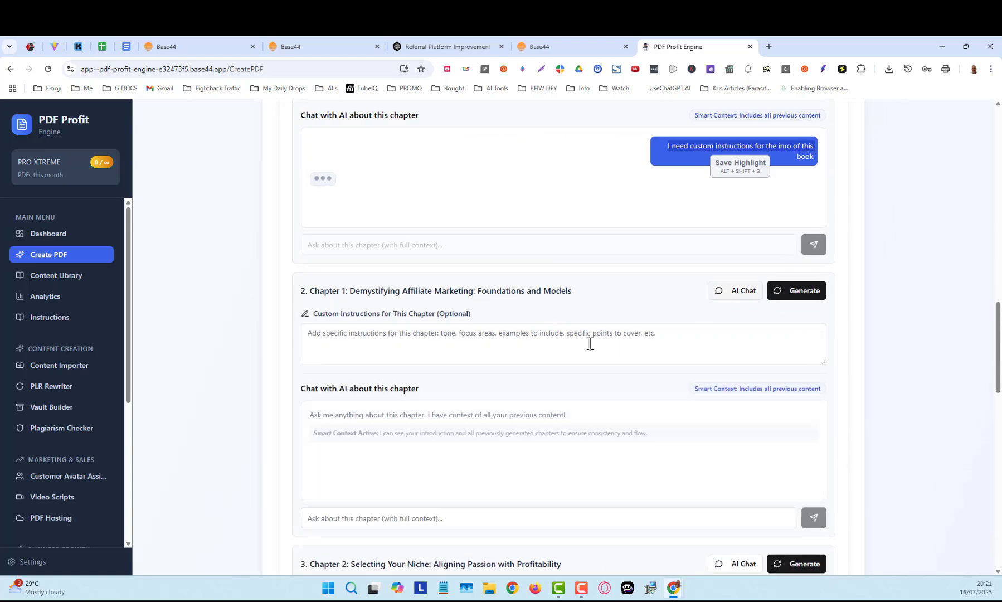
# Draft the Chapter 1 chat message from the copied request, reworded as "I need custom instructions for this chapter of this ebook"
pyautogui.click(346, 518)
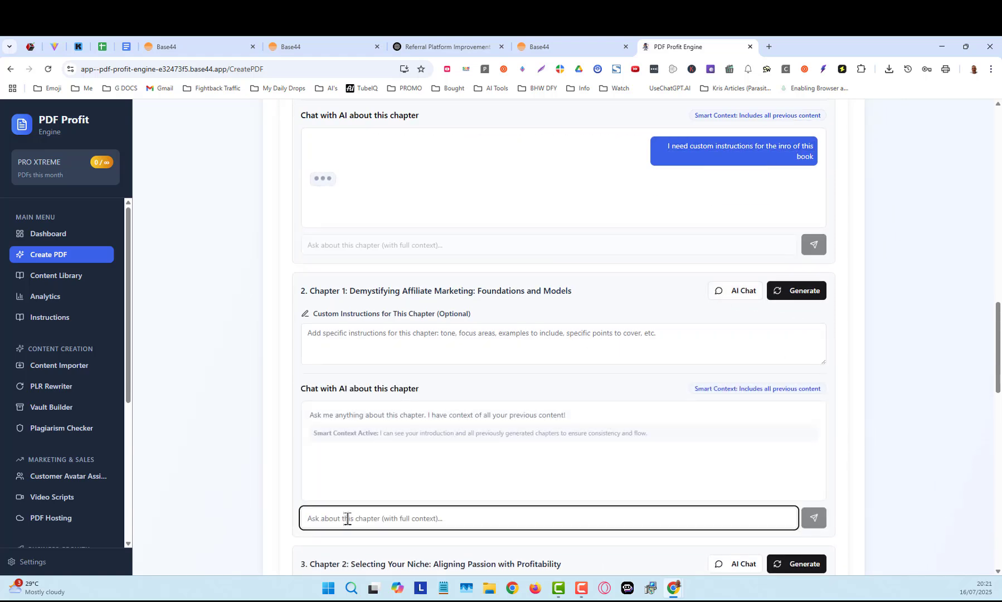
pyautogui.hotkey('ctrl', 'v')
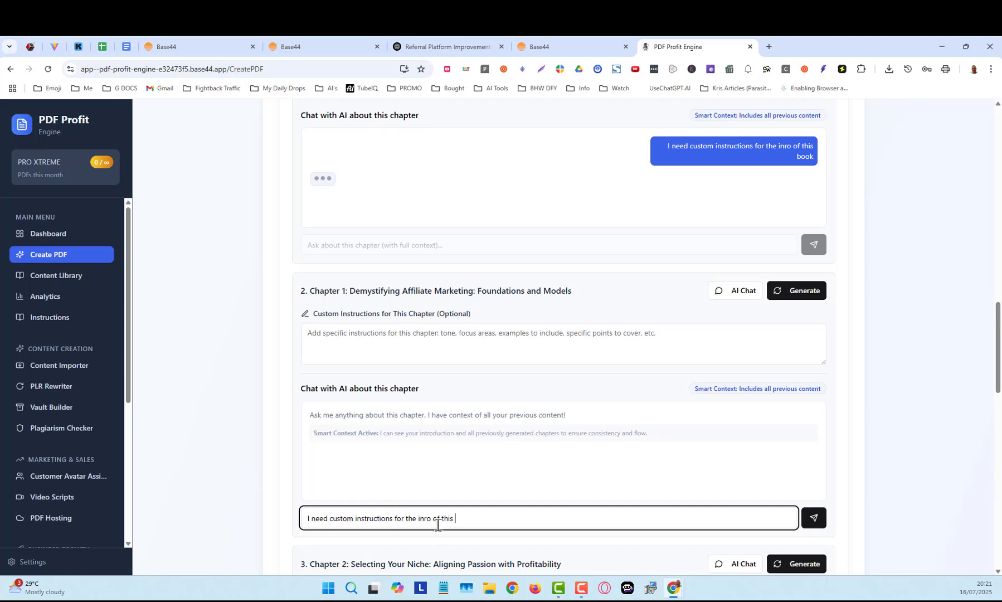
pyautogui.moveTo(455, 518); pyautogui.dragTo(413, 518)
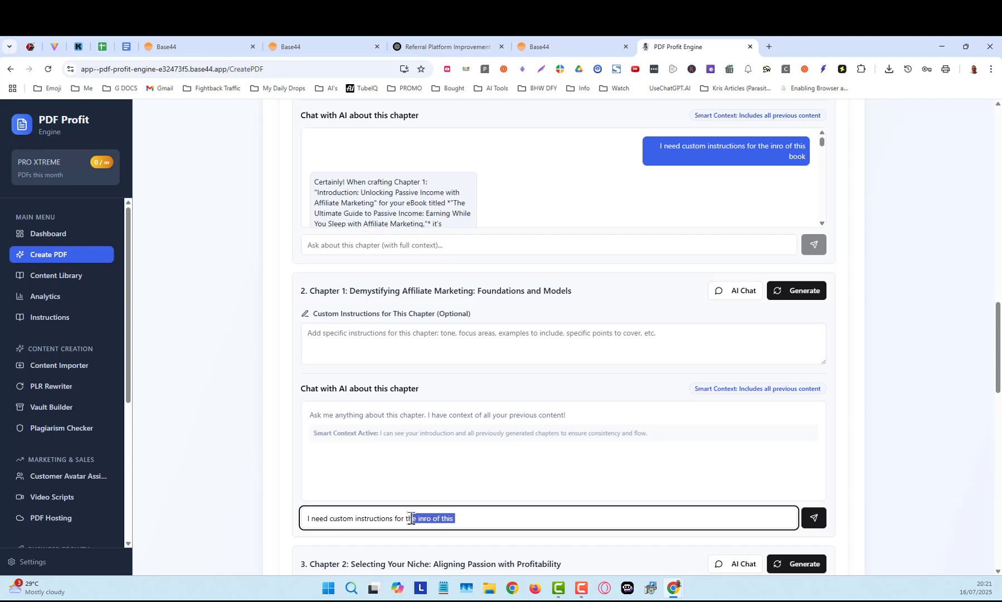
pyautogui.write('is chapter of')
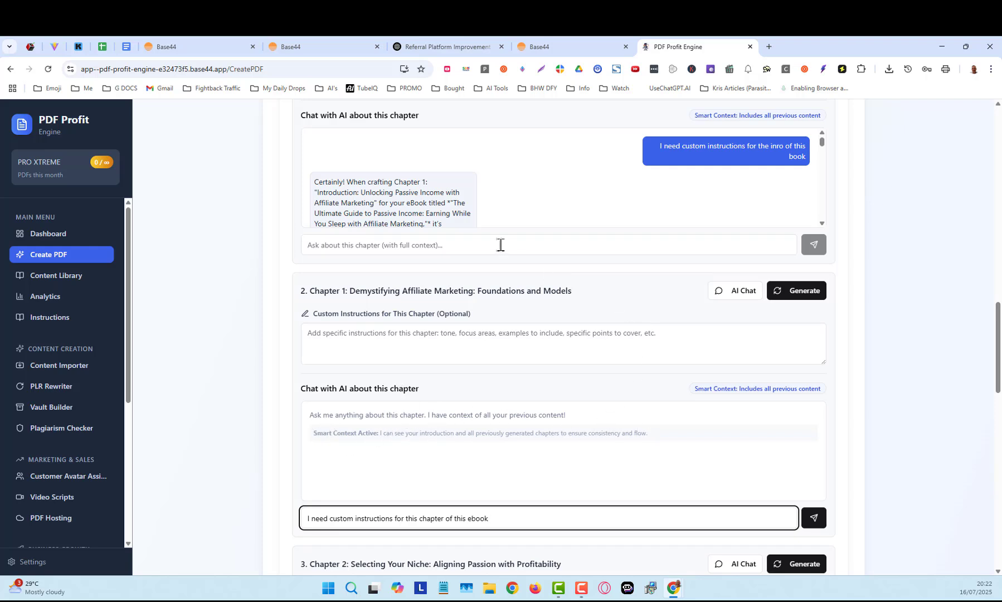
# Copy the AI's full reply from the Introduction chat into the Introduction's custom instructions
pyautogui.scroll(1, 571, 231)
pyautogui.moveTo(315, 232); pyautogui.dragTo(420, 284)
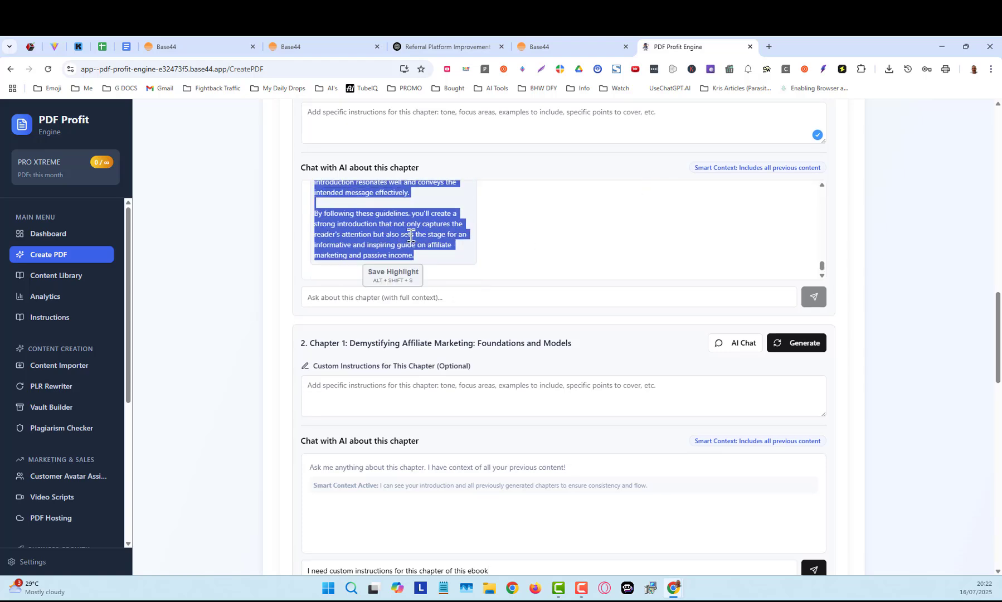
pyautogui.rightClick(425, 248)
pyautogui.click(457, 252)
pyautogui.scroll(4, 775, 302)
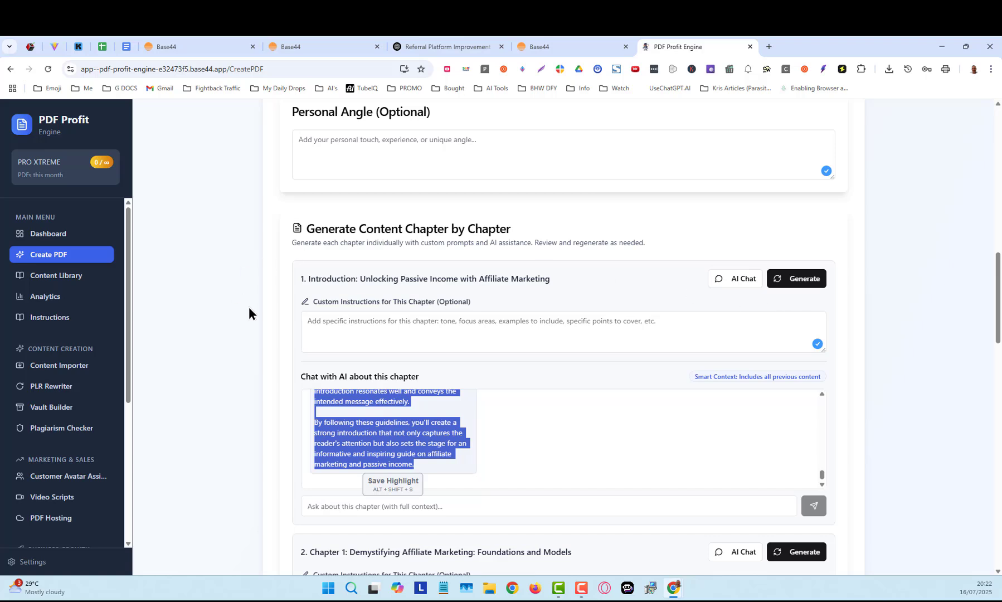
pyautogui.click(380, 324)
pyautogui.rightClick(380, 324)
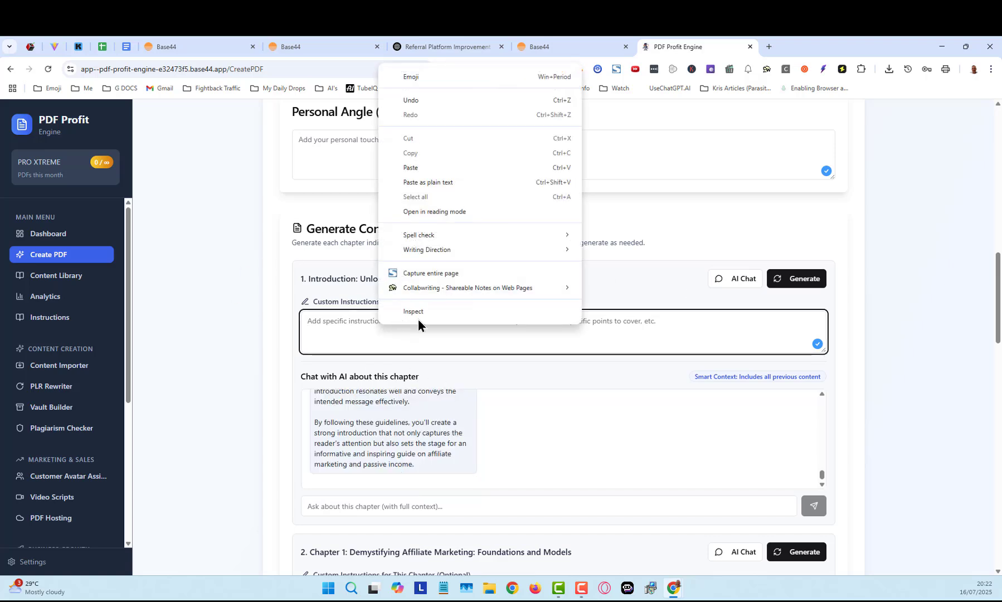
pyautogui.click(425, 167)
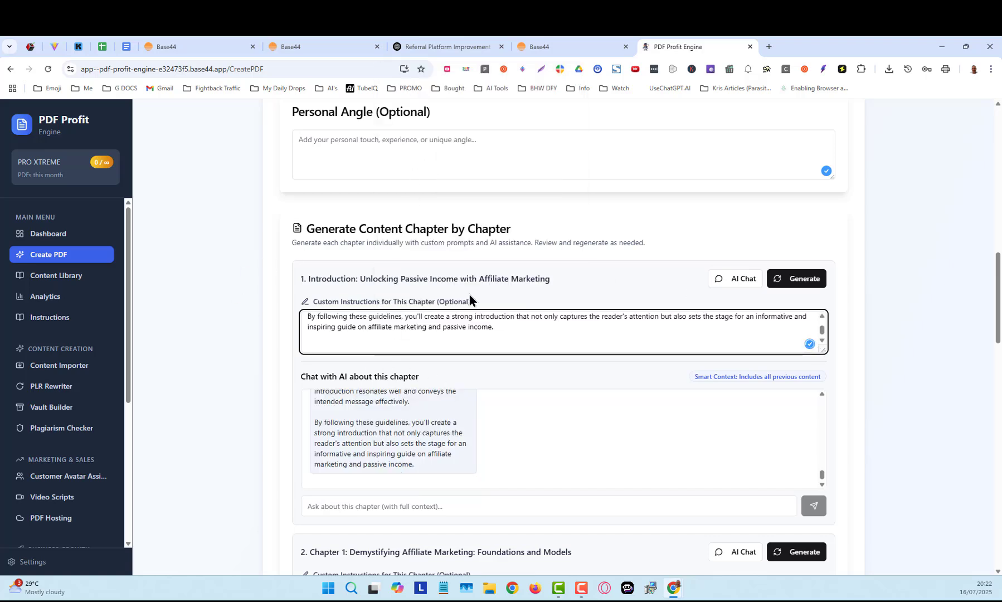
# Generate the Introduction chapter with its custom instructions
pyautogui.click(385, 508)
pyautogui.click(436, 322)
pyautogui.click(796, 280)
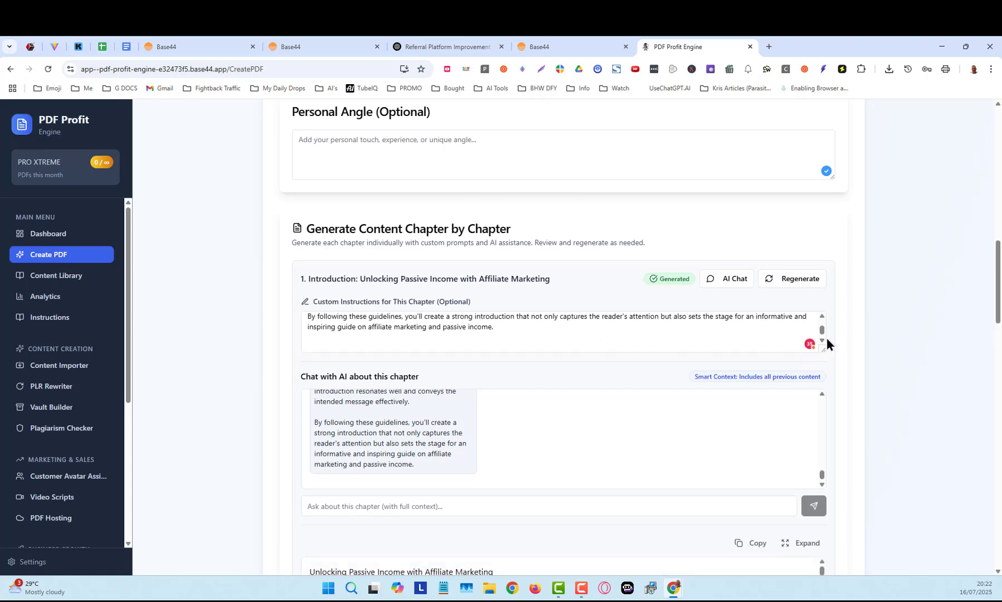
# Expand the generated Introduction text, read it through to the end and collapse it again
pyautogui.scroll(-1, 801, 354)
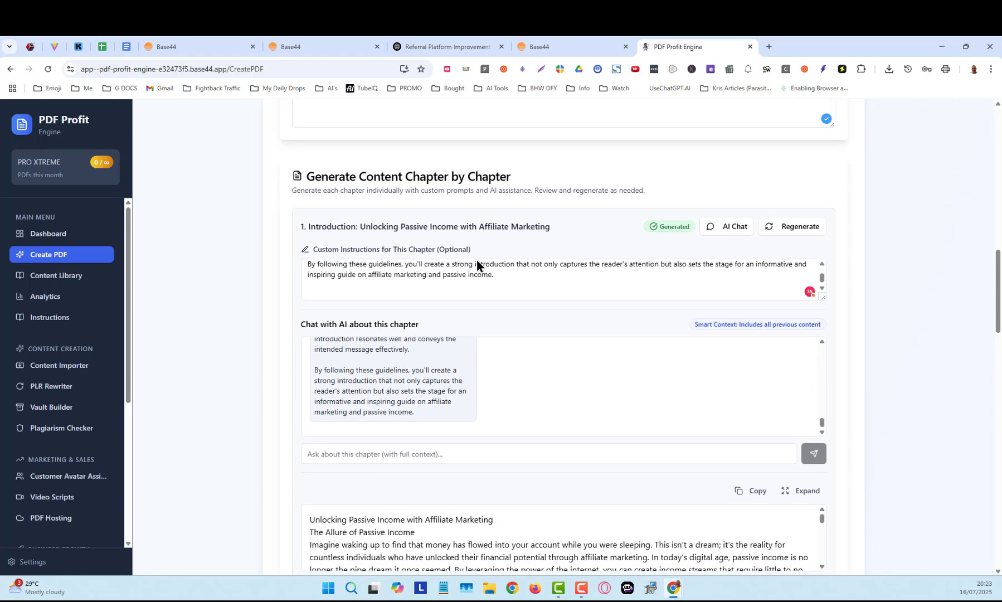
pyautogui.scroll(-1, 753, 356)
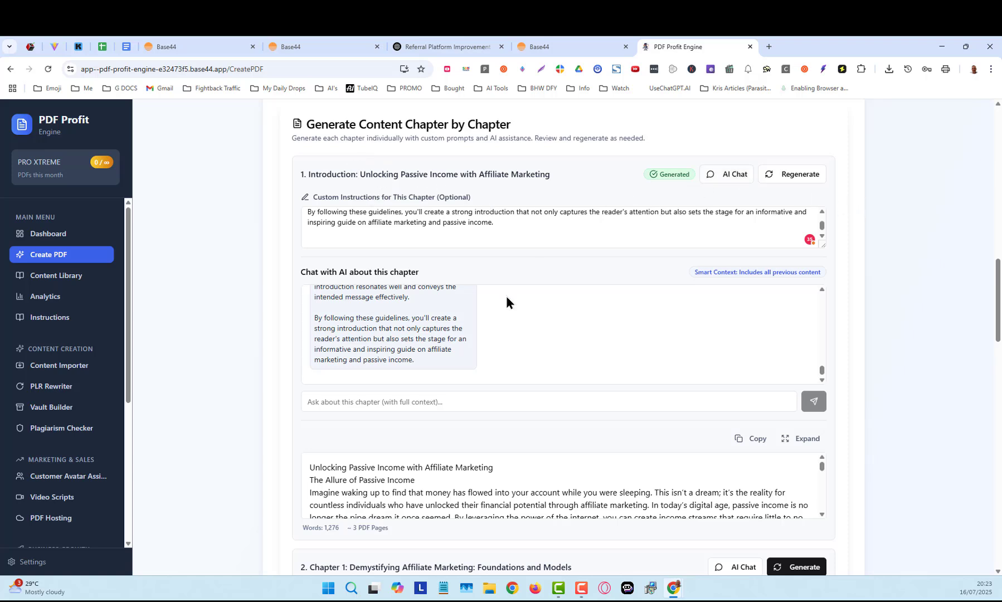
pyautogui.click(428, 403)
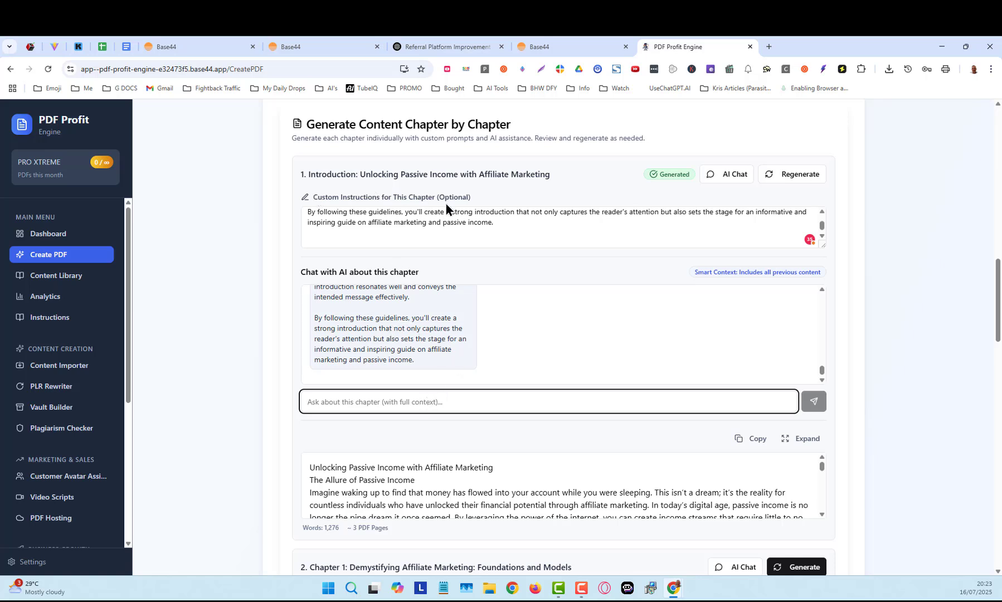
pyautogui.scroll(-3, 888, 300)
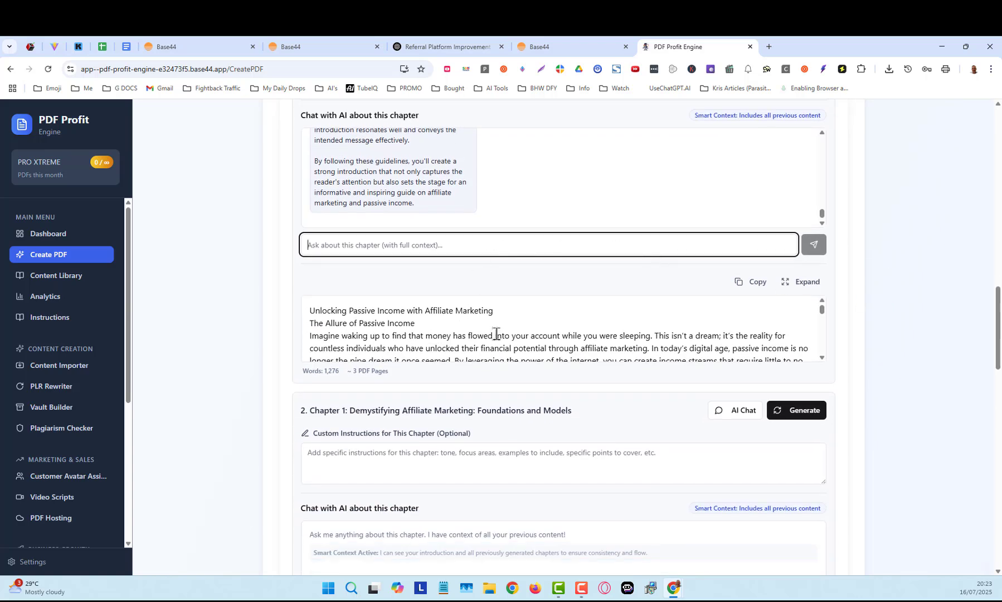
pyautogui.click(786, 283)
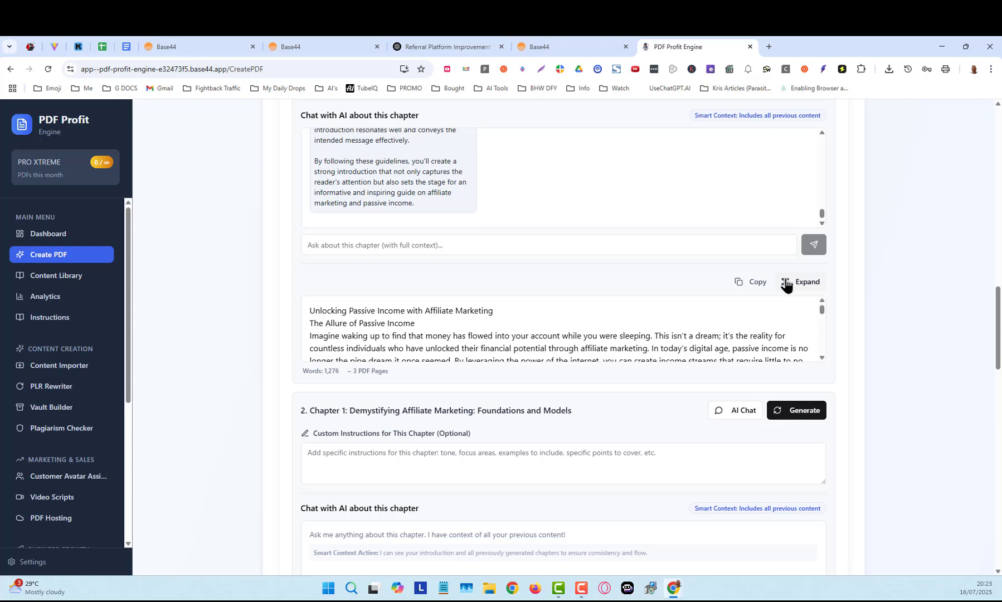
pyautogui.moveTo(821, 308); pyautogui.dragTo(816, 557)
pyautogui.scroll(-8, 789, 488)
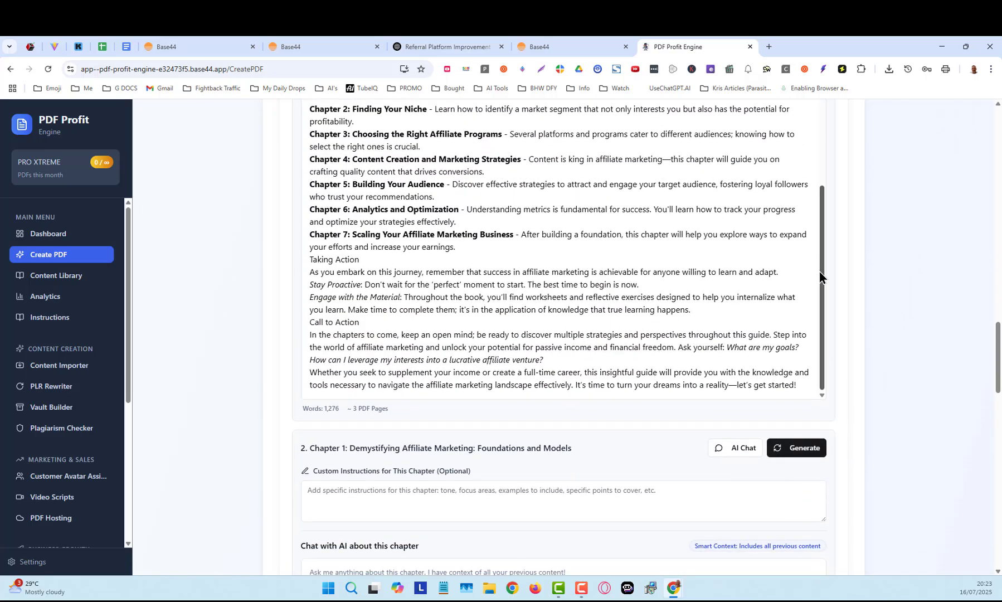
pyautogui.moveTo(823, 279); pyautogui.dragTo(841, 39)
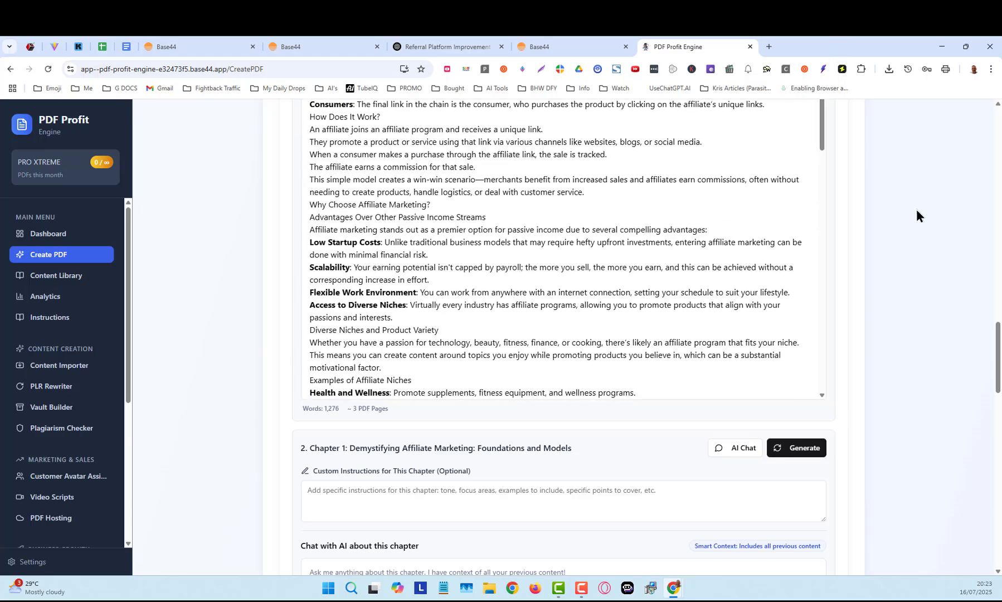
pyautogui.scroll(4, 911, 212)
pyautogui.scroll(5, 820, 167)
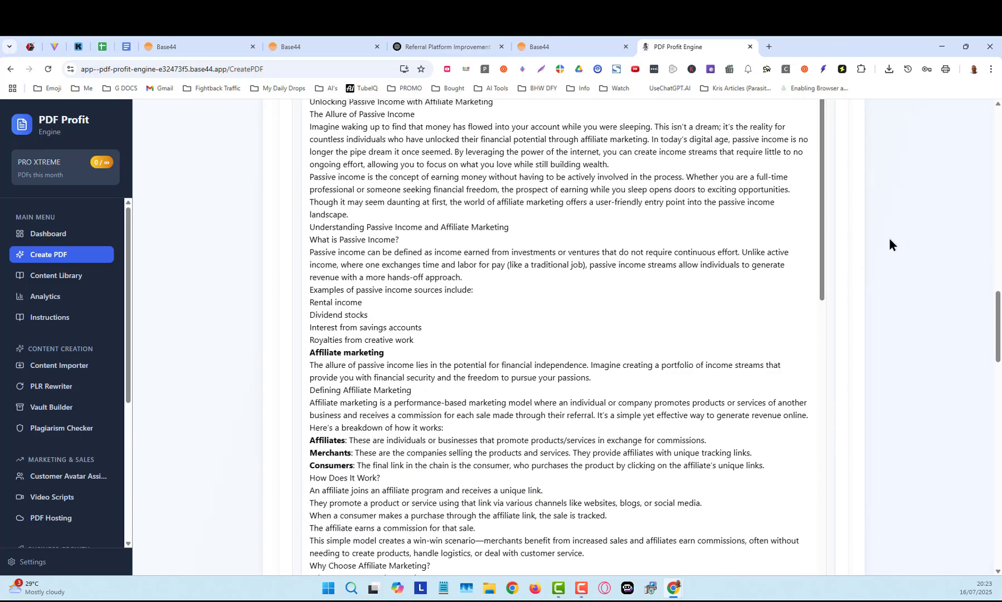
pyautogui.scroll(5, 888, 237)
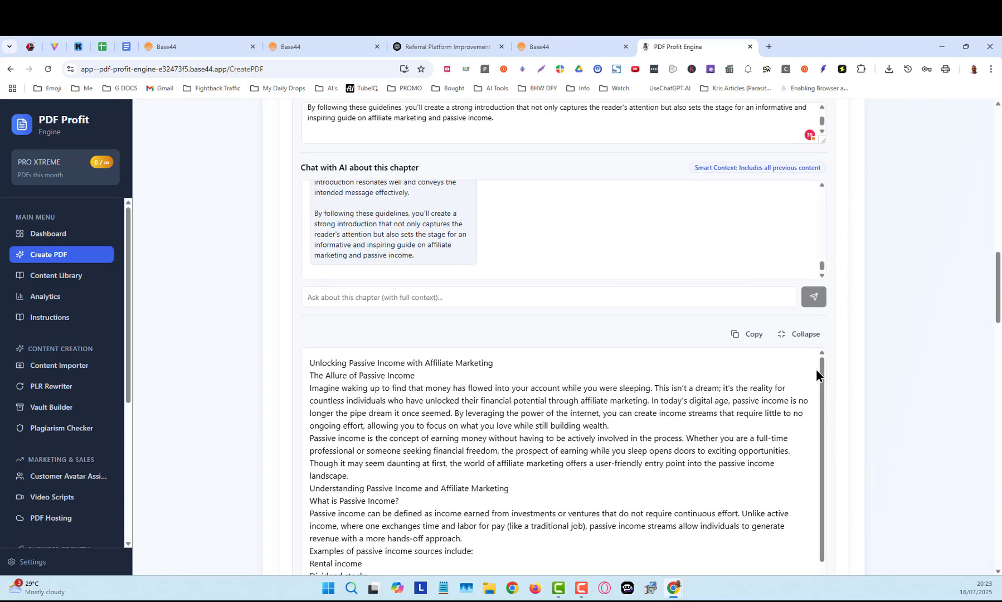
pyautogui.click(781, 337)
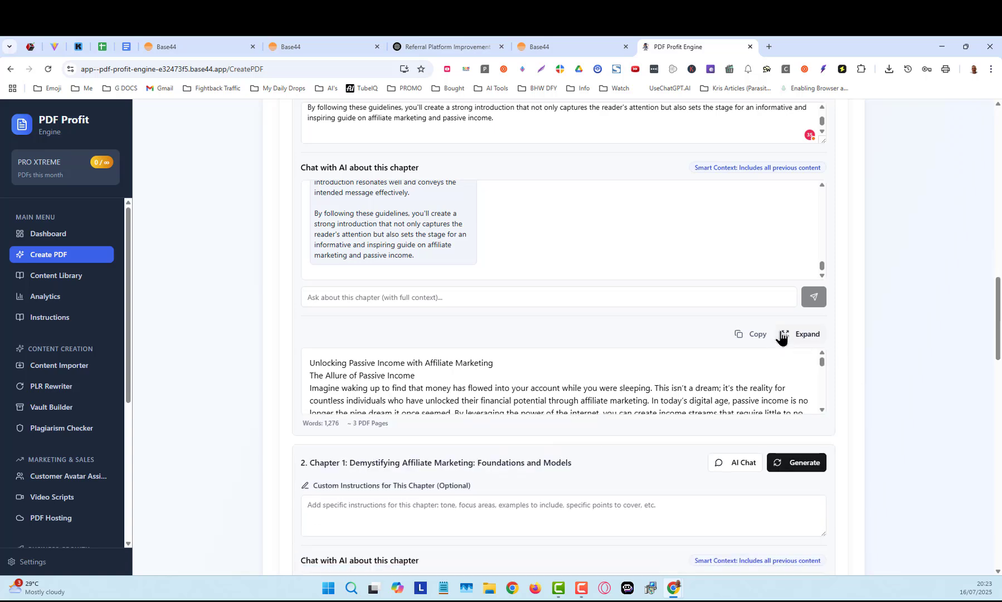
# Review the Introduction's instructions, chat and generated text, along with the Chapter 1 section that follows
pyautogui.scroll(-3, 897, 359)
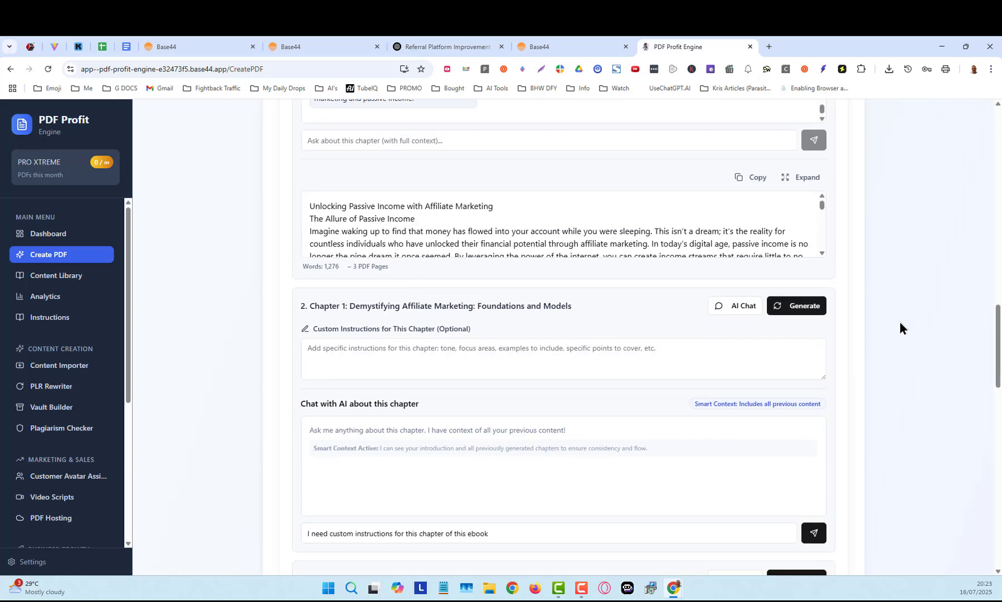
pyautogui.click(384, 355)
pyautogui.click(401, 351)
pyautogui.scroll(4, 523, 265)
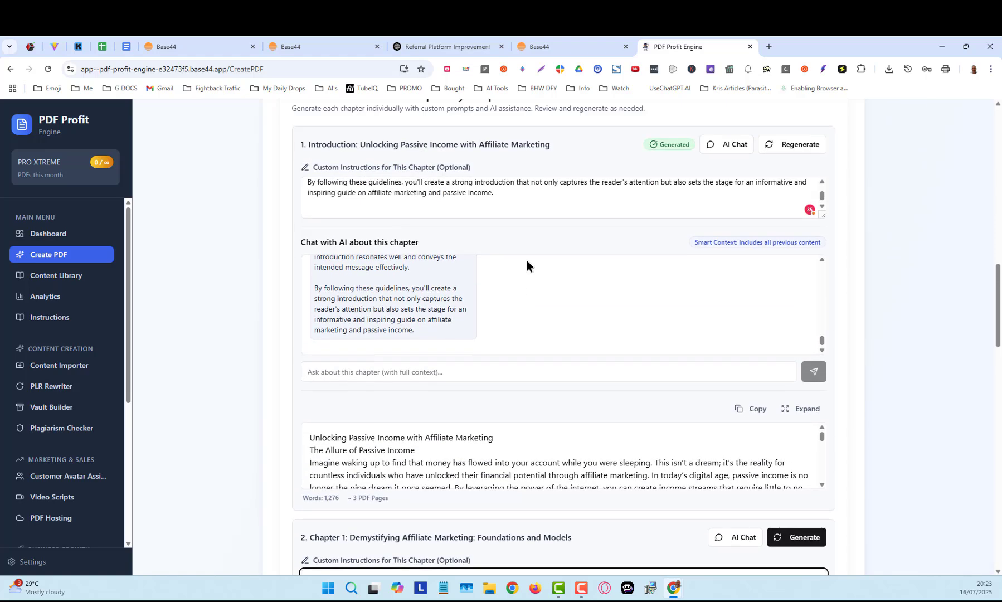
pyautogui.scroll(2, 524, 263)
pyautogui.scroll(-6, 523, 264)
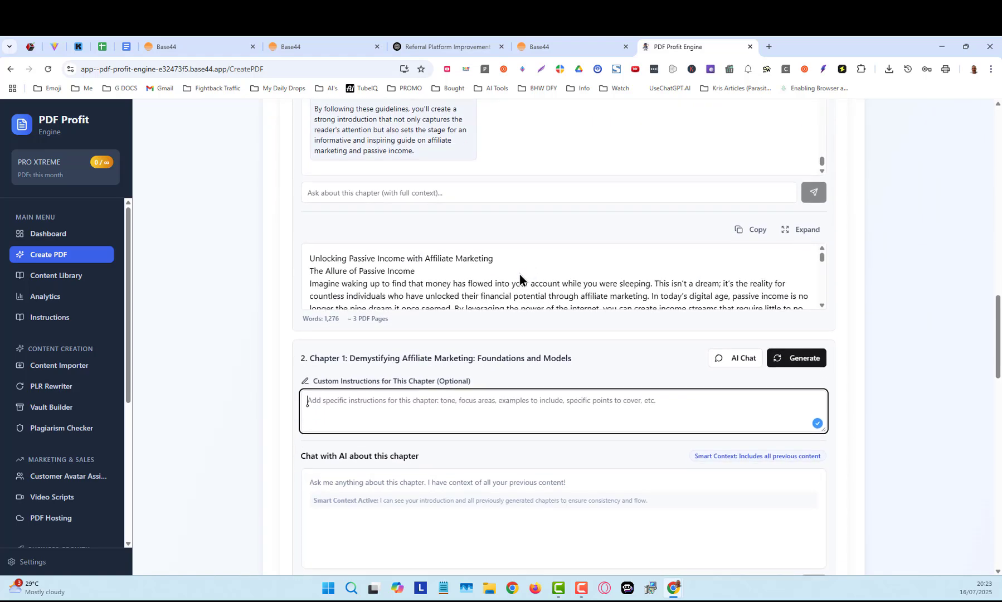
pyautogui.scroll(-3, 516, 278)
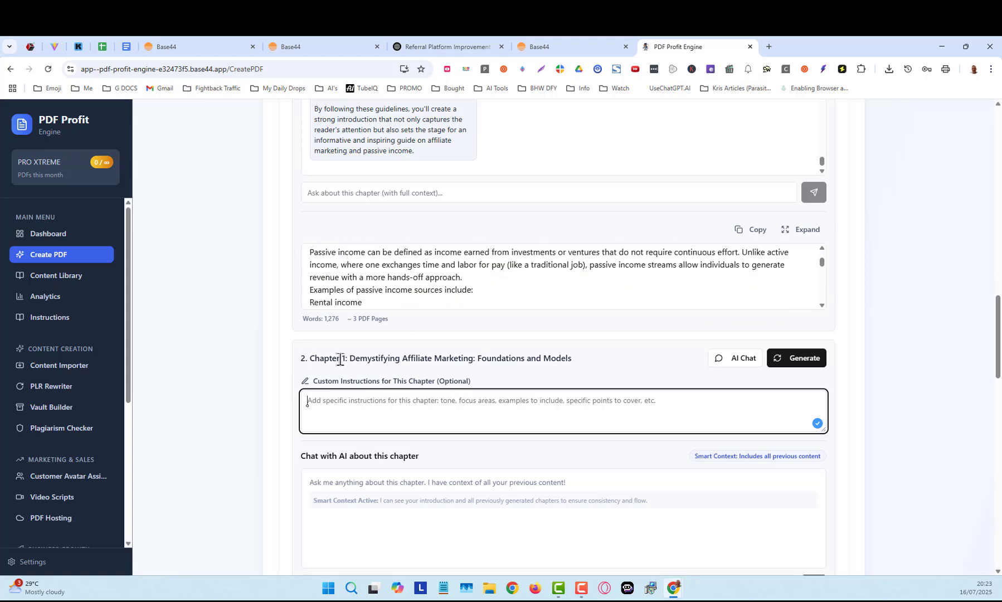
pyautogui.scroll(-2, 501, 451)
pyautogui.scroll(-1, 529, 459)
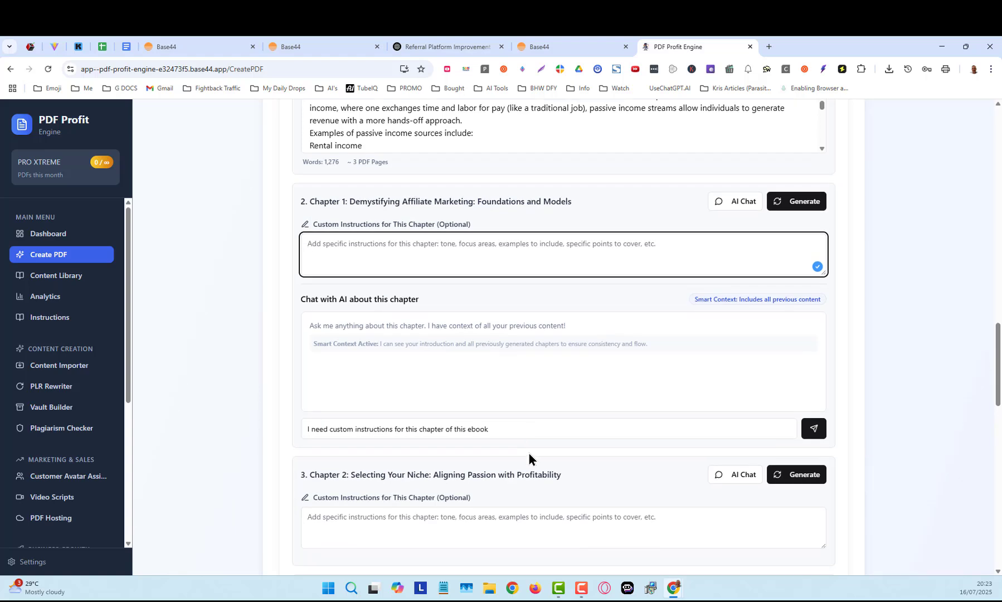
# Copy the Chapter 1 chat message "I need custom instructions for this chapter of this ebook" and send it to the AI
pyautogui.moveTo(509, 426); pyautogui.dragTo(279, 424)
pyautogui.hotkey('ctrl', 'c')
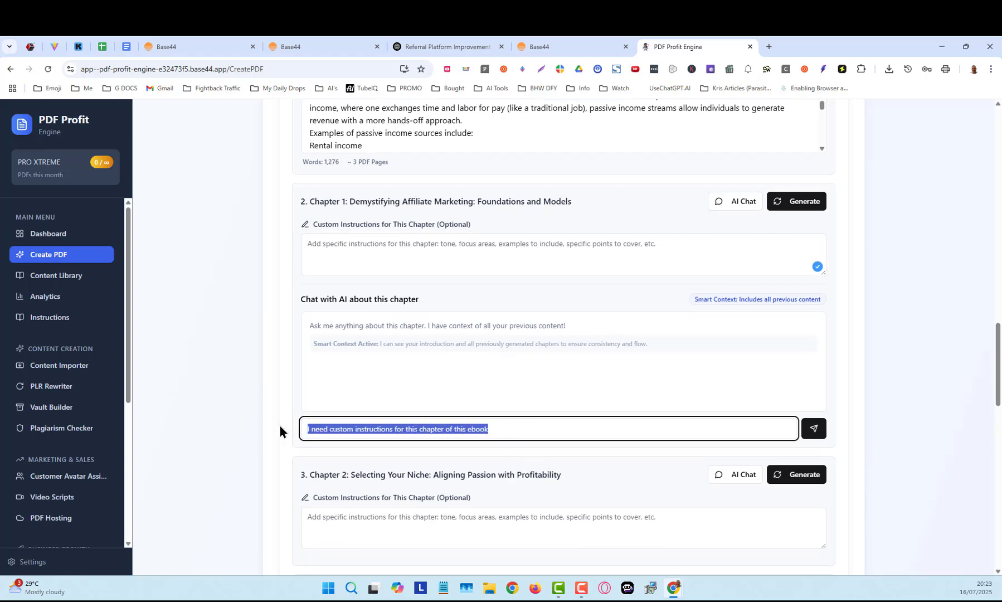
pyautogui.rightClick(349, 429)
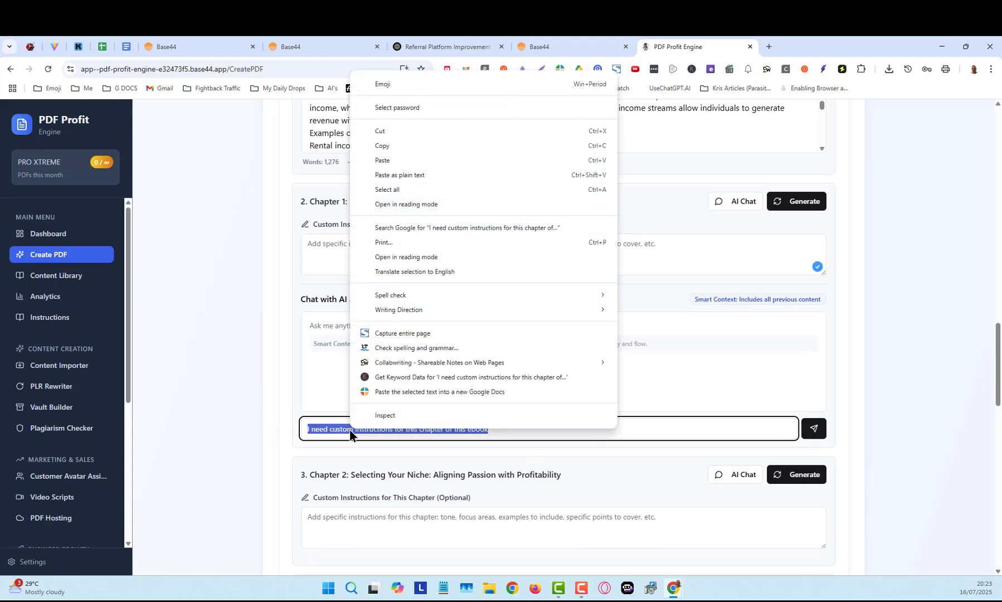
pyautogui.click(407, 146)
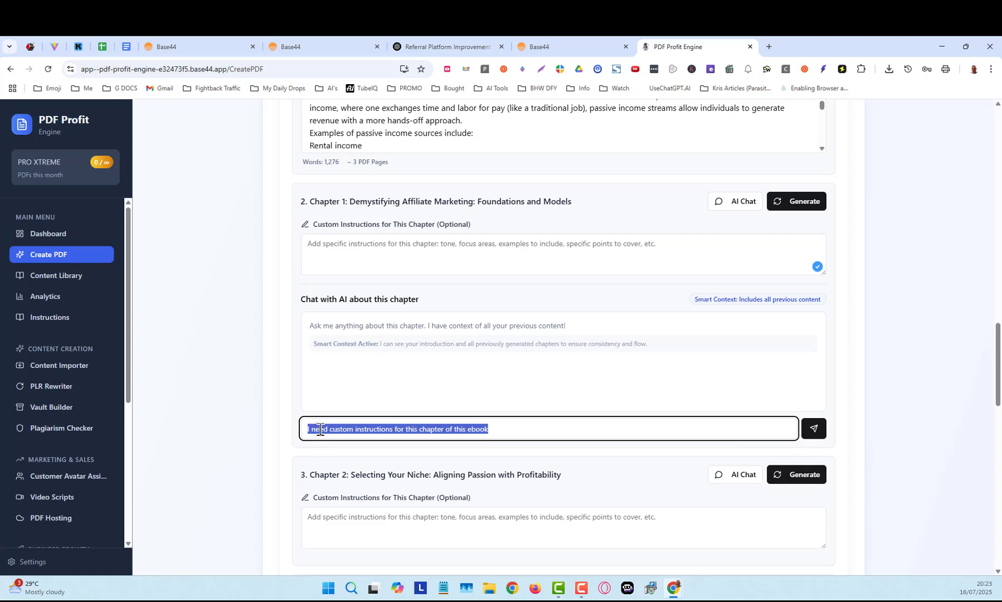
pyautogui.click(398, 426)
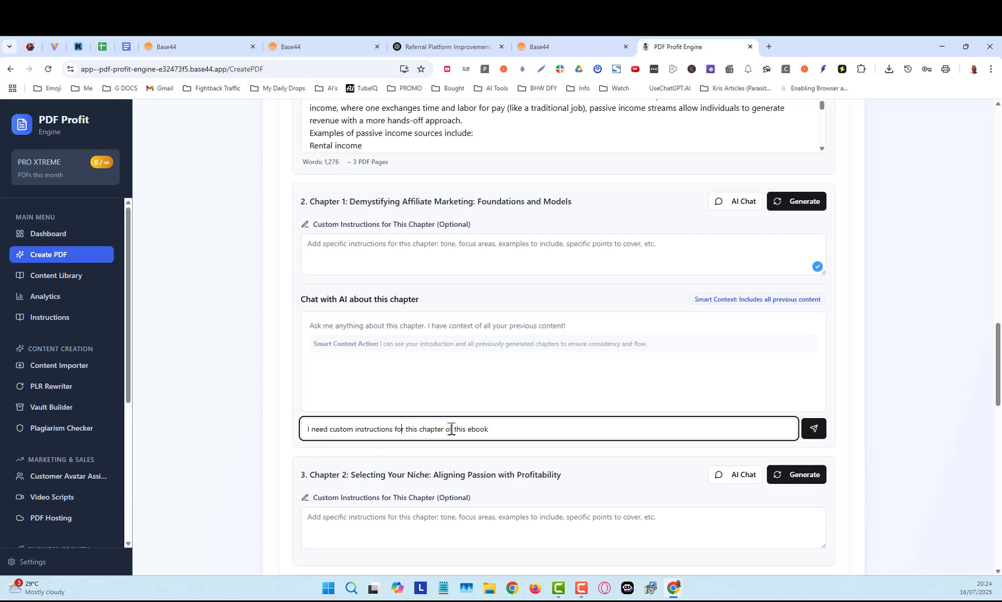
pyautogui.click(814, 428)
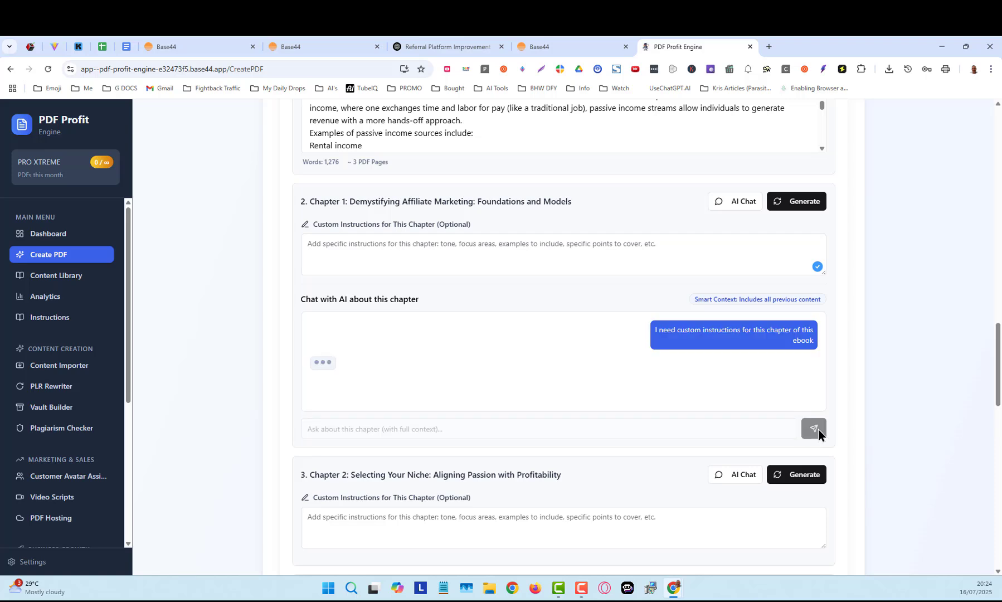
# Open the AI chat for Chapter 2 and paste in the message "I need custom instructions for this chapter of this ebook"
pyautogui.scroll(-1, 908, 452)
pyautogui.scroll(-4, 908, 447)
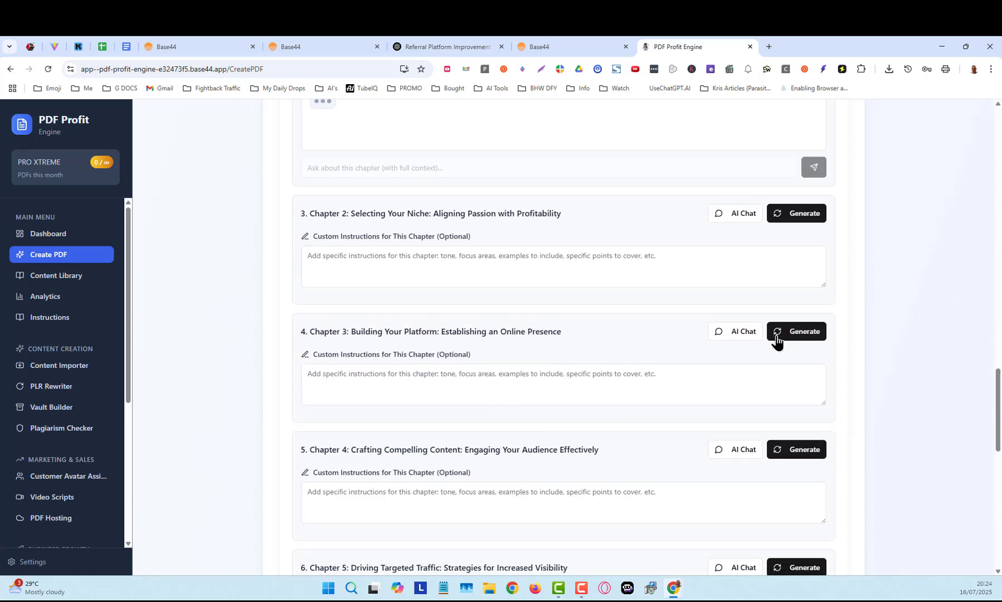
pyautogui.click(741, 218)
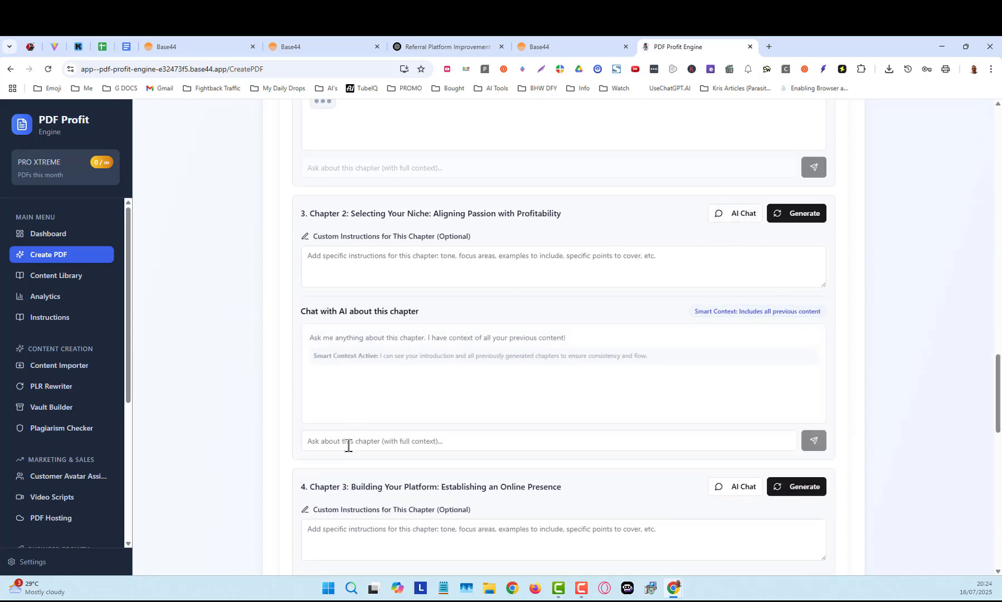
pyautogui.rightClick(347, 442)
pyautogui.click(387, 284)
pyautogui.scroll(-4, 621, 407)
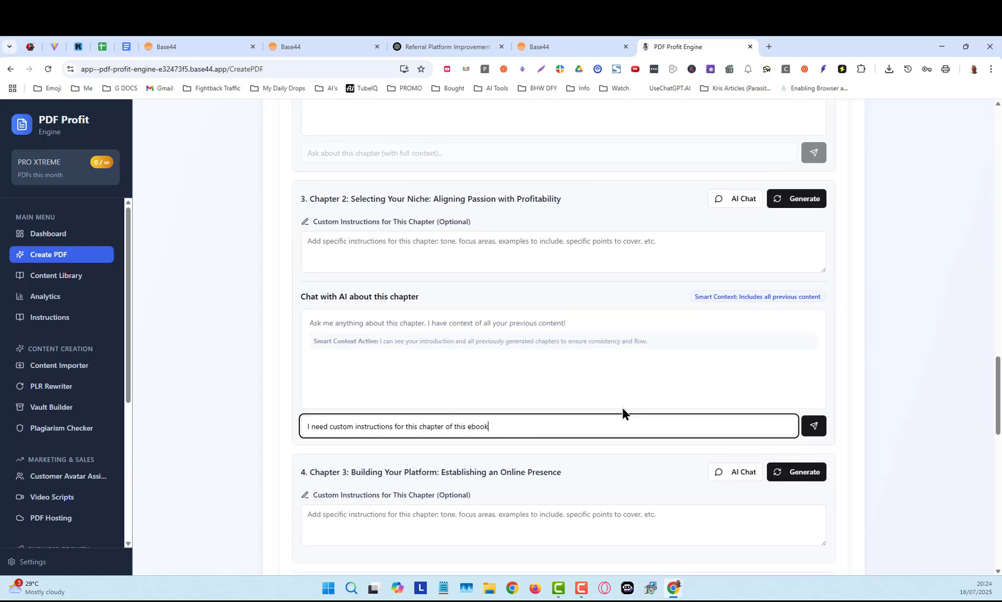
# Open the AI chats for Chapters 3 and 4 and paste "I need custom instructions for this chapter of this ebook" into each
pyautogui.click(735, 277)
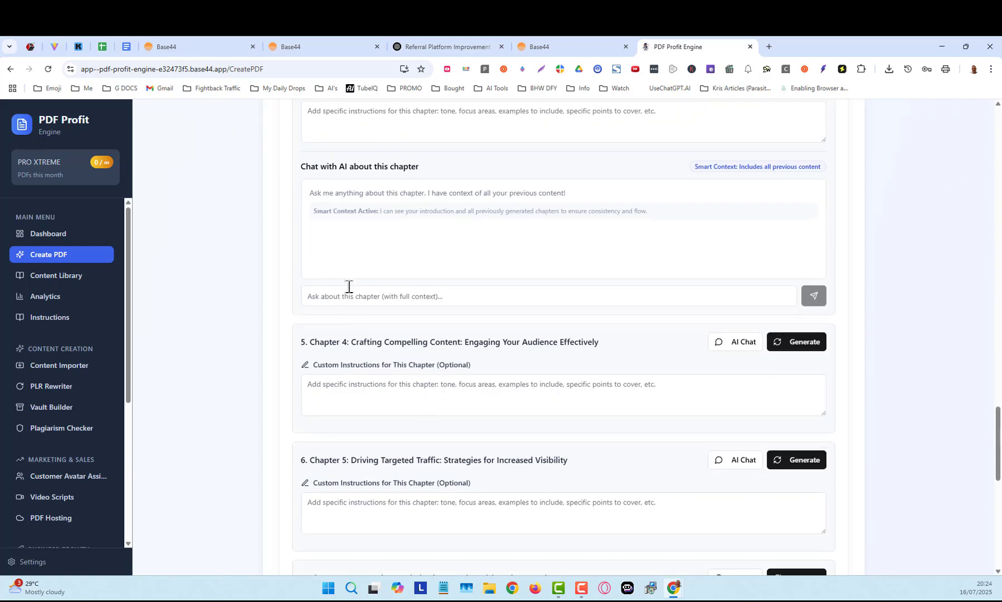
pyautogui.click(346, 286)
pyautogui.rightClick(347, 286)
pyautogui.click(391, 416)
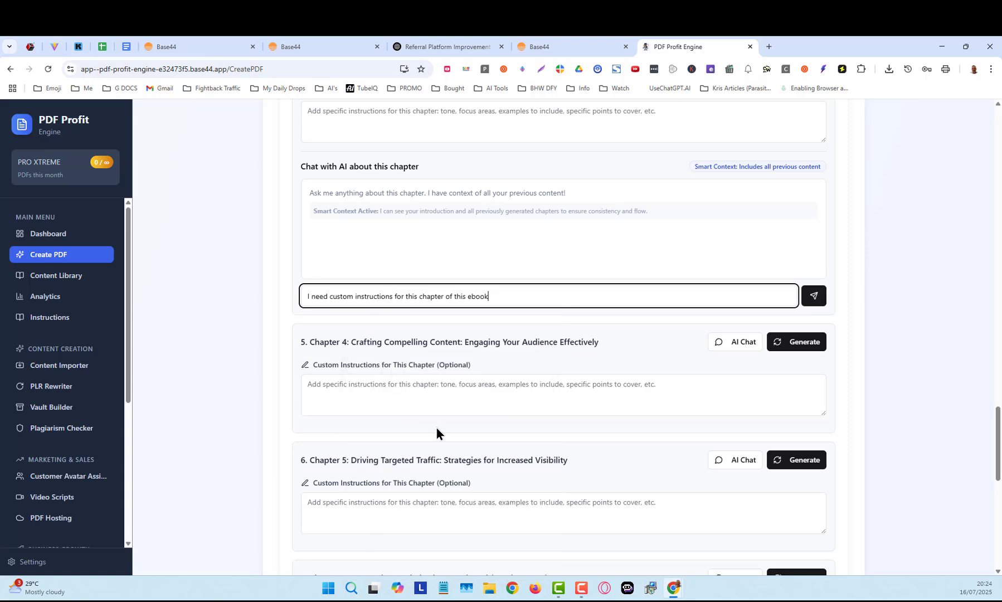
pyautogui.click(739, 342)
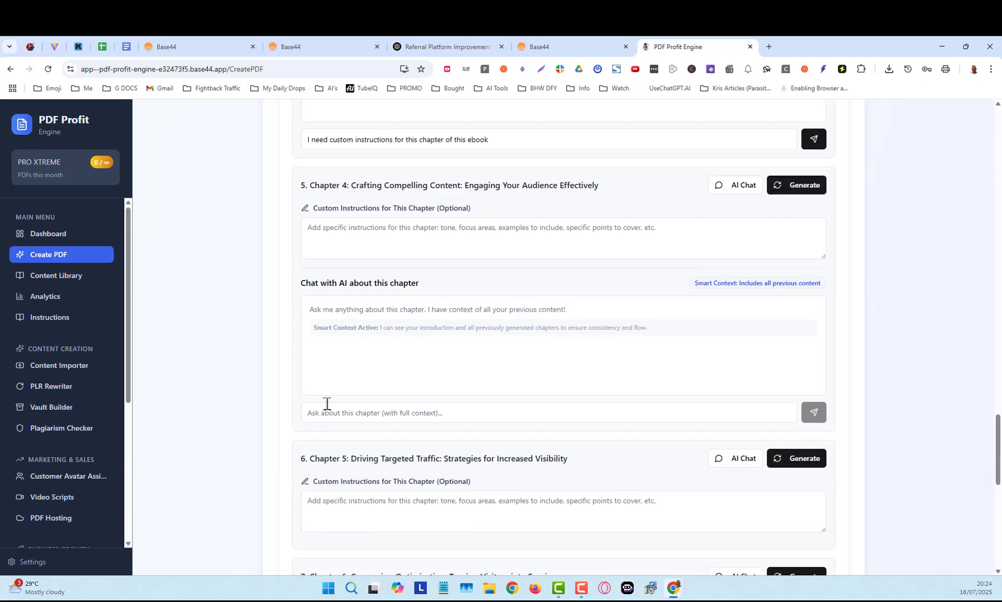
pyautogui.click(331, 411)
pyautogui.rightClick(331, 413)
pyautogui.click(376, 255)
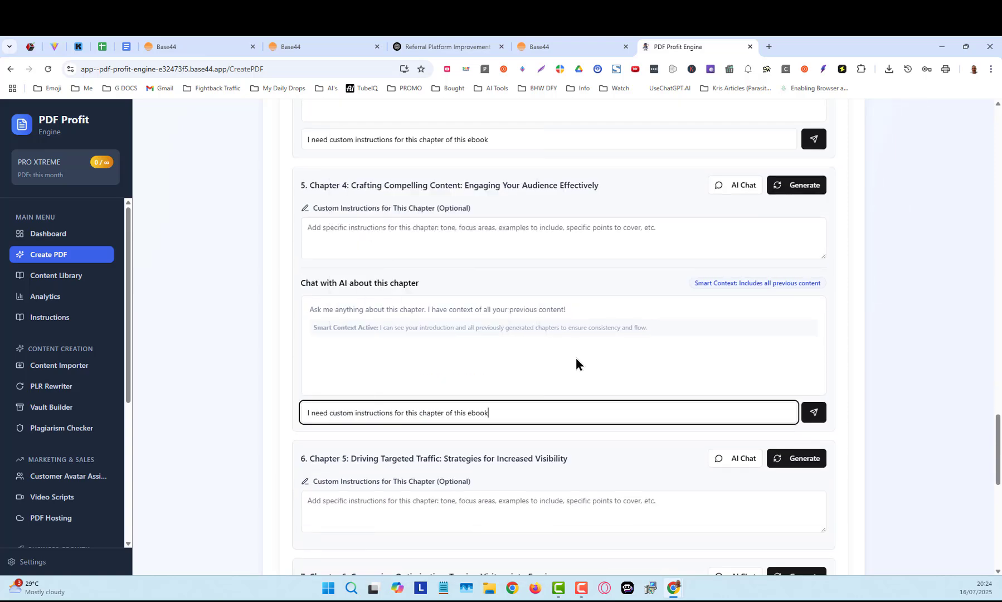
# Open the AI chats for Chapters 5 and 6 and paste the same custom-instructions request into each message field
pyautogui.scroll(-5, 575, 357)
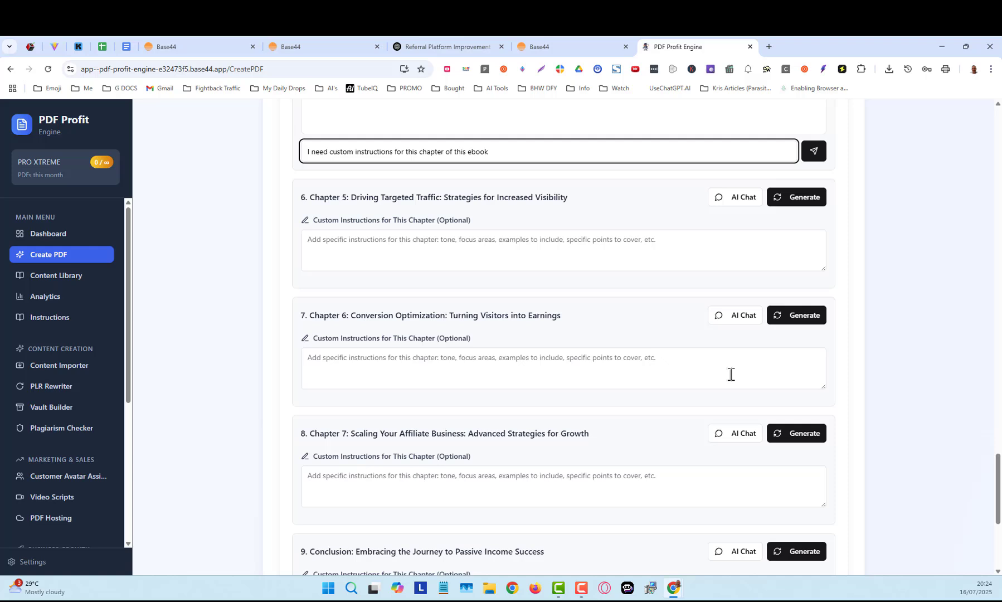
pyautogui.click(739, 197)
pyautogui.click(347, 423)
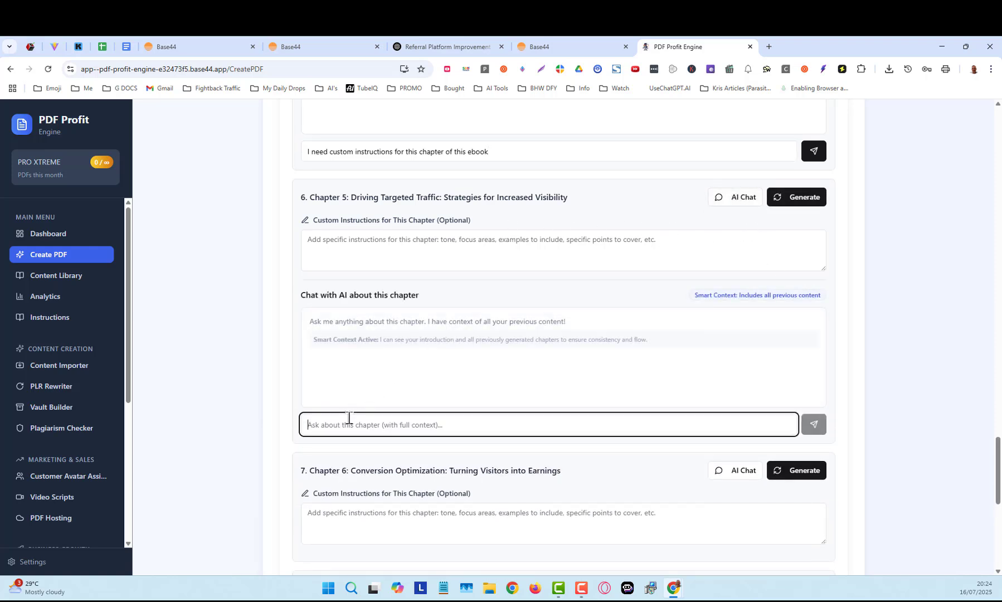
pyautogui.rightClick(346, 424)
pyautogui.click(406, 258)
pyautogui.scroll(-4, 687, 412)
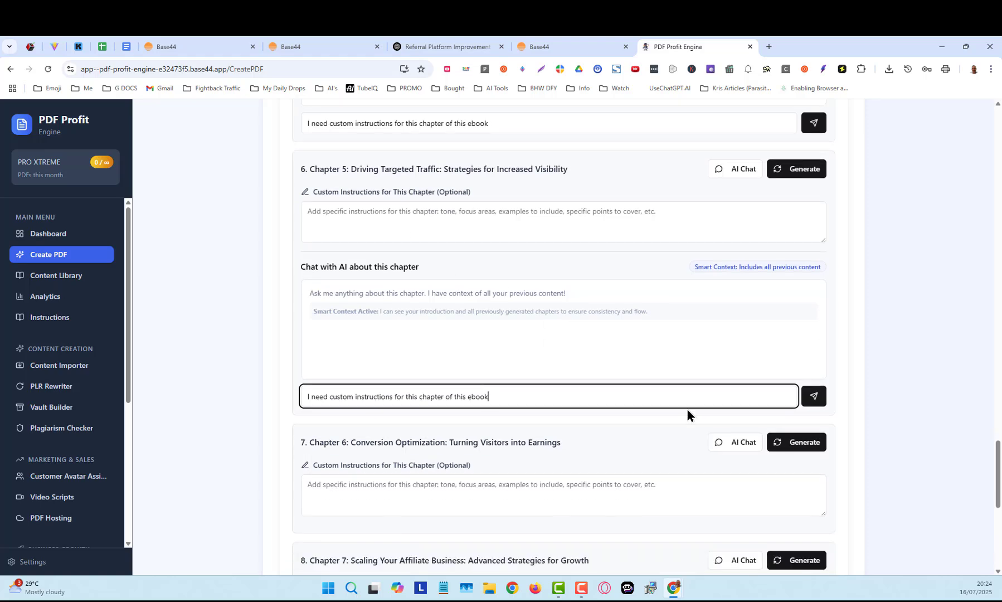
pyautogui.click(739, 263)
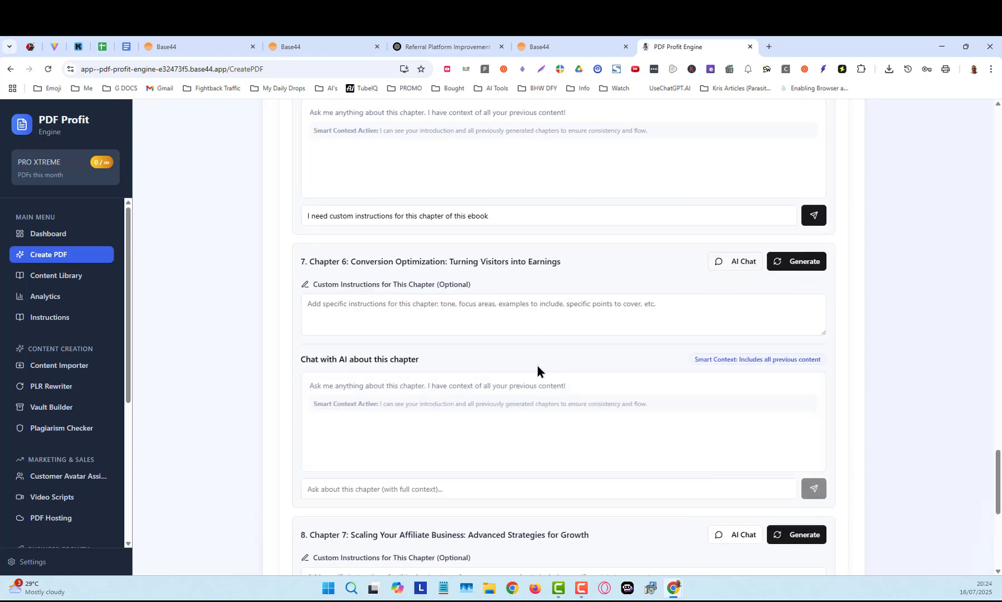
pyautogui.click(346, 488)
pyautogui.rightClick(346, 488)
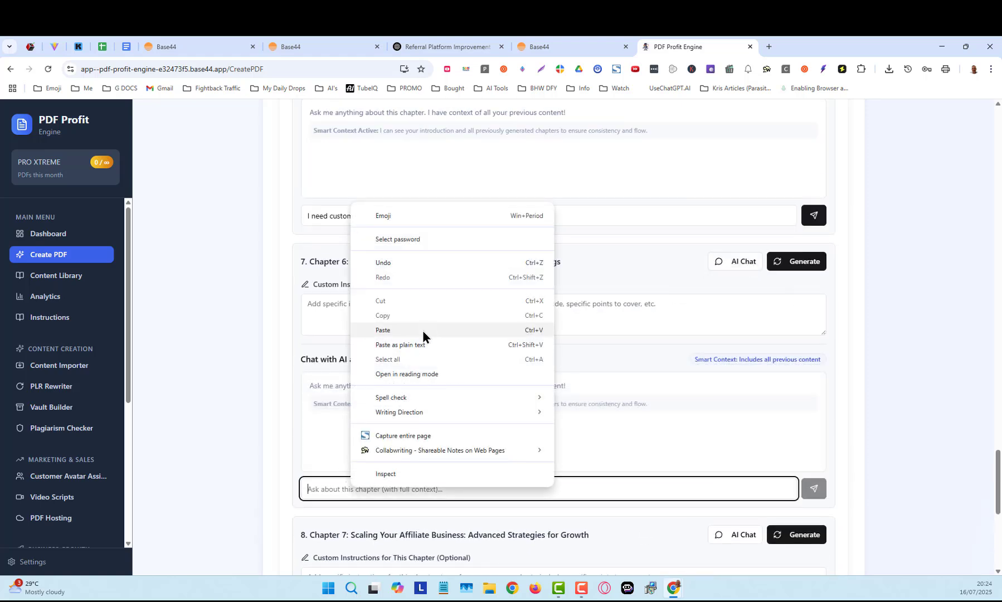
pyautogui.click(419, 330)
# Open the AI chats for Chapter 7 and the Conclusion and paste the custom-instructions request into both
pyautogui.scroll(-5, 674, 439)
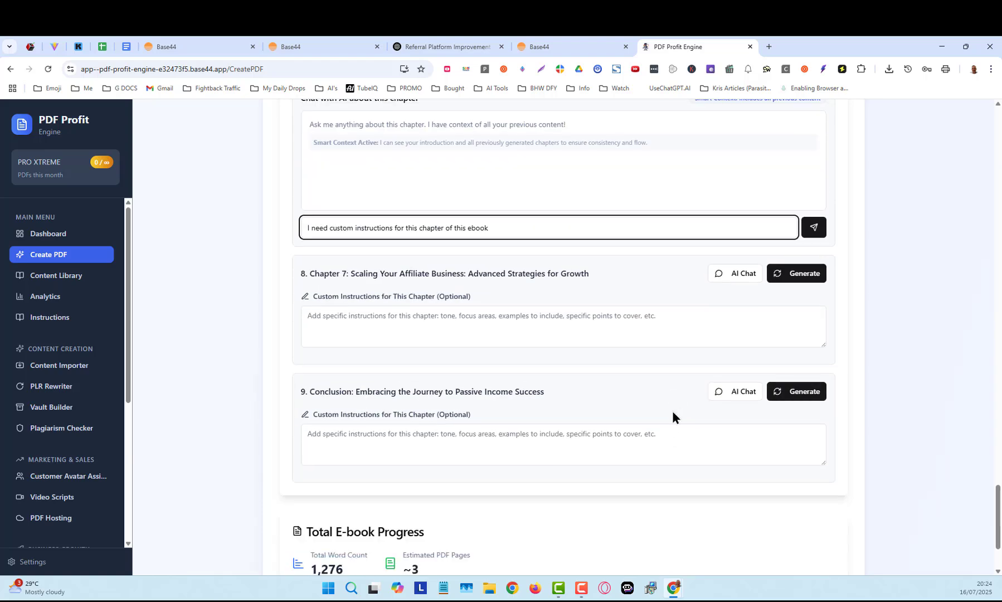
pyautogui.click(747, 274)
pyautogui.scroll(-2, 390, 435)
pyautogui.click(349, 396)
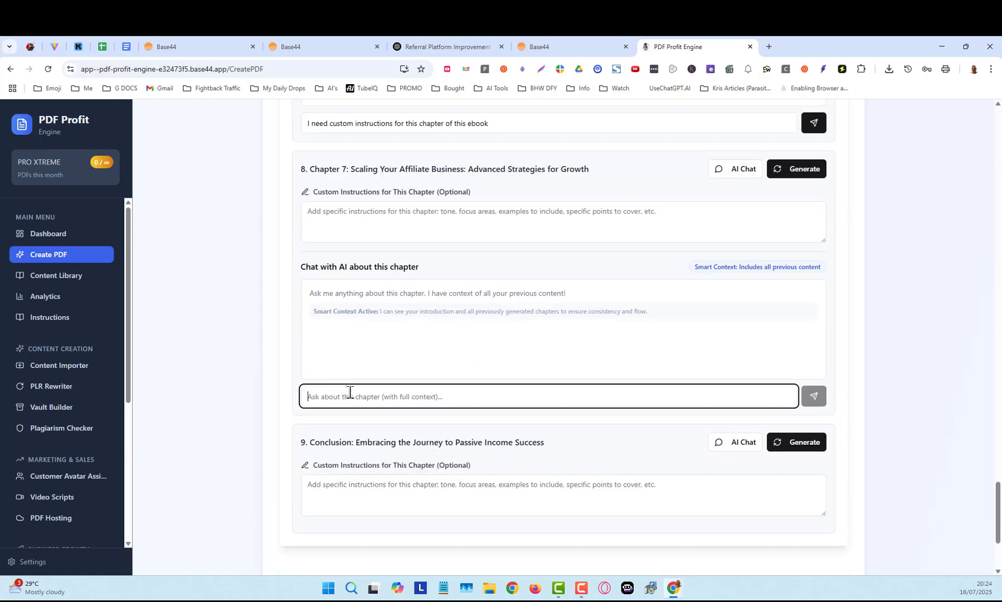
pyautogui.rightClick(348, 396)
pyautogui.click(420, 236)
pyautogui.scroll(-3, 640, 373)
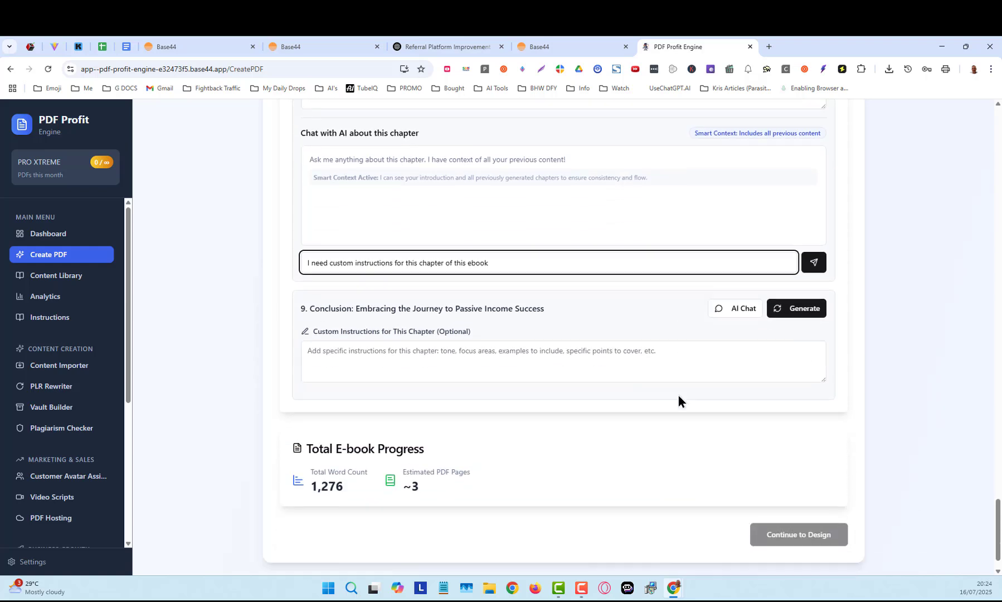
pyautogui.click(739, 272)
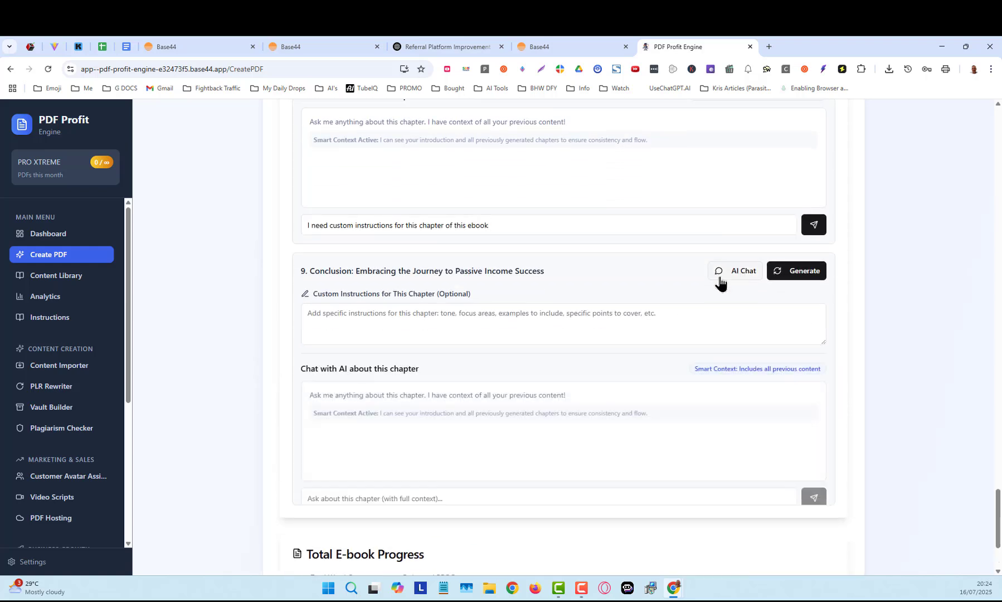
pyautogui.click(341, 497)
pyautogui.rightClick(341, 497)
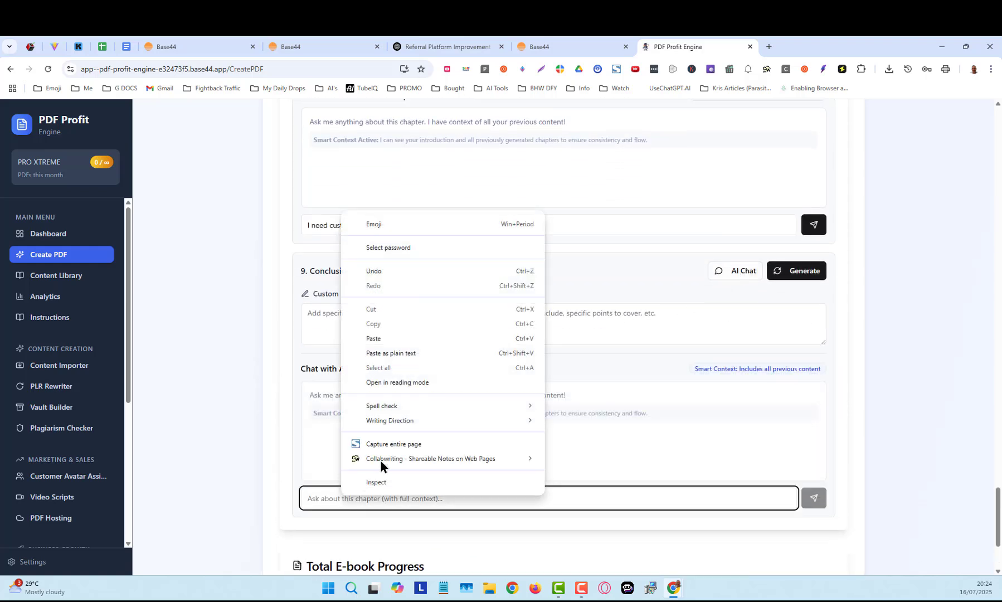
pyautogui.click(413, 339)
# Copy the AI's full reply from the Chapter 1 chat and paste it into Chapter 1's custom instructions
pyautogui.scroll(10, 835, 387)
pyautogui.scroll(20, 863, 374)
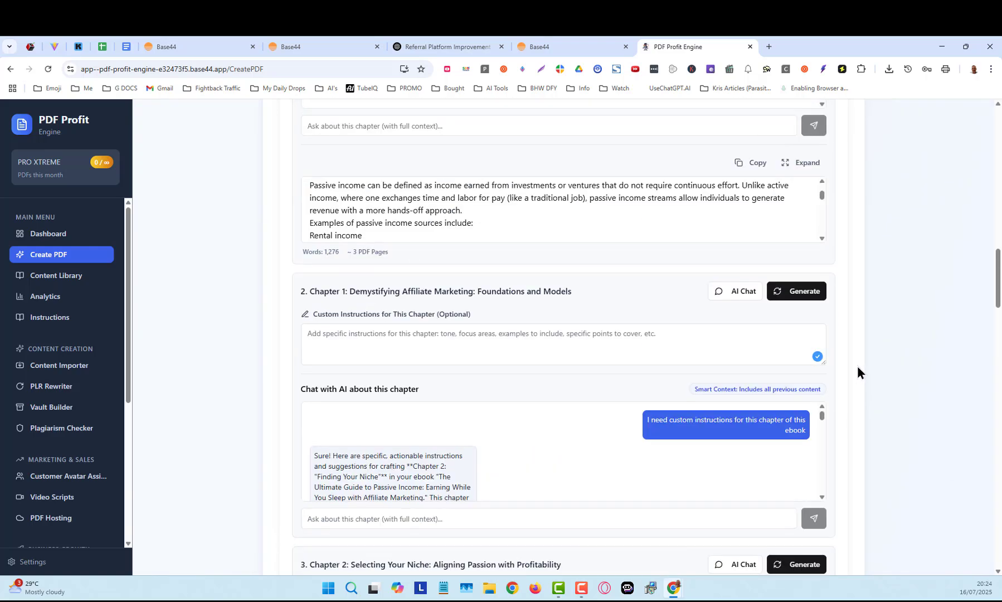
pyautogui.scroll(-3, 334, 289)
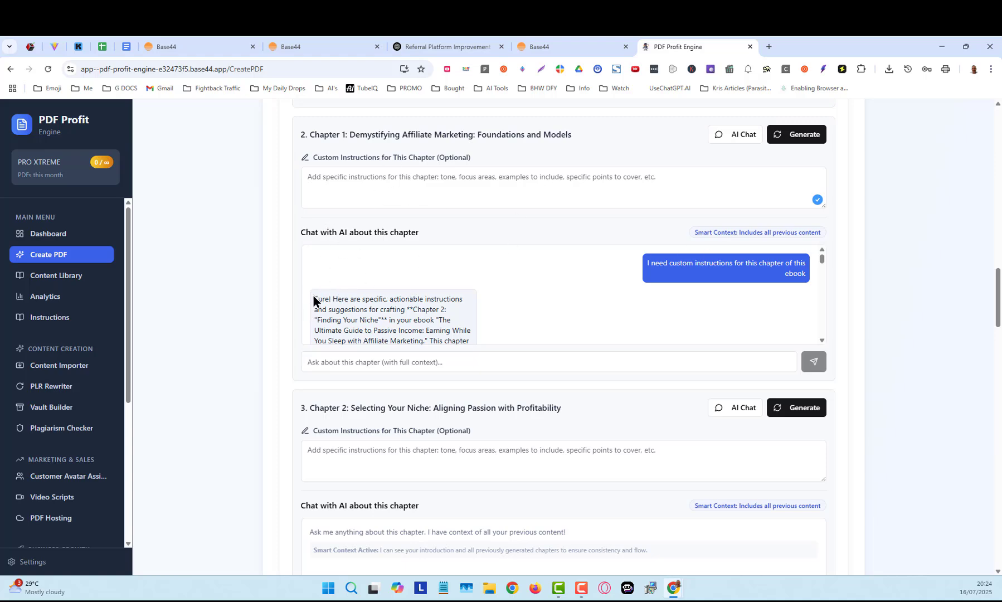
pyautogui.moveTo(314, 299); pyautogui.dragTo(465, 351)
pyautogui.rightClick(414, 291)
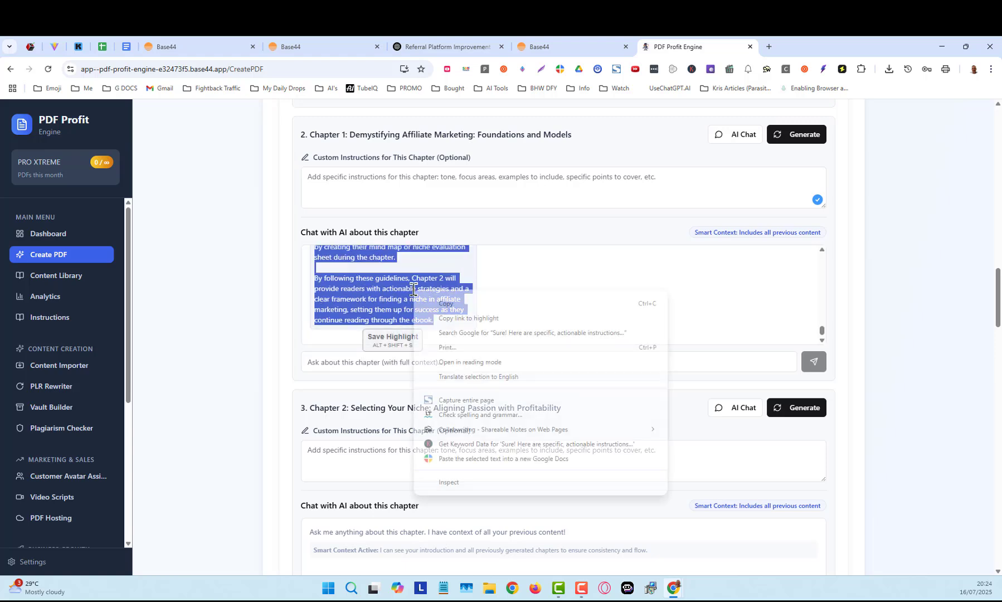
pyautogui.click(456, 304)
pyautogui.click(368, 178)
pyautogui.rightClick(365, 179)
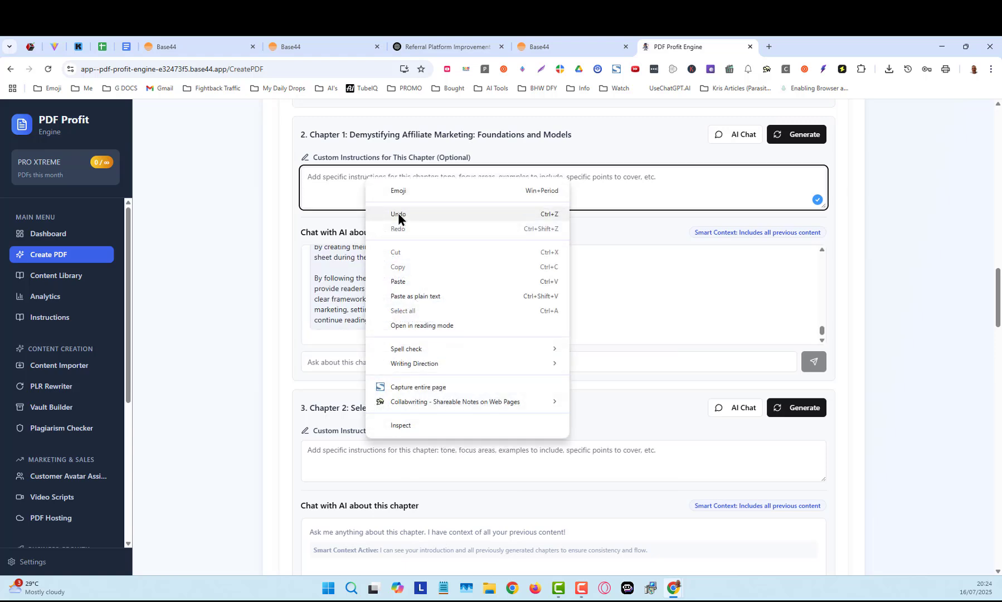
pyautogui.click(408, 279)
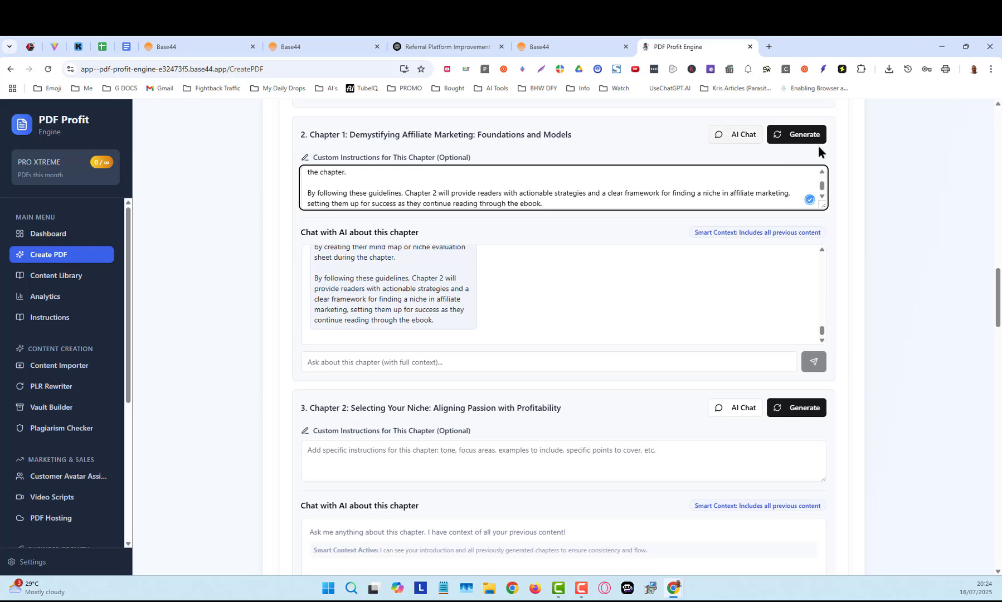
# Generate Chapter 1, "Demystifying Affiliate Marketing: Foundations and Models", from its custom instructions and wait for it to finish
pyautogui.click(801, 136)
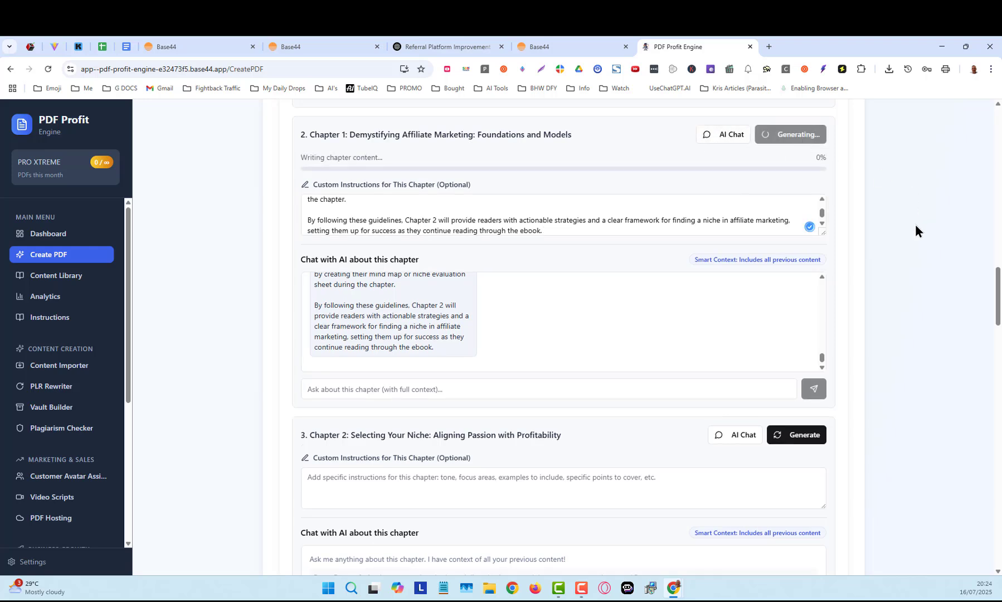
pyautogui.scroll(-2, 727, 309)
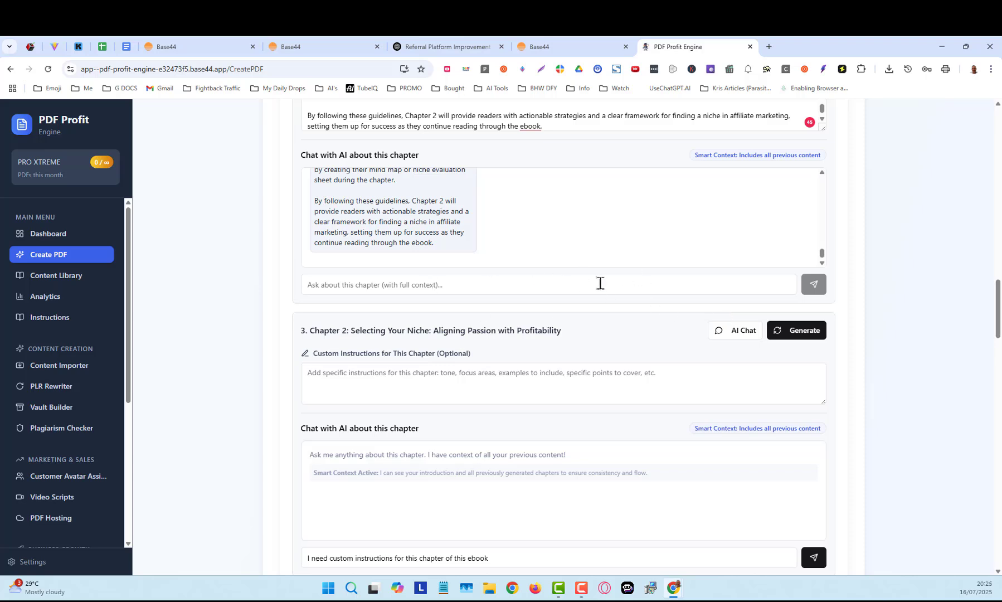
pyautogui.scroll(1, 731, 287)
pyautogui.scroll(1, 732, 287)
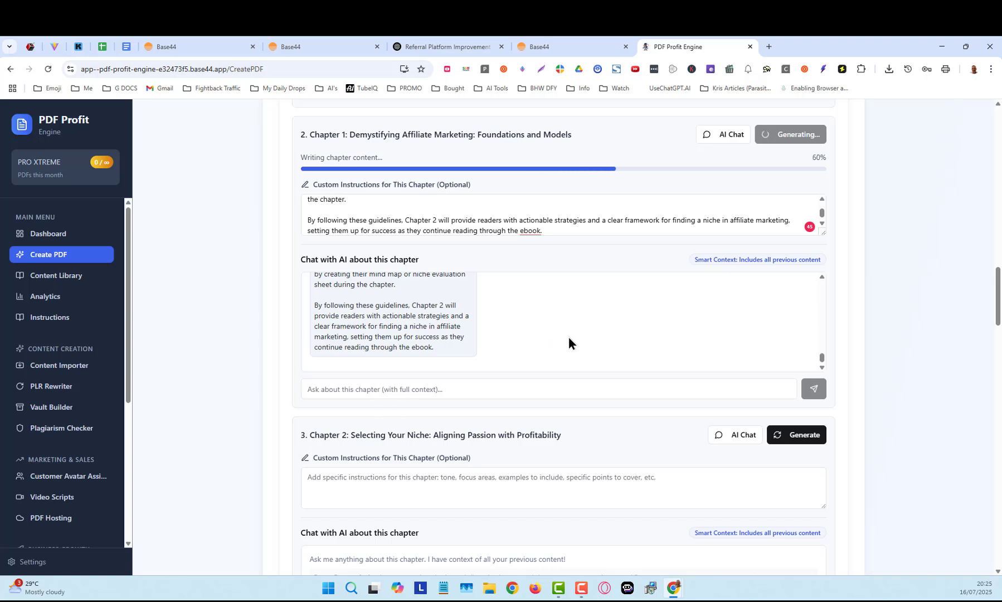
pyautogui.scroll(2, 592, 290)
pyautogui.scroll(3, 589, 279)
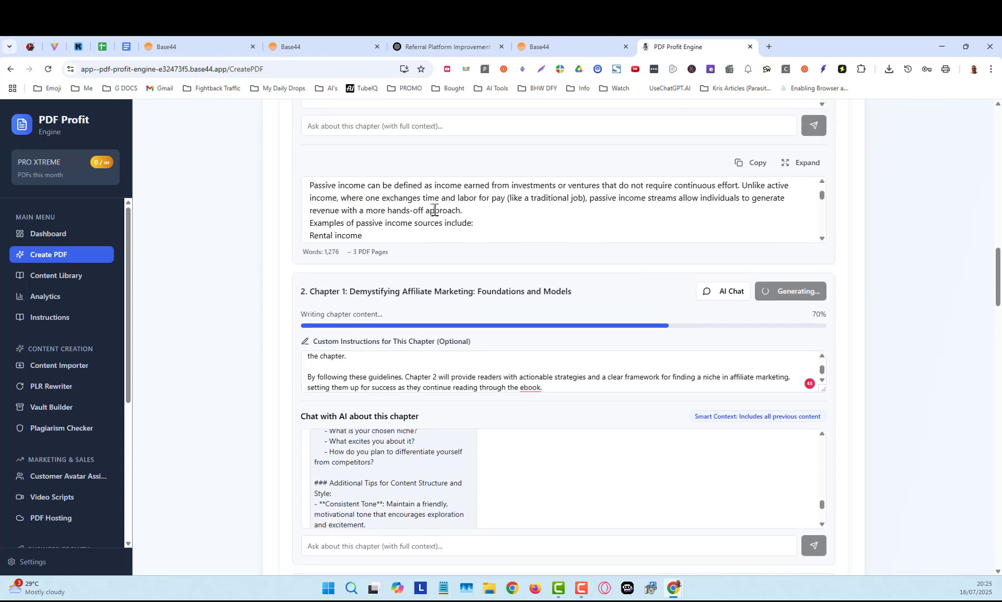
pyautogui.scroll(-2, 775, 232)
pyautogui.scroll(-1, 885, 299)
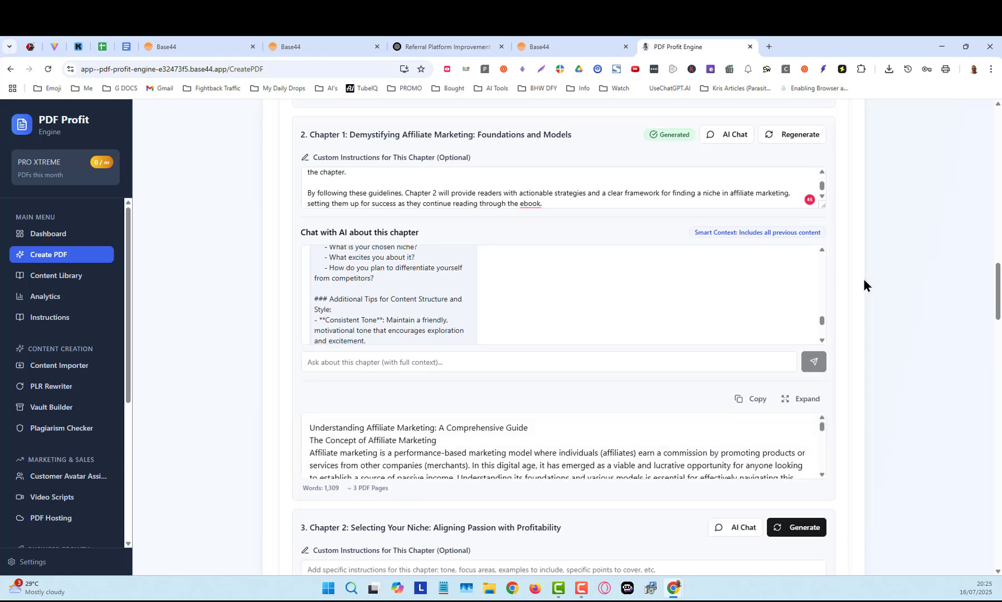
# Expand the generated Chapter 1 text, skim it through to the end and collapse it again
pyautogui.scroll(-2, 869, 362)
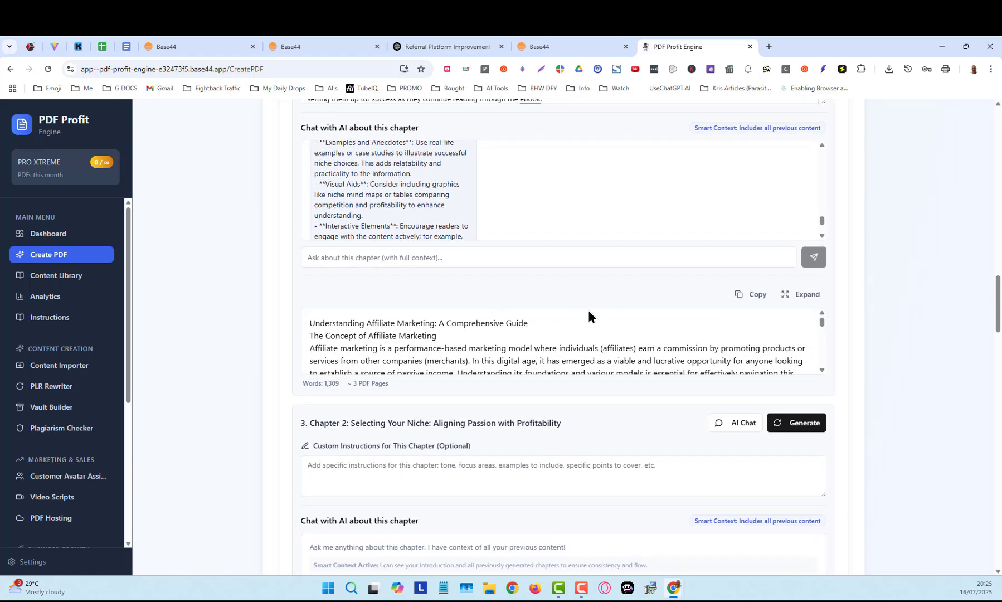
pyautogui.click(786, 295)
pyautogui.scroll(-6, 742, 373)
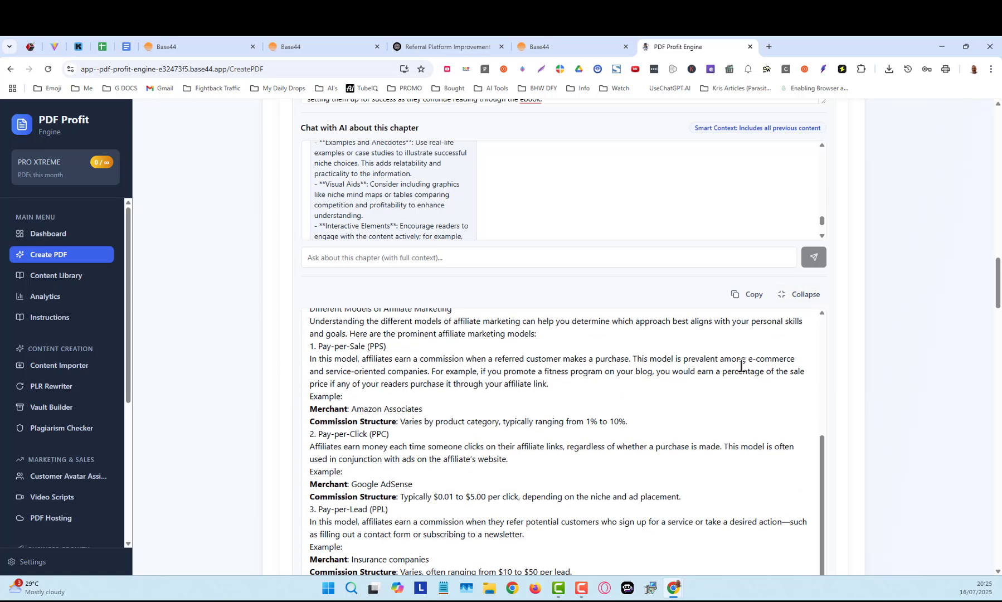
pyautogui.scroll(-15, 740, 365)
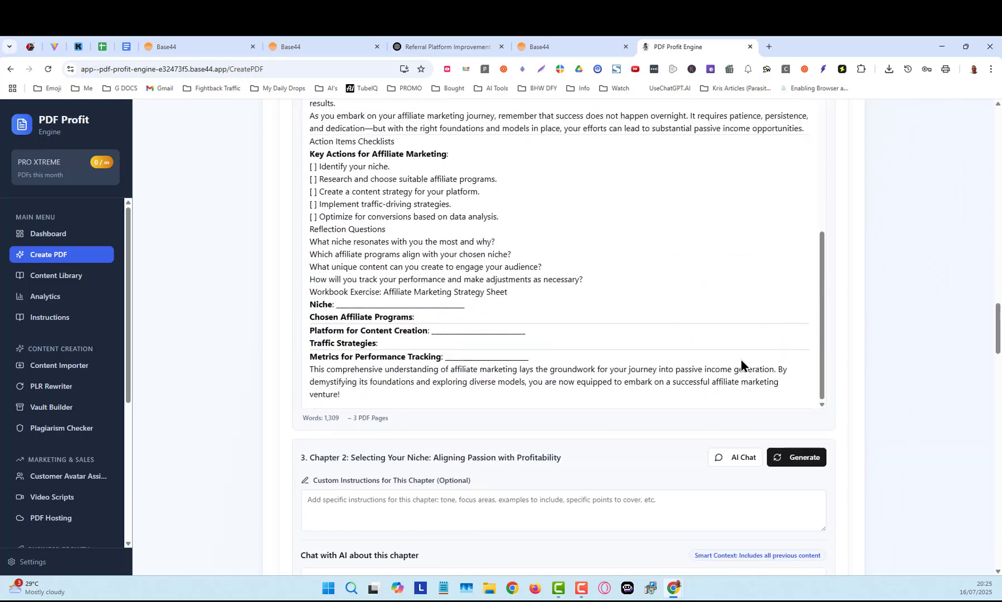
pyautogui.scroll(10, 740, 362)
pyautogui.click(794, 450)
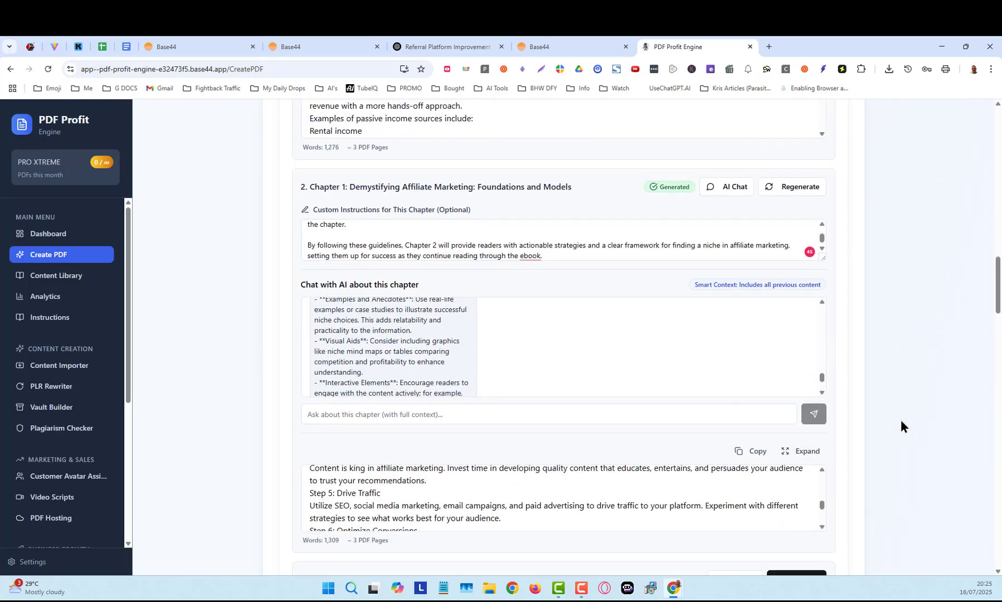
# Send the prepared custom-instructions request in the Chapter 2 AI chat
pyautogui.scroll(-5, 901, 418)
pyautogui.scroll(1, 716, 337)
pyautogui.scroll(-2, 667, 337)
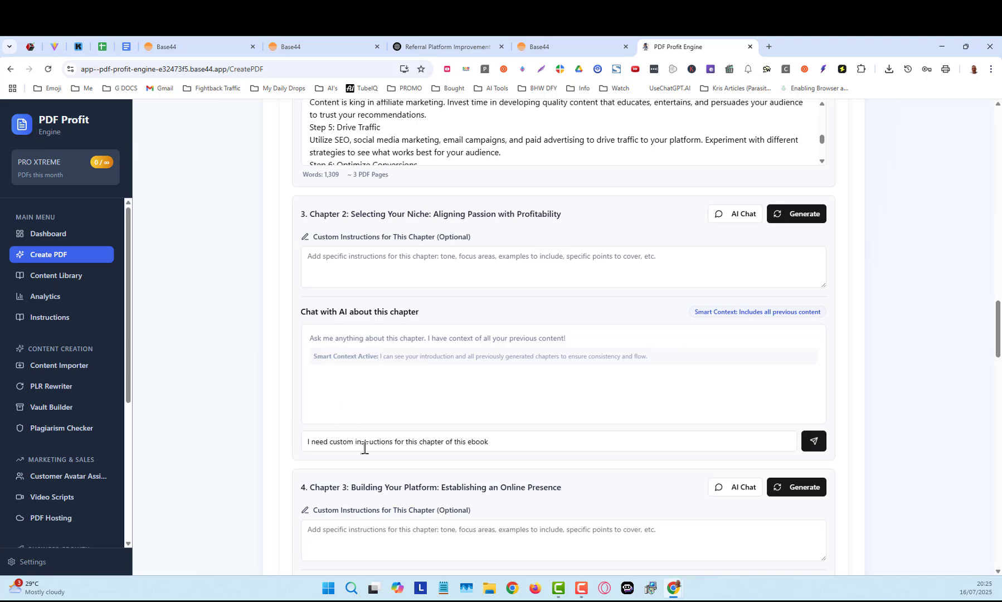
pyautogui.click(814, 441)
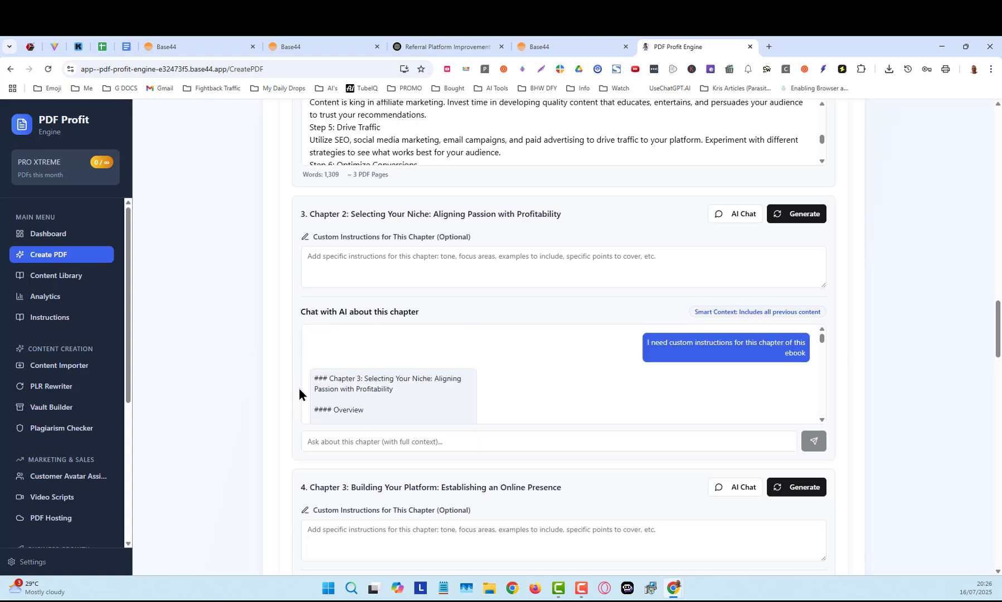
# Copy the AI's full reply into Chapter 2's custom instructions and generate the chapter from them
pyautogui.moveTo(313, 375); pyautogui.dragTo(473, 408)
pyautogui.rightClick(430, 383)
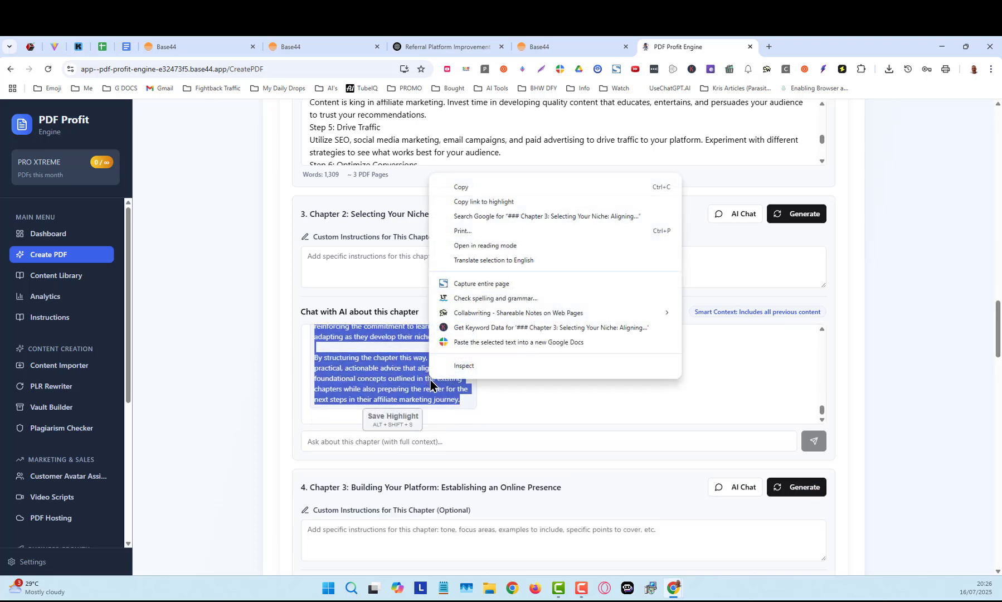
pyautogui.click(480, 187)
pyautogui.click(379, 254)
pyautogui.rightClick(381, 257)
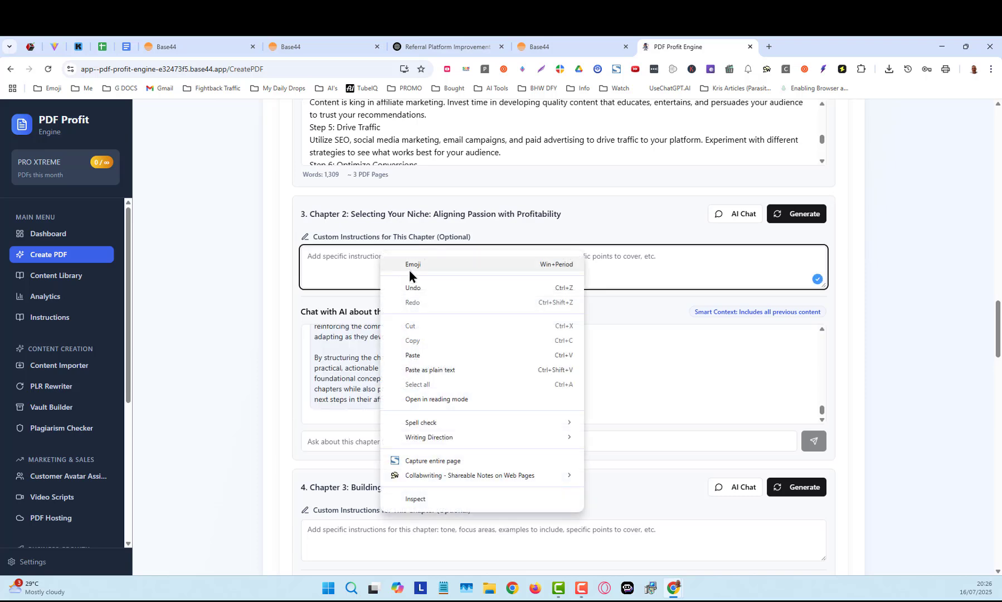
pyautogui.click(429, 356)
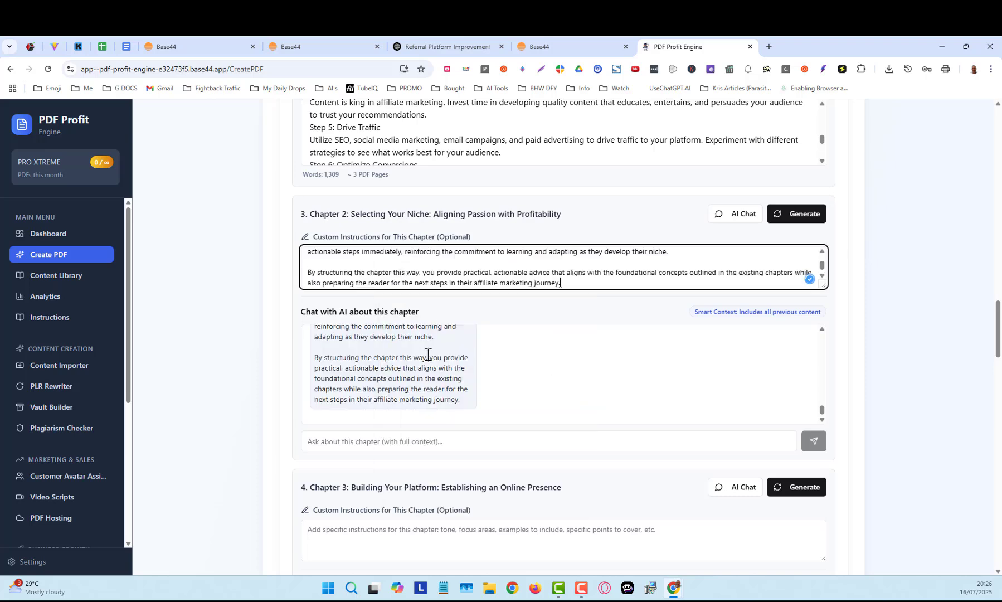
pyautogui.click(793, 217)
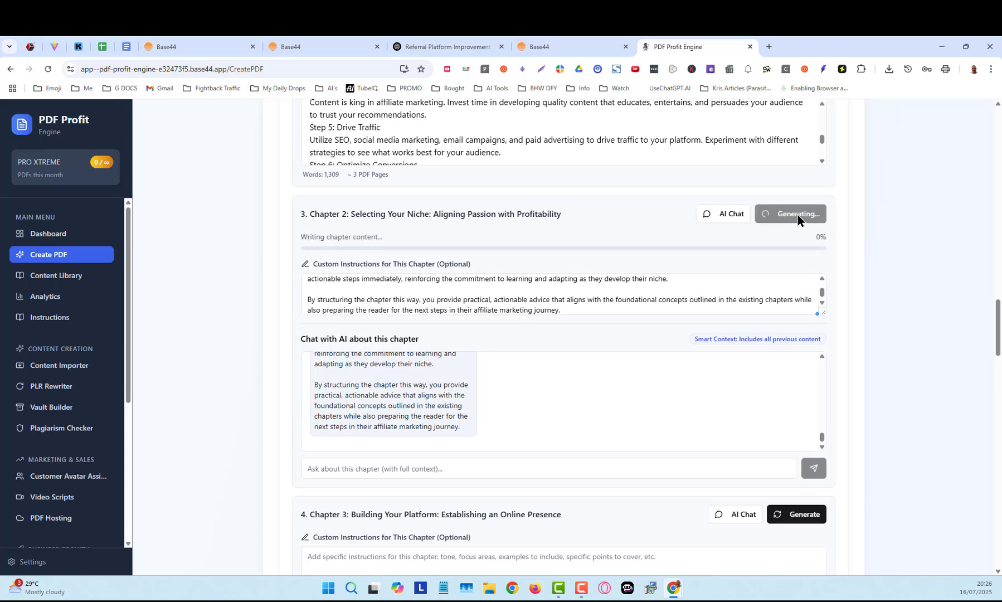
pyautogui.scroll(-3, 895, 300)
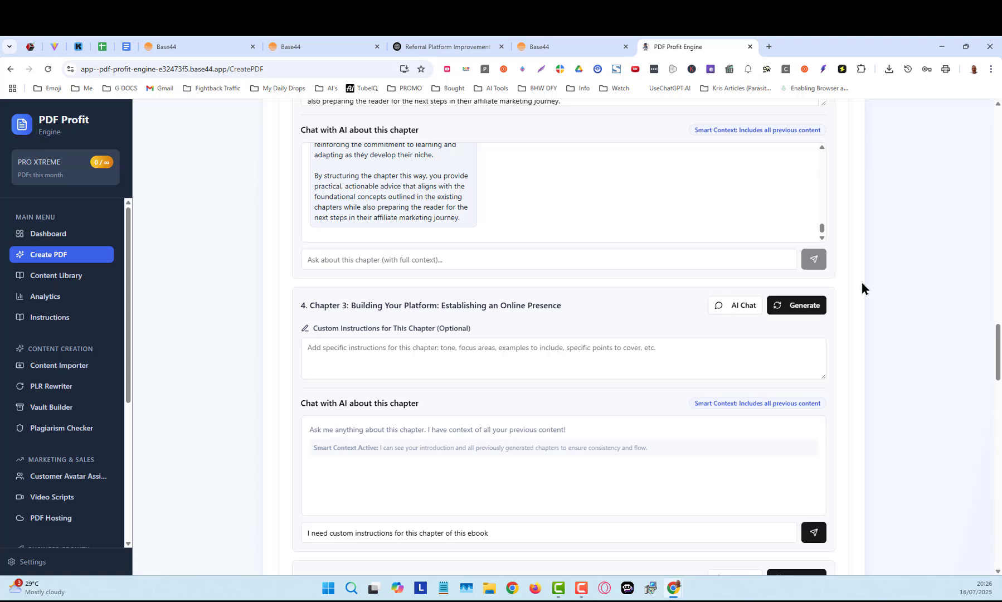
# Wait for Chapter 2 to finish generating, expand its text, skim it to the brand-building section and collapse it again
pyautogui.scroll(2, 903, 377)
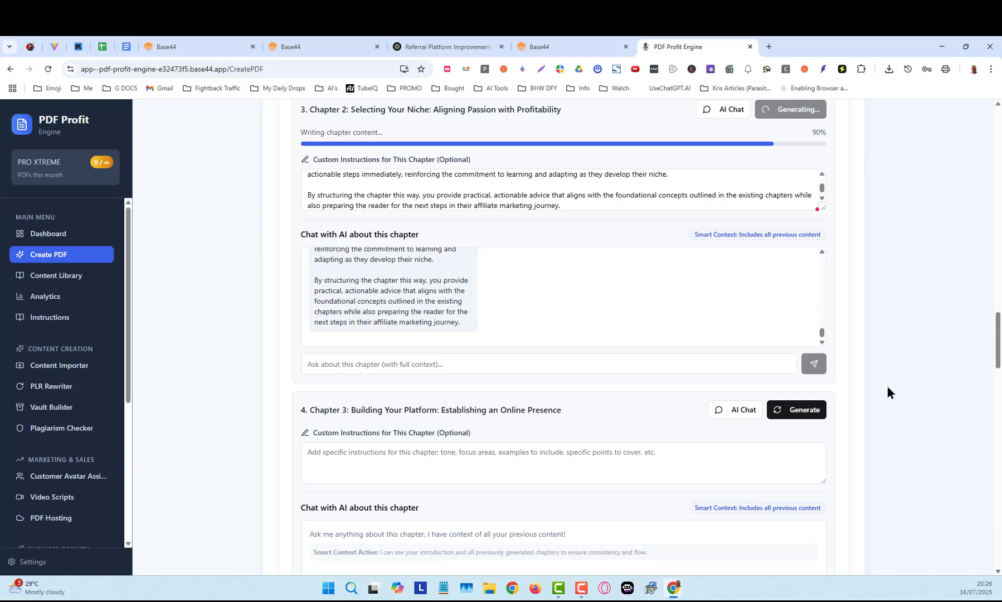
pyautogui.scroll(-3, 608, 322)
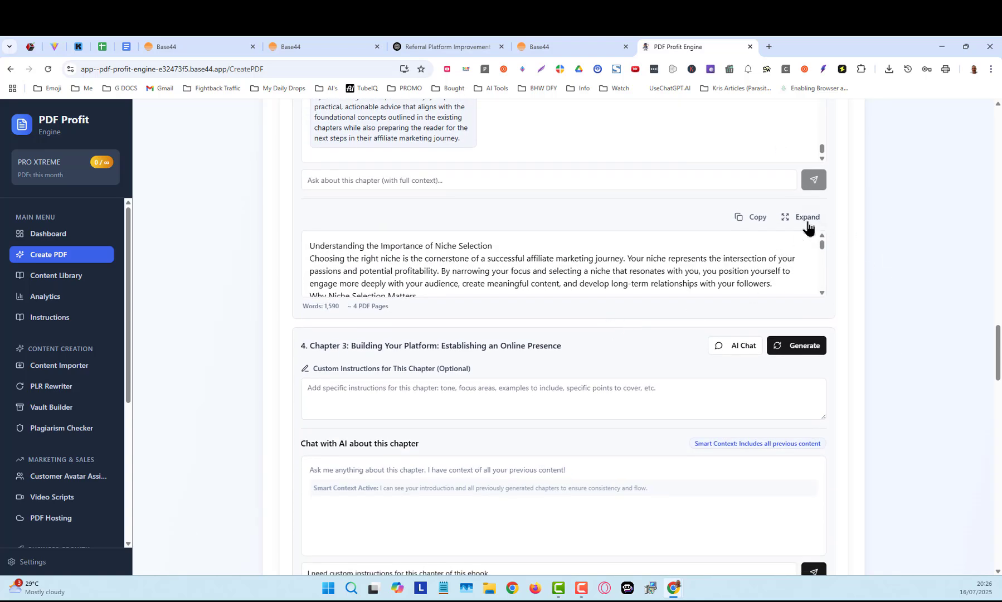
pyautogui.click(786, 221)
pyautogui.scroll(-10, 758, 326)
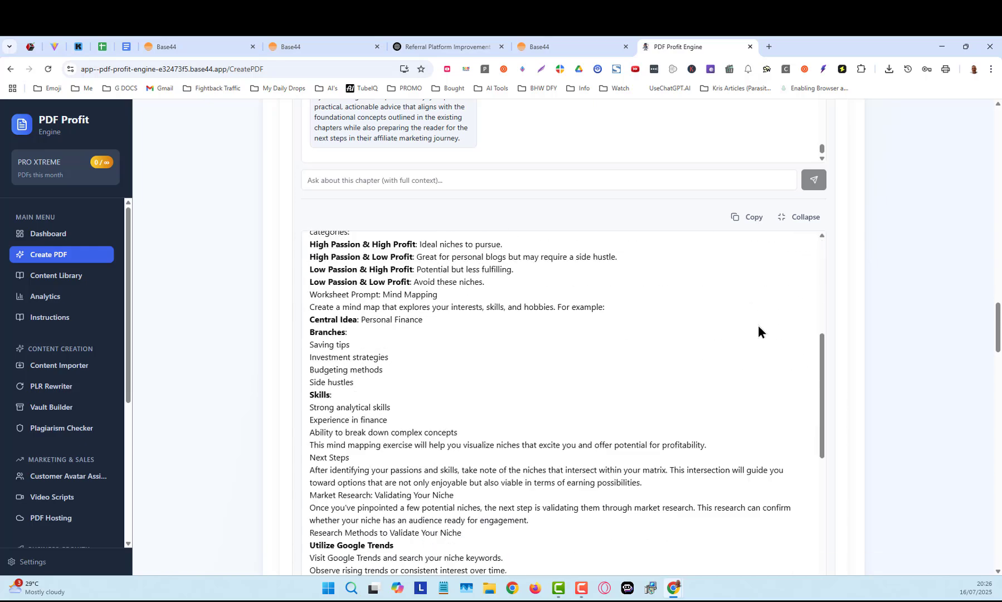
pyautogui.scroll(-15, 757, 326)
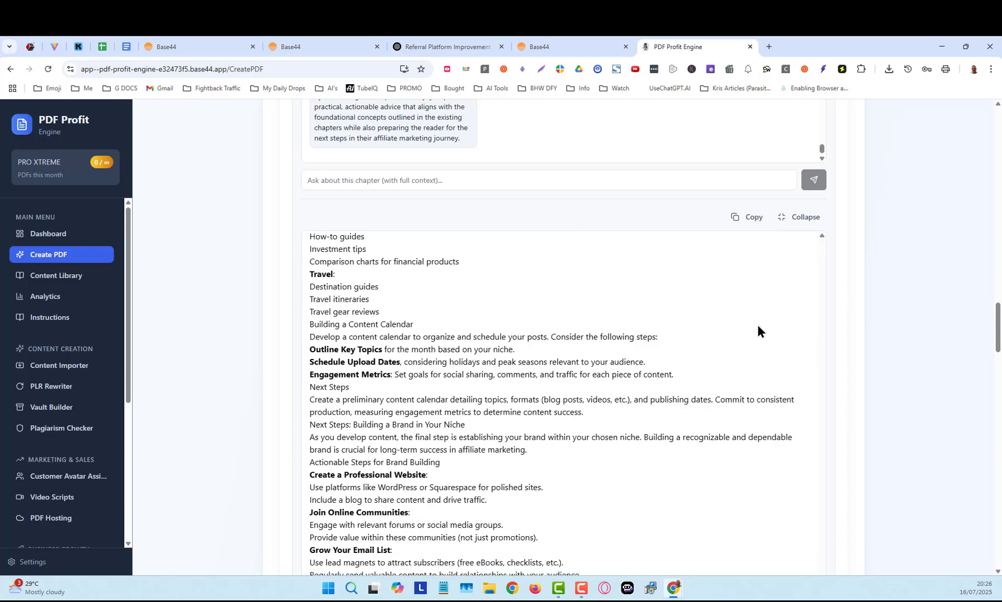
pyautogui.click(783, 218)
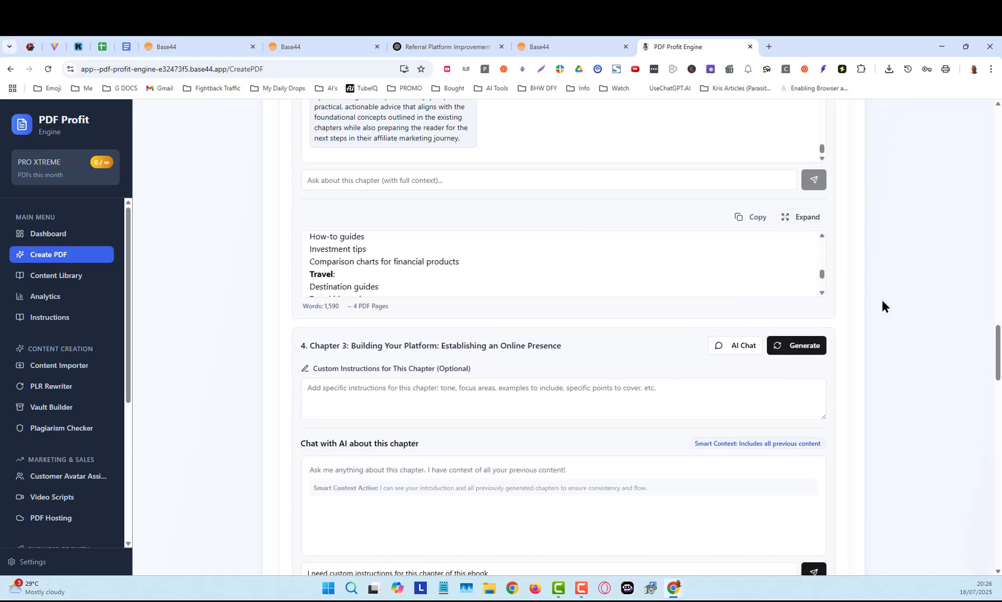
# Send the prepared custom-instructions request in the AI chat of Chapter 3, "Building Your Platform: Establishing an Online Presence"
pyautogui.scroll(-1, 886, 310)
pyautogui.scroll(-3, 507, 302)
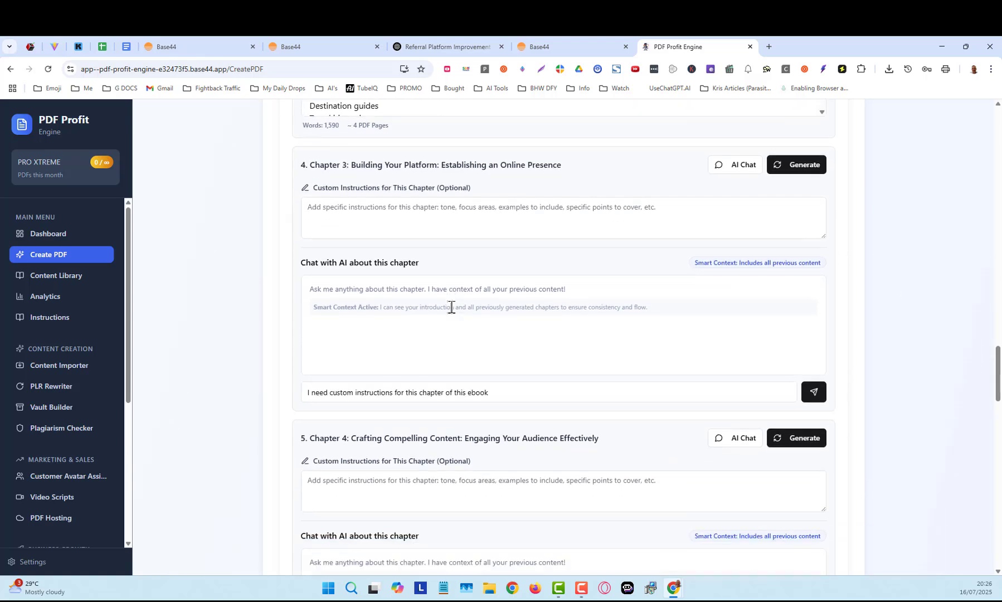
pyautogui.scroll(3, 446, 231)
pyautogui.scroll(-2, 469, 240)
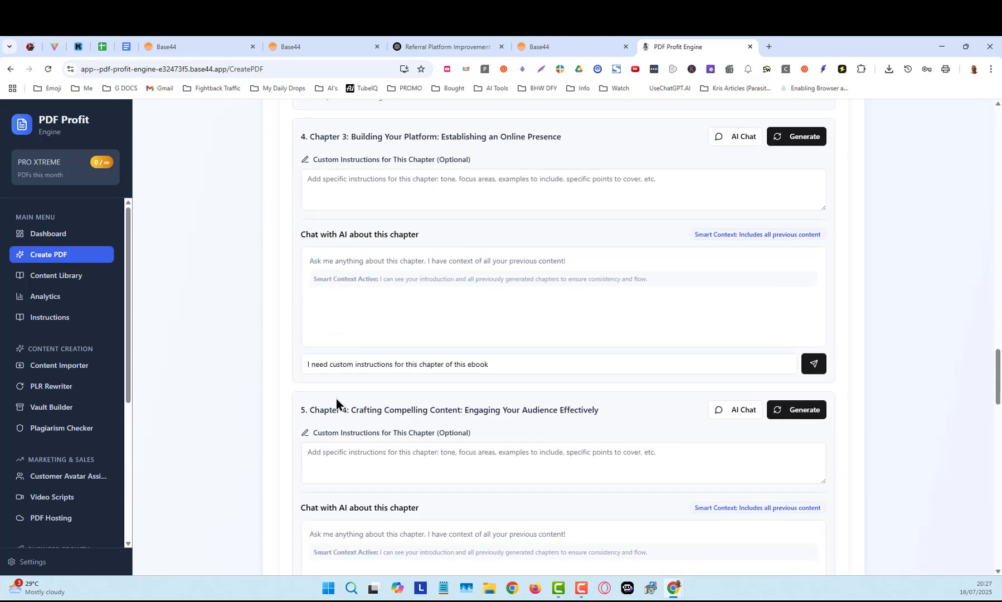
pyautogui.click(813, 364)
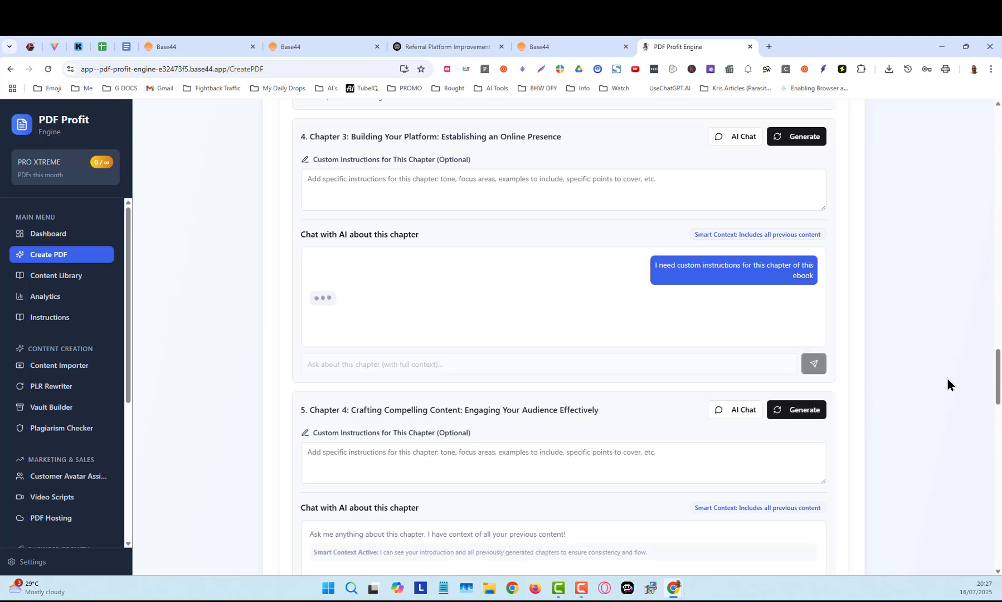
# Send the prepared custom-instructions request in the AI chat of the Conclusion, "Embracing the Journey to Passive Income Success"
pyautogui.scroll(-1, 943, 376)
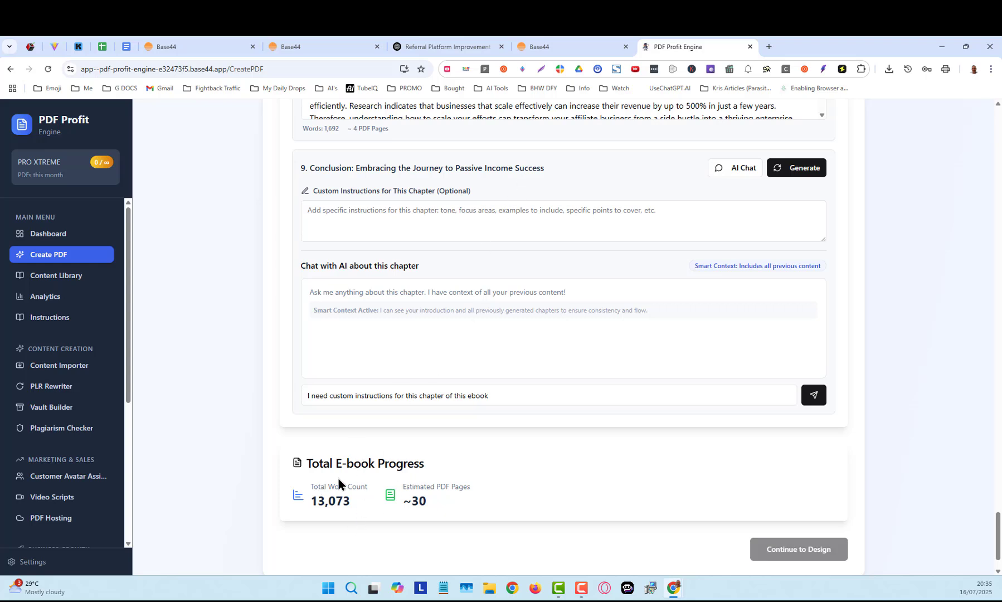
pyautogui.scroll(-1, 397, 479)
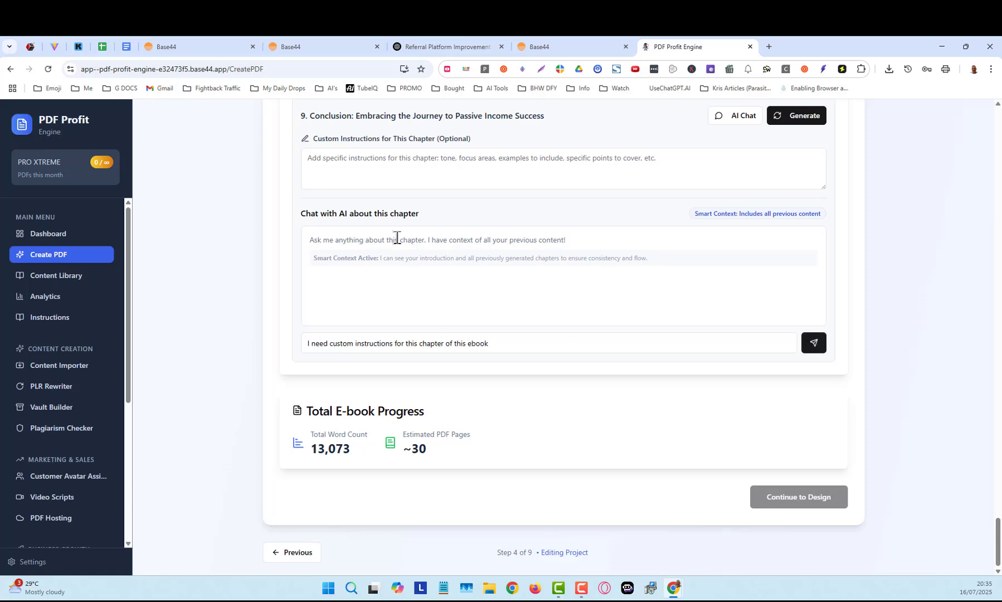
pyautogui.click(813, 345)
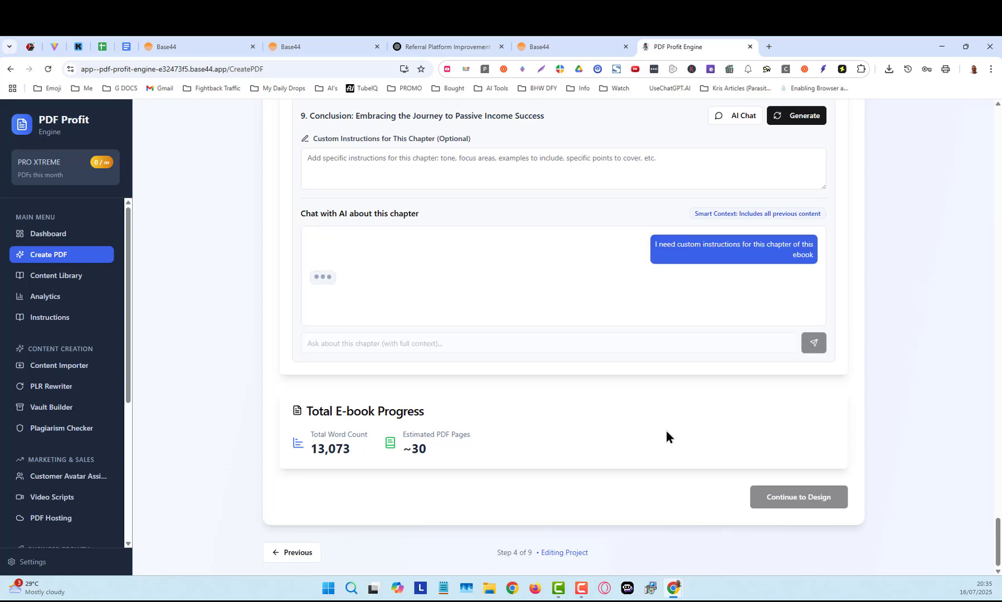
# Copy the AI's full reply into the Conclusion's custom instructions, generate the chapter from them and wait for it to finish
pyautogui.scroll(1, 666, 431)
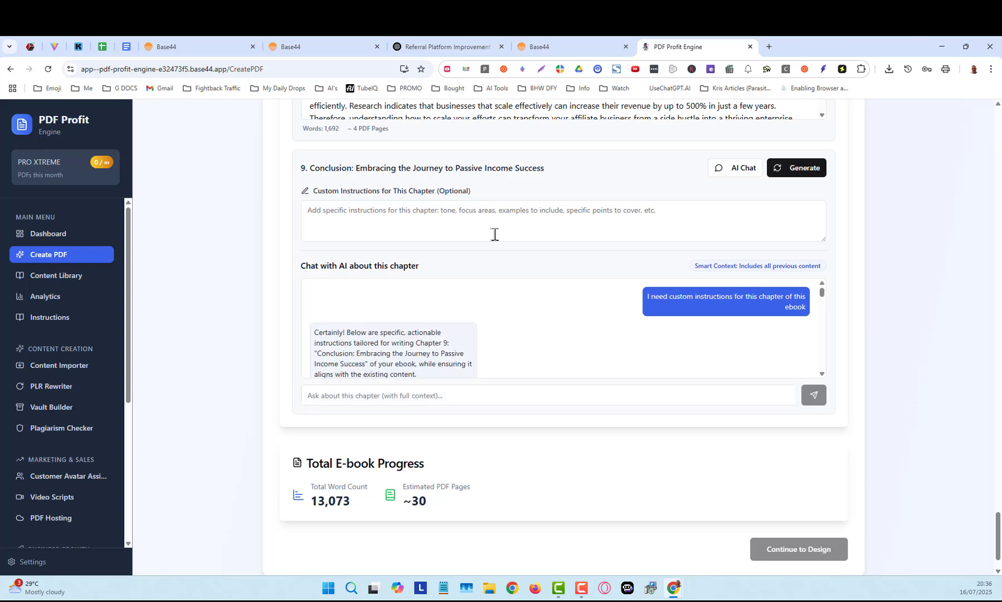
pyautogui.moveTo(311, 331); pyautogui.dragTo(415, 370)
pyautogui.rightClick(409, 342)
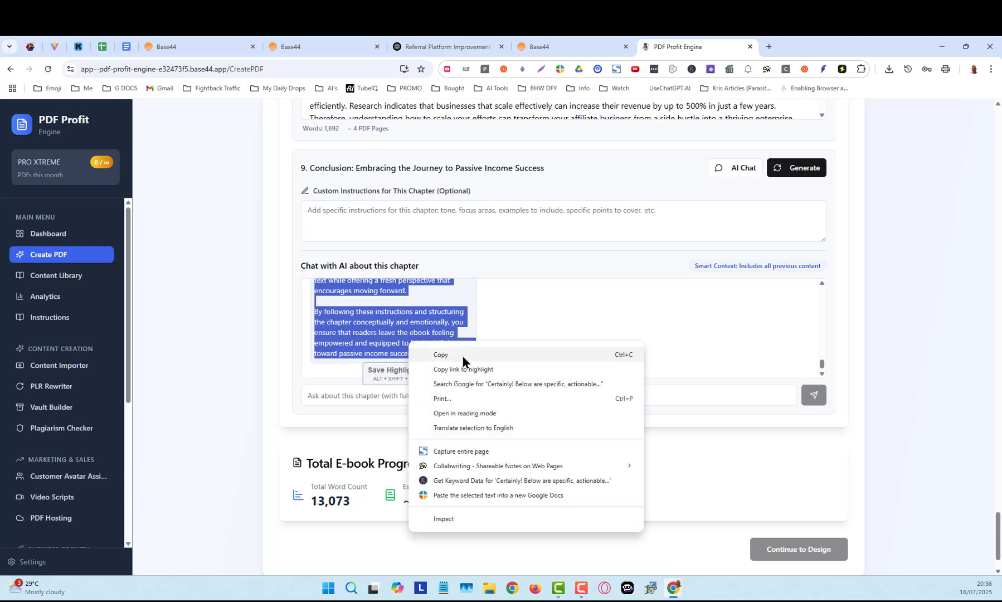
pyautogui.click(463, 355)
pyautogui.click(418, 210)
pyautogui.rightClick(420, 216)
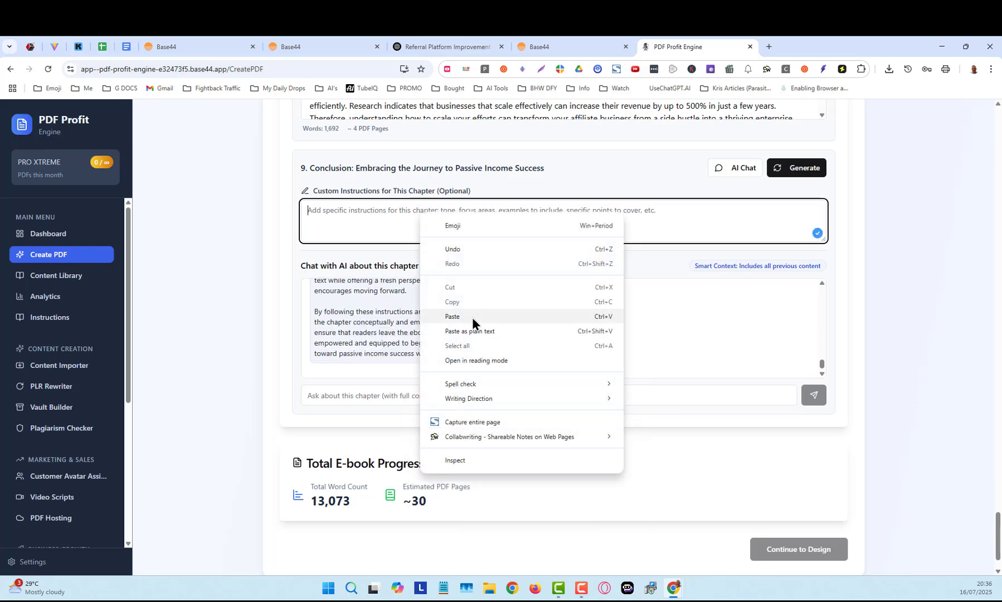
pyautogui.click(472, 317)
pyautogui.click(794, 168)
pyautogui.scroll(-2, 956, 347)
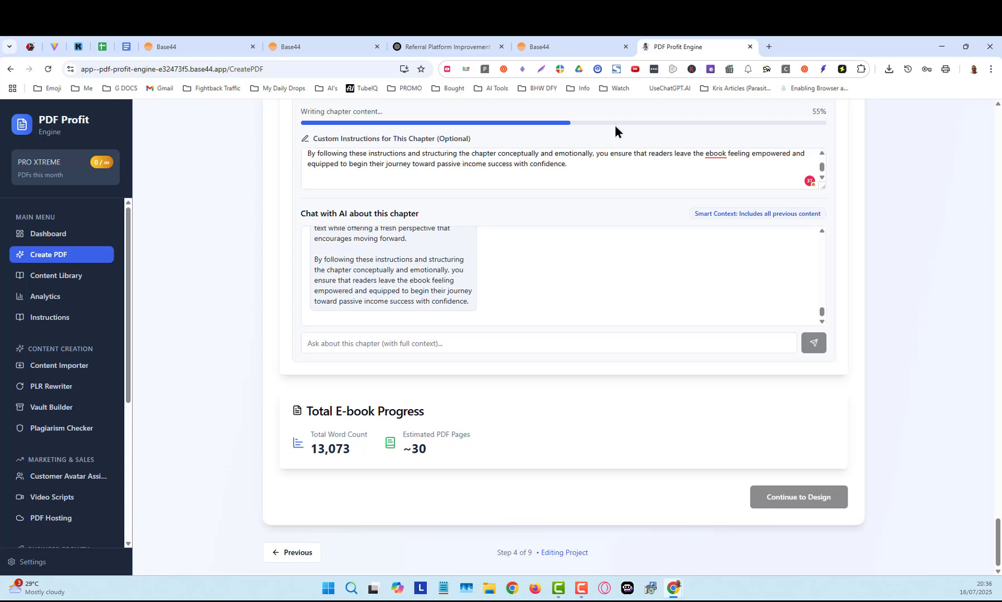
pyautogui.scroll(1, 777, 255)
pyautogui.scroll(2, 903, 323)
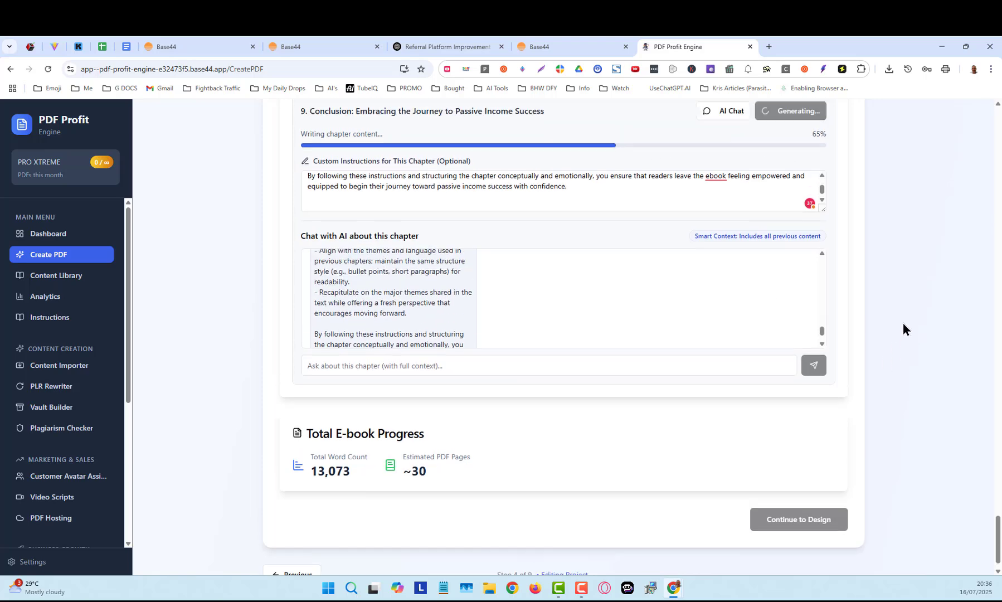
pyautogui.scroll(-2, 901, 322)
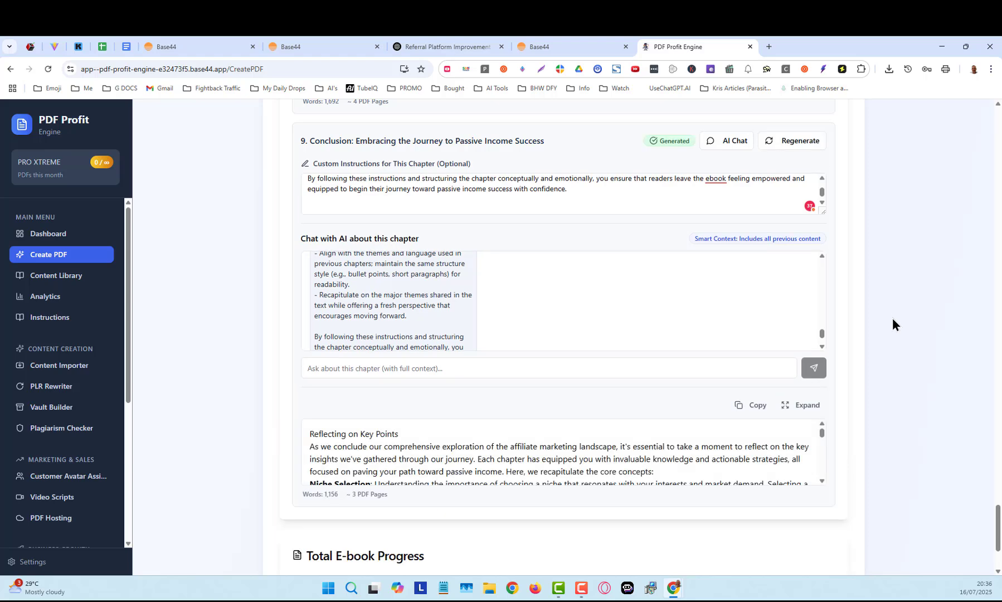
# Check the total e-book progress below the Conclusion and continue to the design stage
pyautogui.scroll(-2, 596, 294)
pyautogui.scroll(-3, 937, 322)
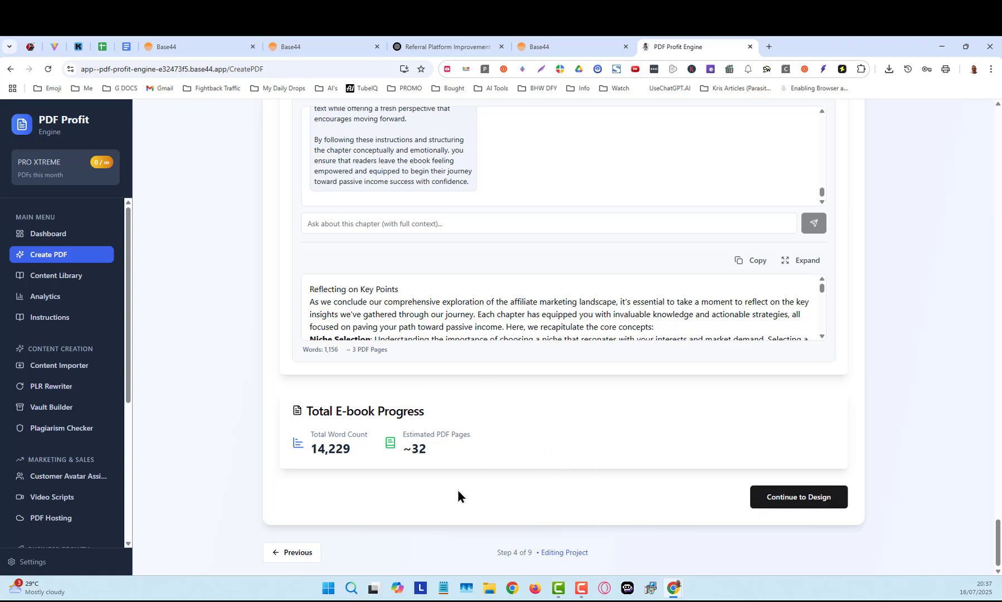
pyautogui.click(791, 500)
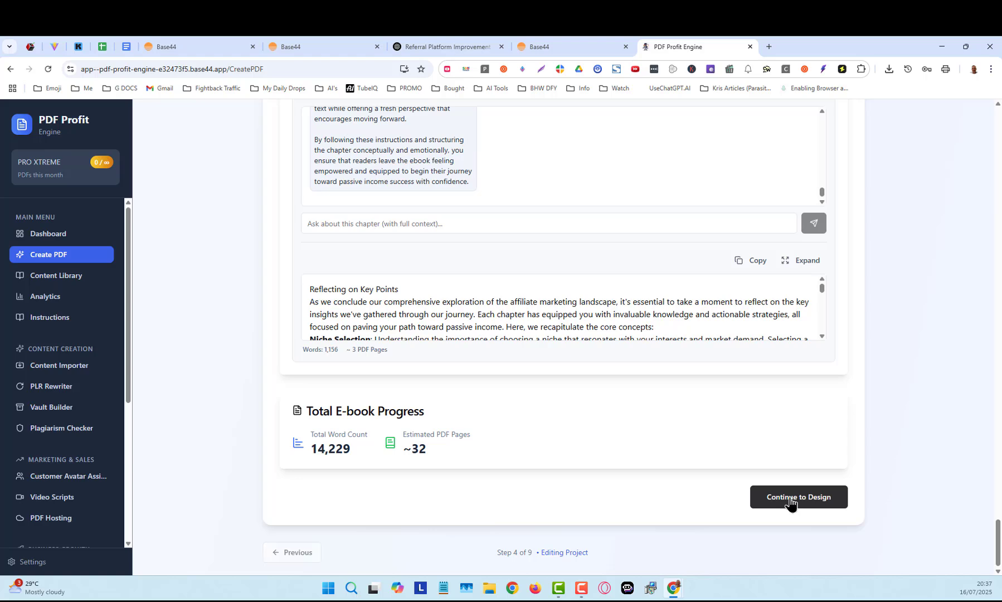
# Examine the design stage's template, color scheme, typography and logo options
pyautogui.scroll(8, 630, 456)
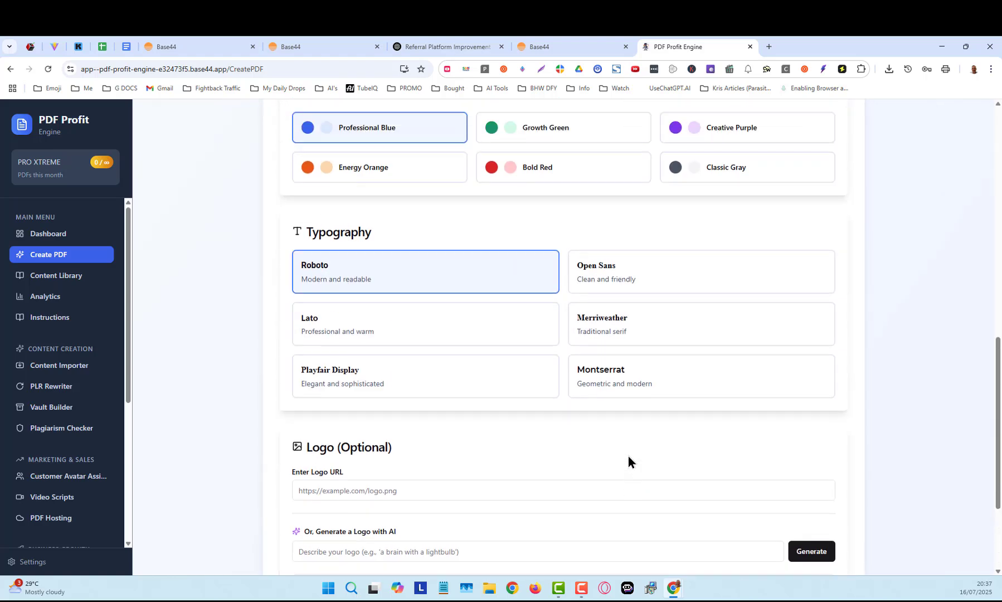
pyautogui.scroll(-4, 559, 306)
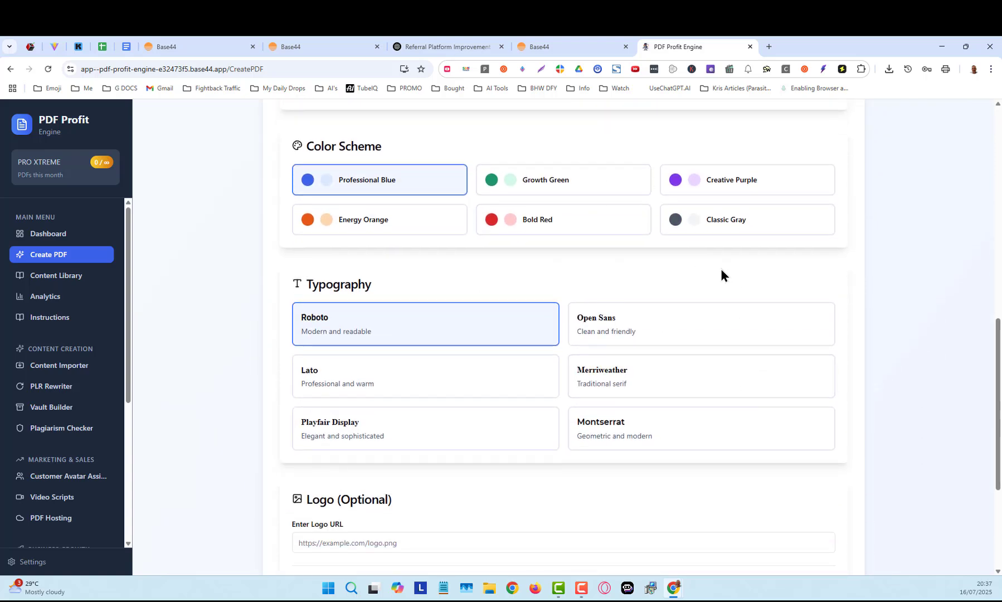
pyautogui.scroll(-2, 796, 363)
pyautogui.scroll(3, 707, 292)
pyautogui.scroll(2, 707, 292)
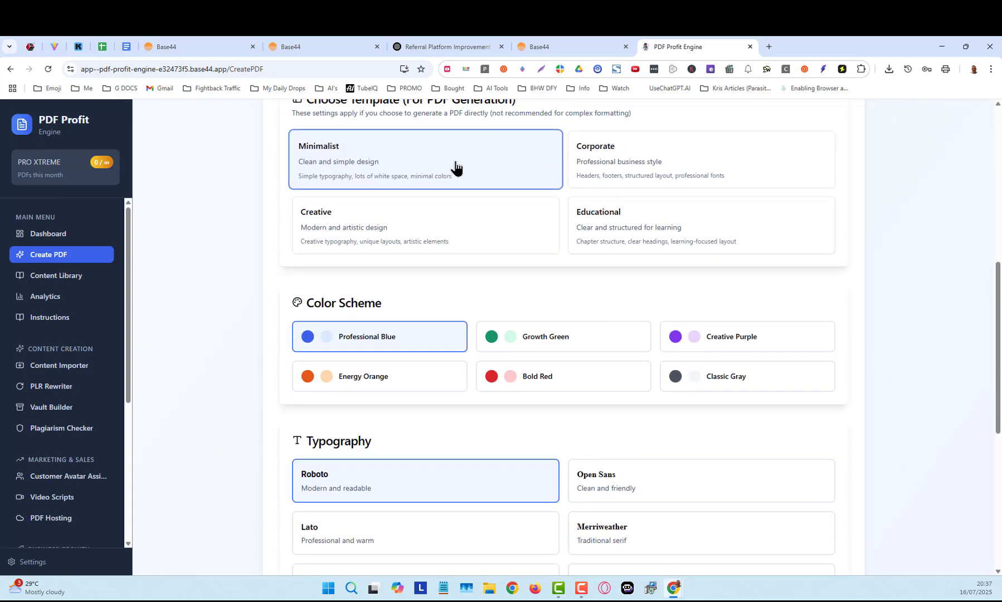
pyautogui.scroll(-2, 569, 354)
pyautogui.scroll(-3, 646, 314)
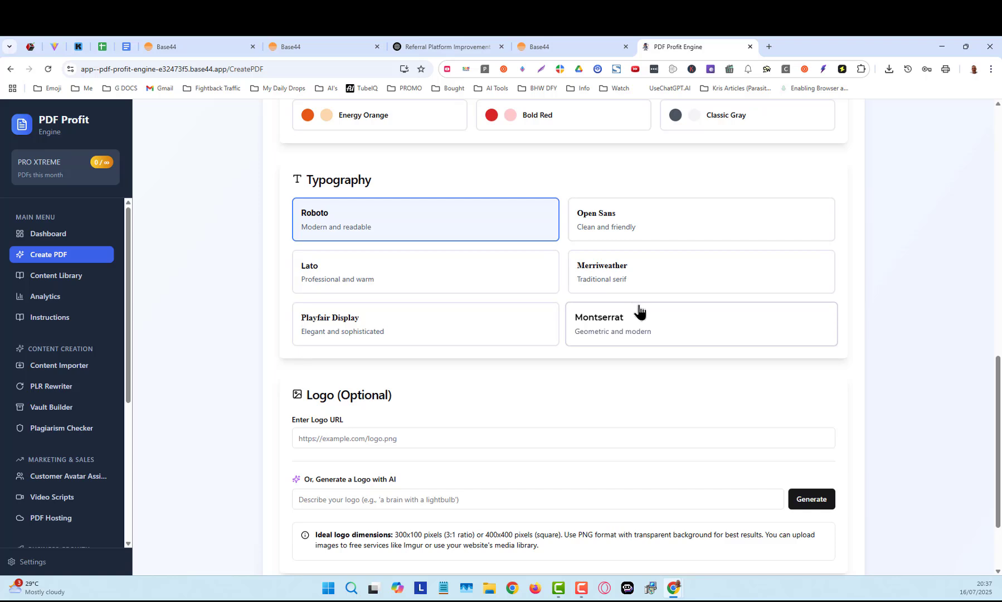
pyautogui.scroll(-2, 696, 404)
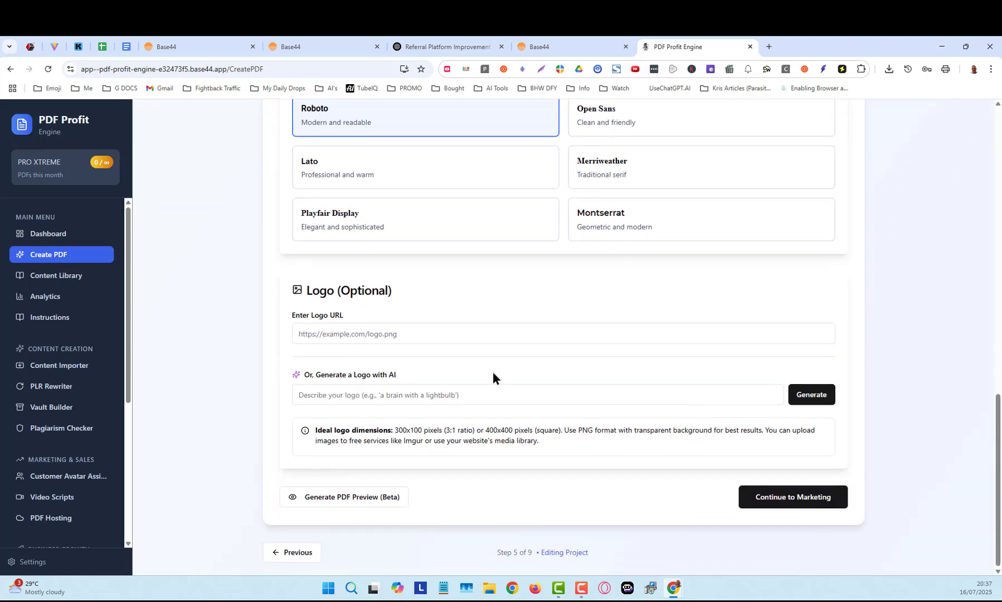
# Try to generate an AI logo without a description and dismiss the alert
pyautogui.click(400, 334)
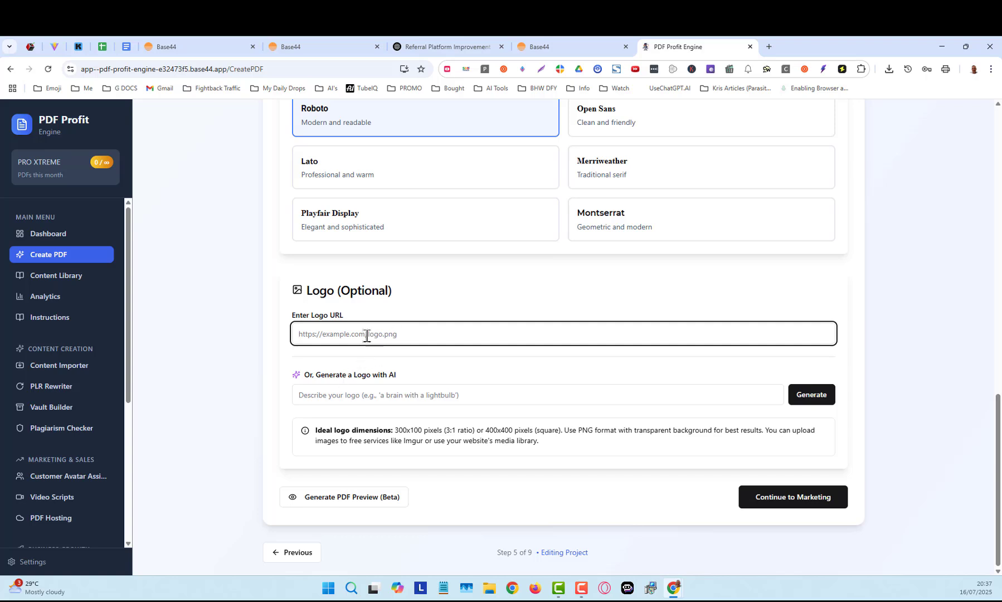
pyautogui.click(808, 397)
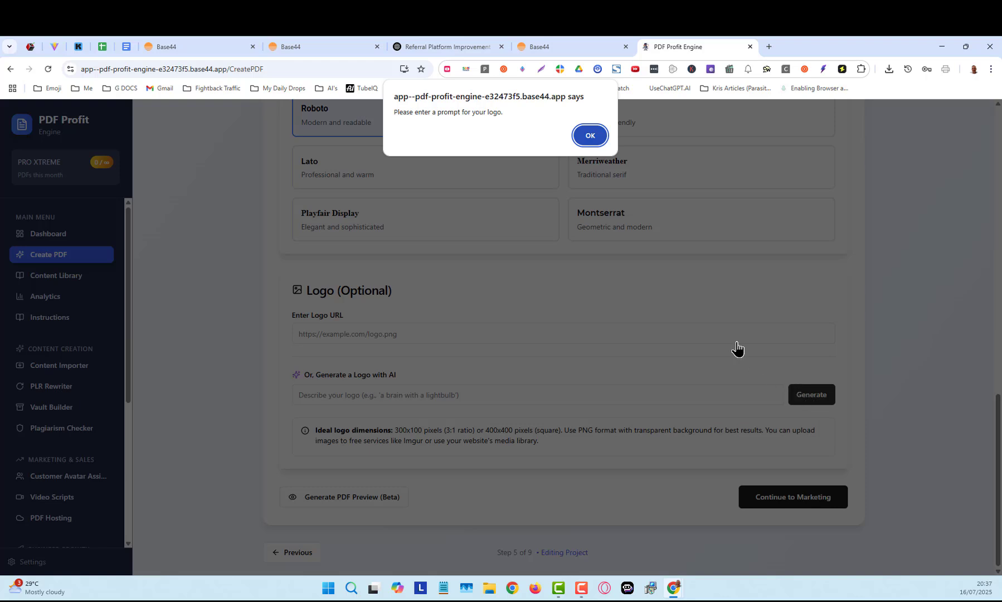
pyautogui.click(590, 132)
pyautogui.click(385, 329)
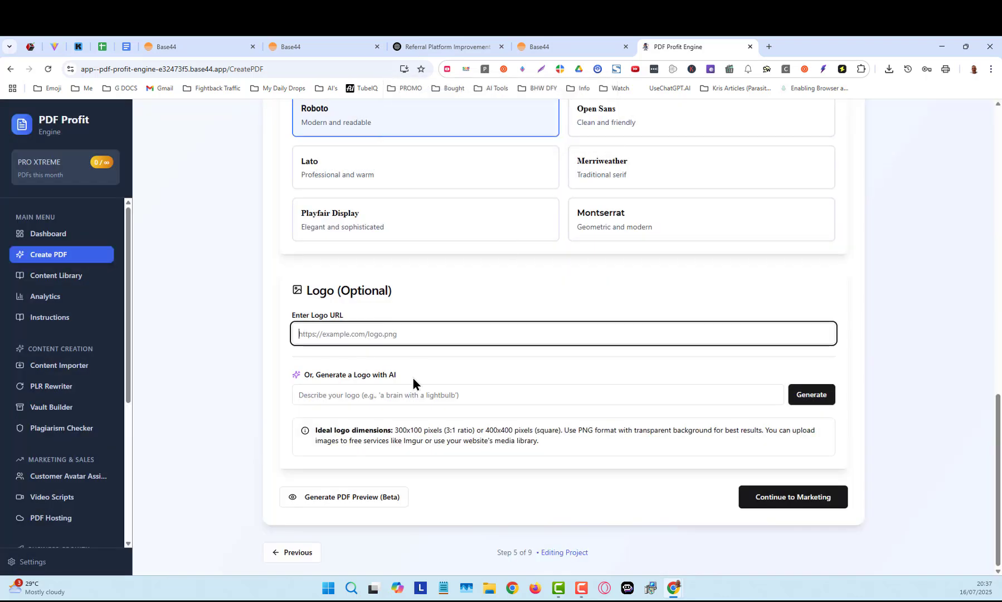
pyautogui.click(415, 393)
# Look over the recommended export options for manual formatting and return to the Create Content stage
pyautogui.scroll(3, 576, 419)
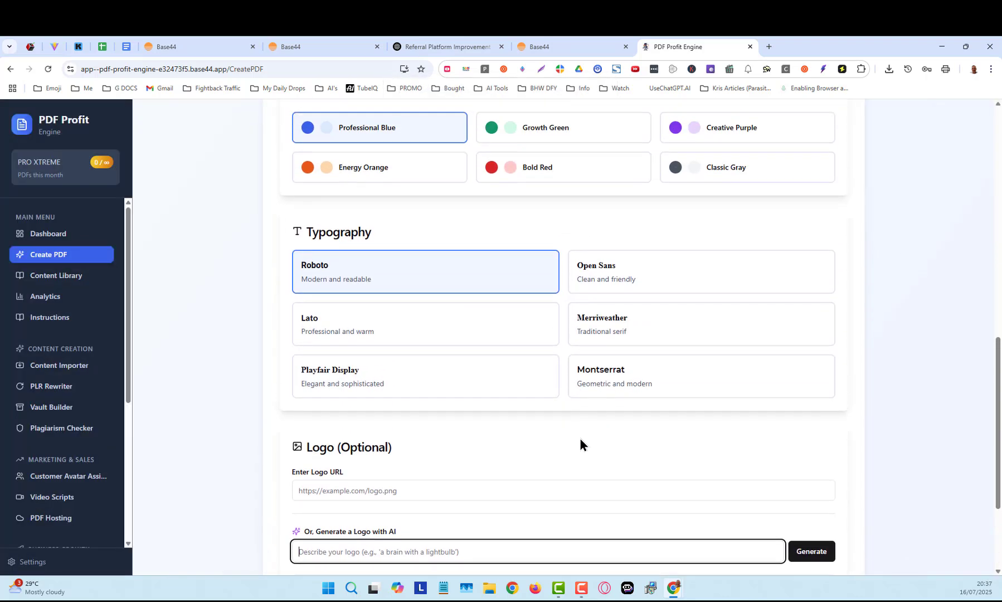
pyautogui.scroll(10, 574, 434)
pyautogui.scroll(2, 574, 433)
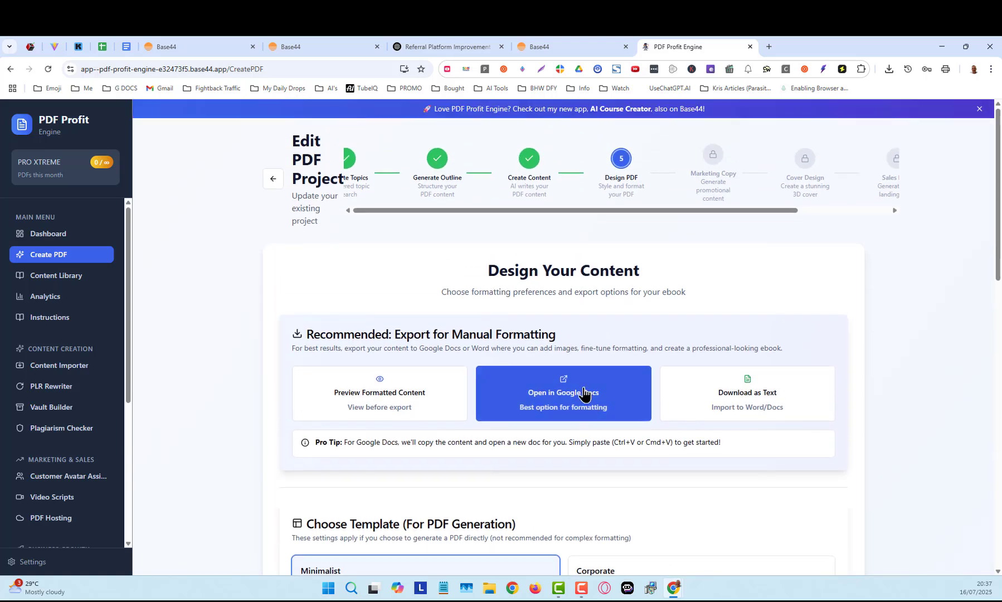
pyautogui.scroll(-2, 609, 438)
pyautogui.scroll(2, 611, 435)
pyautogui.click(530, 168)
# Review the Create Content settings for AI model, PDF types, affiliate links, content length and personal angle
pyautogui.scroll(-9, 535, 296)
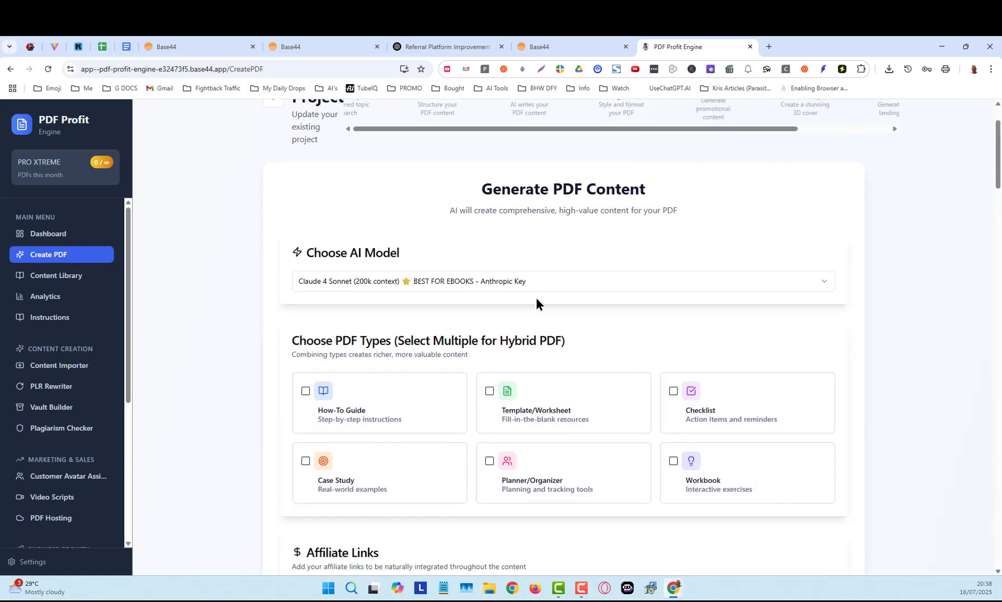
pyautogui.scroll(-6, 536, 301)
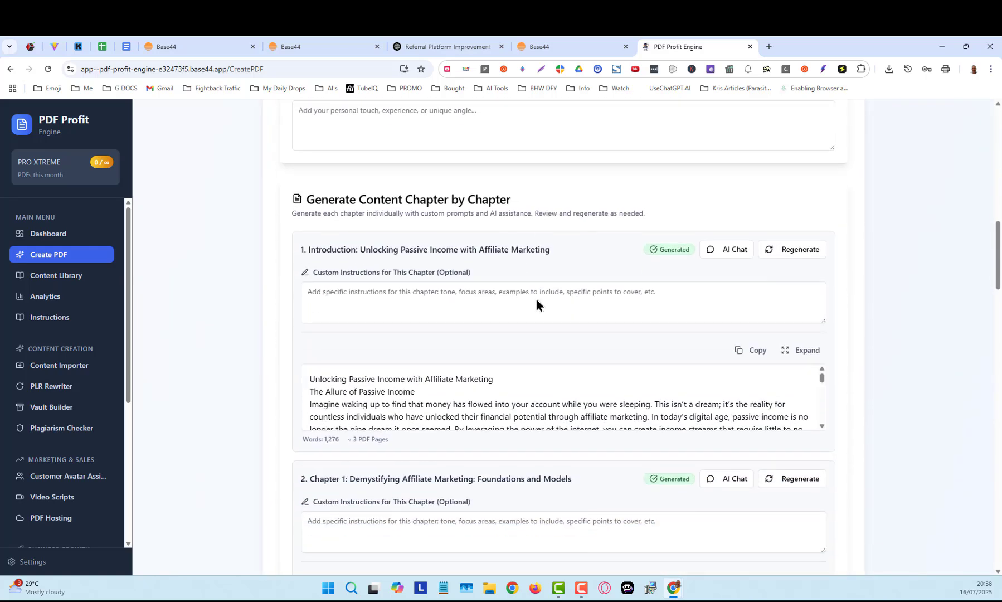
pyautogui.scroll(4, 503, 245)
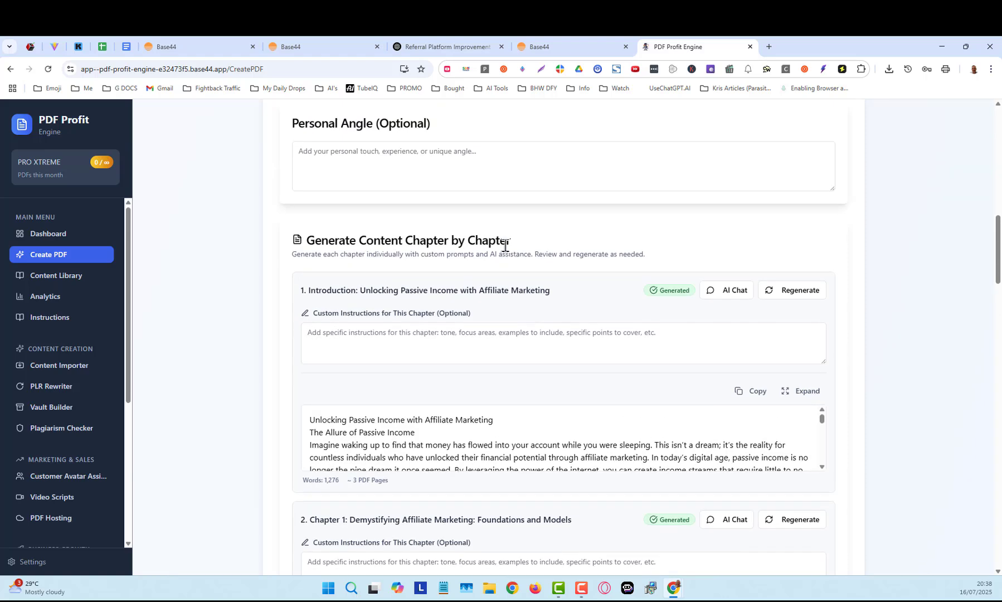
pyautogui.scroll(7, 503, 261)
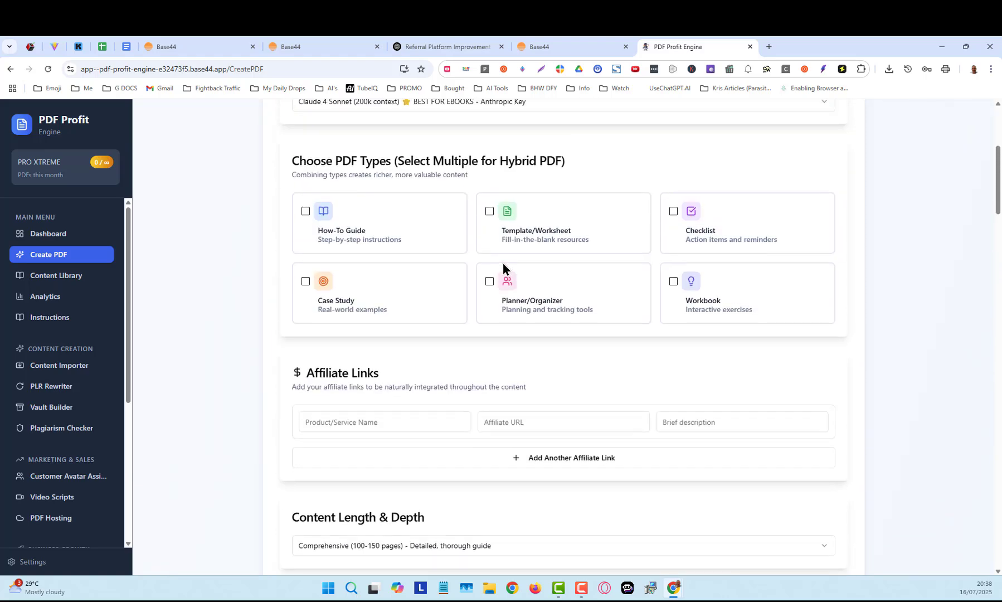
pyautogui.scroll(1, 550, 232)
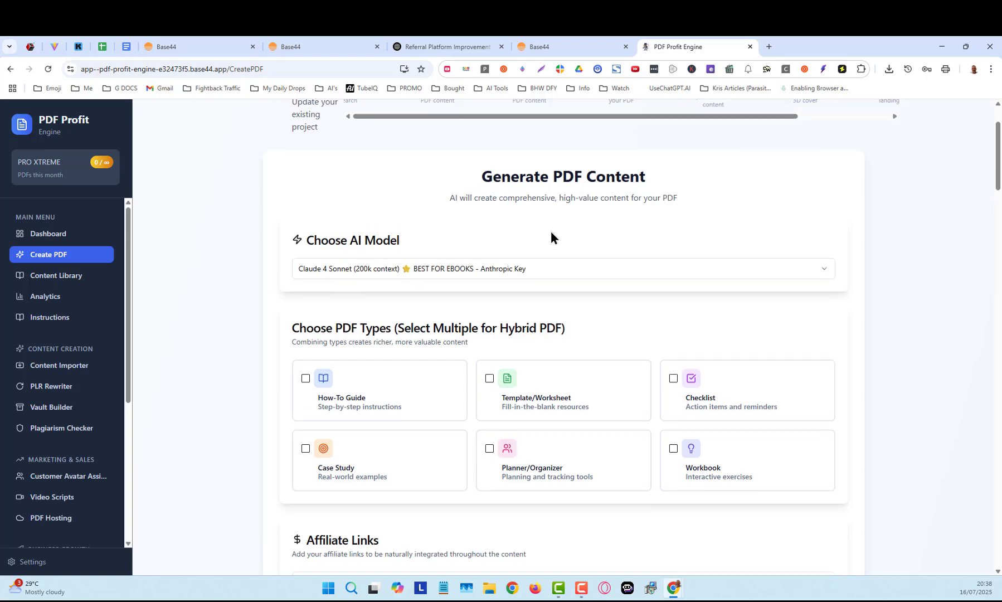
pyautogui.scroll(-3, 550, 232)
pyautogui.scroll(-6, 550, 237)
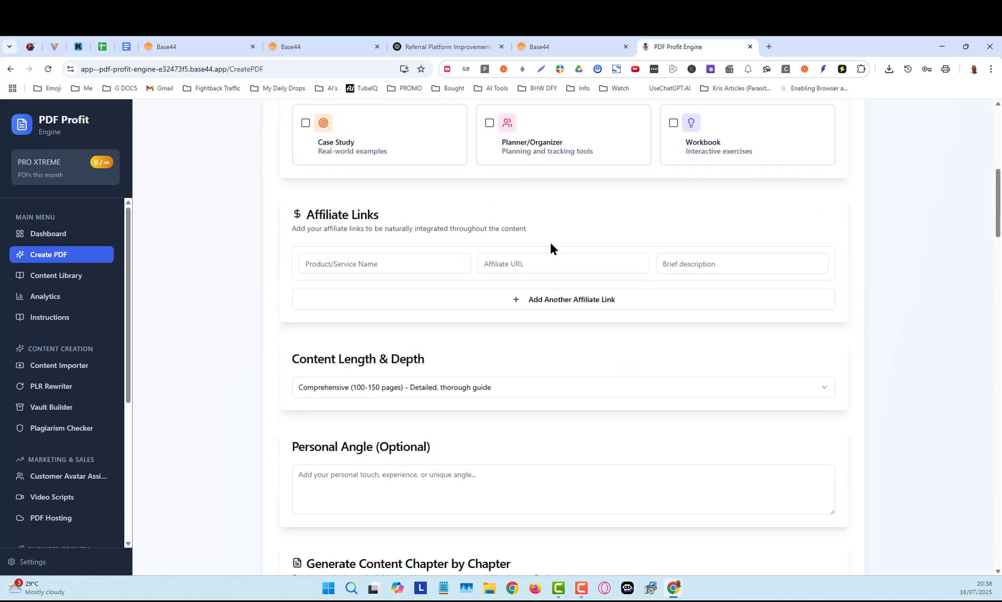
# Copy the words "Passive Income with Affiliate Marketing" from the Introduction chapter's title
pyautogui.scroll(-4, 549, 245)
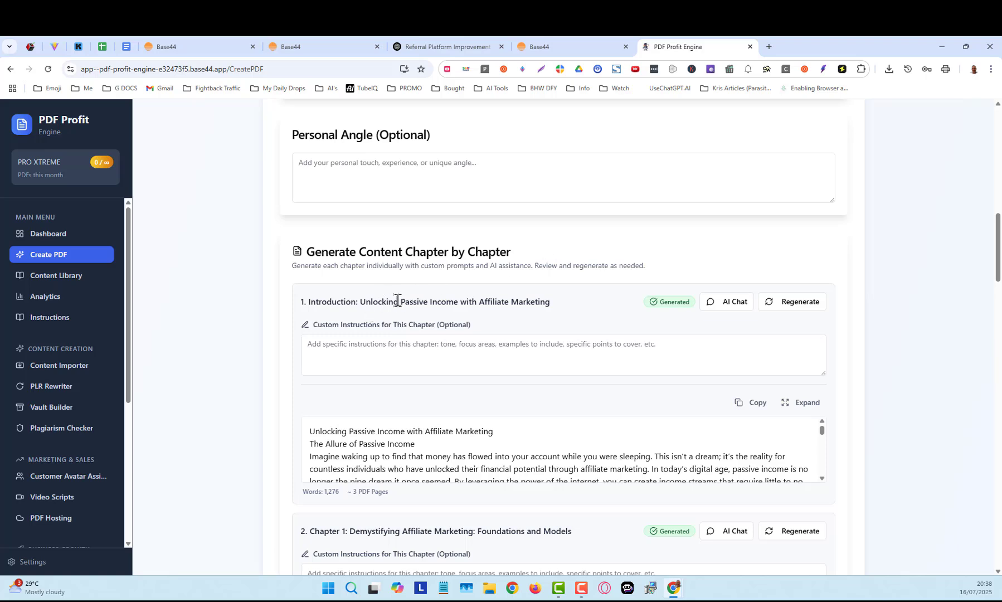
pyautogui.moveTo(400, 301); pyautogui.dragTo(548, 306)
pyautogui.rightClick(547, 302)
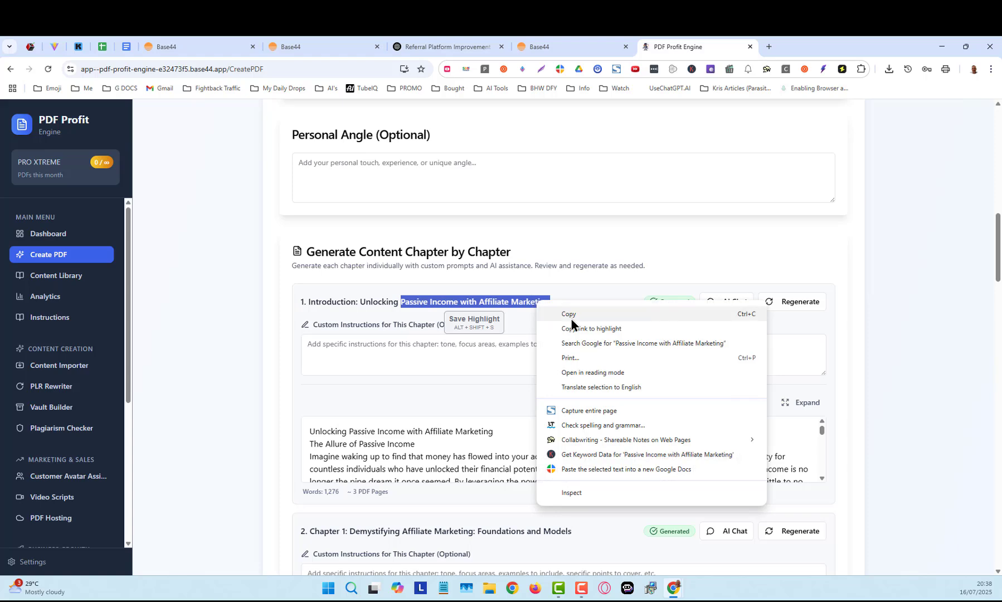
pyautogui.click(653, 312)
# Return to the Design PDF stage and paste "Passive Income with Affiliate Marketing" as the AI logo description
pyautogui.scroll(3, 657, 290)
pyautogui.scroll(15, 660, 273)
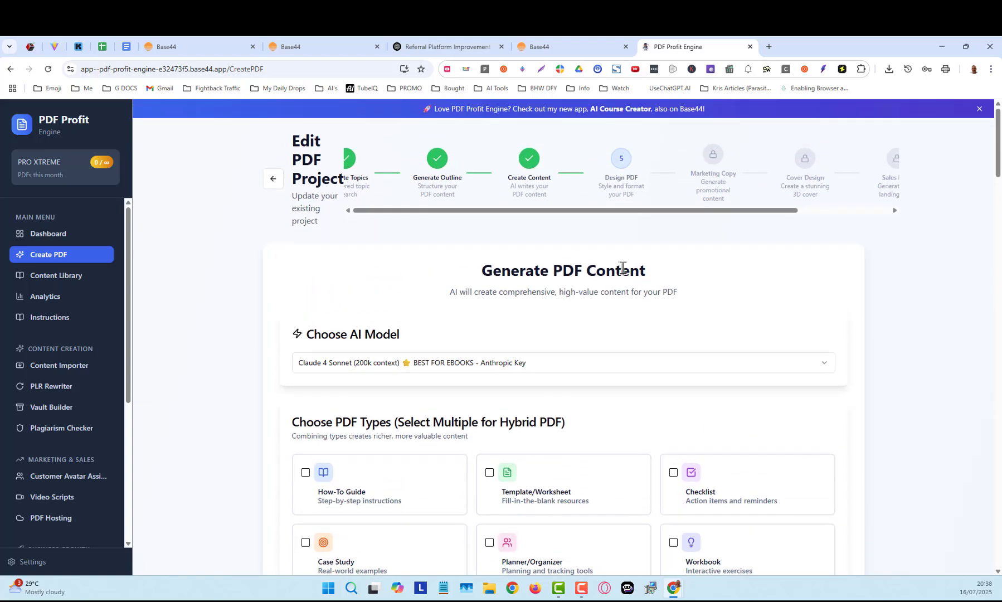
pyautogui.click(618, 161)
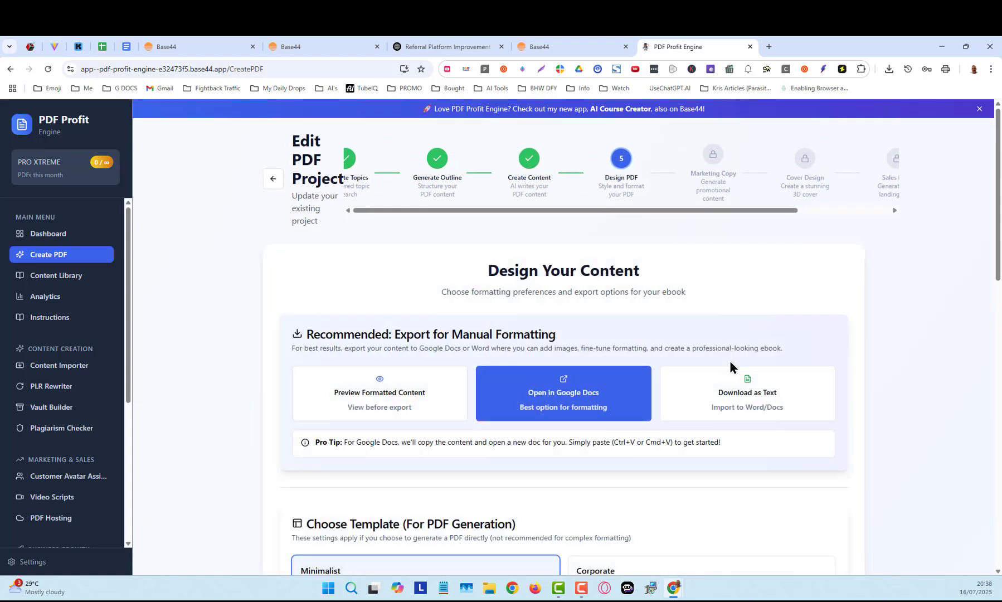
pyautogui.scroll(-10, 728, 365)
pyautogui.scroll(-4, 653, 396)
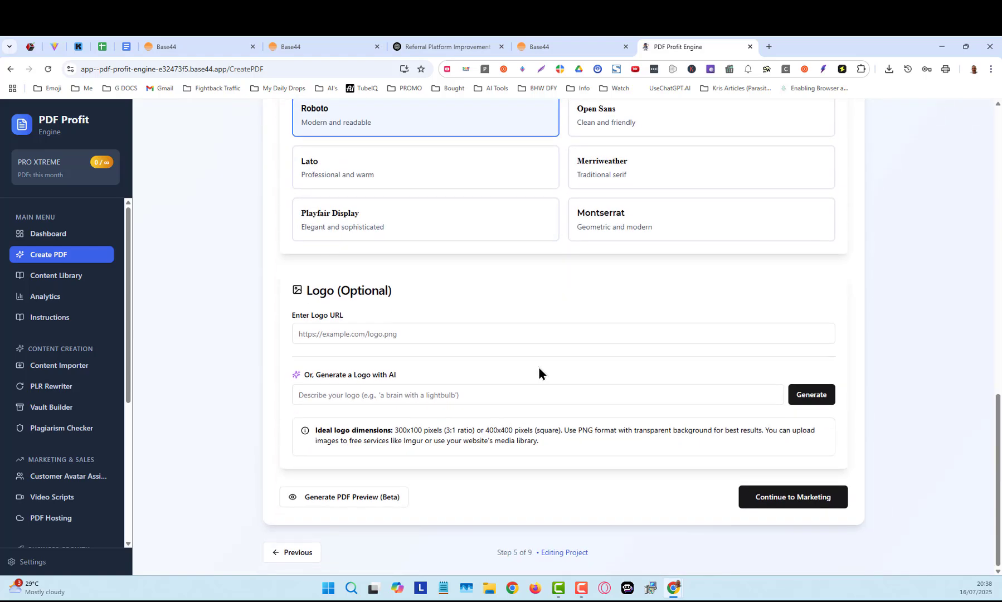
pyautogui.click(350, 395)
pyautogui.rightClick(351, 394)
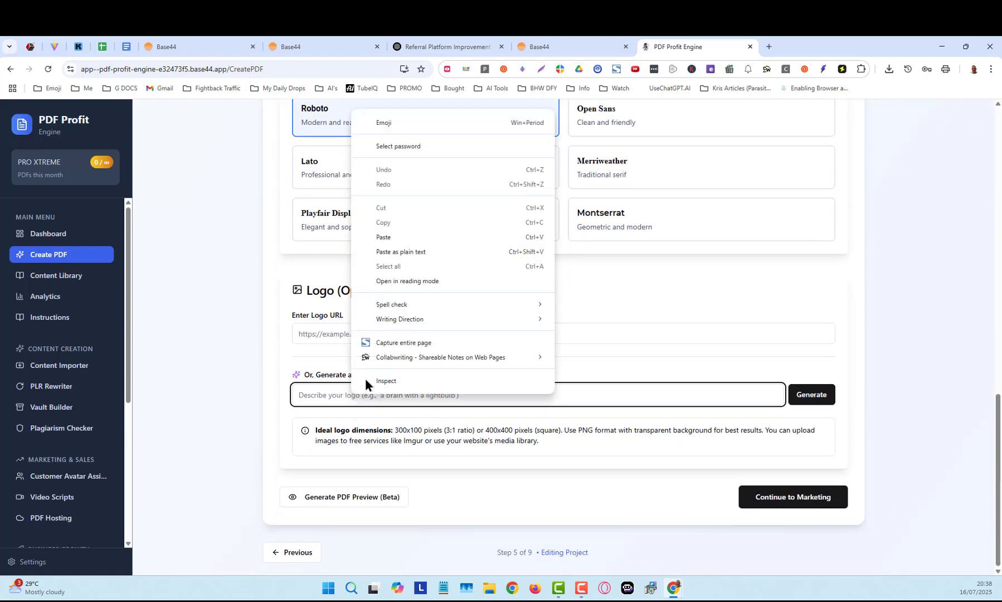
pyautogui.click(394, 237)
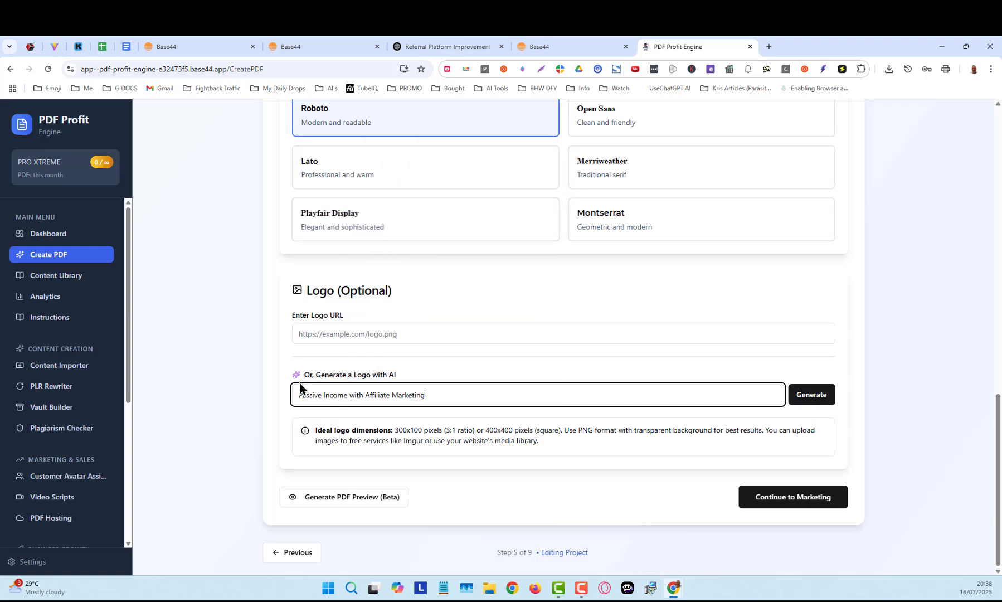
pyautogui.click(917, 438)
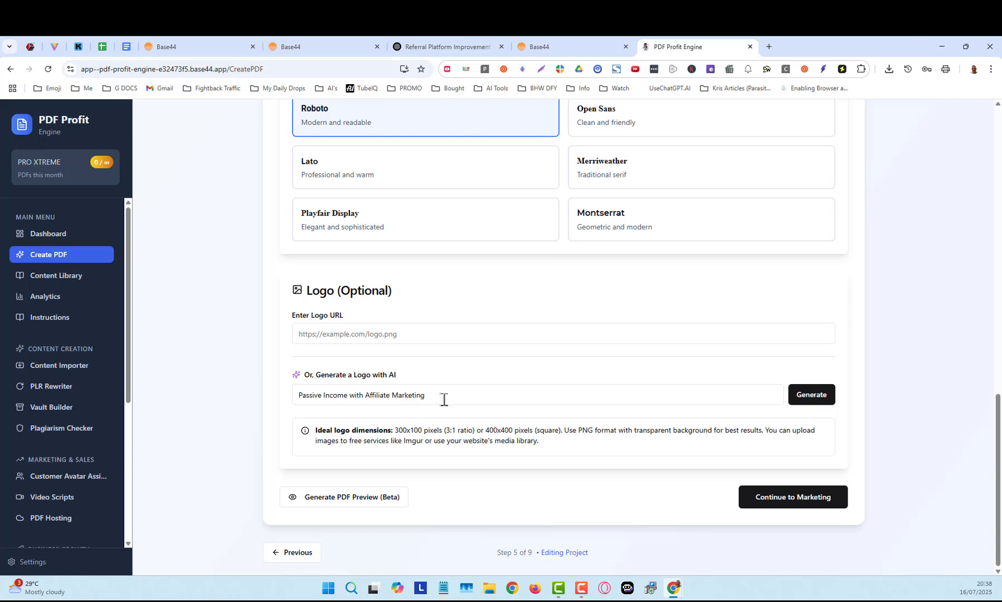
# Extend the logo description with "while ypou sleep" and generate the logo with AI
pyautogui.click(464, 397)
pyautogui.write('wh')
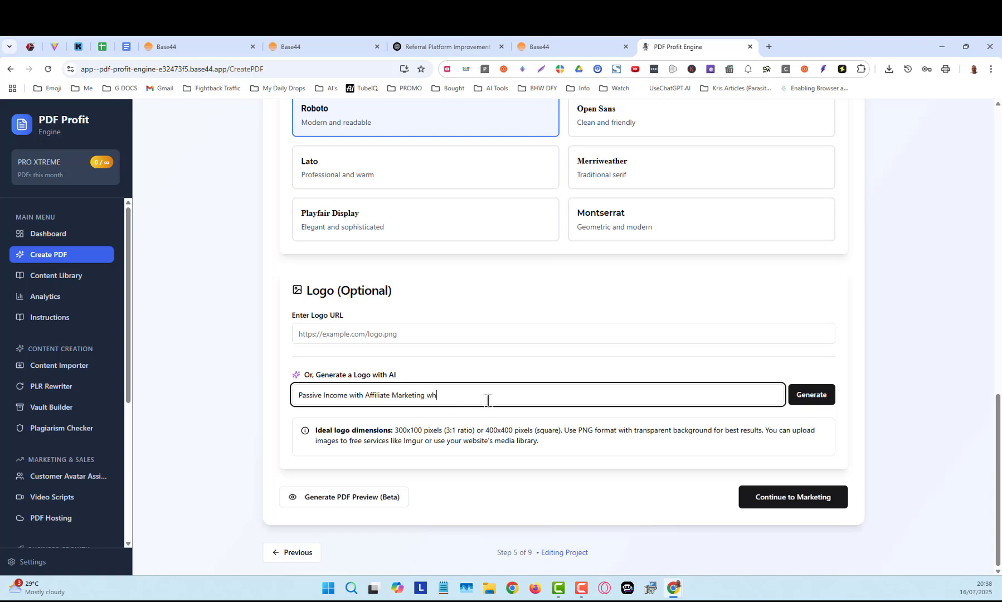
pyautogui.write('ile ypou sleep')
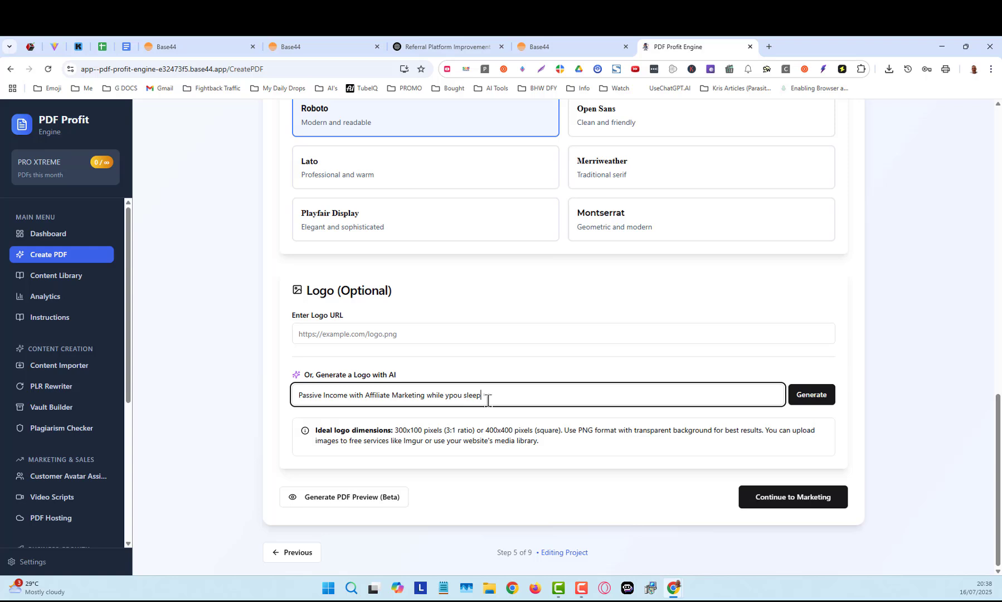
pyautogui.click(808, 395)
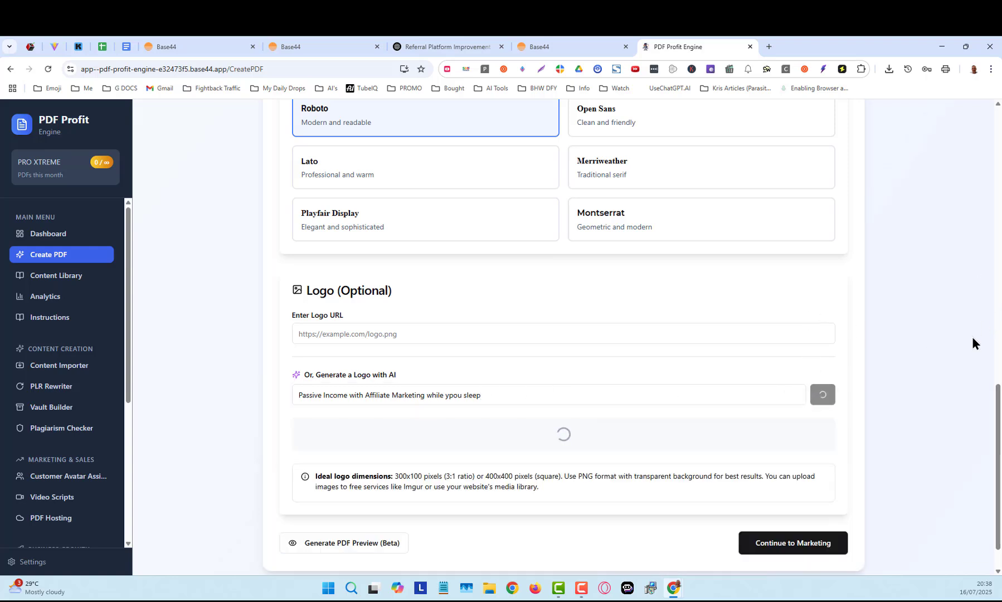
pyautogui.scroll(-1, 973, 330)
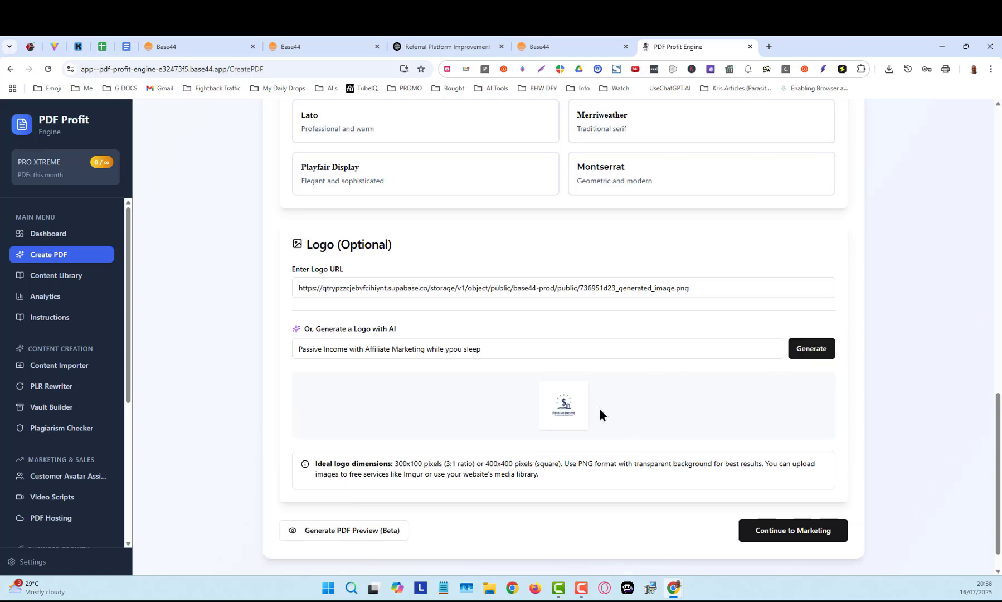
pyautogui.scroll(-1, 581, 408)
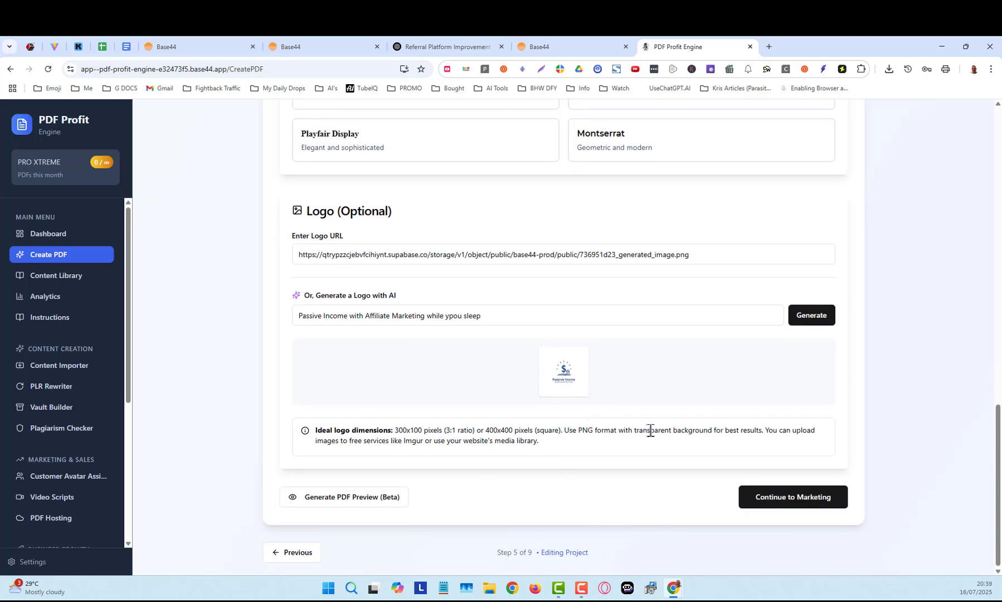
# Generate the beta PDF preview, look through its opening pages for layout and formatting, and close it
pyautogui.click(339, 500)
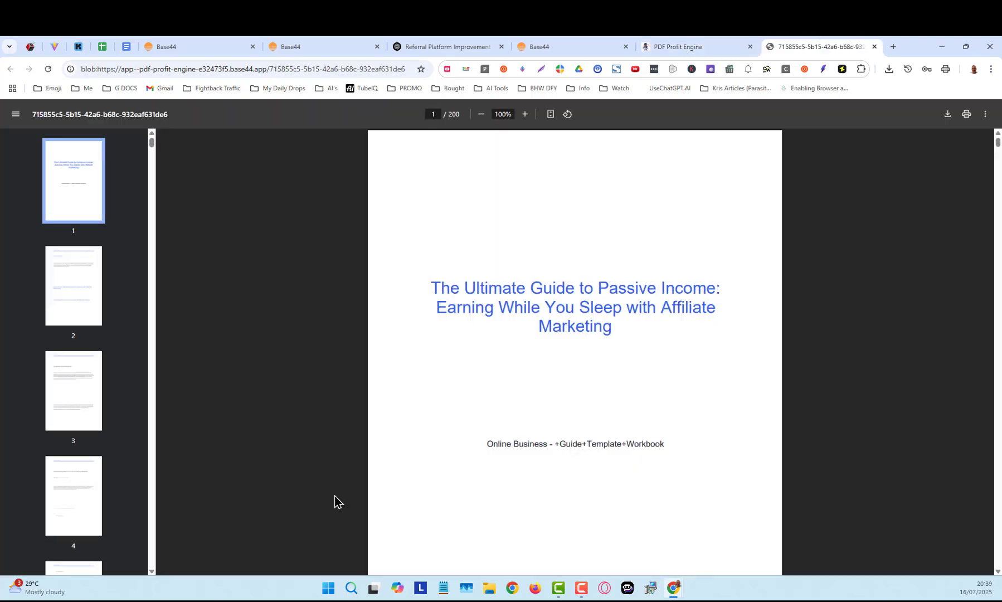
pyautogui.scroll(-8, 568, 374)
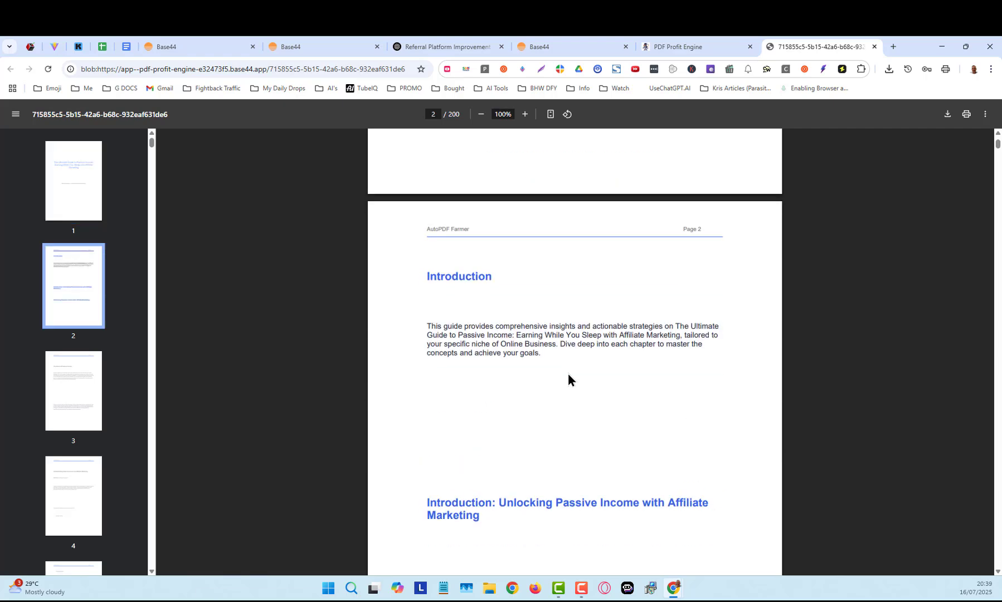
pyautogui.scroll(-12, 567, 374)
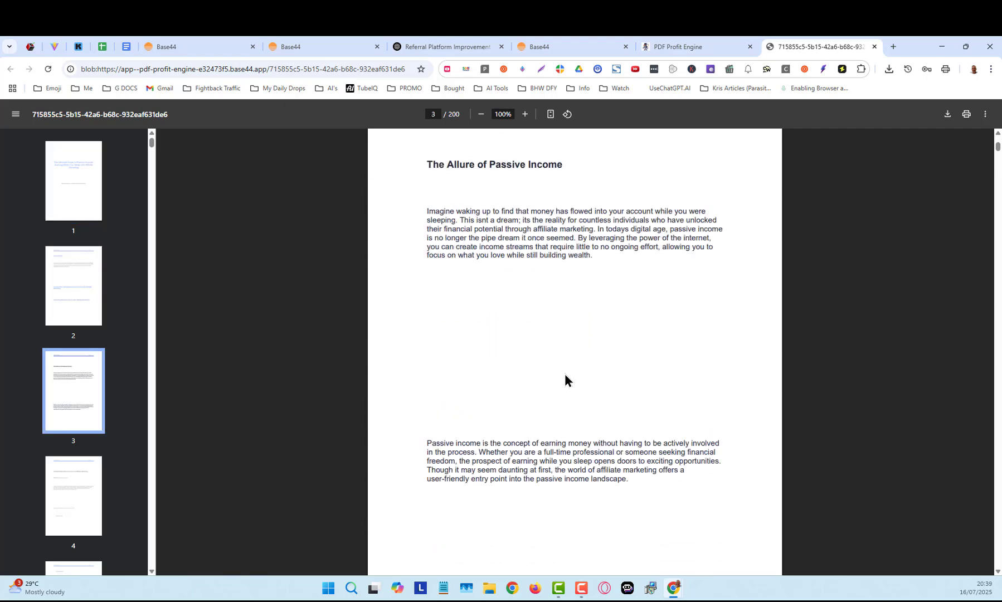
pyautogui.scroll(-20, 564, 380)
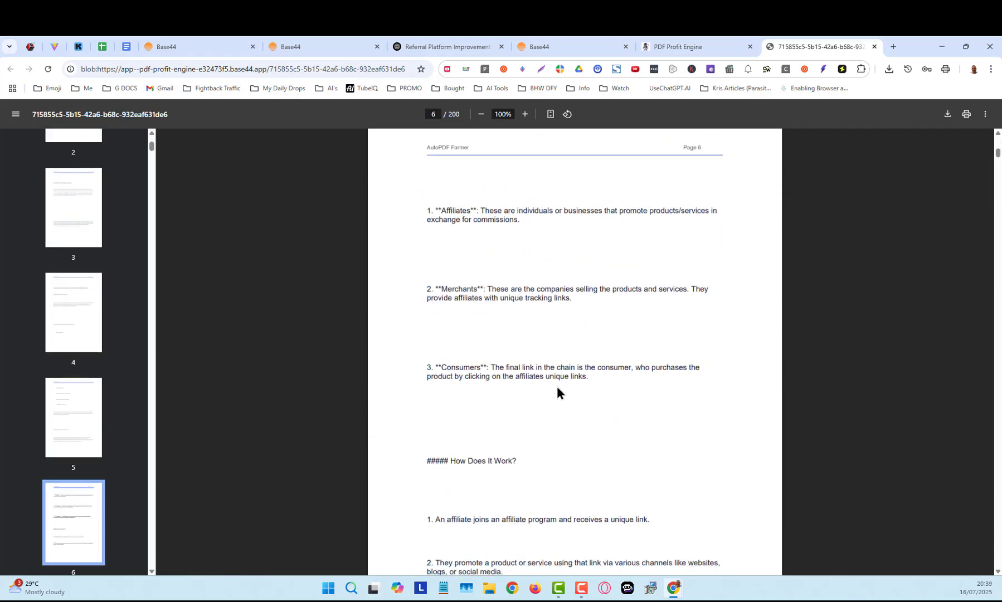
pyautogui.scroll(-13, 556, 389)
pyautogui.scroll(16, 554, 391)
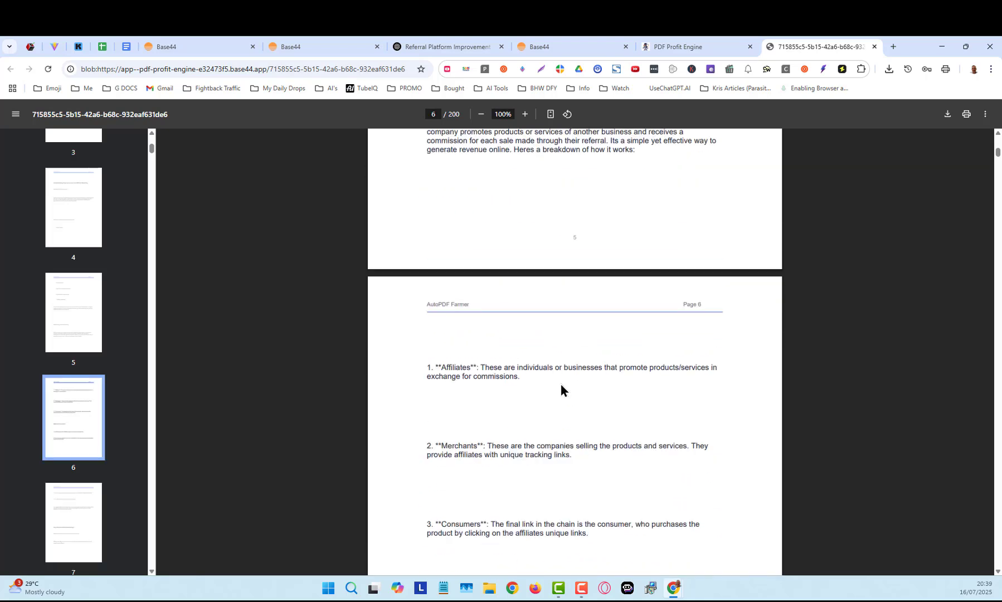
pyautogui.scroll(9, 561, 388)
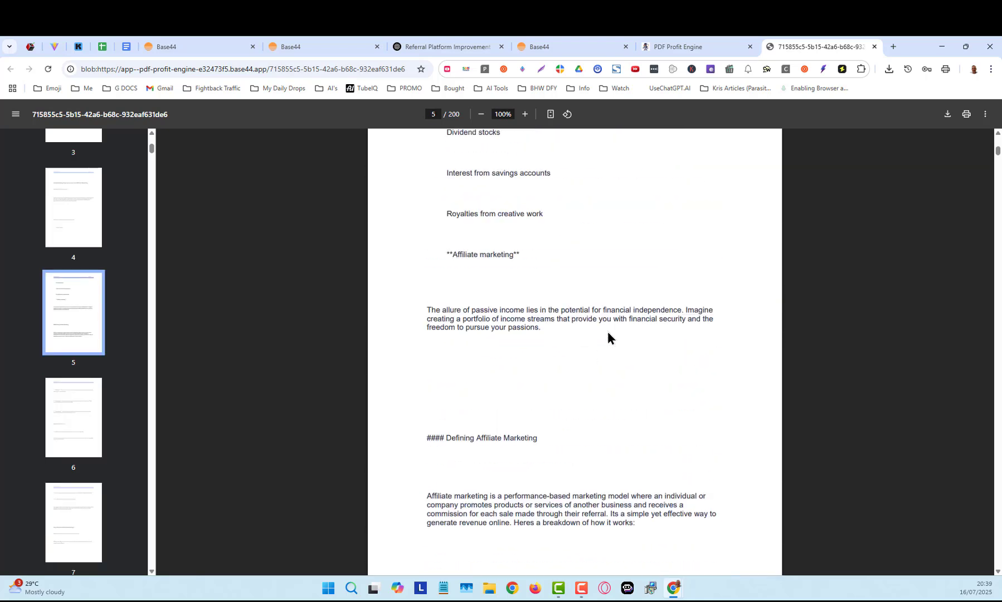
pyautogui.click(874, 47)
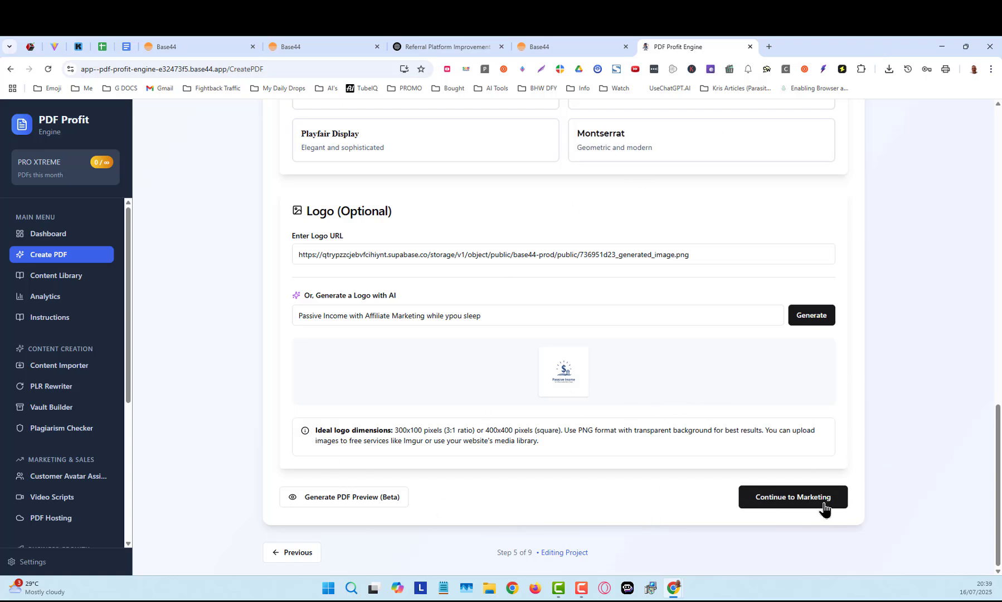
# Continue to marketing and generate all copy using the Step-by-Step System, Insider Secrets, Expert Authority and Time-Saving Shortcuts angles
pyautogui.click(787, 502)
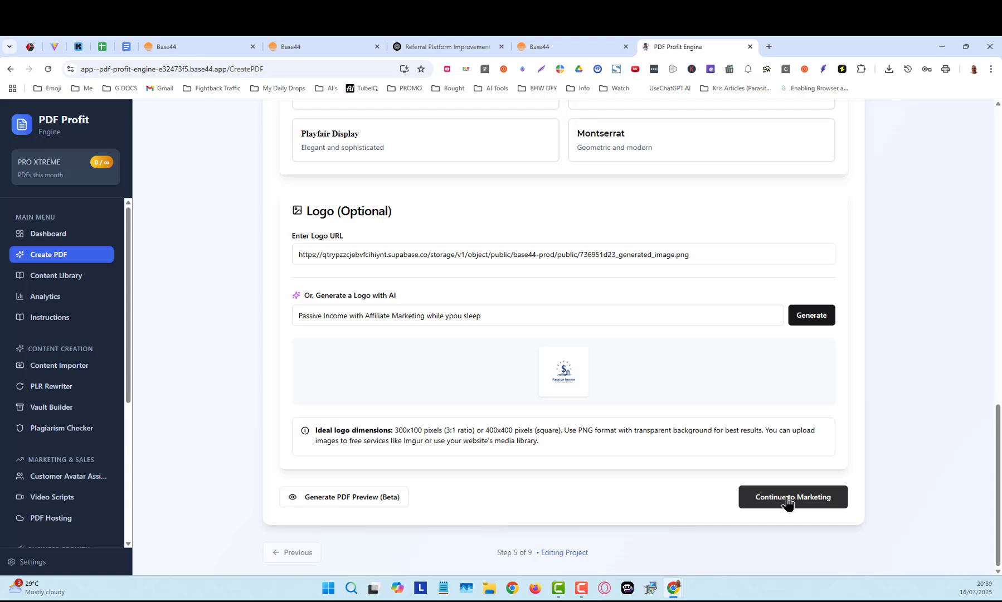
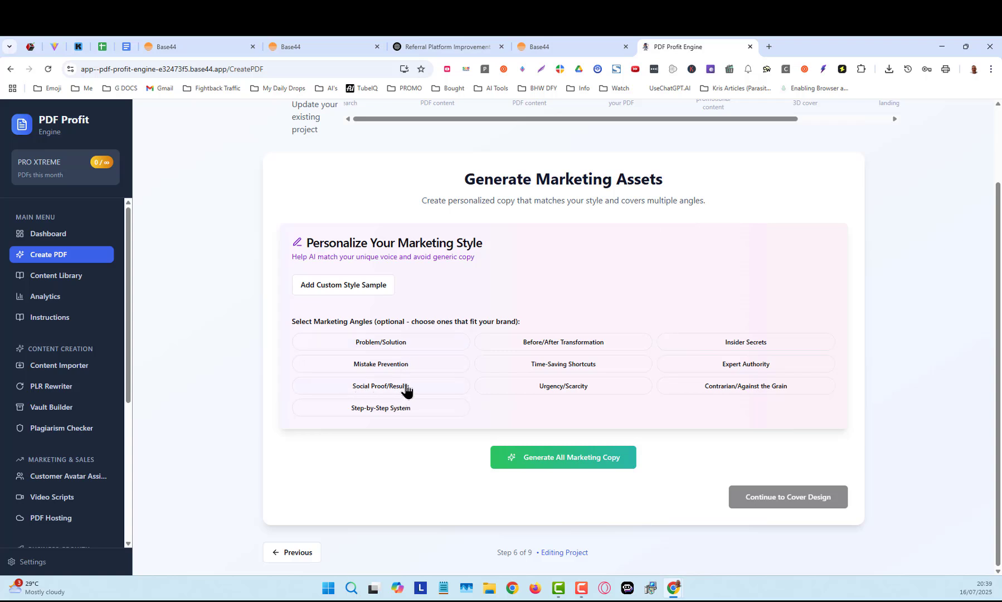
pyautogui.click(383, 408)
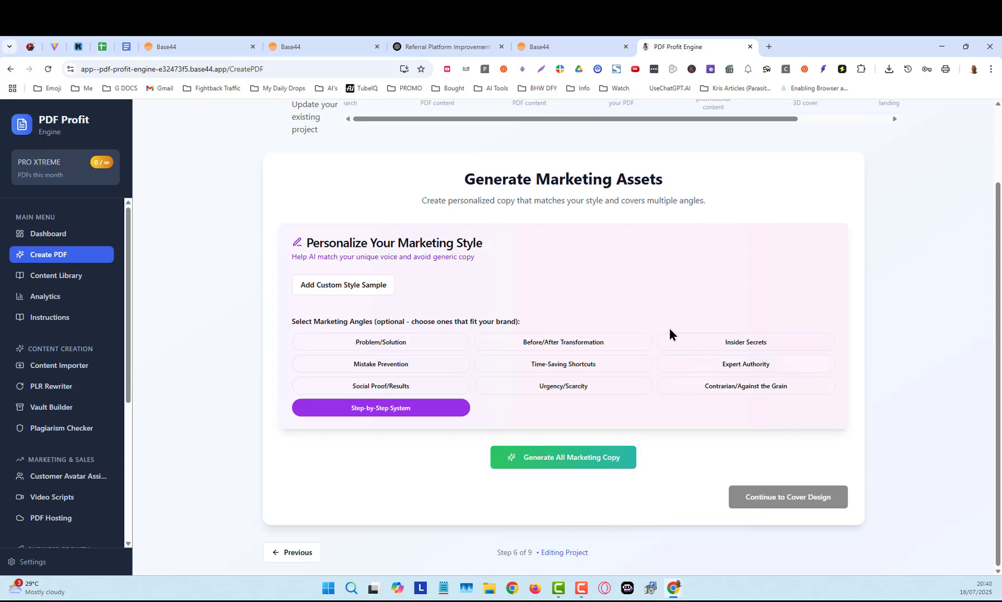
pyautogui.click(746, 344)
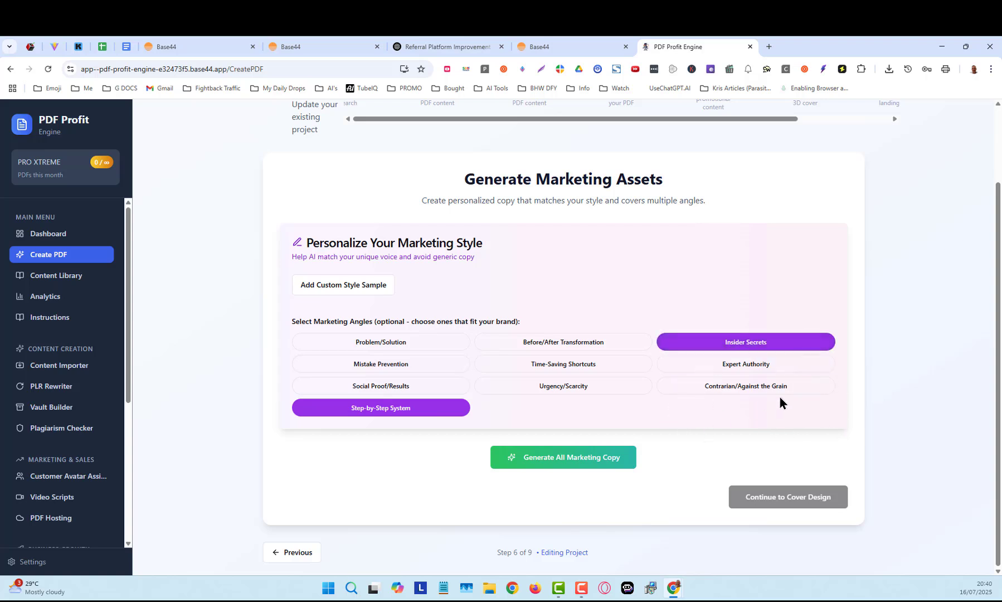
pyautogui.click(748, 366)
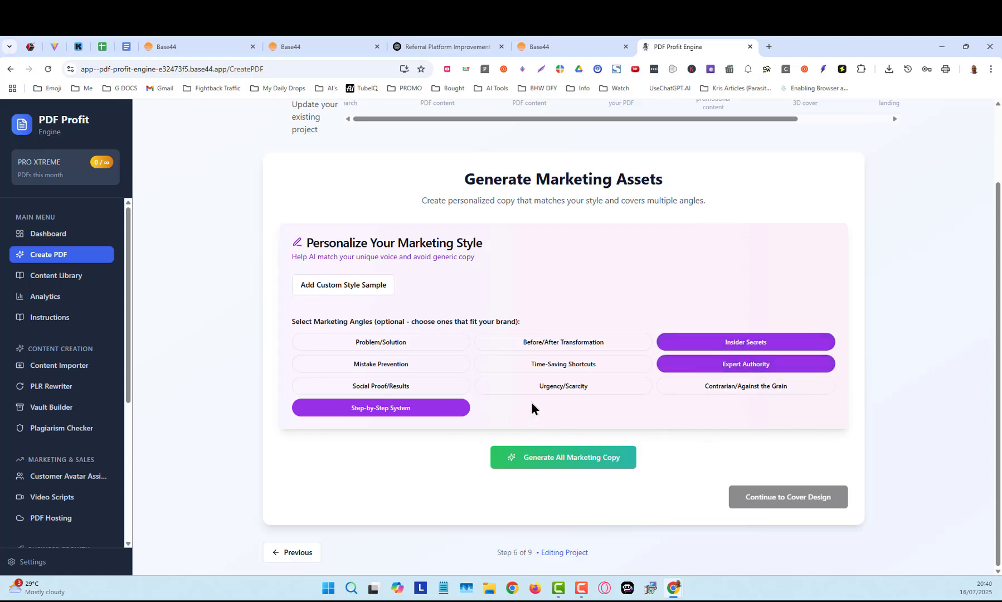
pyautogui.click(585, 365)
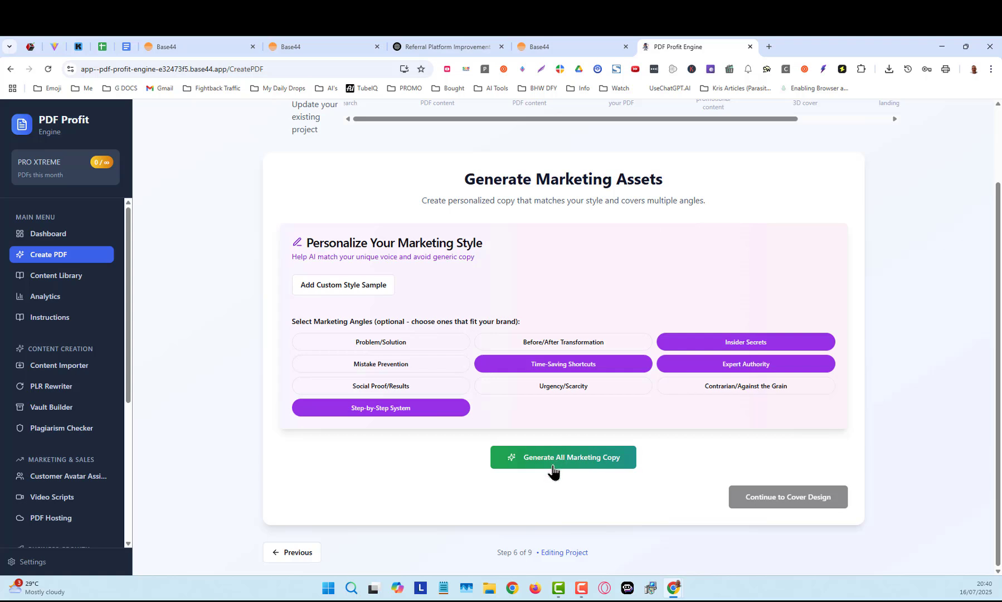
pyautogui.click(559, 461)
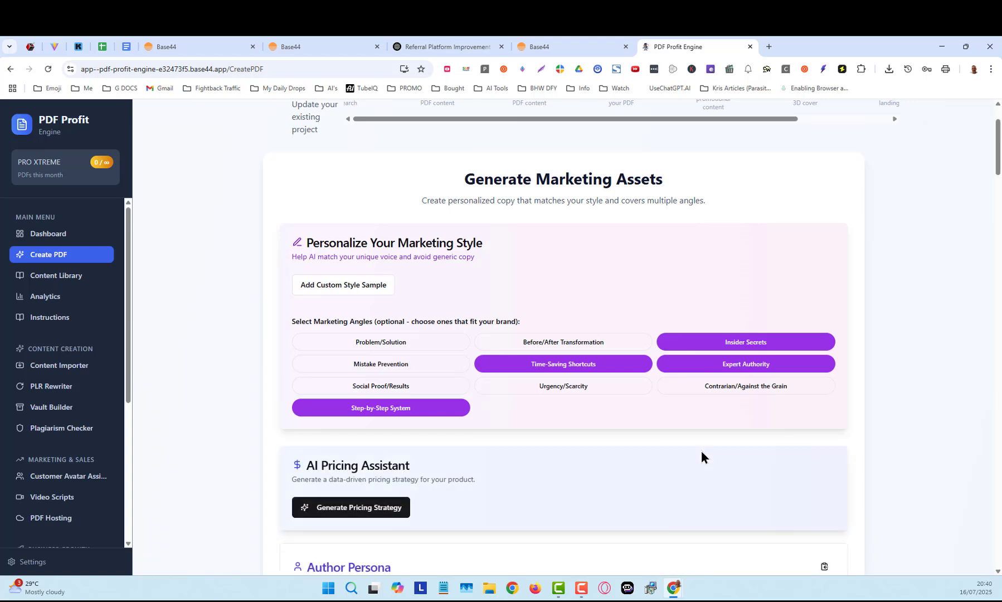
# Review the generated marketing assets, checking the pricing assistant, author persona and headlines sections
pyautogui.scroll(-7, 880, 474)
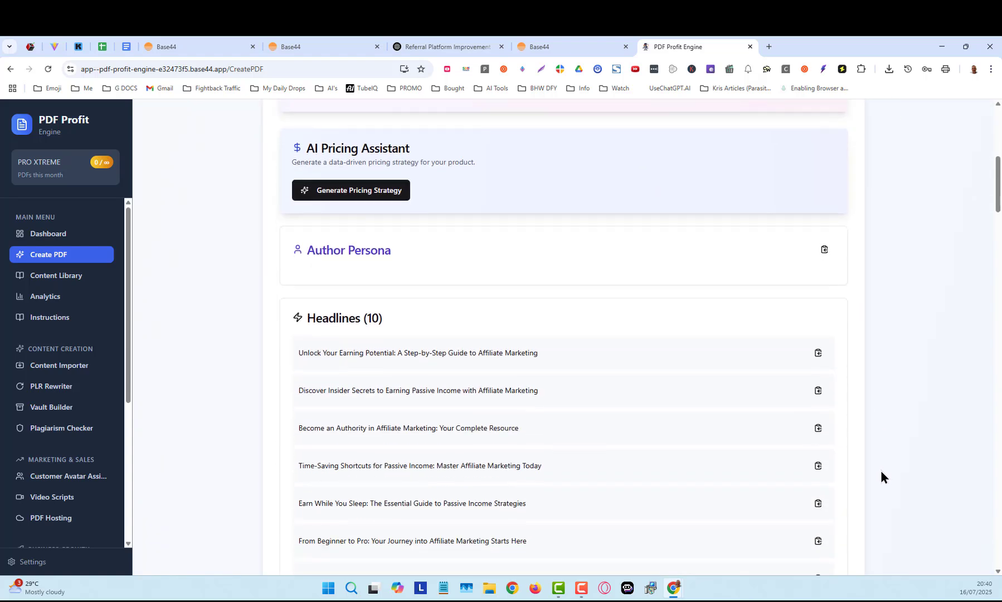
pyautogui.scroll(-1, 882, 475)
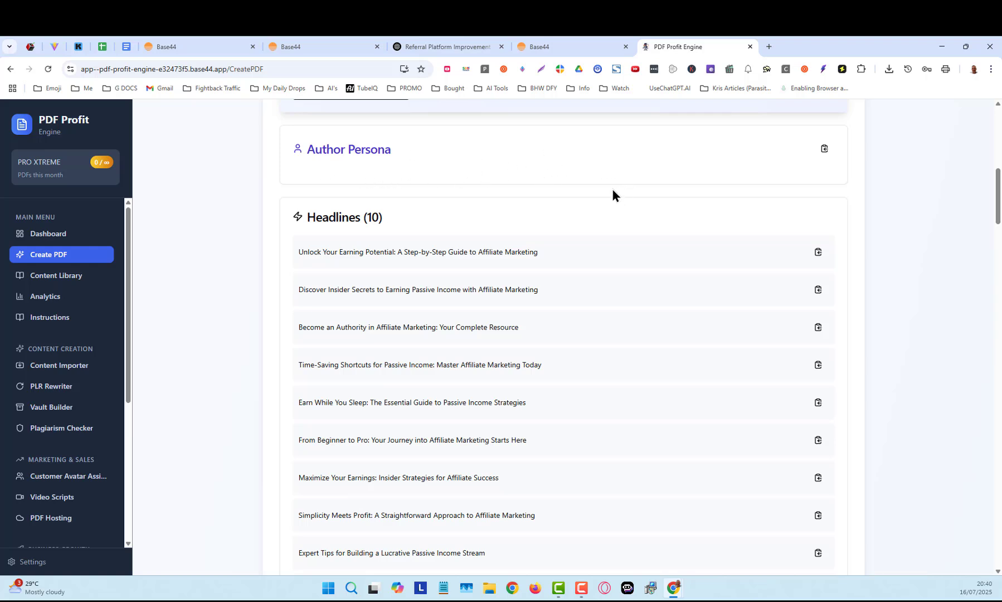
pyautogui.moveTo(606, 152); pyautogui.dragTo(817, 186)
pyautogui.click(891, 214)
pyautogui.scroll(-1, 648, 365)
pyautogui.scroll(-2, 647, 365)
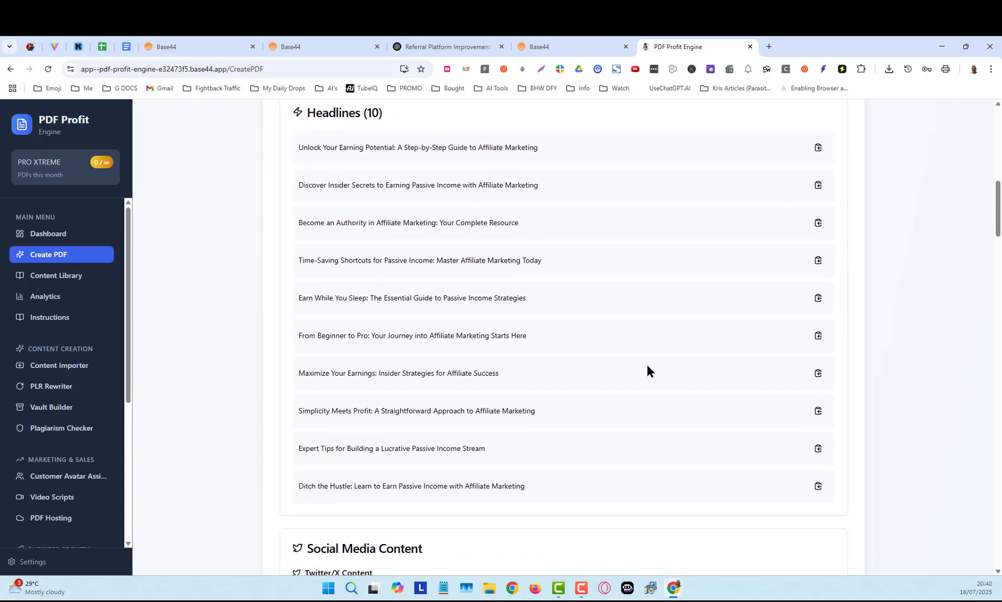
pyautogui.scroll(3, 598, 261)
pyautogui.scroll(-2, 670, 315)
pyautogui.scroll(-1, 670, 313)
pyautogui.scroll(1, 665, 318)
pyautogui.scroll(-1, 659, 313)
pyautogui.scroll(-1, 397, 179)
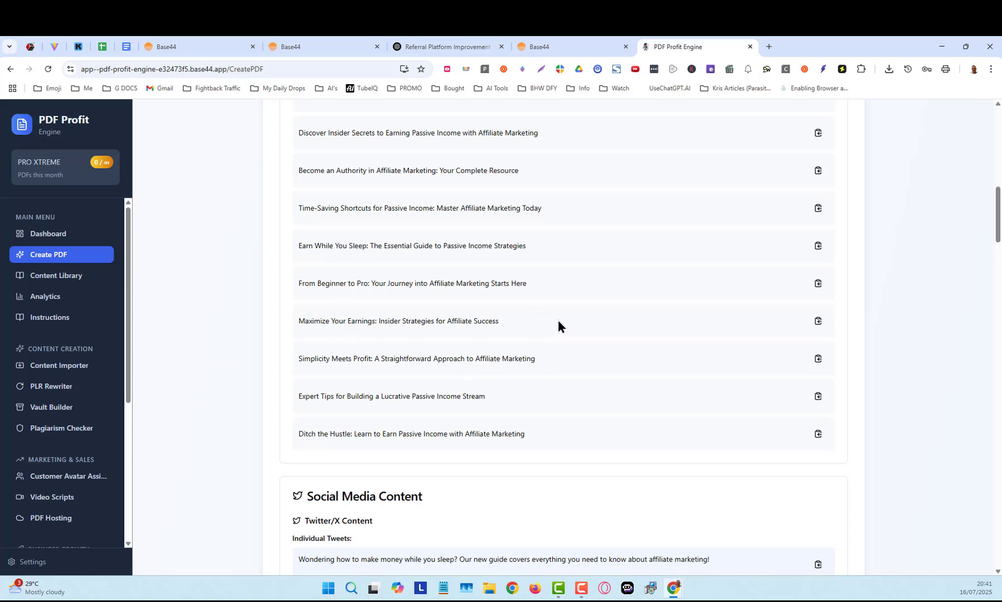
pyautogui.scroll(-1, 508, 304)
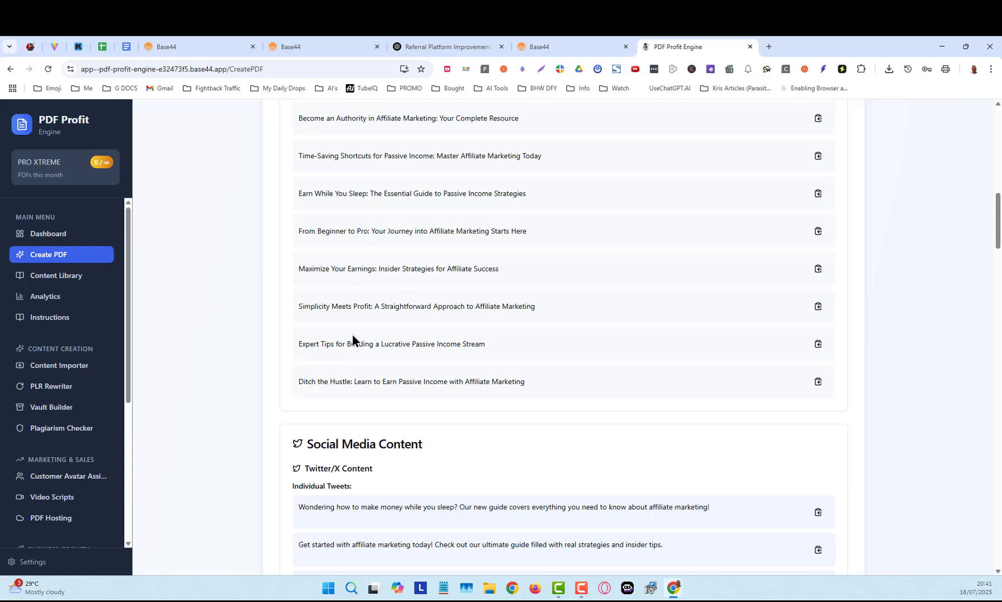
# Read through the generated individual tweets and the Twitter thread in the social media content
pyautogui.scroll(-5, 402, 356)
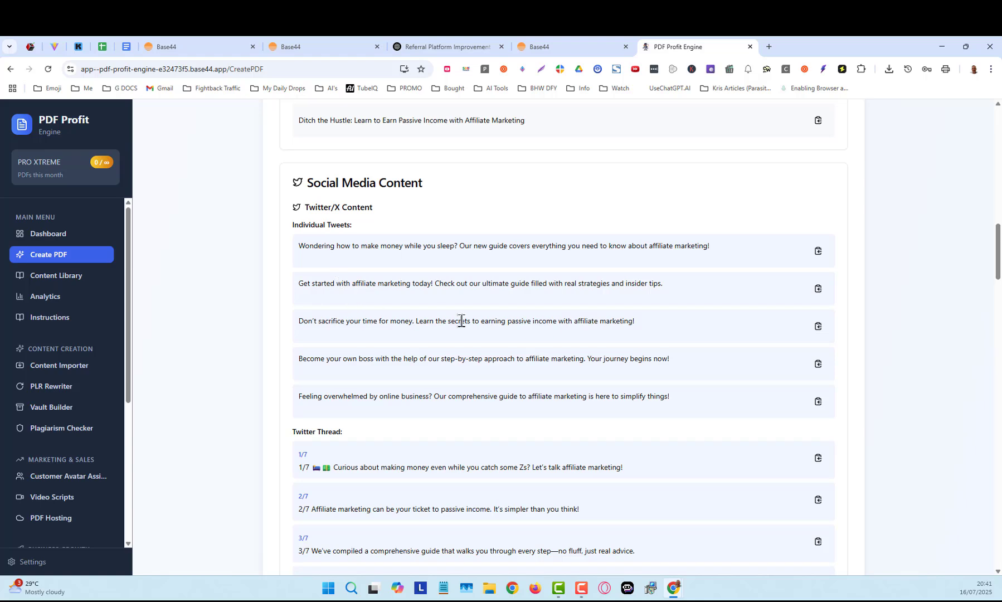
pyautogui.scroll(-3, 466, 377)
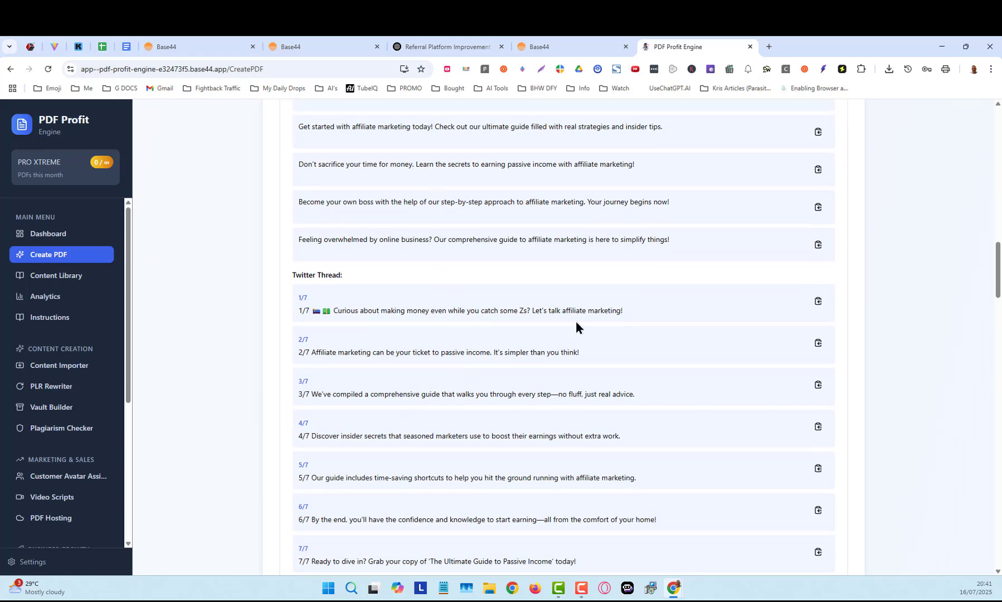
pyautogui.scroll(3, 670, 395)
pyautogui.scroll(-5, 452, 233)
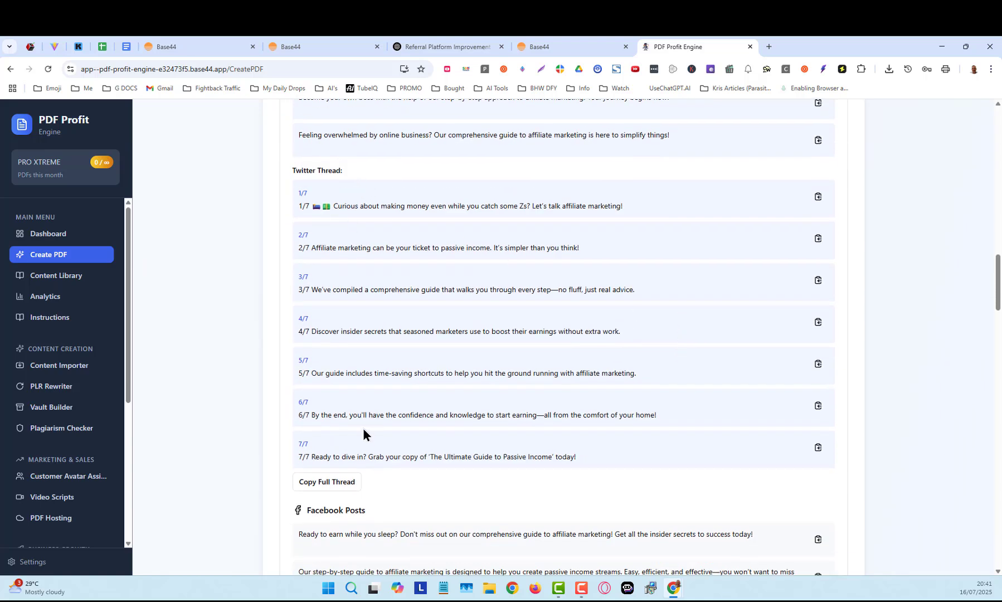
# Read through the generated Facebook, Instagram and LinkedIn posts, the email subject lines and the complete email templates
pyautogui.scroll(-5, 363, 431)
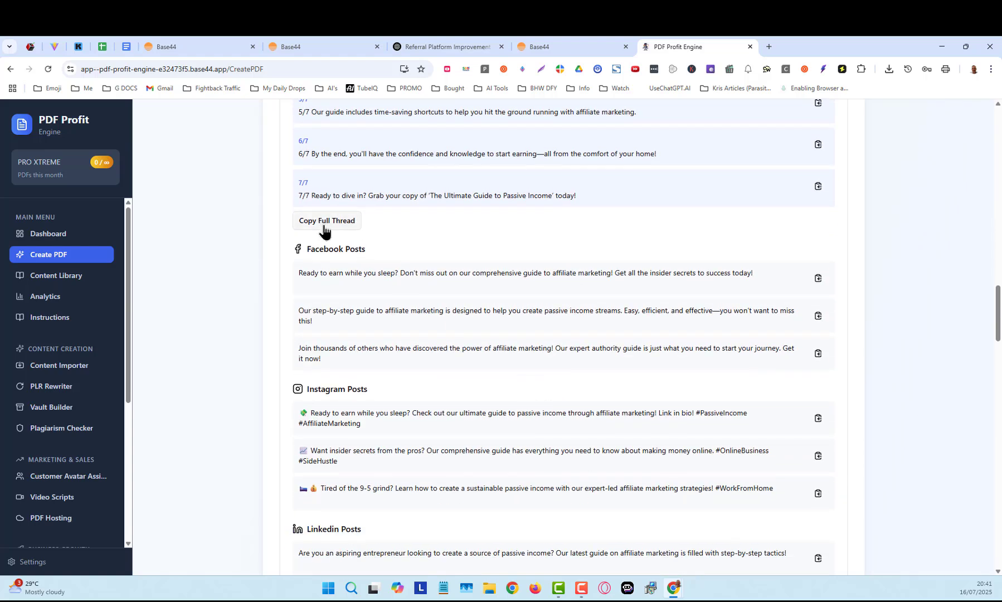
pyautogui.scroll(-2, 324, 231)
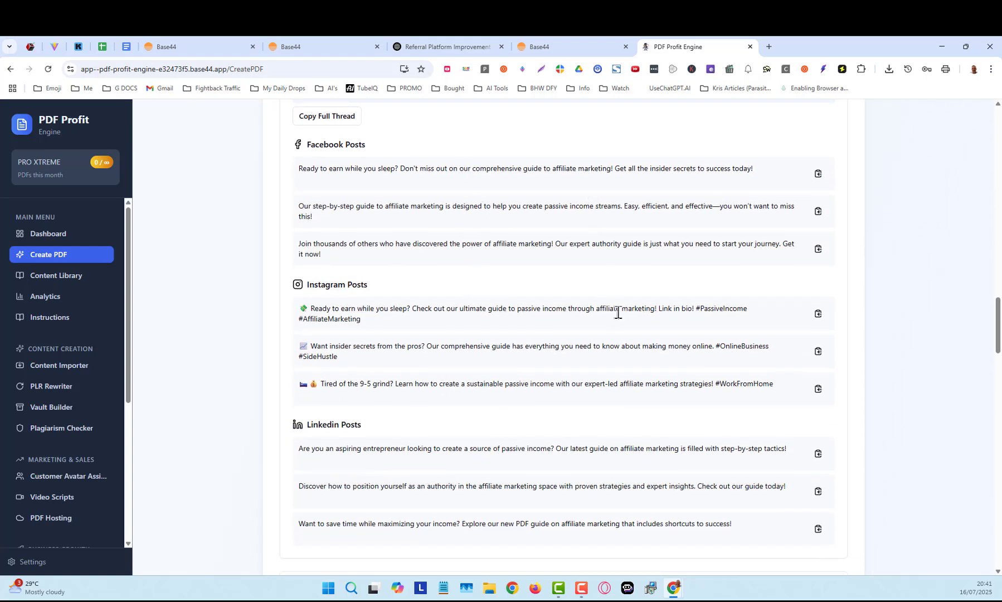
pyautogui.scroll(-2, 617, 313)
pyautogui.scroll(-3, 570, 362)
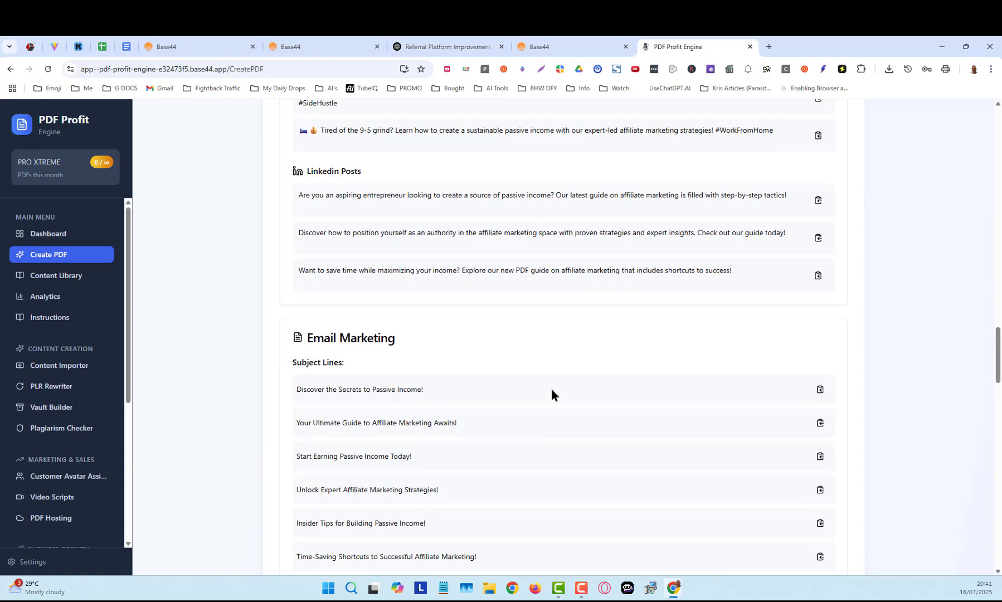
pyautogui.scroll(-2, 529, 334)
pyautogui.scroll(-2, 513, 296)
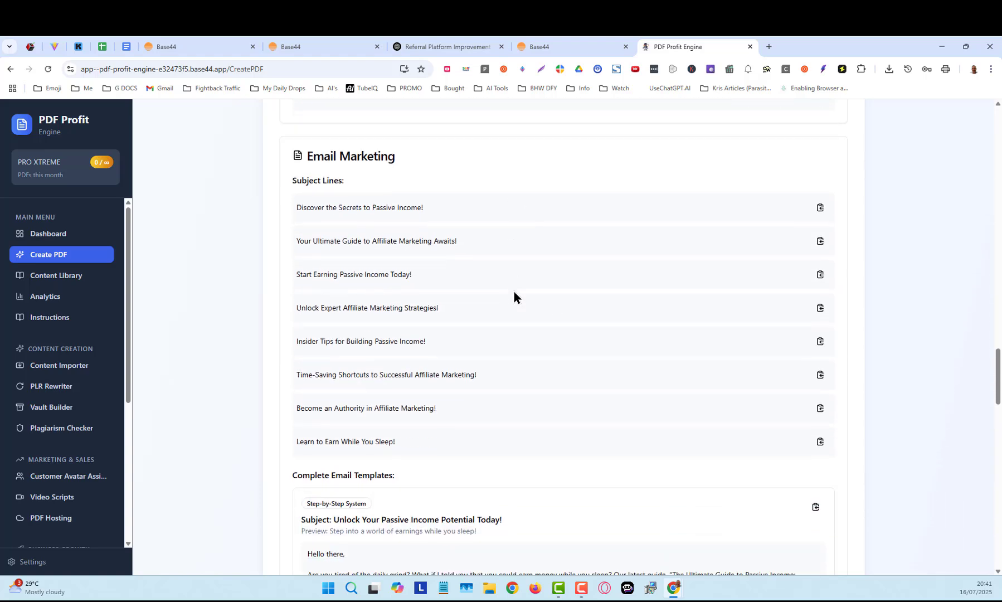
pyautogui.scroll(-10, 514, 295)
pyautogui.scroll(-5, 595, 334)
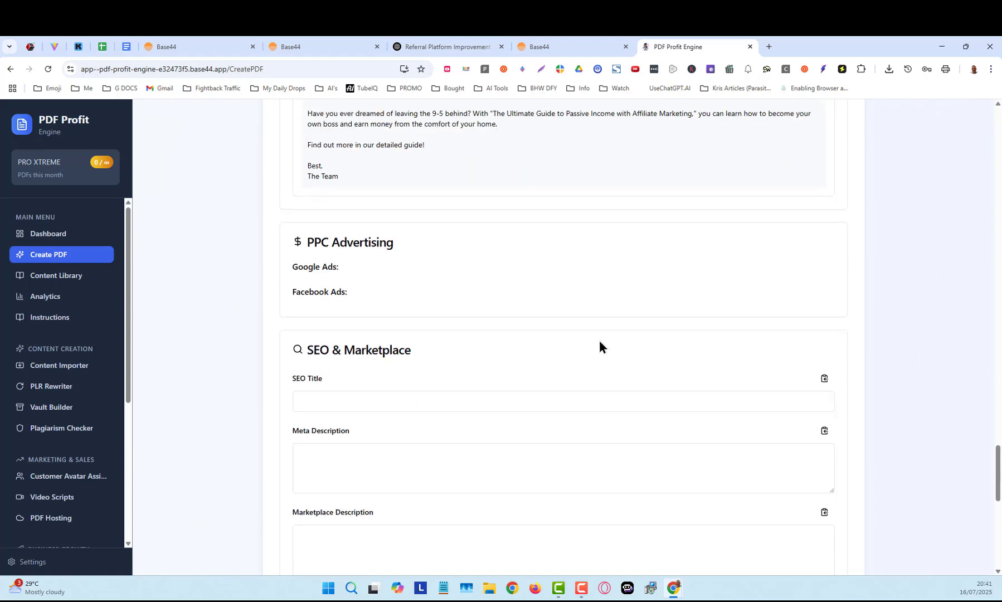
# Check the PPC Advertising and SEO & Marketplace sections for generated content, and look over the marketing export options
pyautogui.scroll(-2, 600, 346)
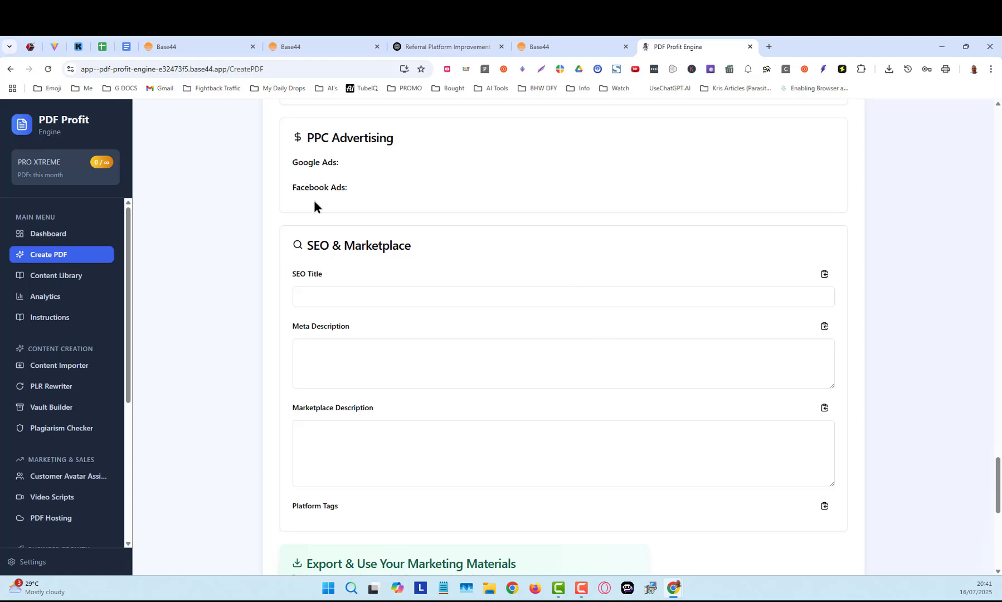
pyautogui.scroll(-2, 391, 214)
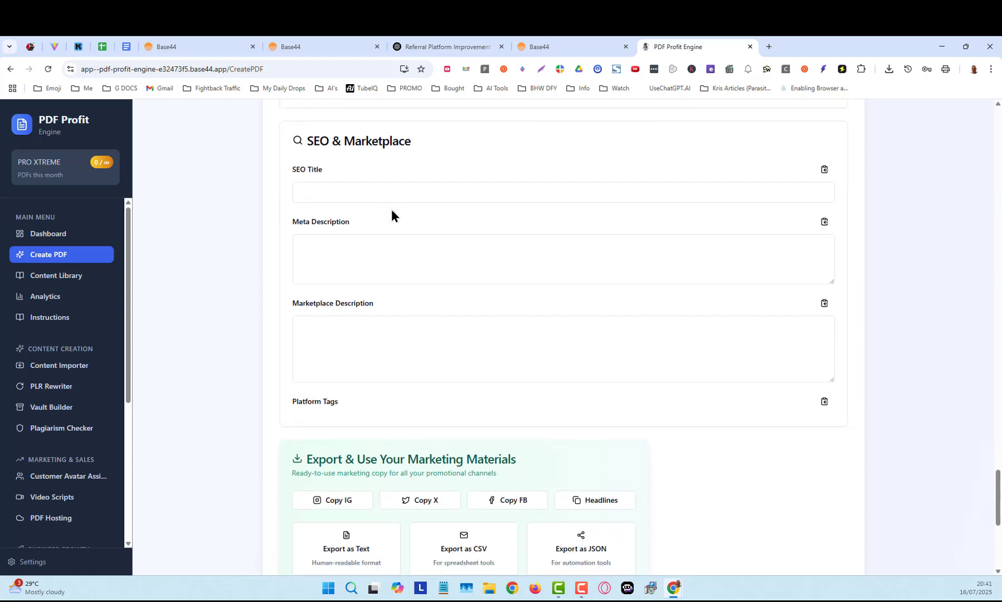
pyautogui.click(345, 187)
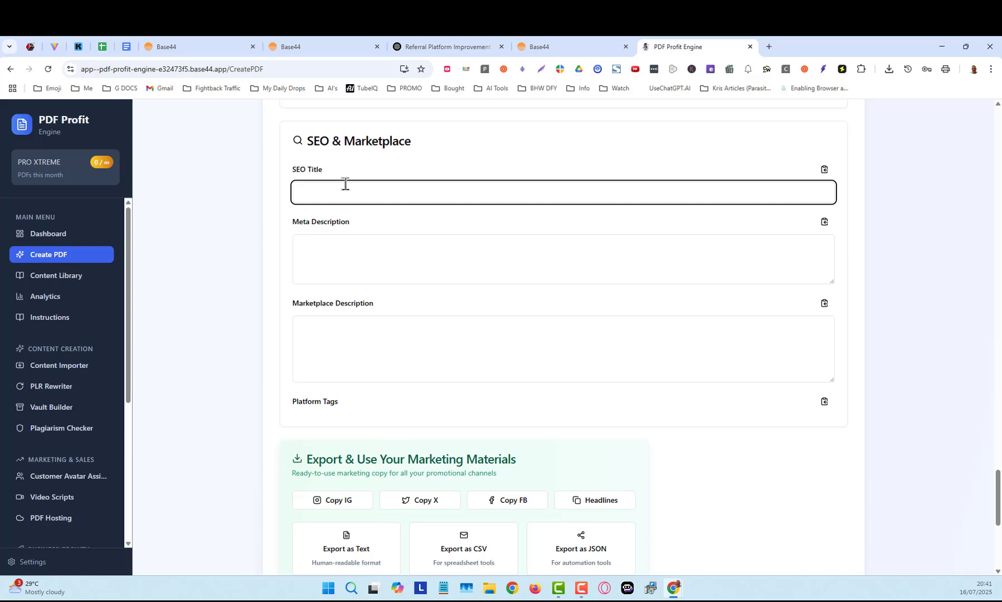
pyautogui.click(360, 254)
pyautogui.click(378, 329)
pyautogui.scroll(5, 677, 396)
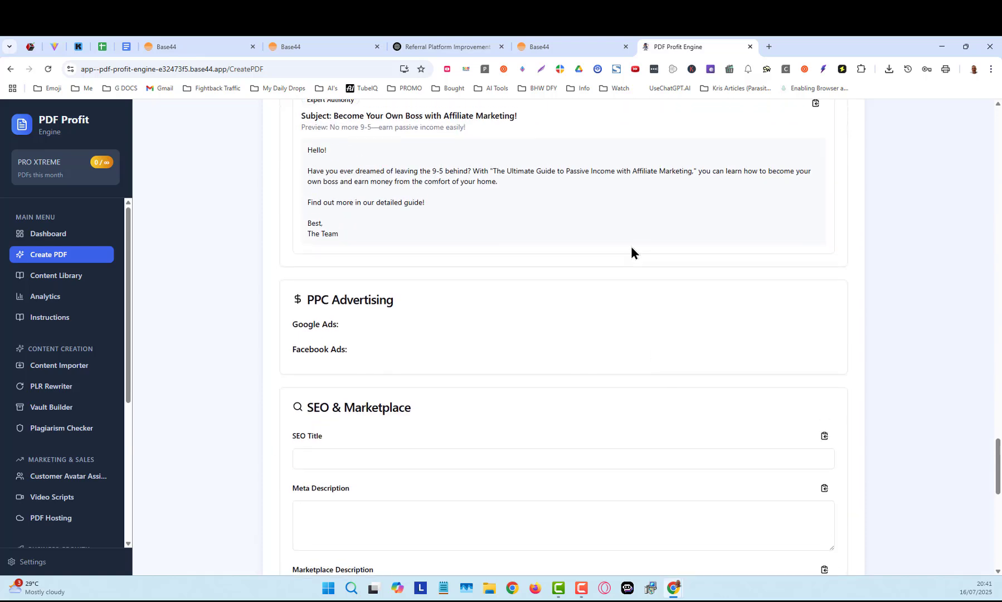
pyautogui.scroll(4, 631, 248)
pyautogui.scroll(-3, 513, 449)
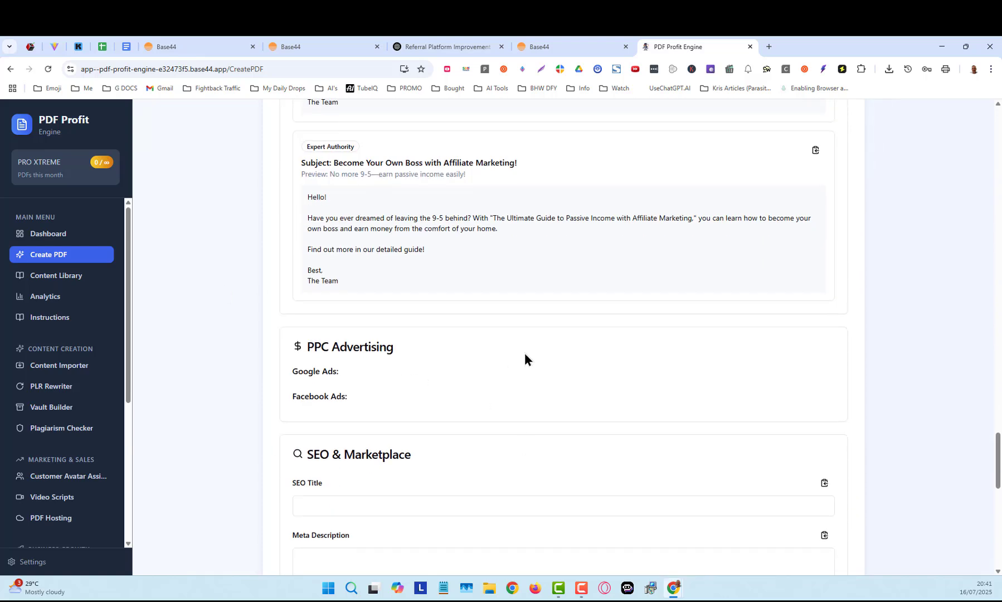
pyautogui.scroll(-4, 735, 480)
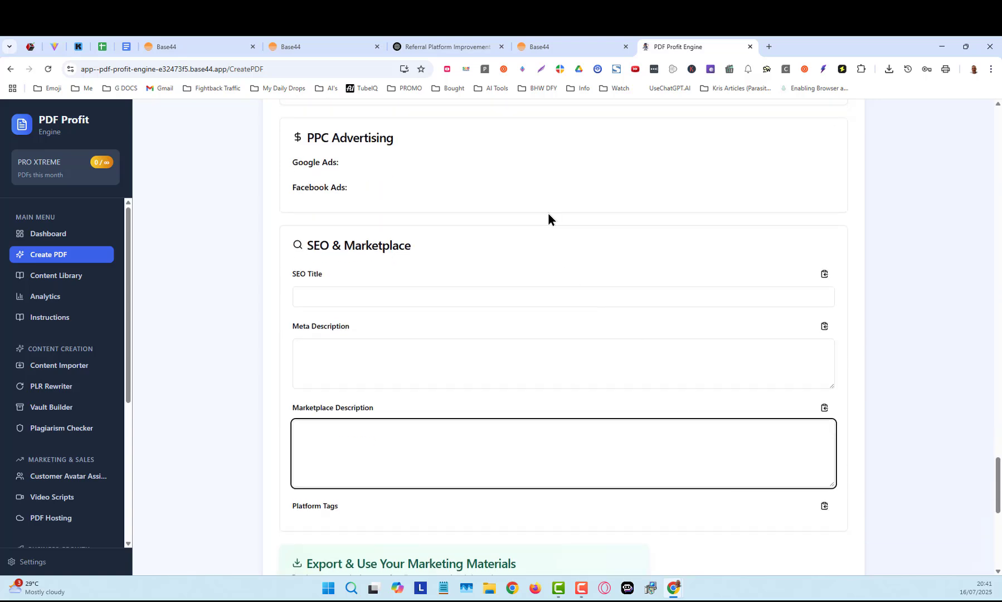
pyautogui.scroll(-6, 811, 392)
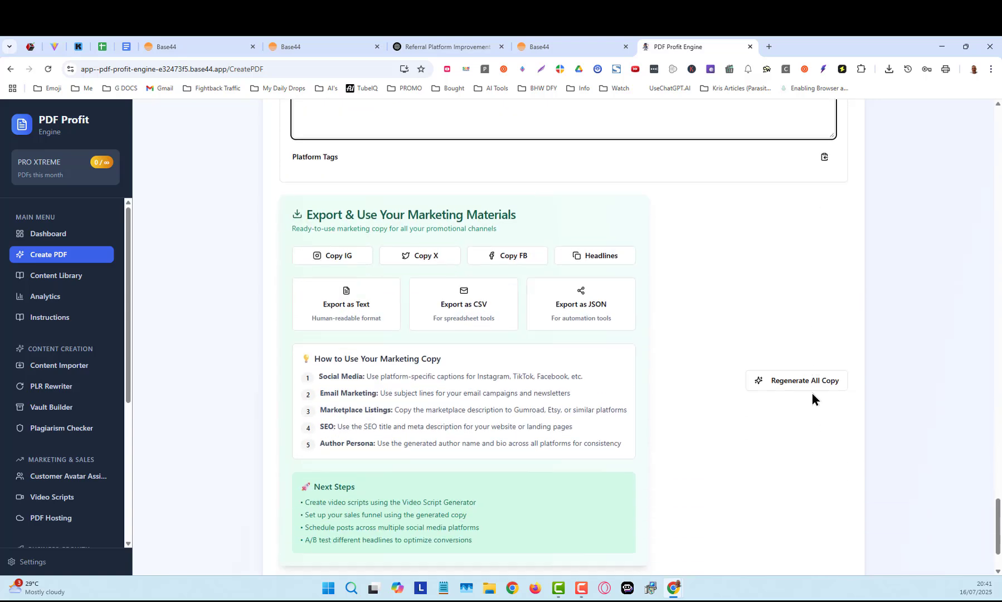
pyautogui.scroll(-1, 812, 392)
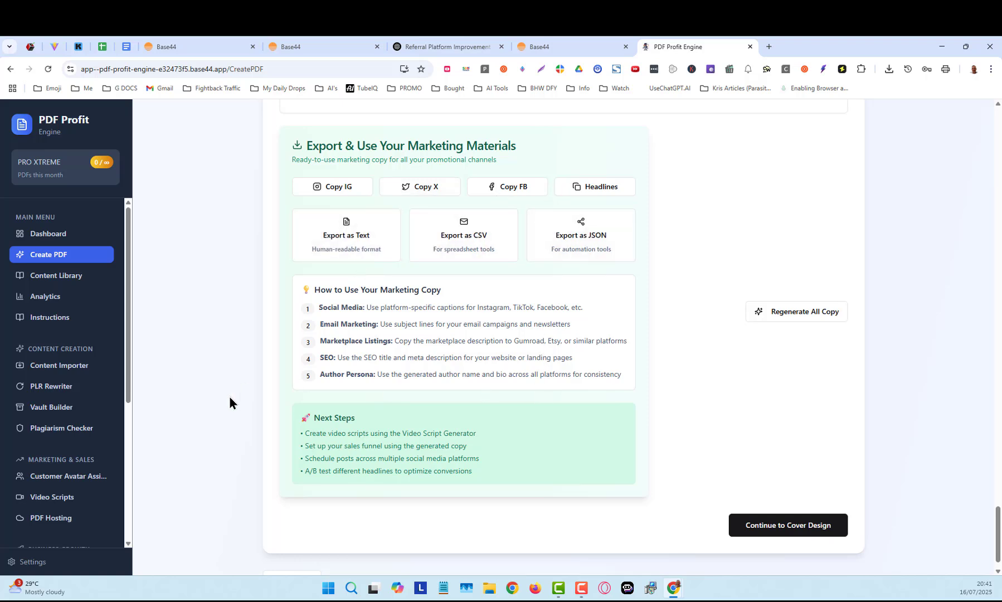
# Continue to the cover design, generate four cover concepts and select the Minimalist graphic design one
pyautogui.click(788, 530)
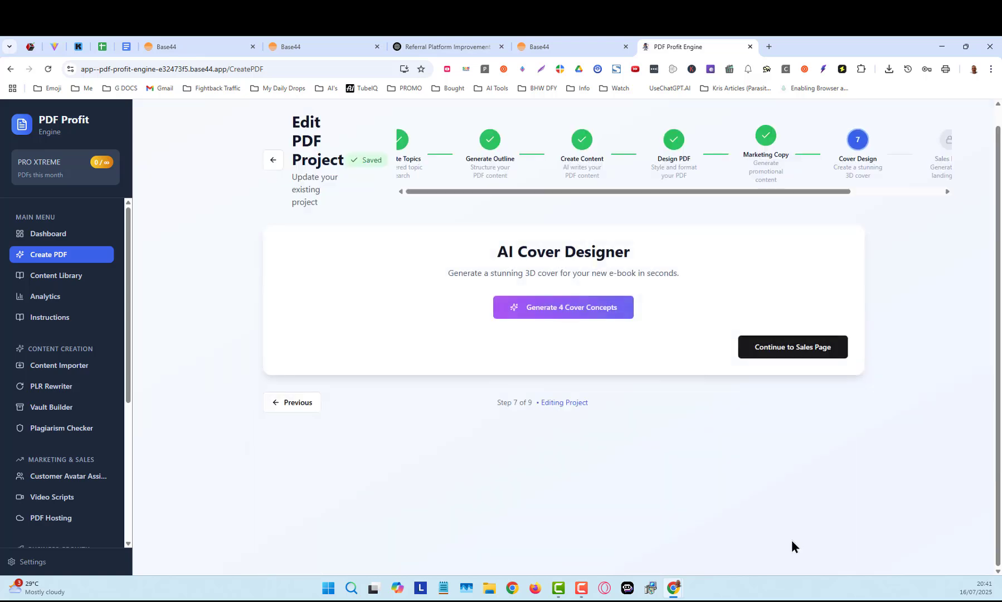
pyautogui.click(567, 315)
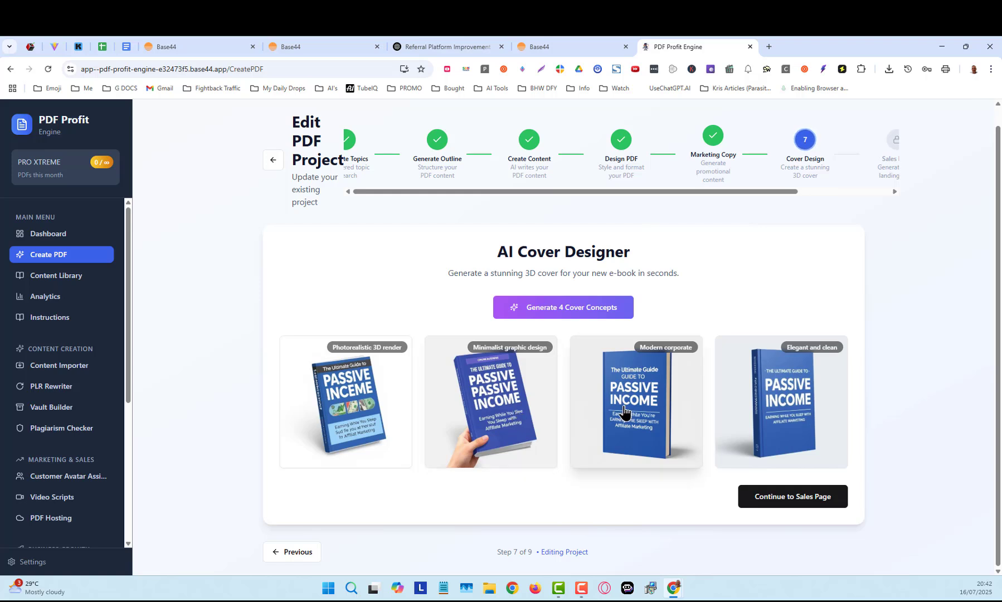
pyautogui.click(495, 401)
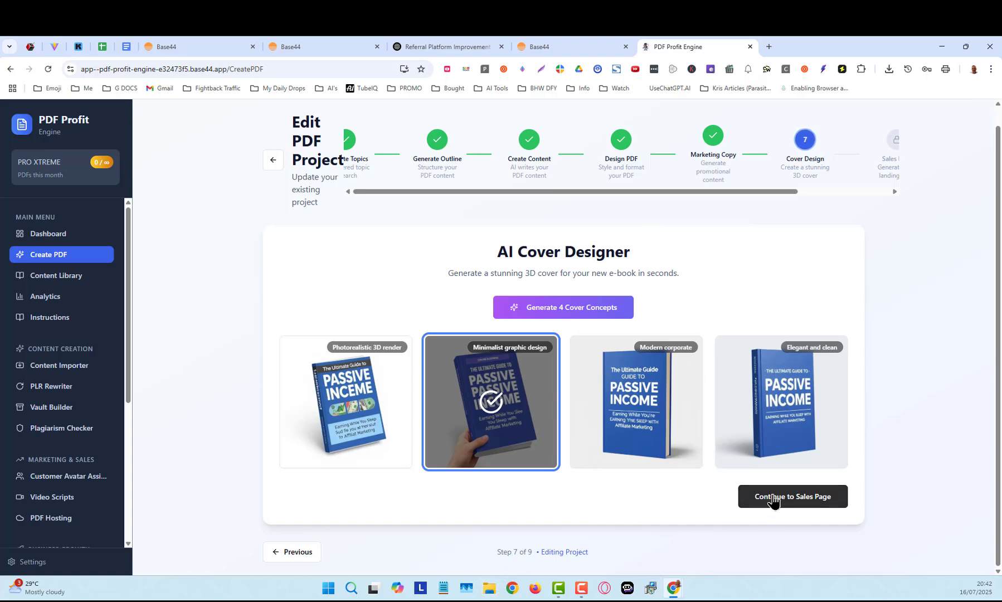
# Continue to the sales page step and generate the sales page copy
pyautogui.click(804, 498)
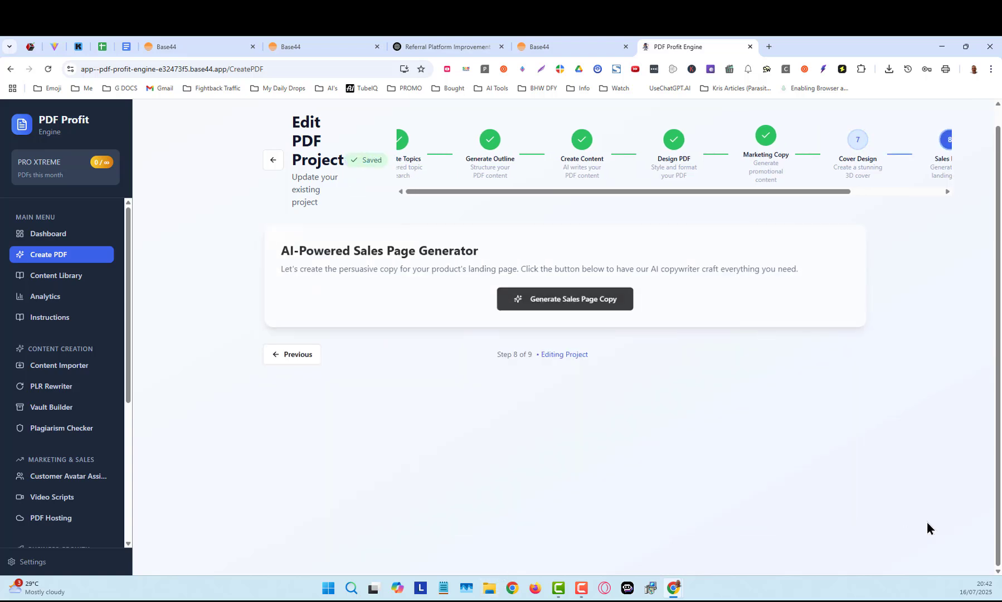
pyautogui.click(569, 301)
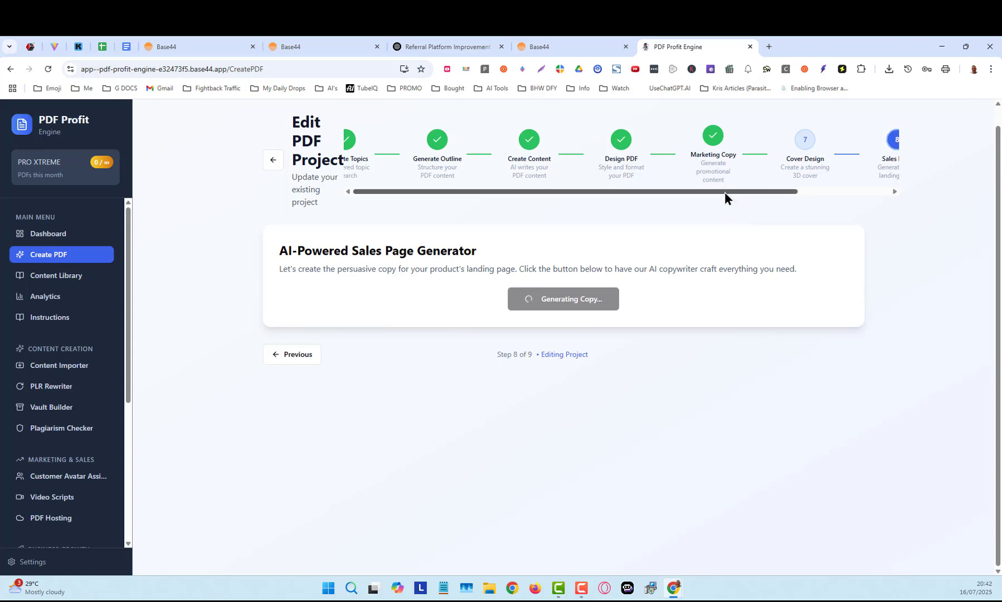
pyautogui.moveTo(724, 192); pyautogui.dragTo(831, 186)
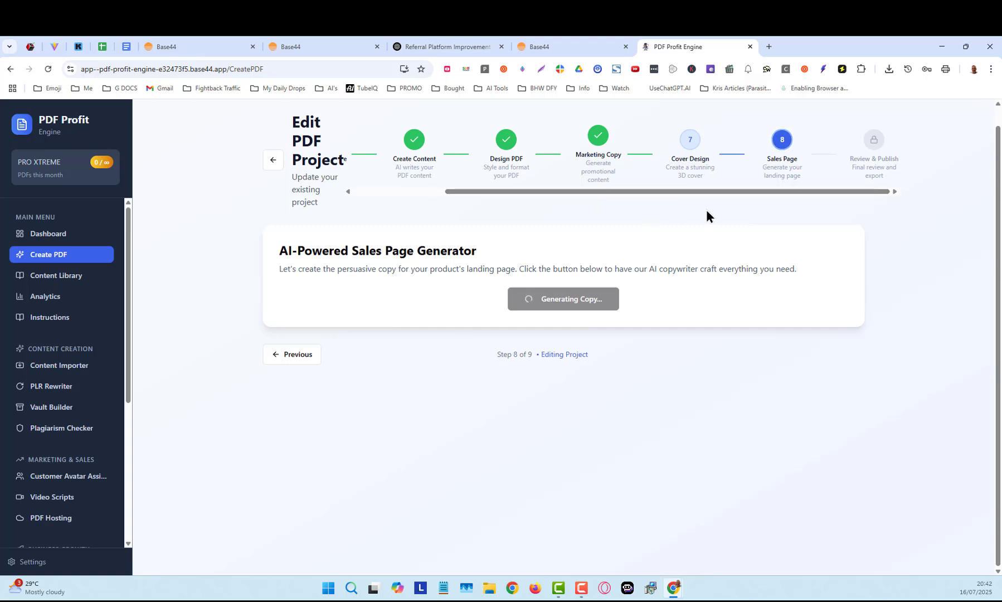
# Review the sales page copy from the headline to the FAQ, then save it and continue to the final review
pyautogui.scroll(-1, 873, 376)
pyautogui.scroll(-2, 874, 374)
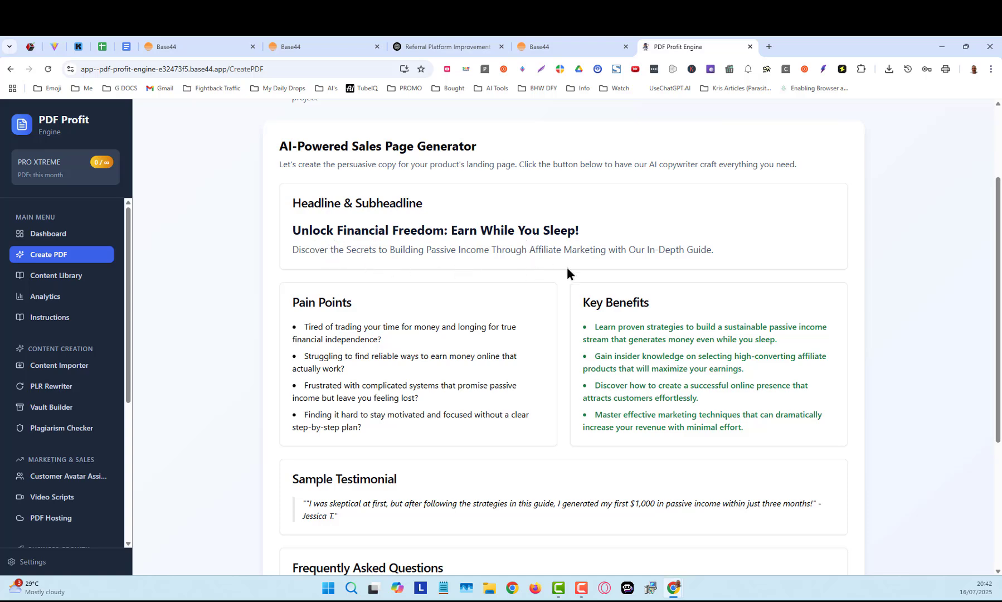
pyautogui.scroll(-2, 582, 269)
pyautogui.scroll(-2, 664, 259)
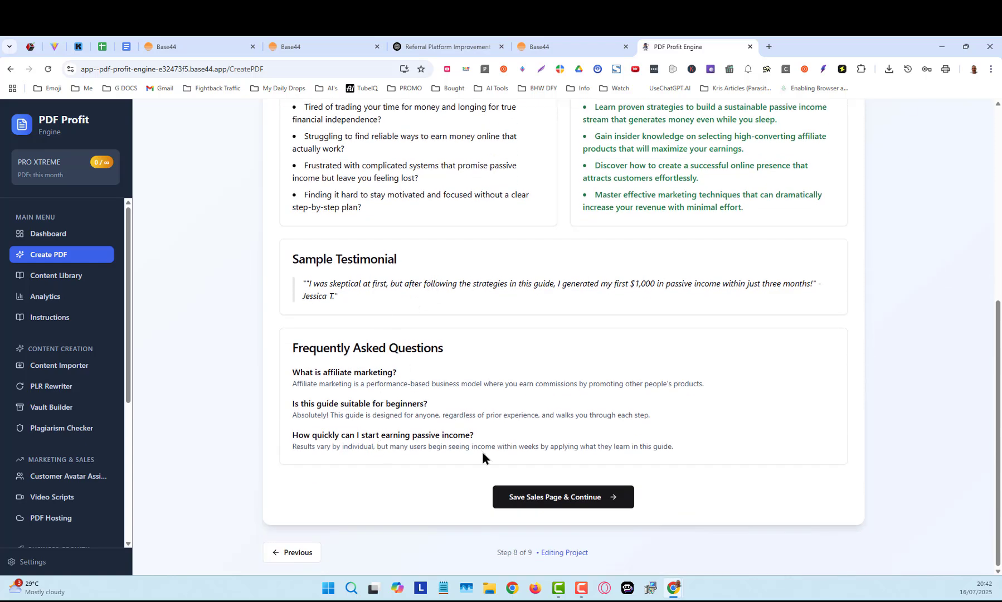
pyautogui.scroll(5, 526, 270)
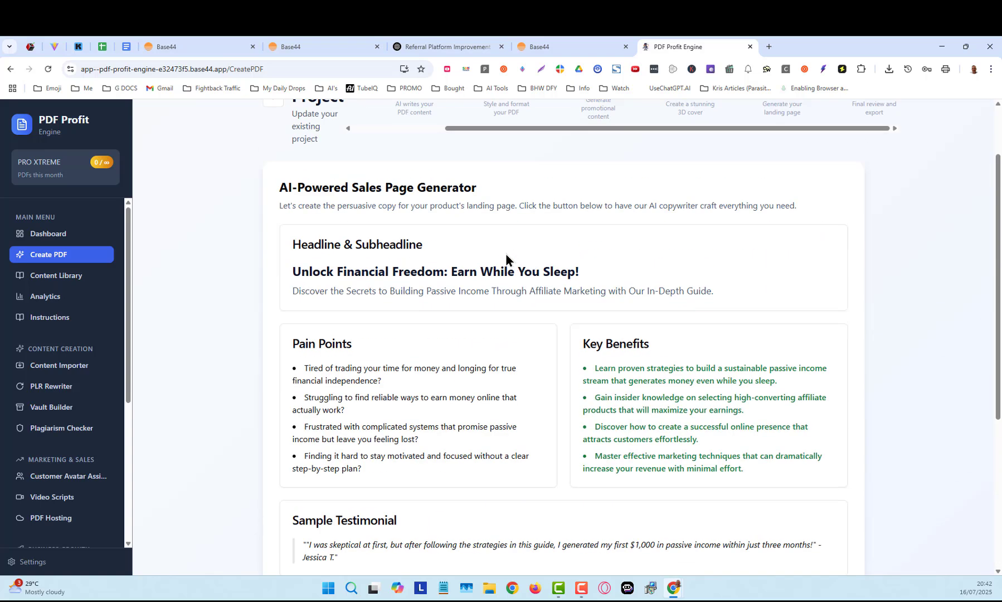
pyautogui.moveTo(290, 244); pyautogui.dragTo(715, 447)
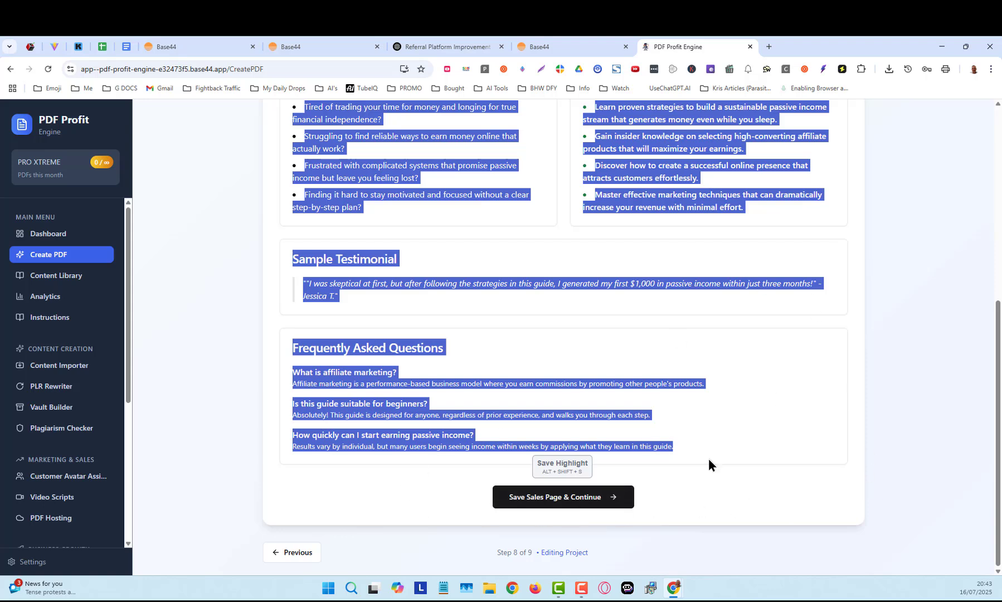
pyautogui.click(553, 497)
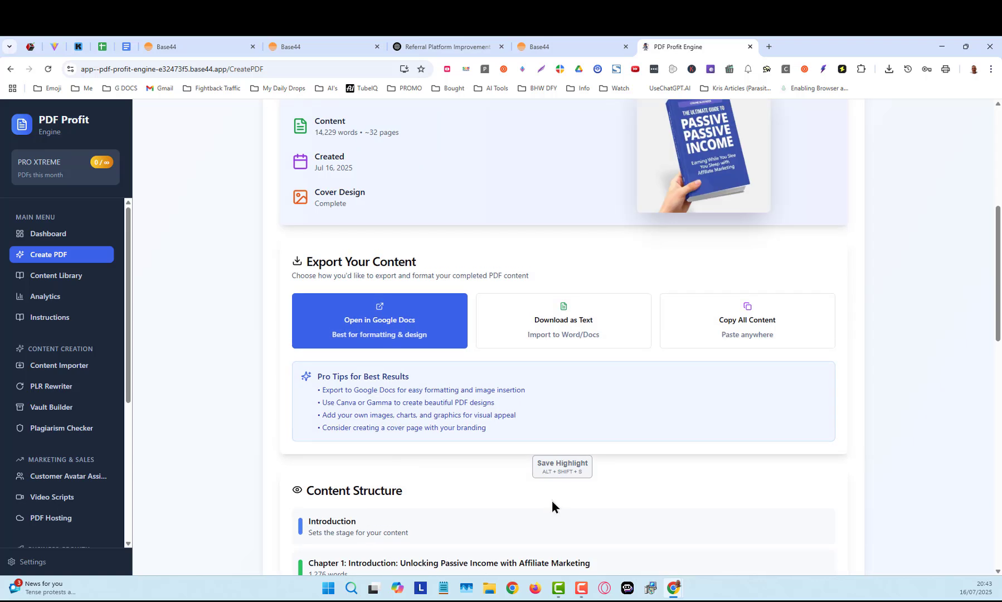
# Look through the completed project's export options, content structure, marketing materials and next steps, ending at the project summary
pyautogui.scroll(-3, 791, 426)
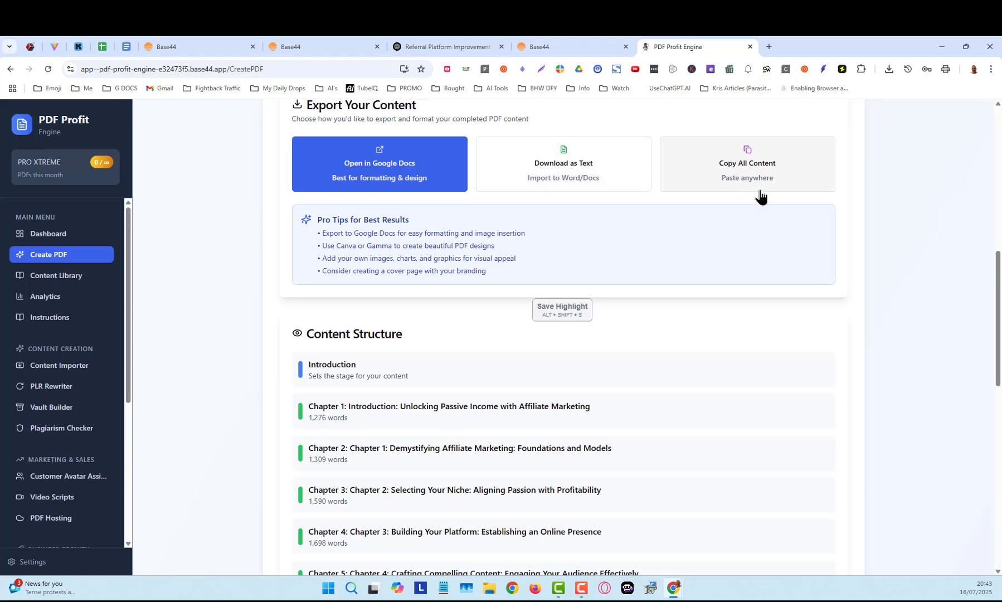
pyautogui.scroll(-1, 830, 356)
pyautogui.scroll(-4, 830, 357)
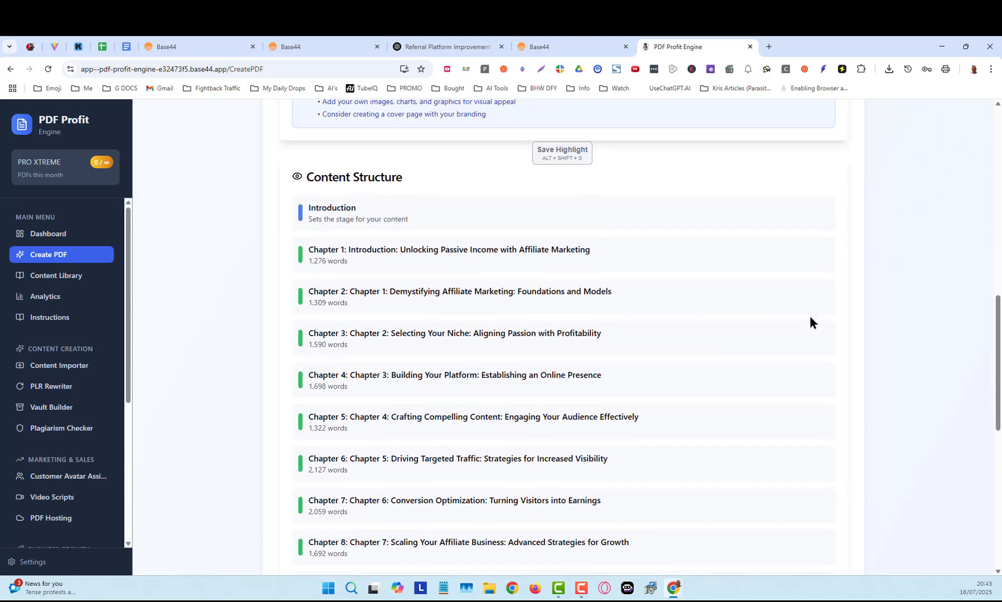
pyautogui.scroll(-4, 457, 189)
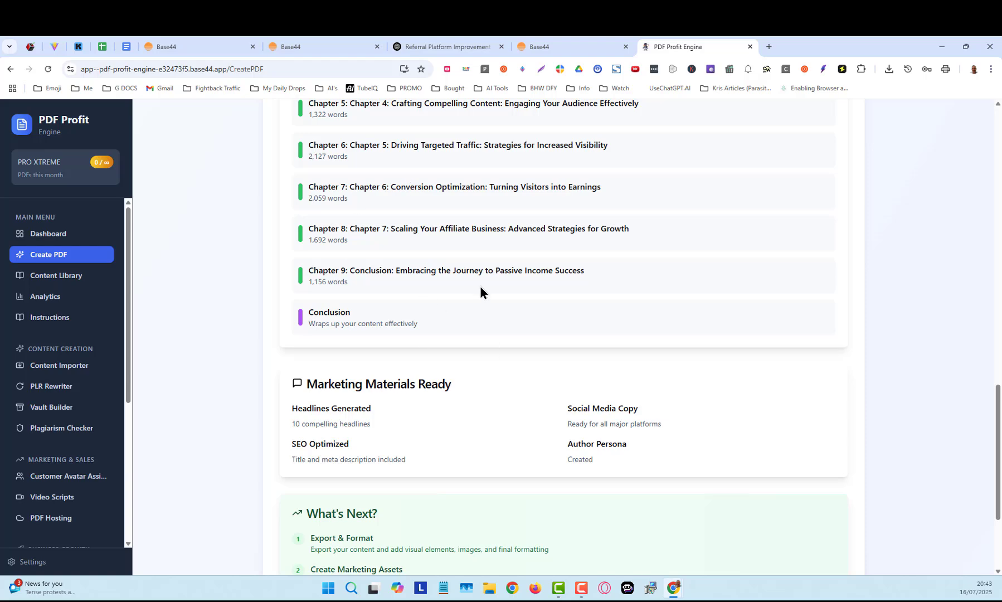
pyautogui.scroll(-1, 532, 294)
pyautogui.scroll(2, 501, 288)
pyautogui.scroll(3, 419, 261)
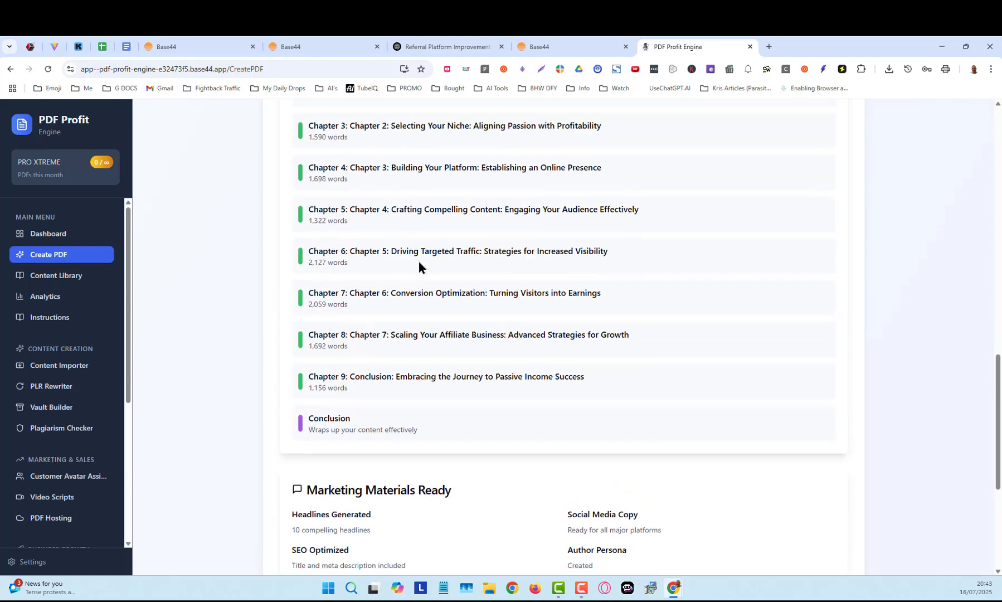
pyautogui.scroll(4, 463, 445)
pyautogui.scroll(-9, 460, 433)
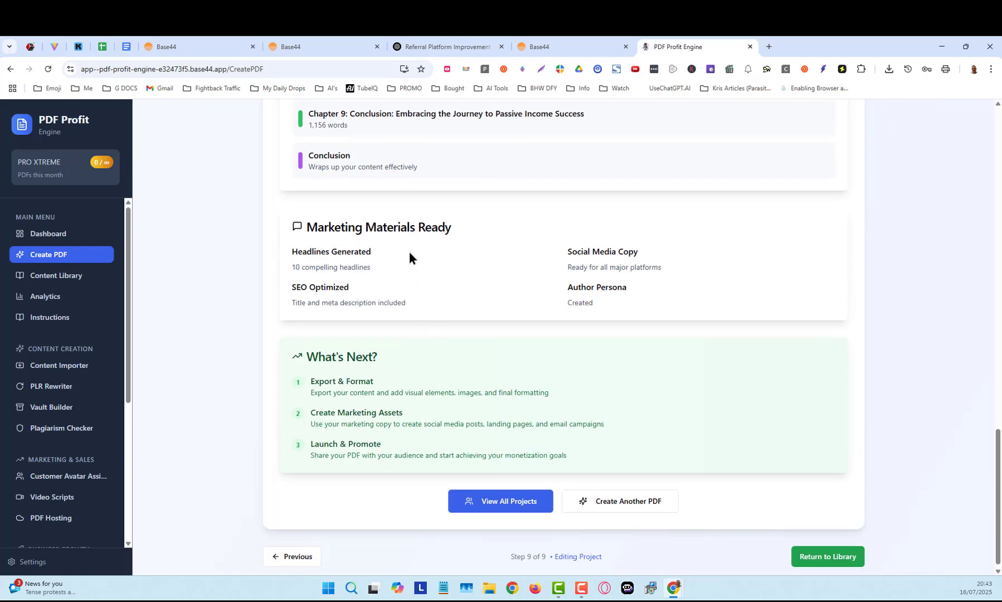
pyautogui.scroll(-1, 542, 298)
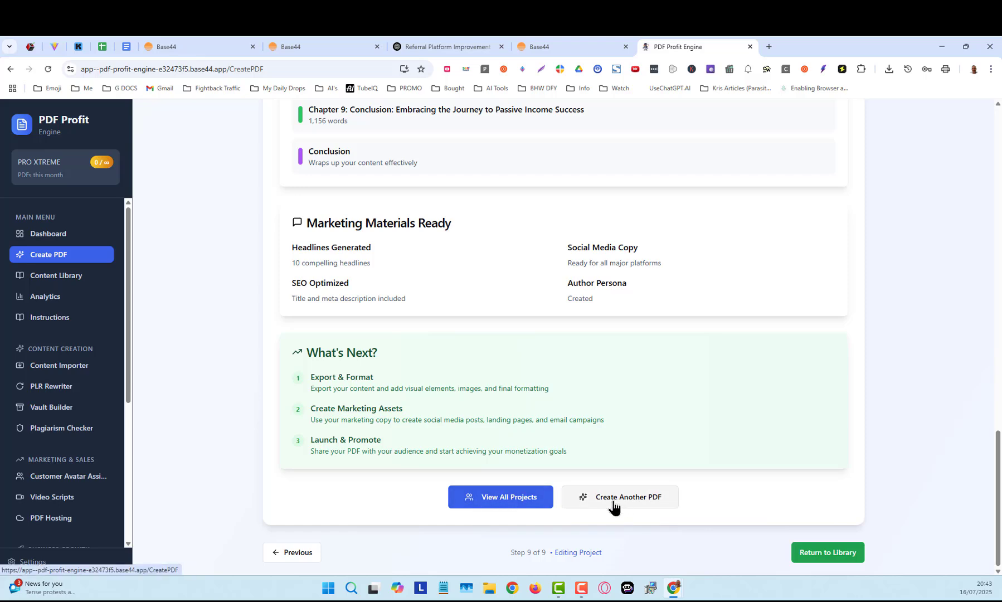
pyautogui.scroll(15, 718, 423)
pyautogui.scroll(4, 719, 385)
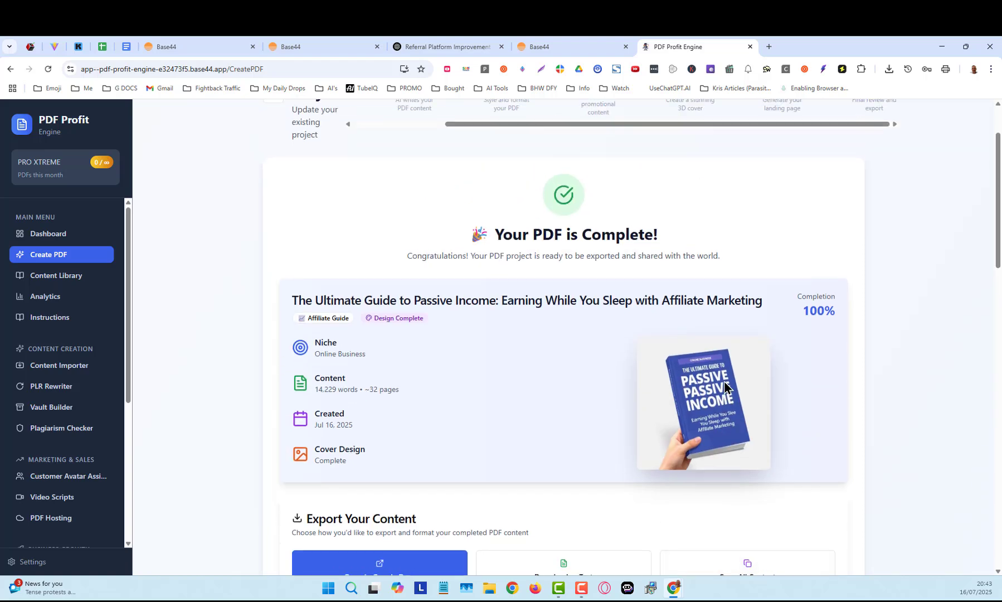
# Try to export the completed guide to Google Docs, and close the tab it opens
pyautogui.scroll(-5, 864, 422)
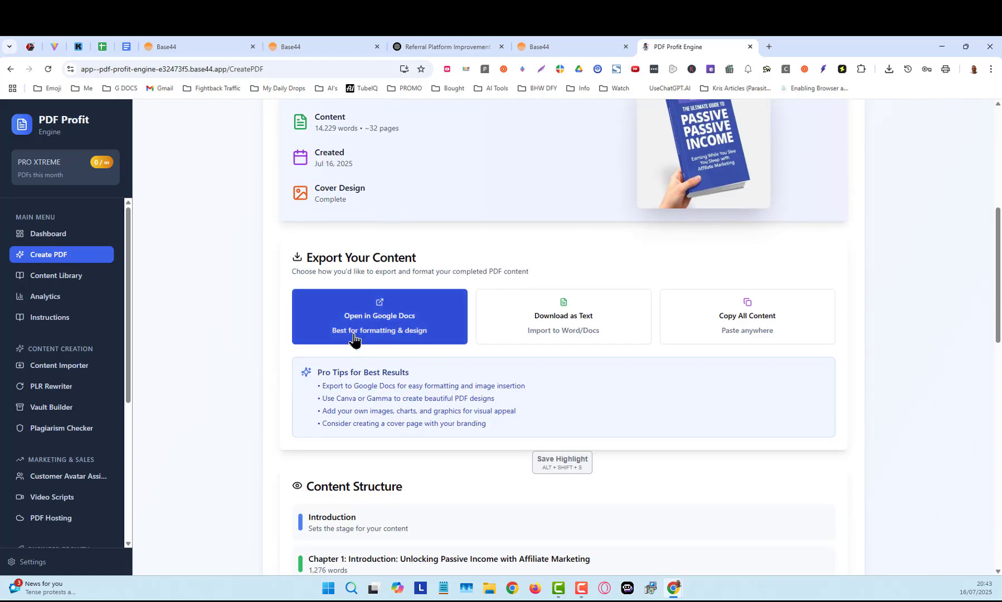
pyautogui.click(398, 321)
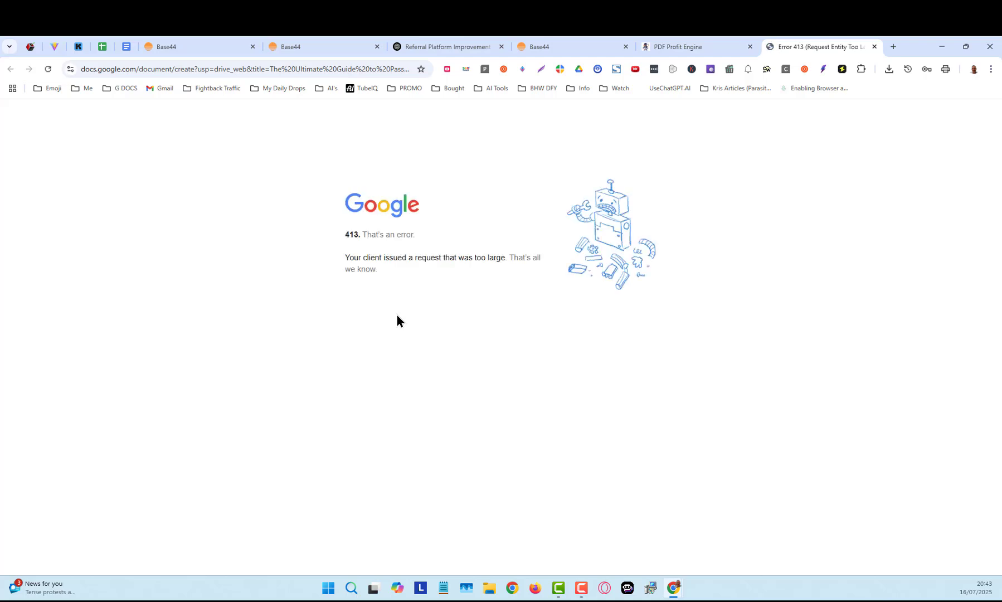
pyautogui.moveTo(346, 184); pyautogui.dragTo(438, 275)
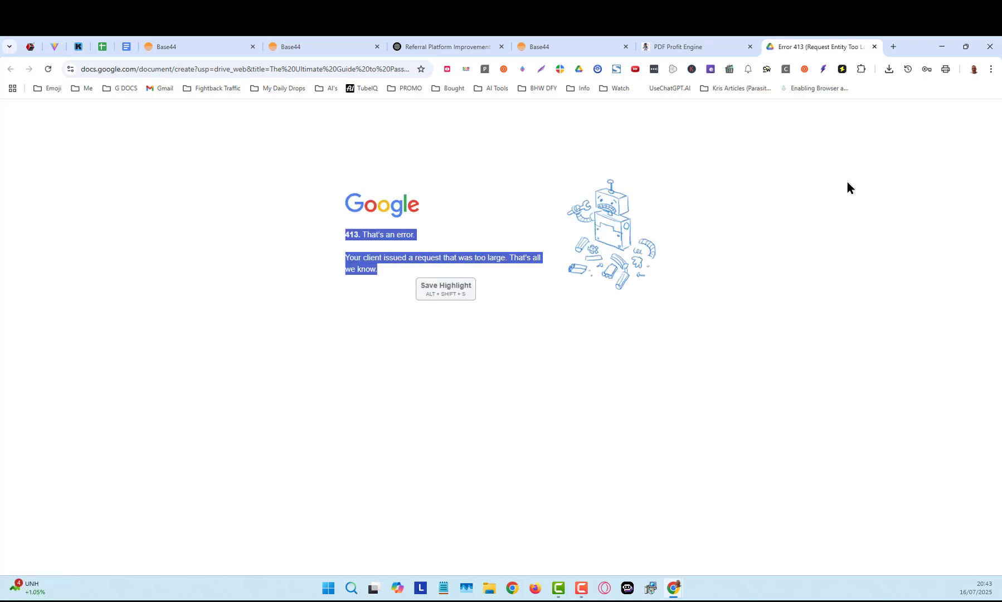
pyautogui.click(873, 46)
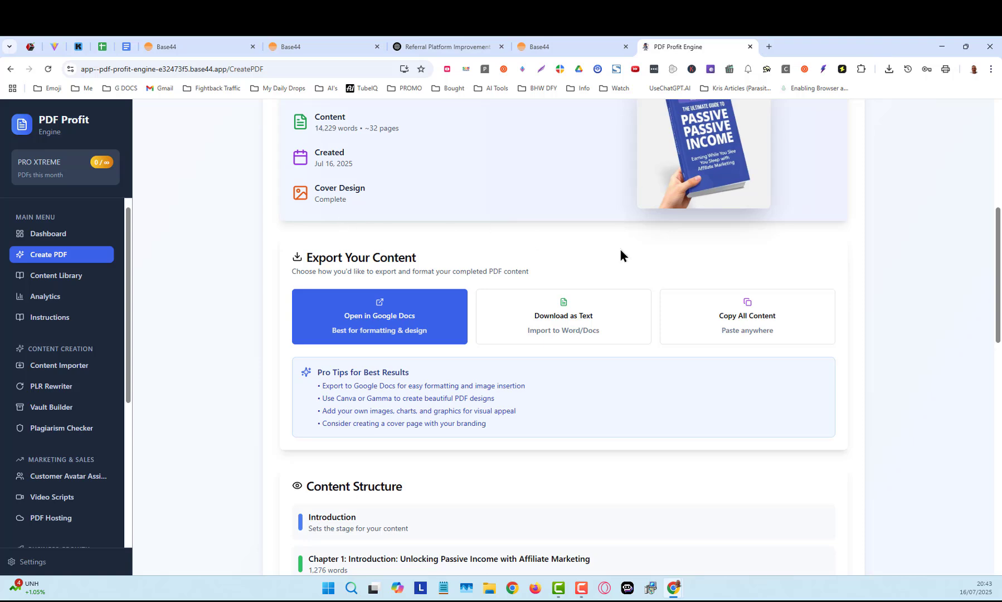
# Copy all of the guide's content and paste it into a new Google Docs document
pyautogui.click(742, 317)
pyautogui.click(558, 69)
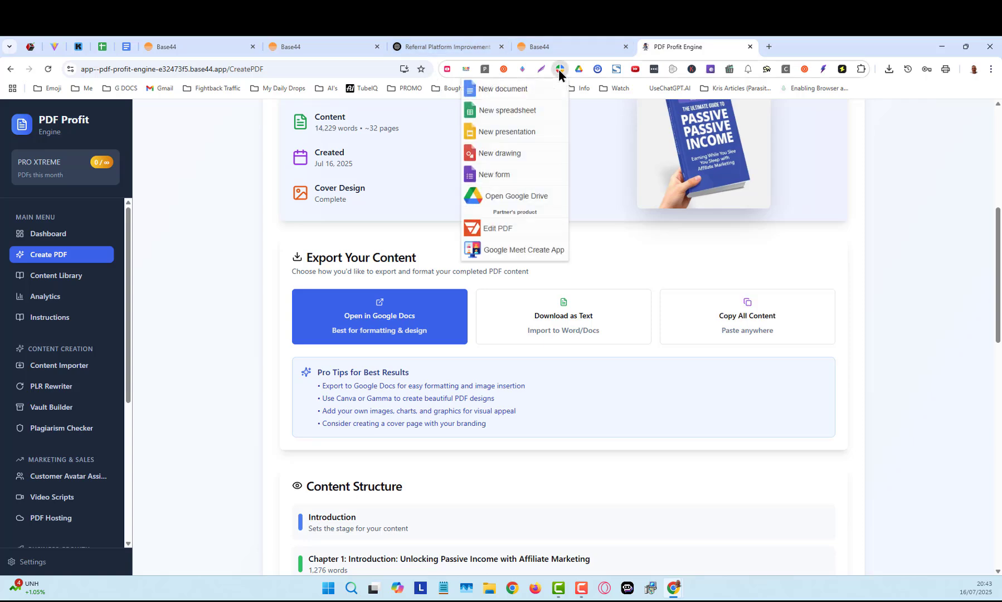
pyautogui.click(524, 89)
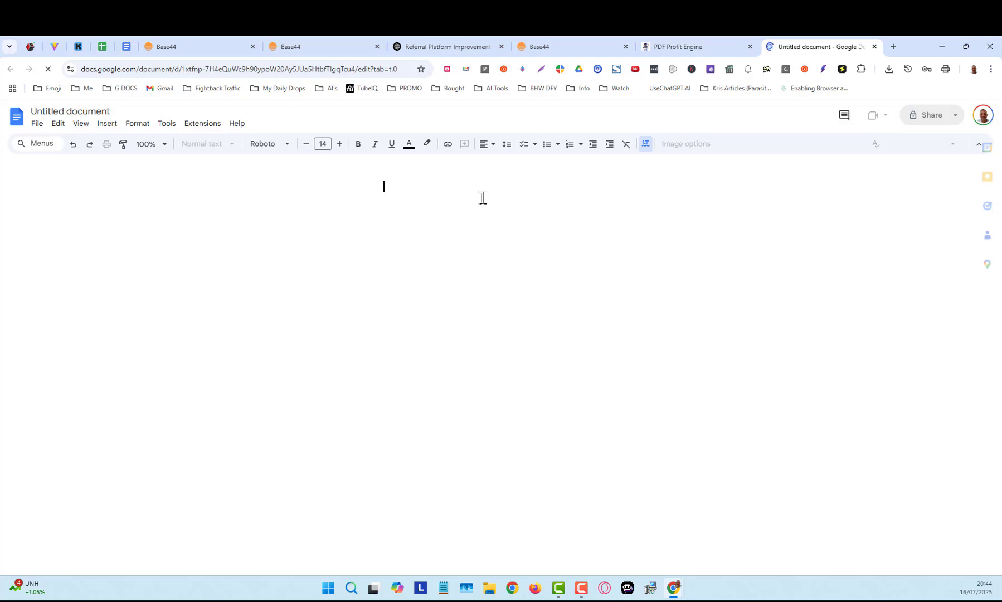
pyautogui.rightClick(372, 188)
pyautogui.click(420, 256)
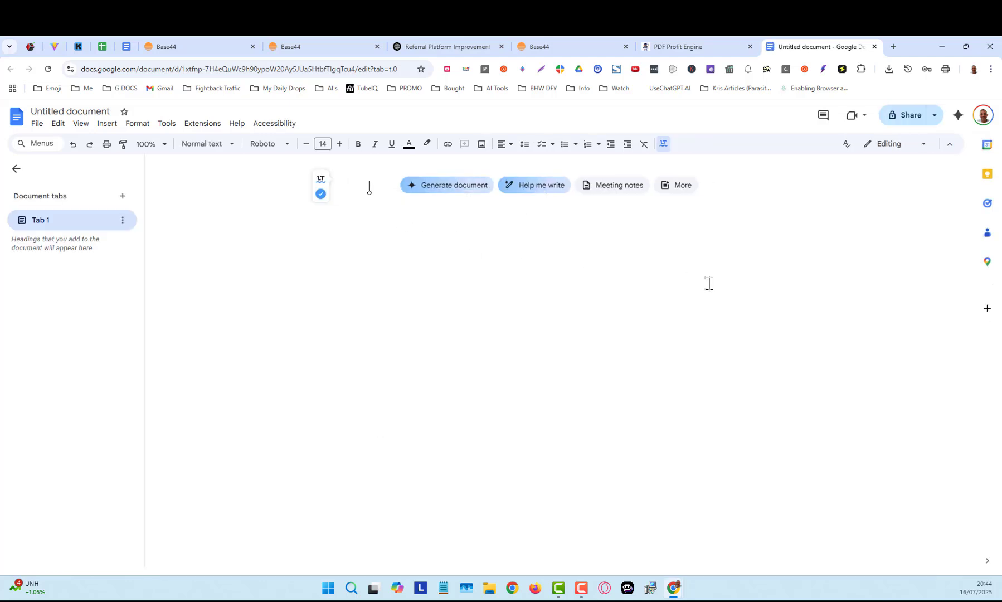
pyautogui.hotkey('ctrl', 'v')
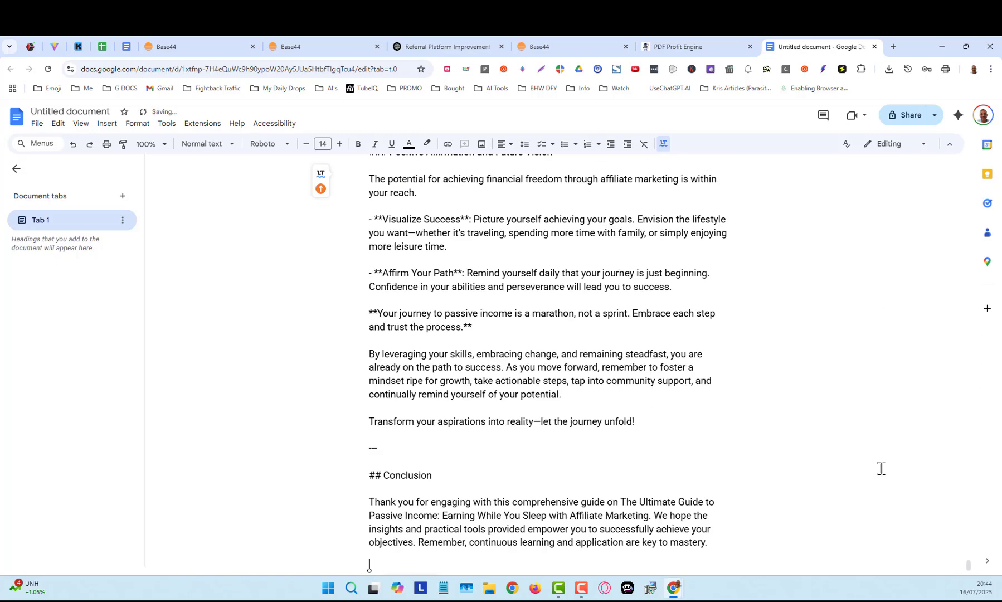
# Remove the leading "# " from the guide's title at the start of the document and select the whole title
pyautogui.scroll(5, 877, 467)
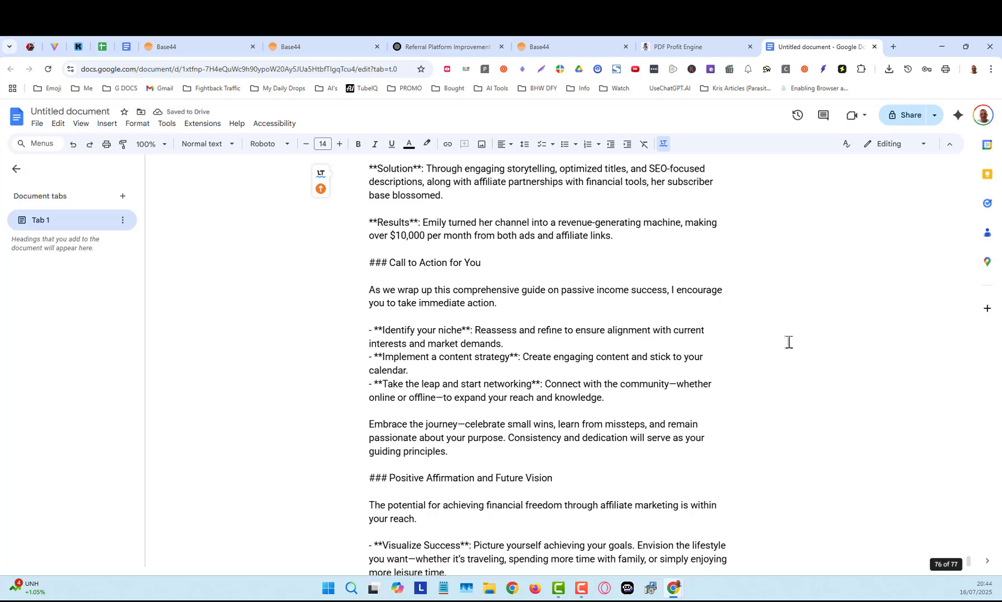
pyautogui.scroll(1, 789, 342)
pyautogui.scroll(-1, 787, 344)
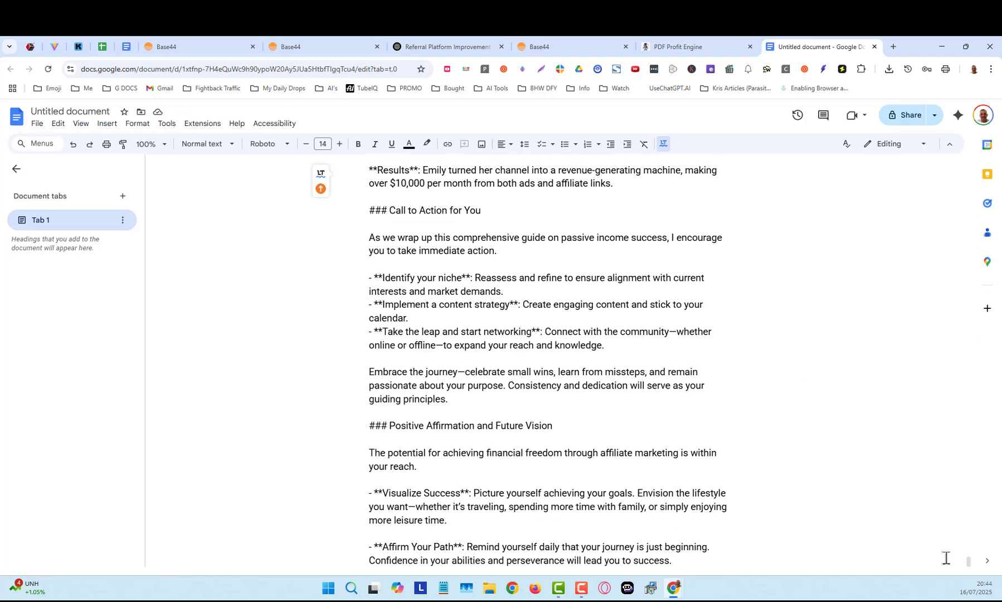
pyautogui.moveTo(971, 559); pyautogui.dragTo(962, 141)
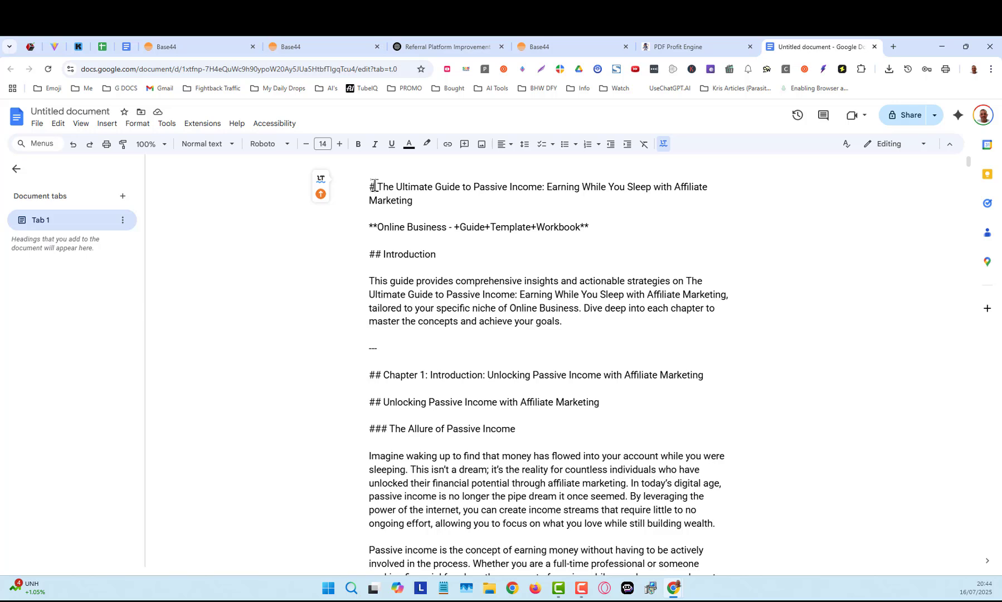
pyautogui.click(368, 186)
pyautogui.press('Delete')
pyautogui.press('Delete')
pyautogui.moveTo(421, 199); pyautogui.dragTo(362, 186)
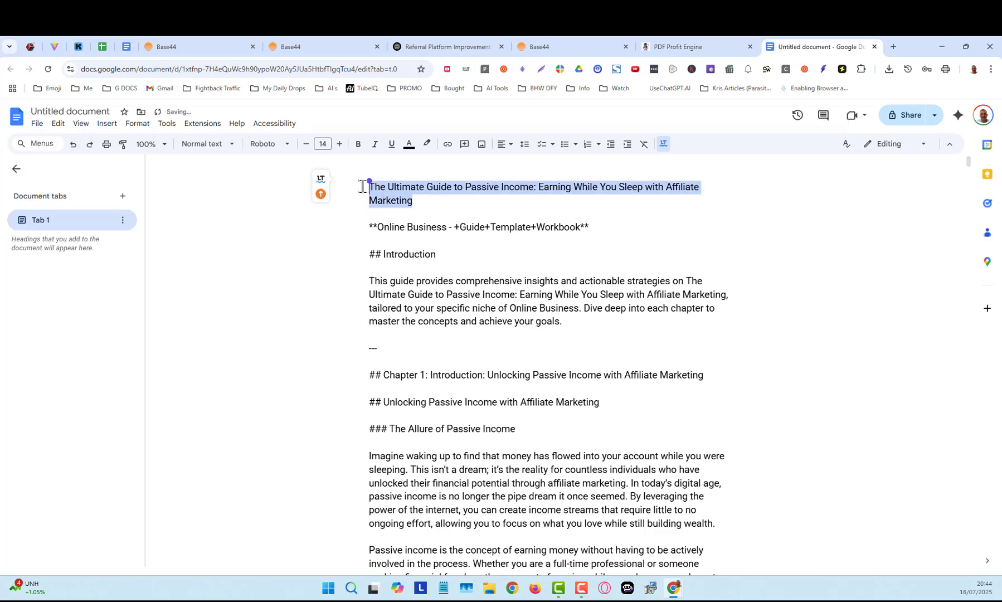
# Copy the title line and rename the document "The Ultimate Guide to Passive Income: Earning While You Sleep with Affiliate Marketing"
pyautogui.rightClick(397, 198)
pyautogui.click(429, 218)
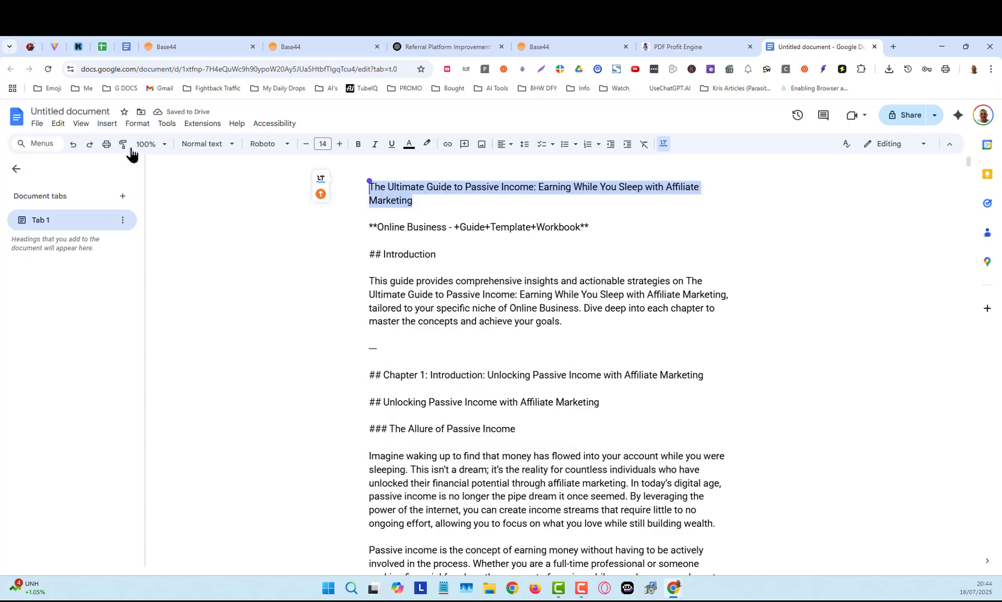
pyautogui.click(74, 110)
pyautogui.hotkey('ctrl', 'v')
pyautogui.press('Return')
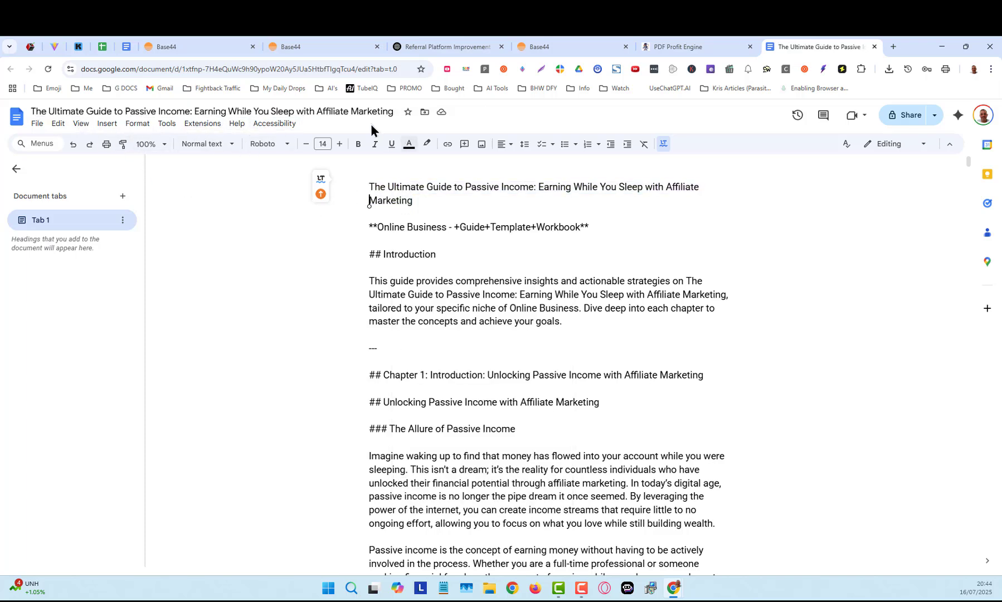
# Download the document as a PDF file into the Downloads folder, keeping the suggested file name
pyautogui.click(36, 124)
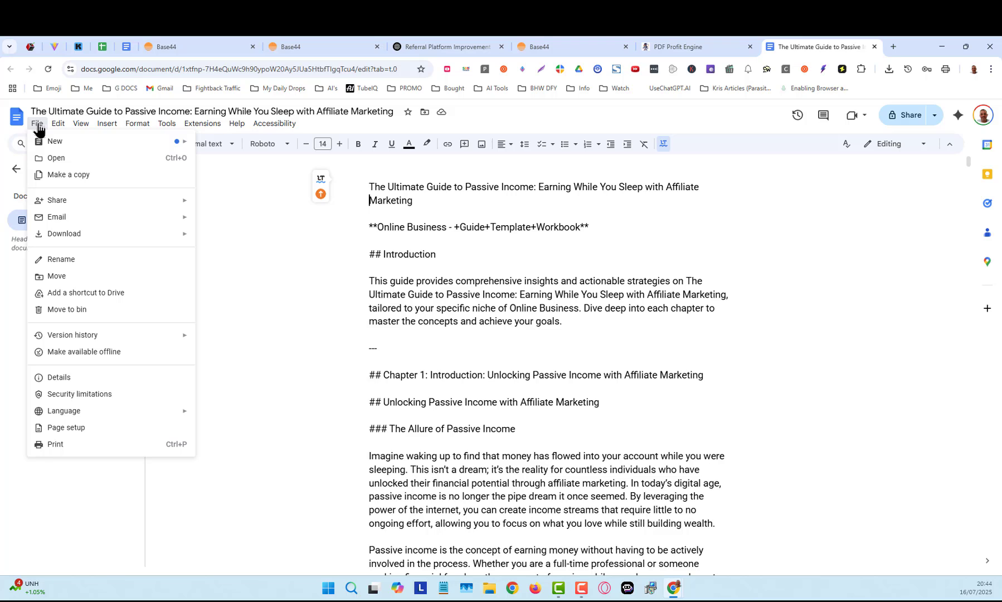
pyautogui.moveTo(75, 236)
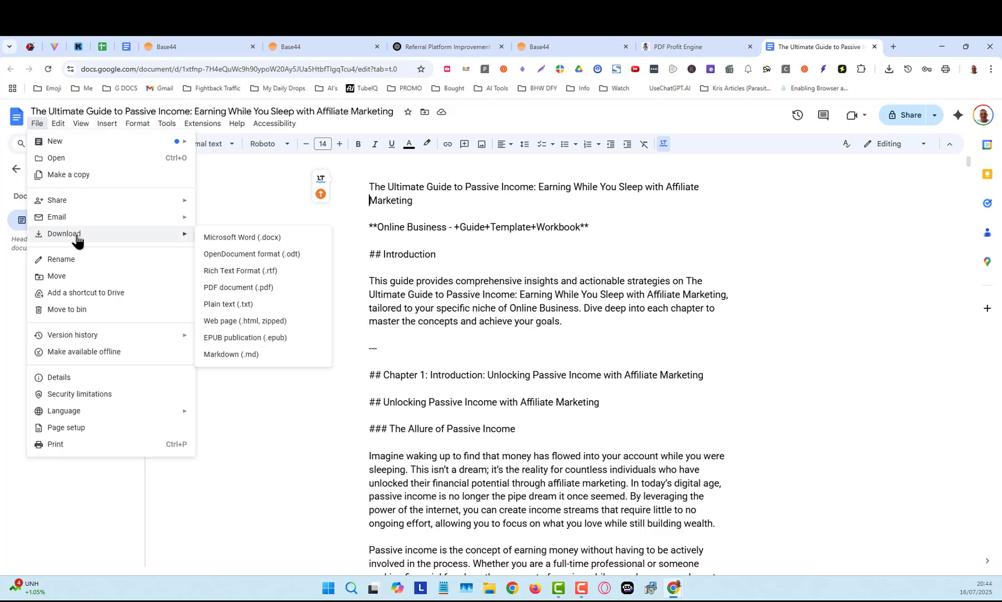
pyautogui.click(244, 289)
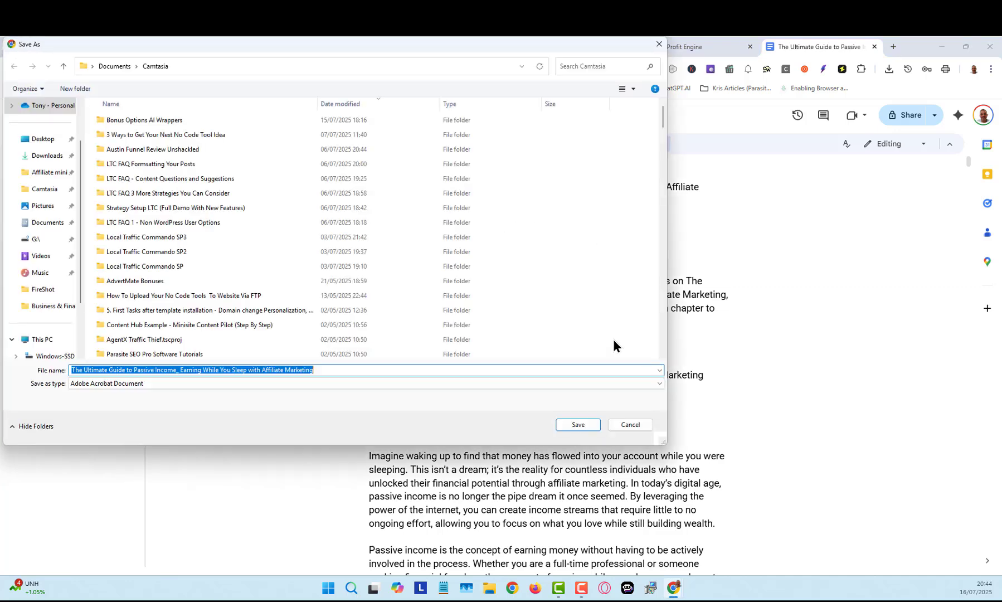
pyautogui.click(47, 158)
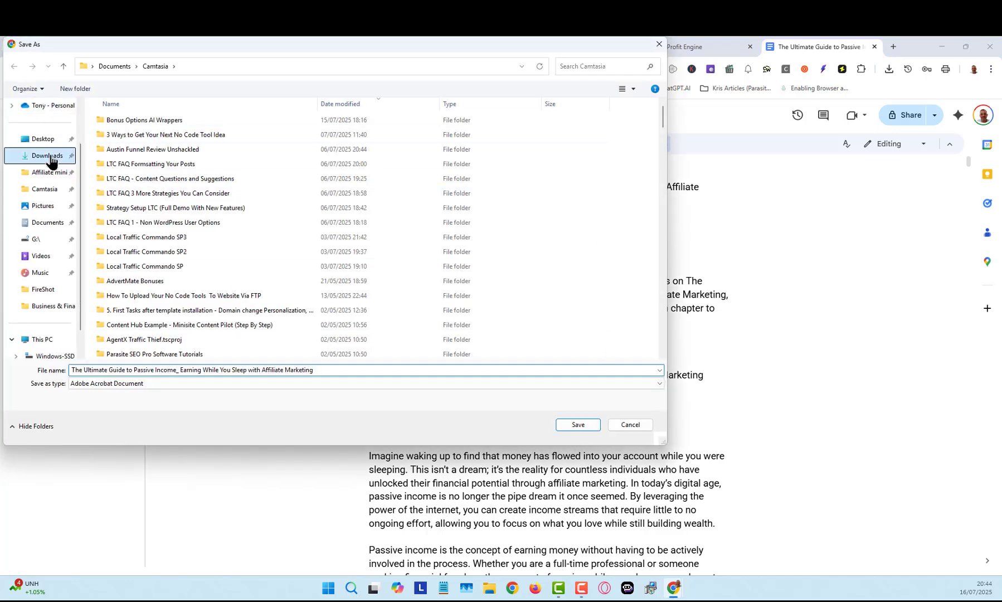
pyautogui.click(578, 424)
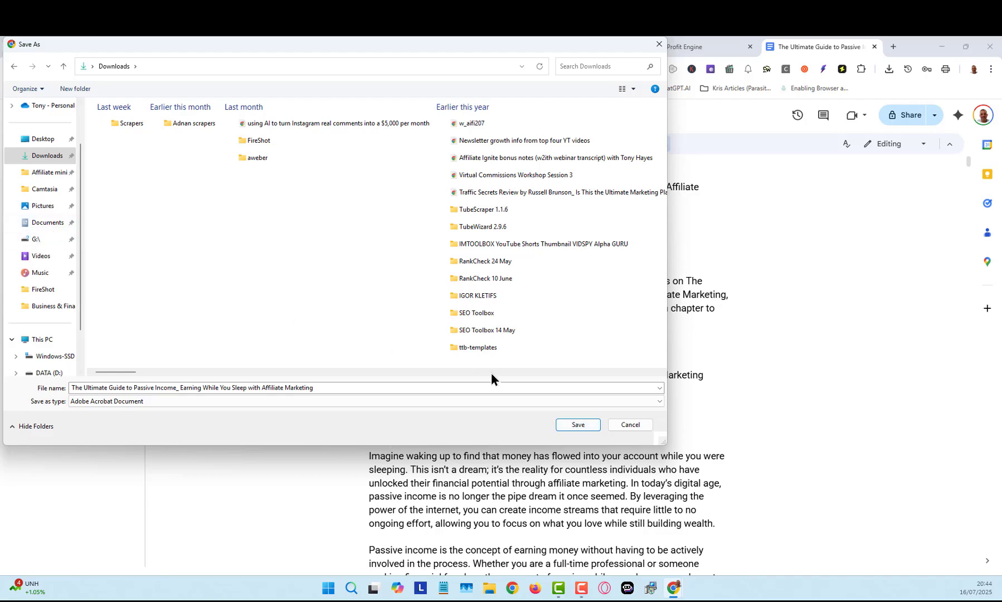
pyautogui.click(578, 424)
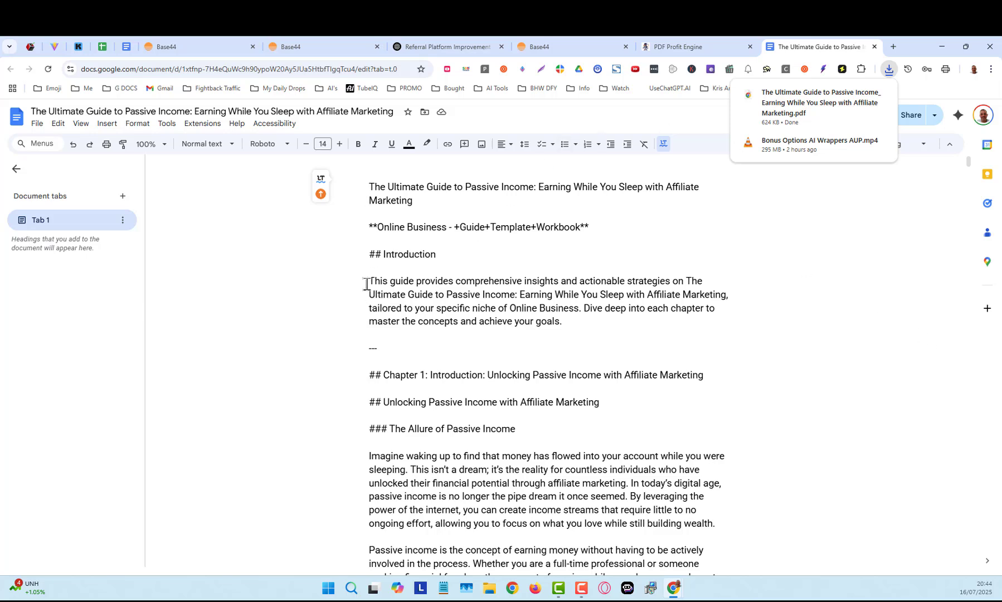
pyautogui.moveTo(369, 281); pyautogui.dragTo(565, 322)
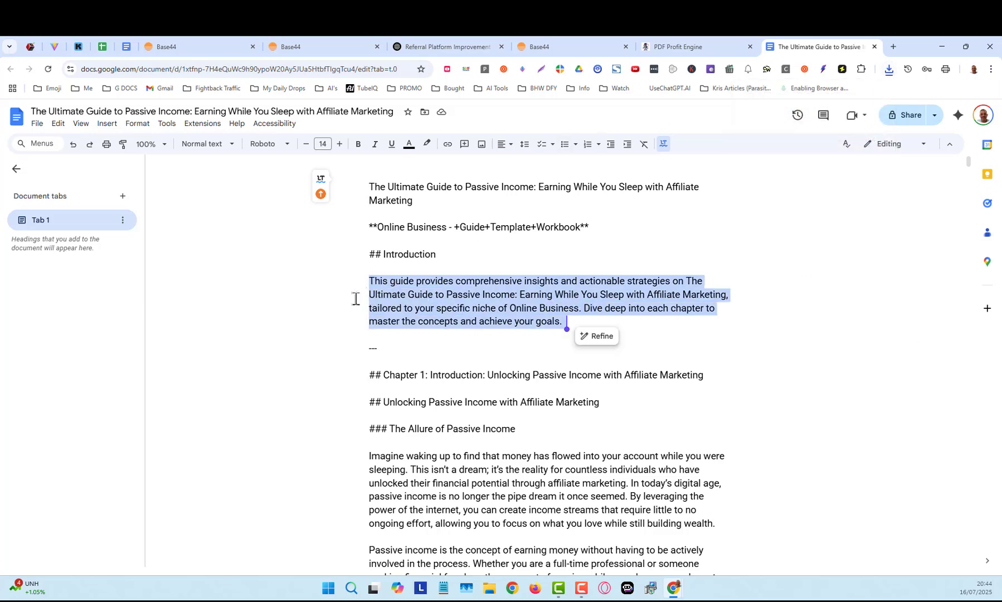
pyautogui.click(763, 308)
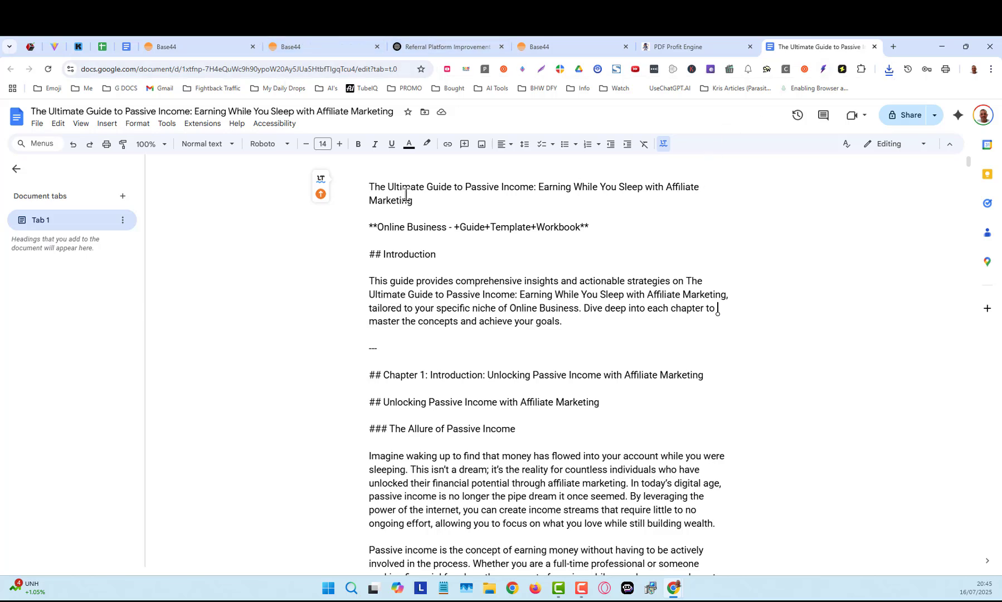
# Open napkin.ai in a new browser tab and sign in to the Napkin workspace
pyautogui.click(893, 47)
pyautogui.click(370, 68)
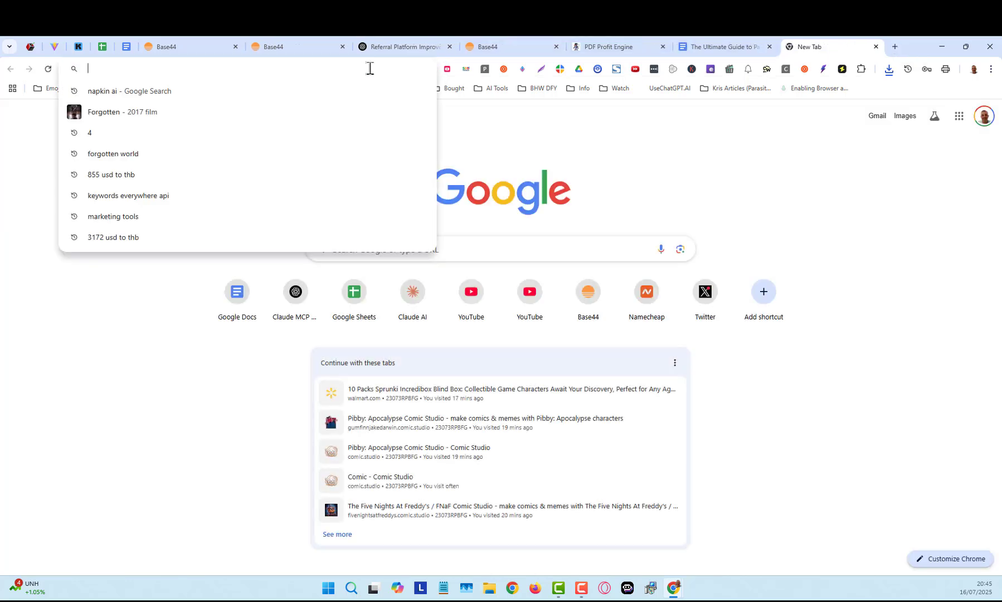
pyautogui.write('napk')
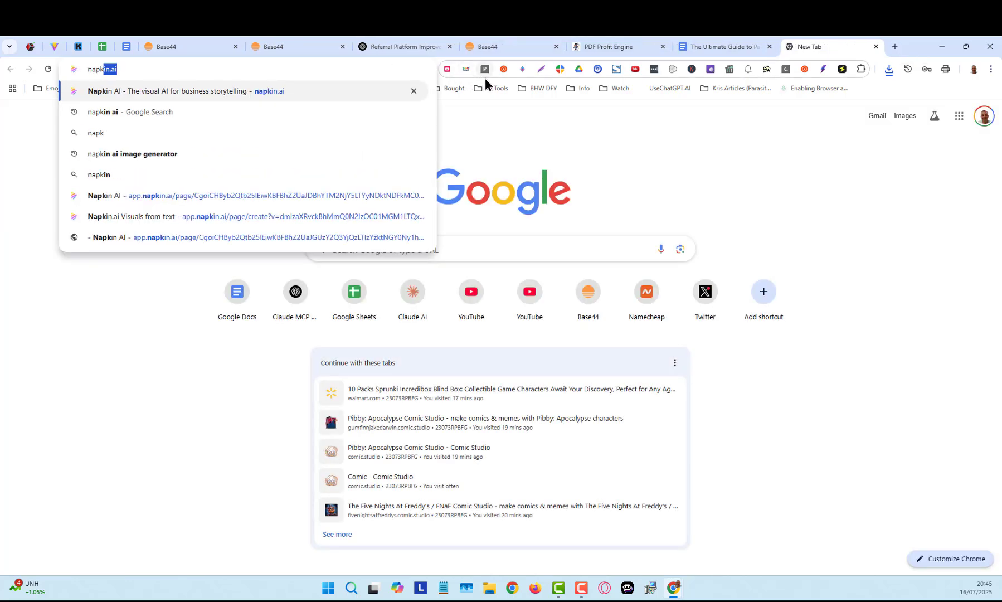
pyautogui.write('in')
pyautogui.press('Return')
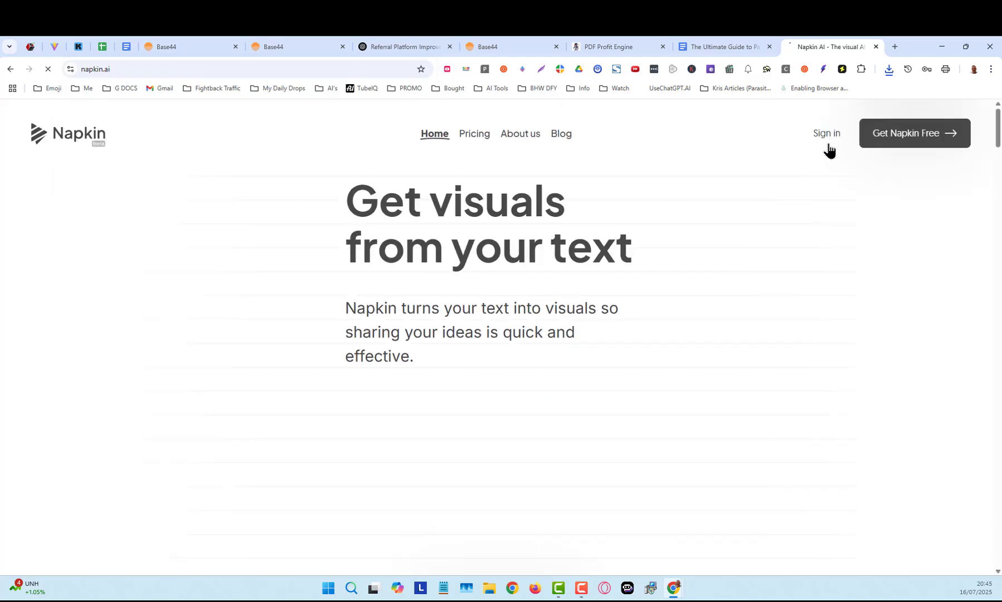
pyautogui.click(827, 144)
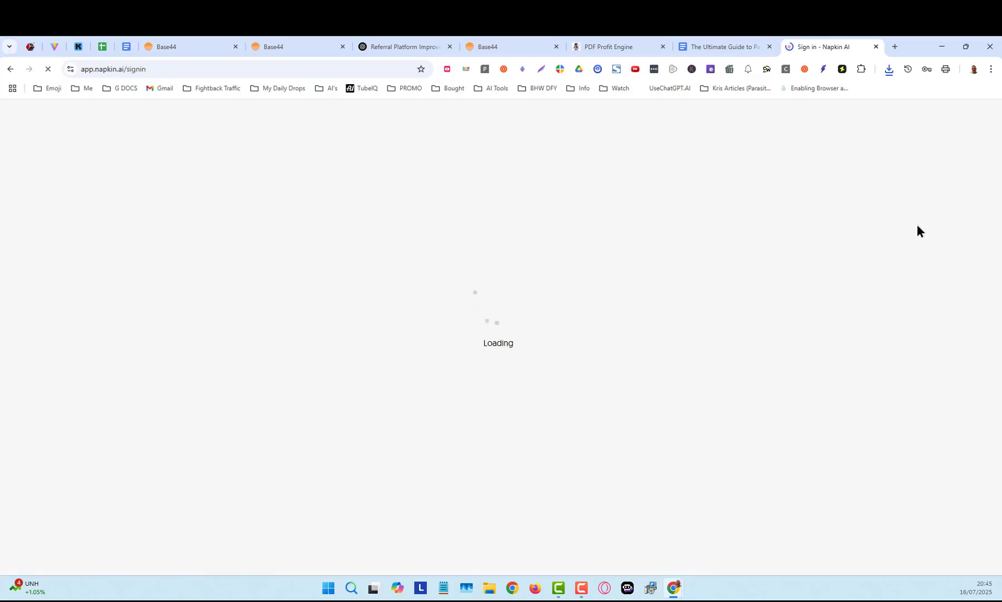
# Copy the entire text of the Google Docs guide and return to Napkin AI
pyautogui.click(720, 44)
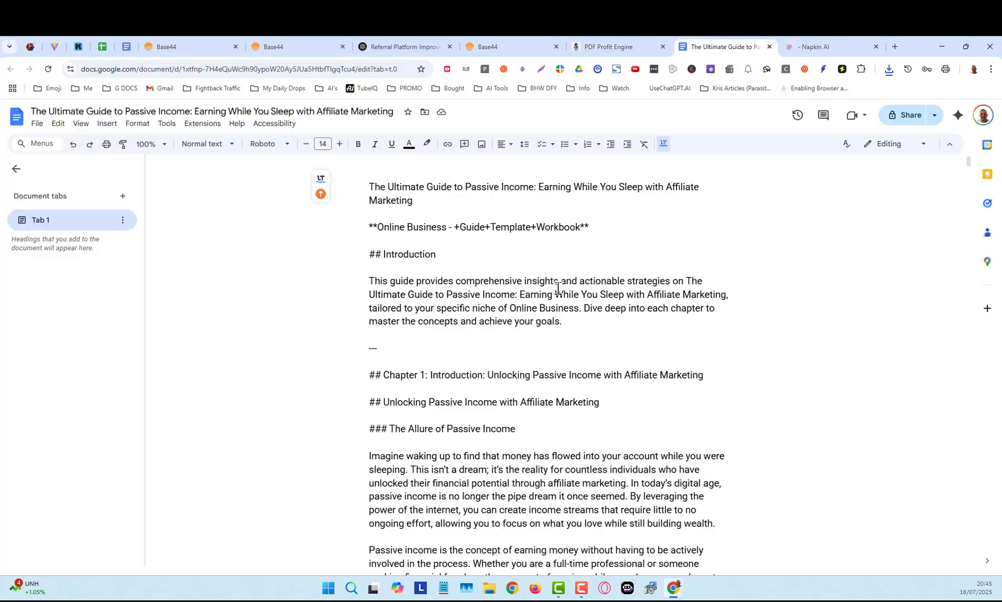
pyautogui.hotkey('ctrl', 'a')
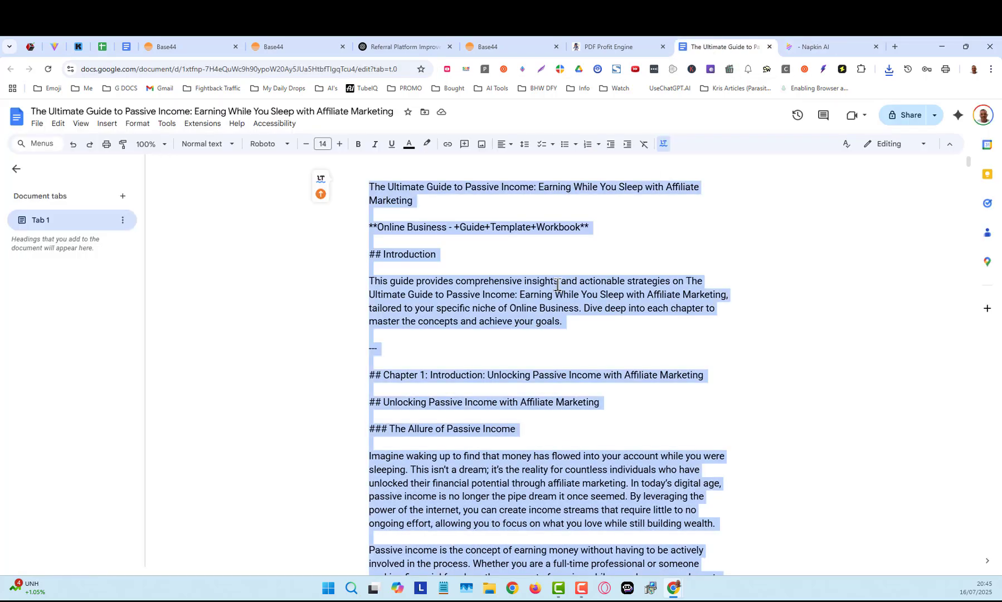
pyautogui.rightClick(557, 284)
pyautogui.click(626, 283)
pyautogui.click(812, 47)
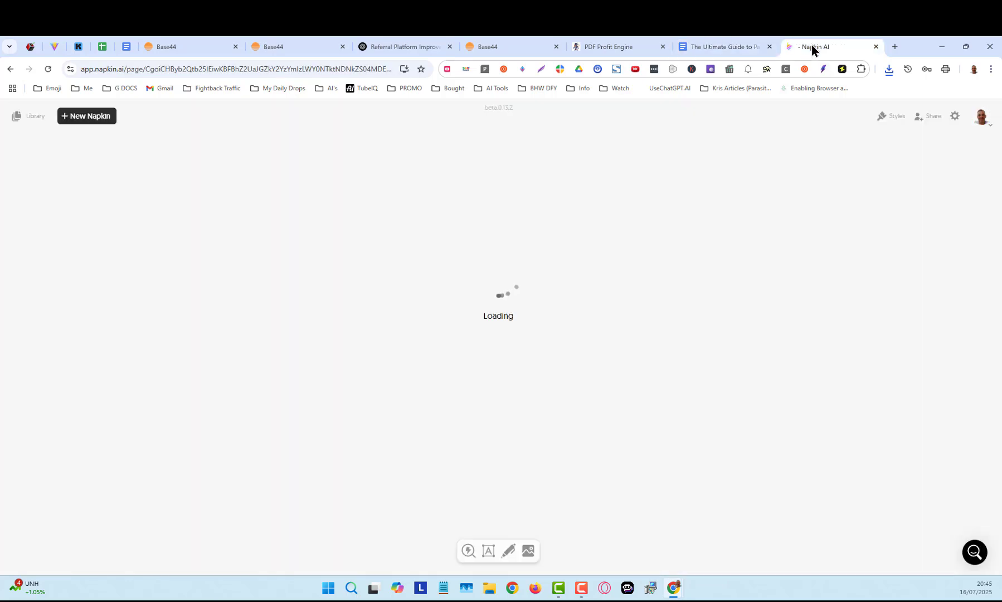
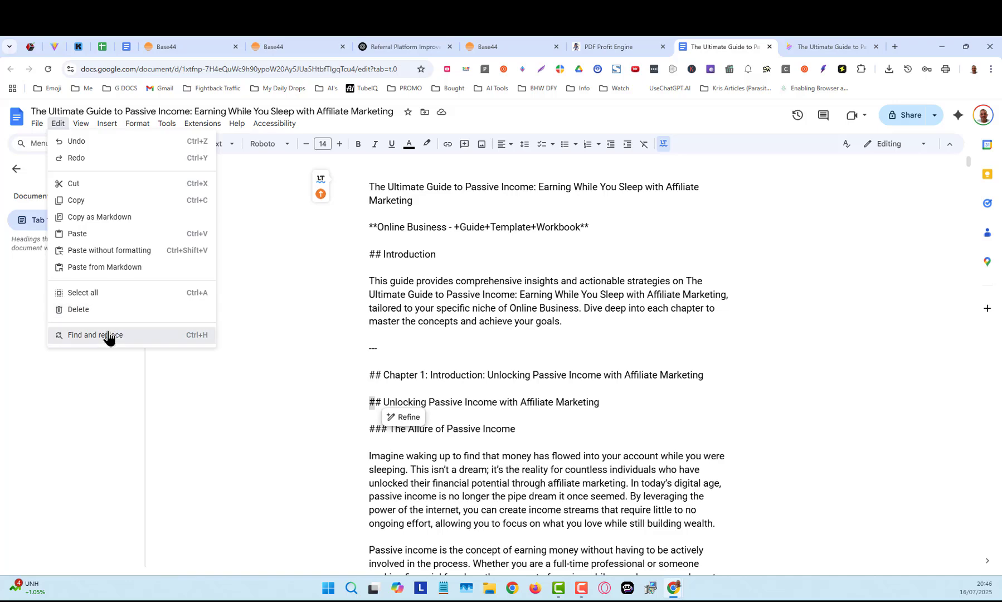
# Remove every # character from the document by replacing all occurrences with nothing
pyautogui.click(114, 334)
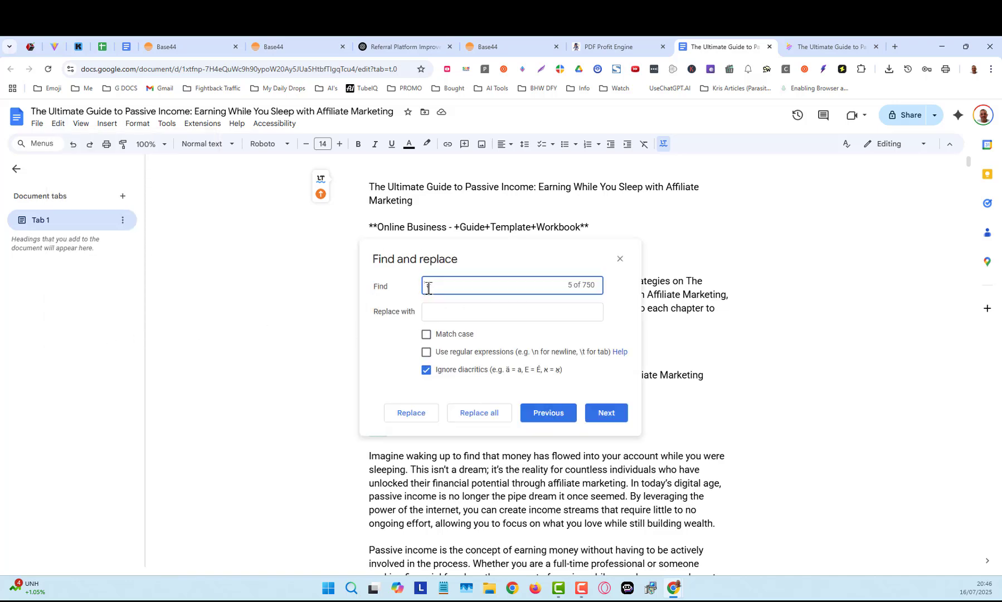
pyautogui.click(485, 416)
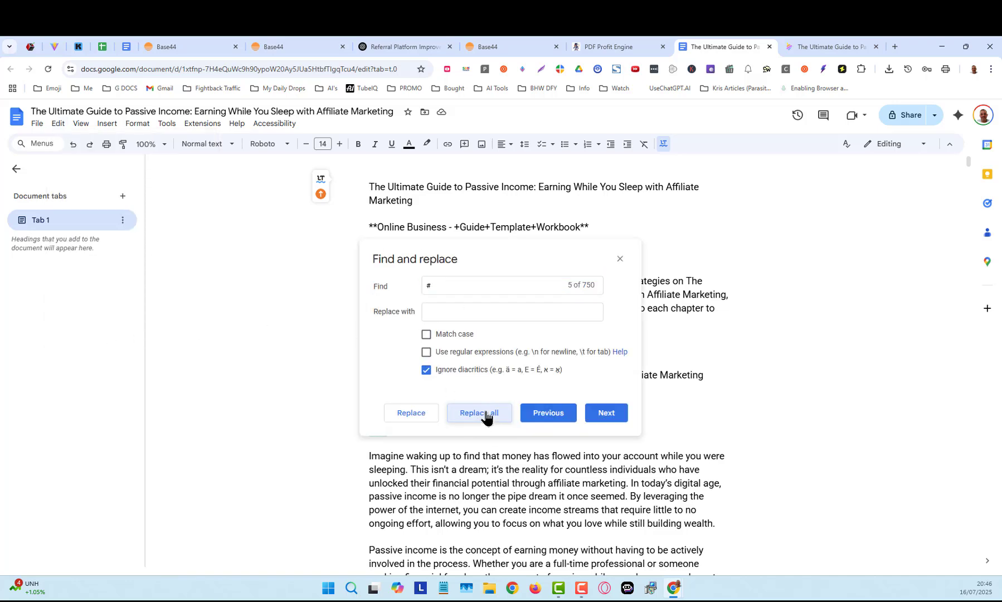
pyautogui.click(620, 260)
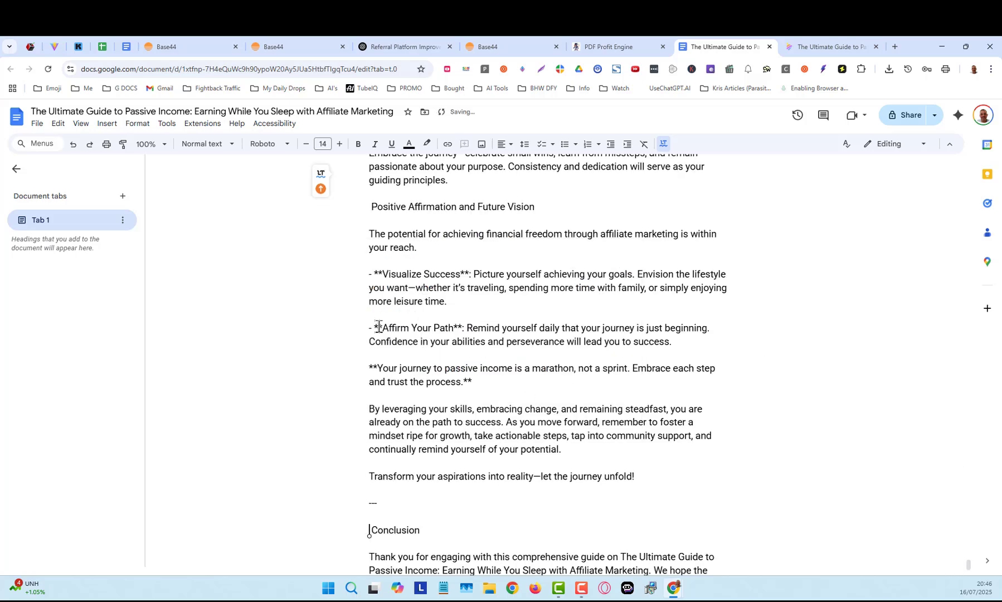
# Remove every asterisk from the document by replacing all occurrences with nothing
pyautogui.moveTo(378, 326); pyautogui.dragTo(382, 328)
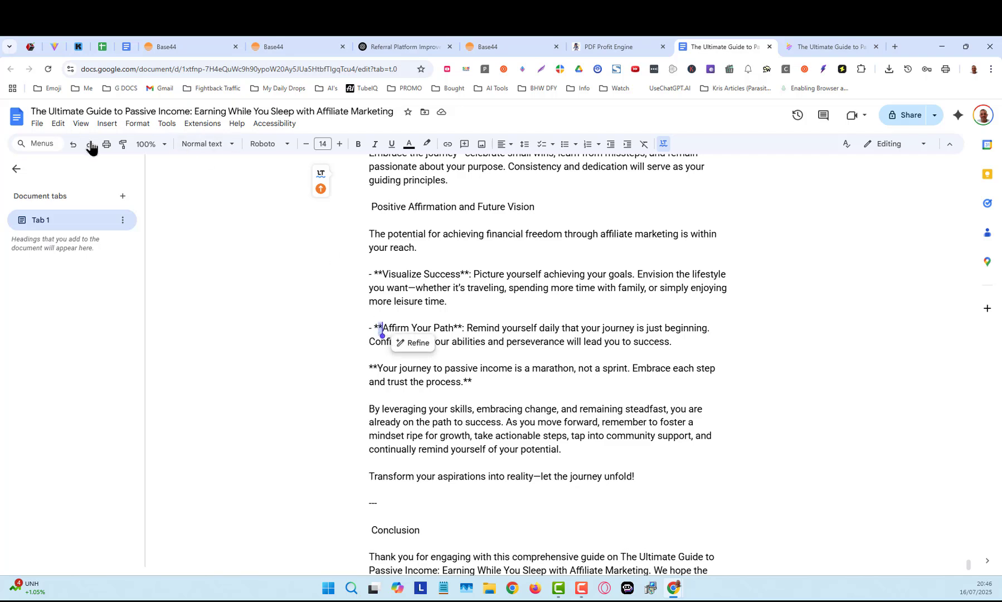
pyautogui.click(58, 123)
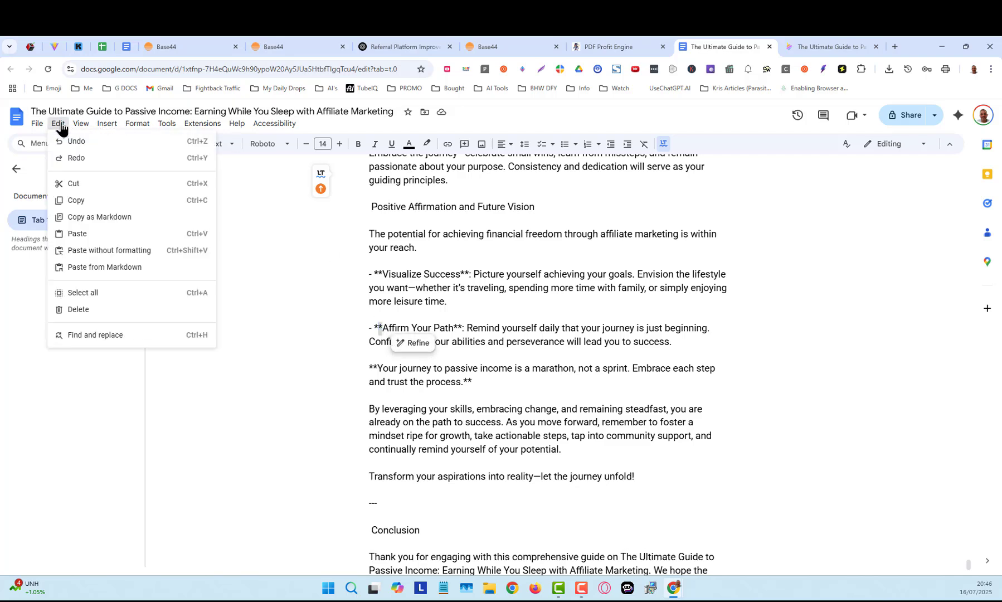
pyautogui.click(134, 335)
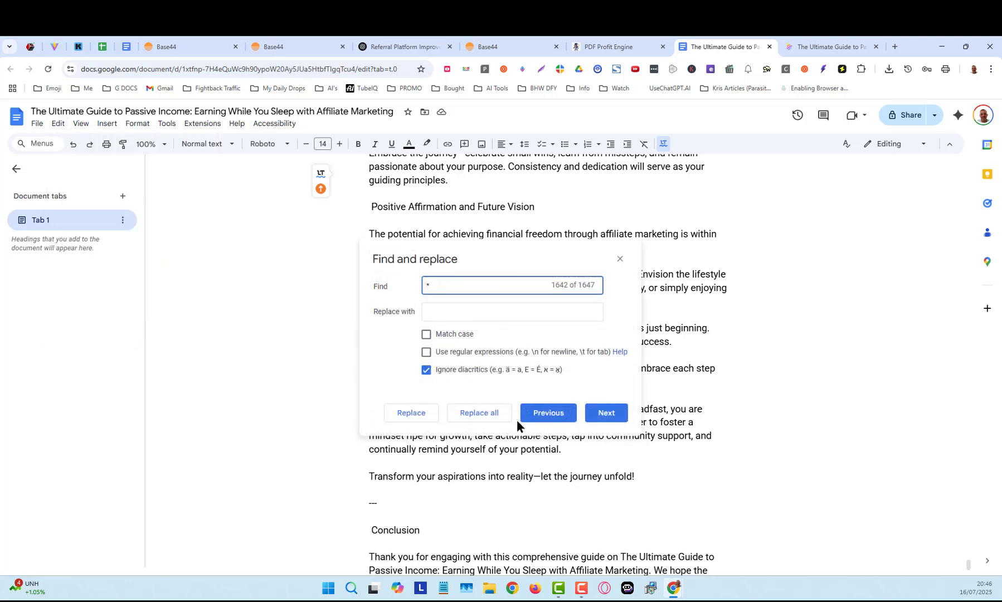
pyautogui.click(480, 413)
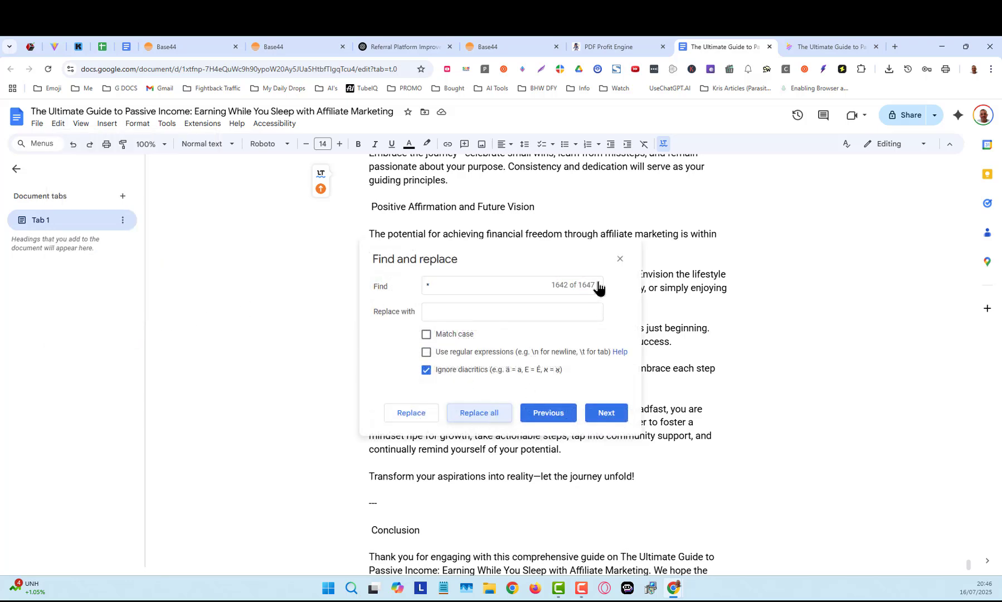
pyautogui.click(620, 261)
# Check the document from the conclusion back to the first page for leftover Markdown symbols
pyautogui.scroll(-2, 807, 306)
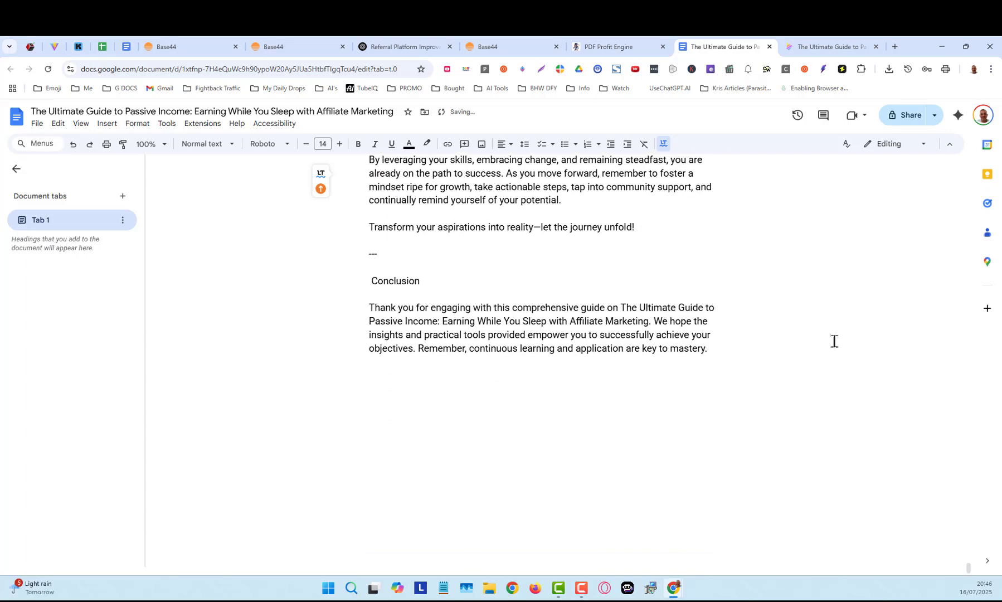
pyautogui.scroll(5, 885, 434)
pyautogui.scroll(10, 753, 384)
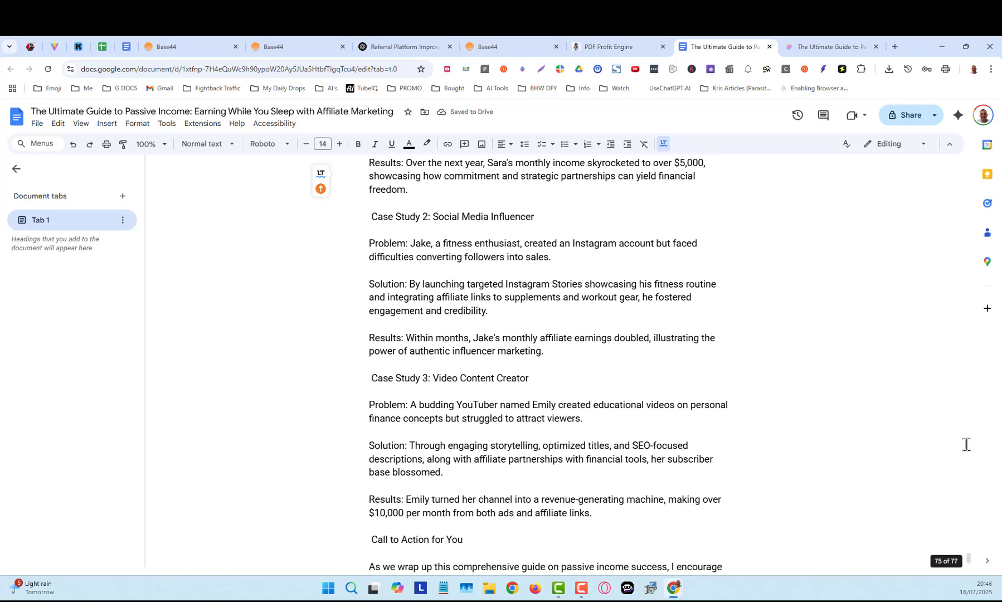
pyautogui.moveTo(959, 561); pyautogui.dragTo(927, 101)
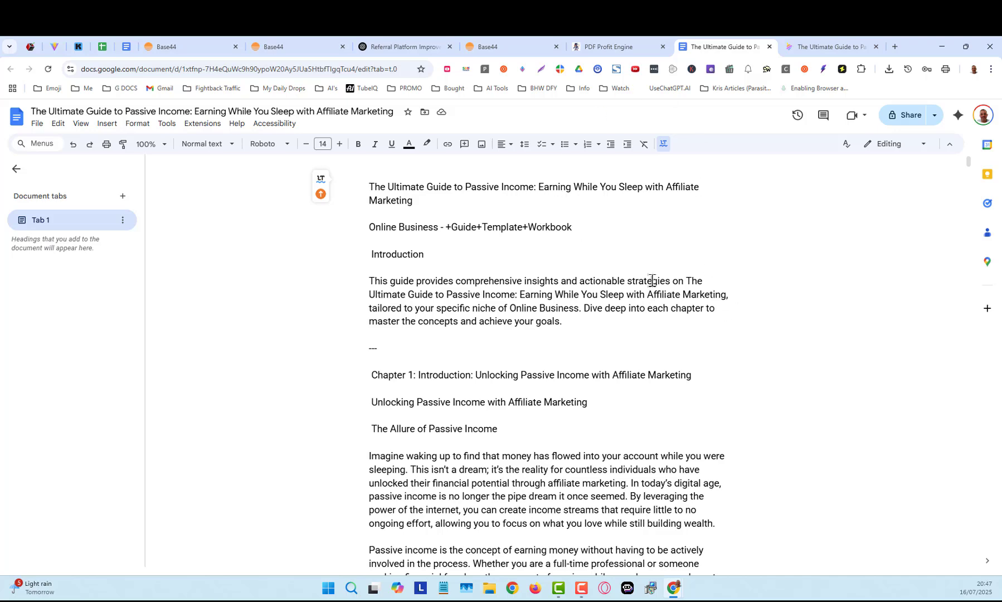
pyautogui.scroll(-2, 648, 278)
pyautogui.scroll(2, 546, 271)
# Open gamma.app in a new browser tab and start a new AI creation to show its starting options
pyautogui.click(894, 47)
pyautogui.click(318, 70)
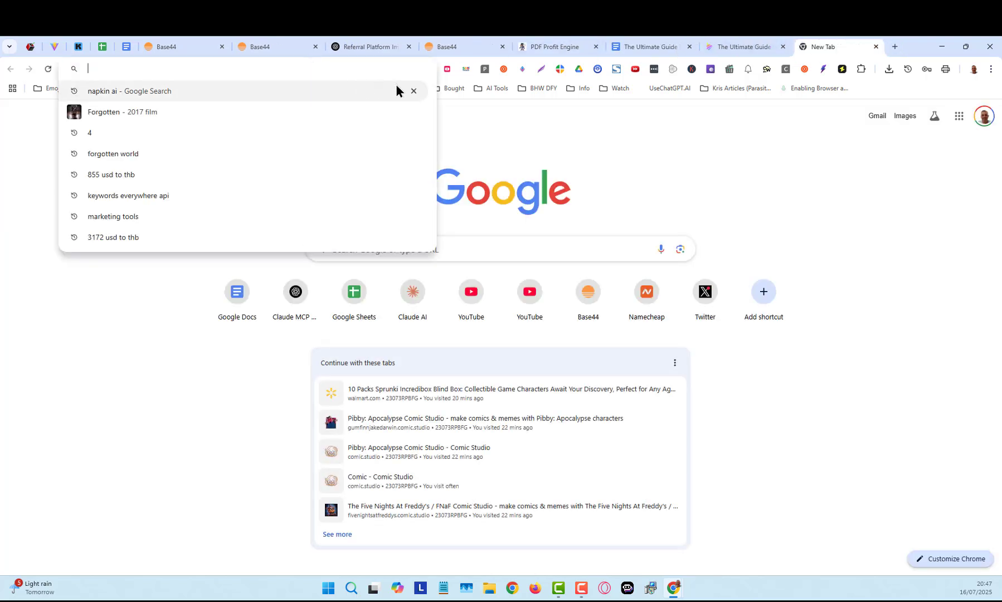
pyautogui.write('gamma.')
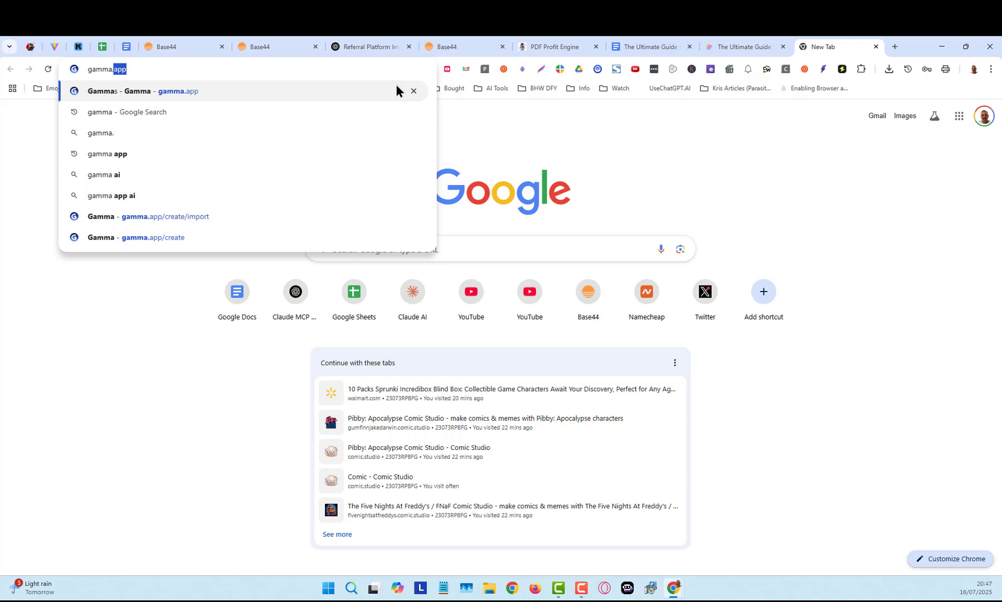
pyautogui.write('a')
pyautogui.press('Return')
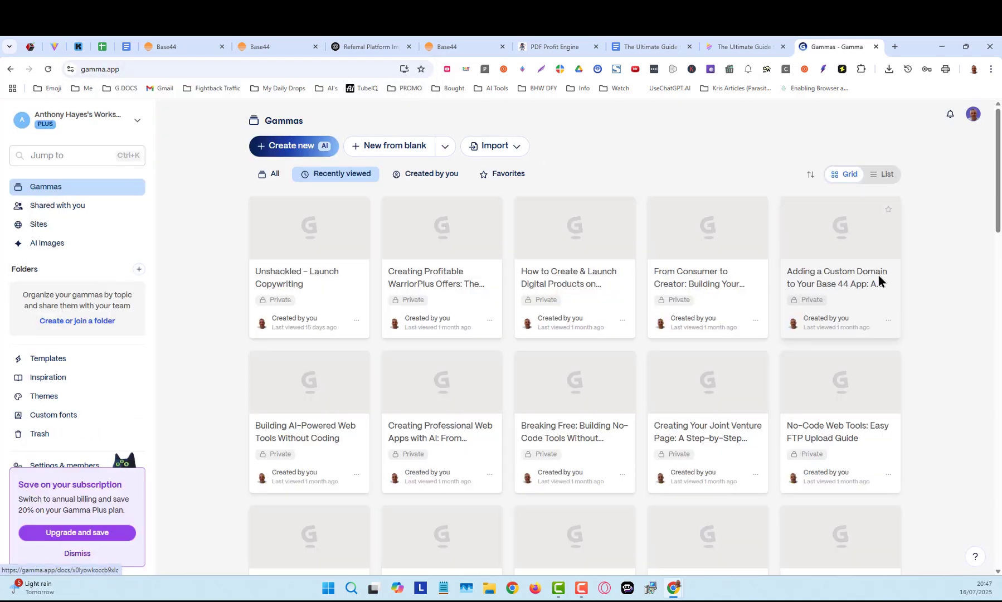
pyautogui.scroll(-5, 641, 303)
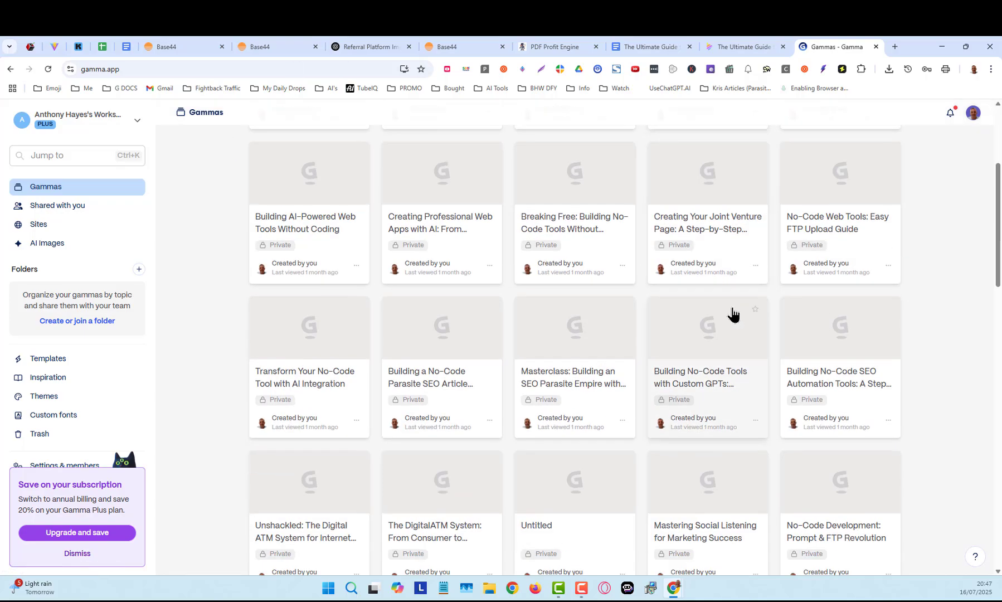
pyautogui.scroll(5, 550, 355)
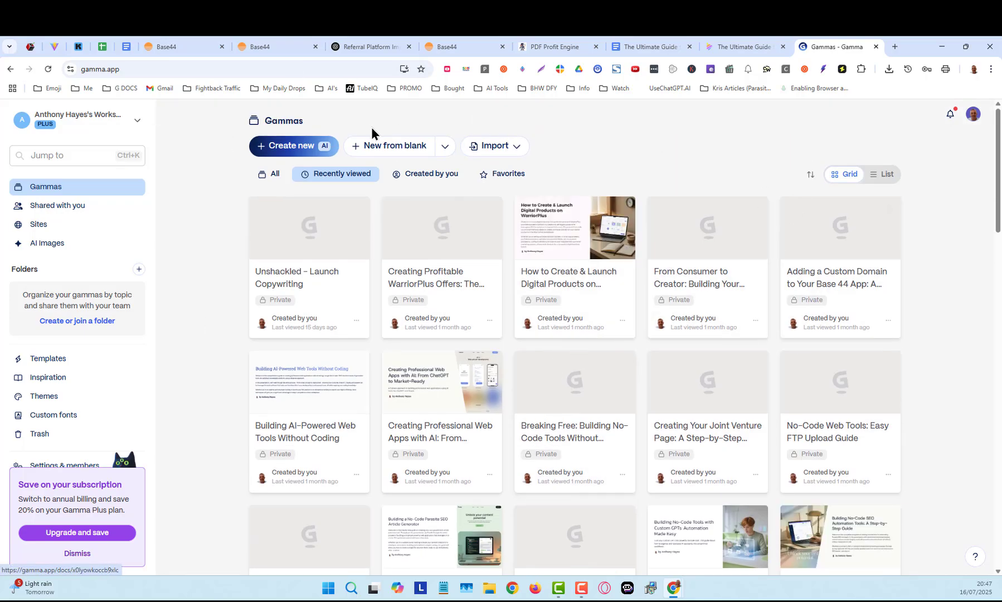
pyautogui.click(287, 151)
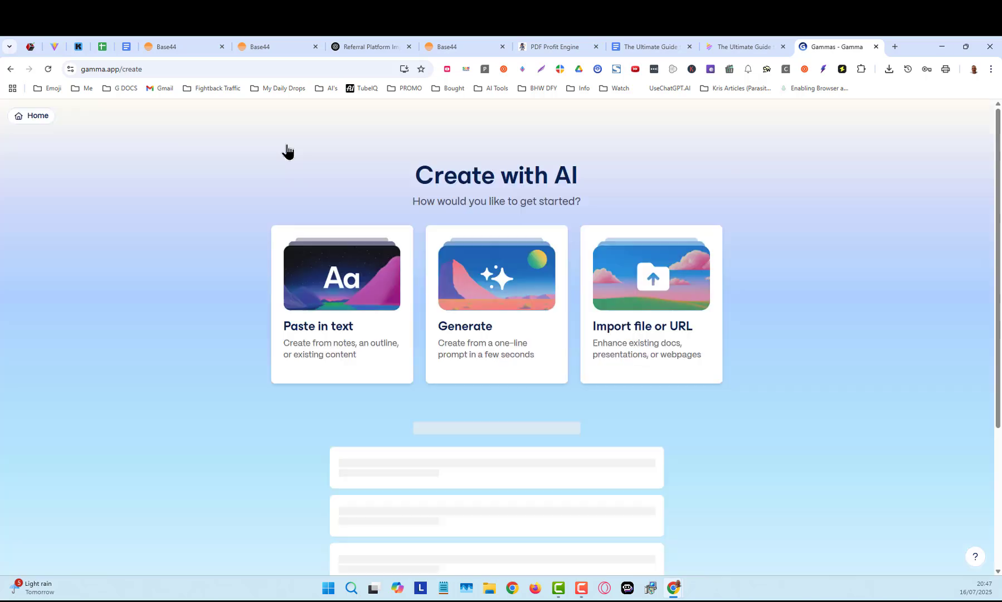
pyautogui.scroll(-2, 870, 318)
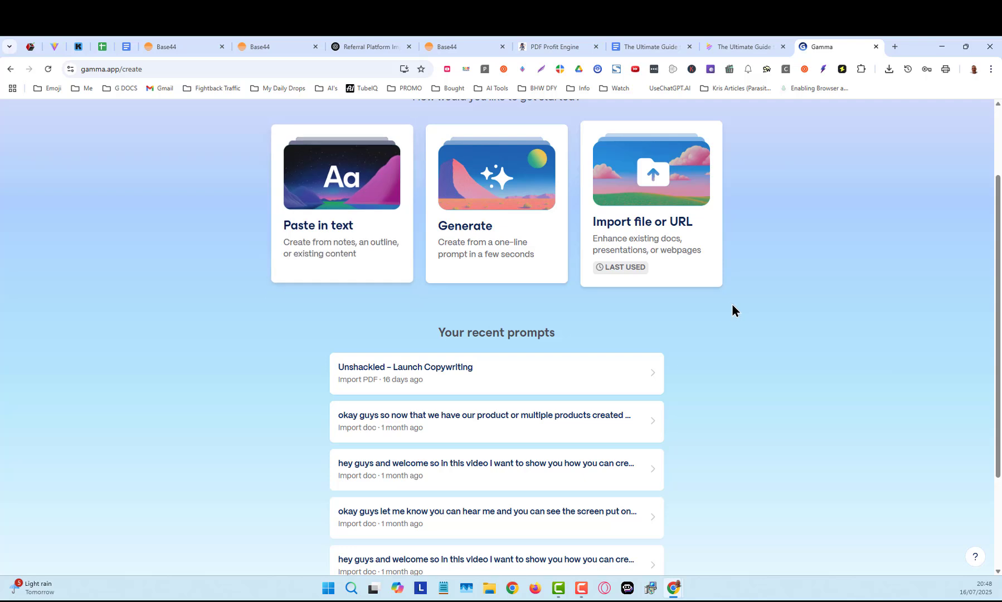
# Import the Google Doc "The Ultimate Guide to Passive Income: Earning While You Sleep with Affiliate Marketing" from Google Drive
pyautogui.click(652, 214)
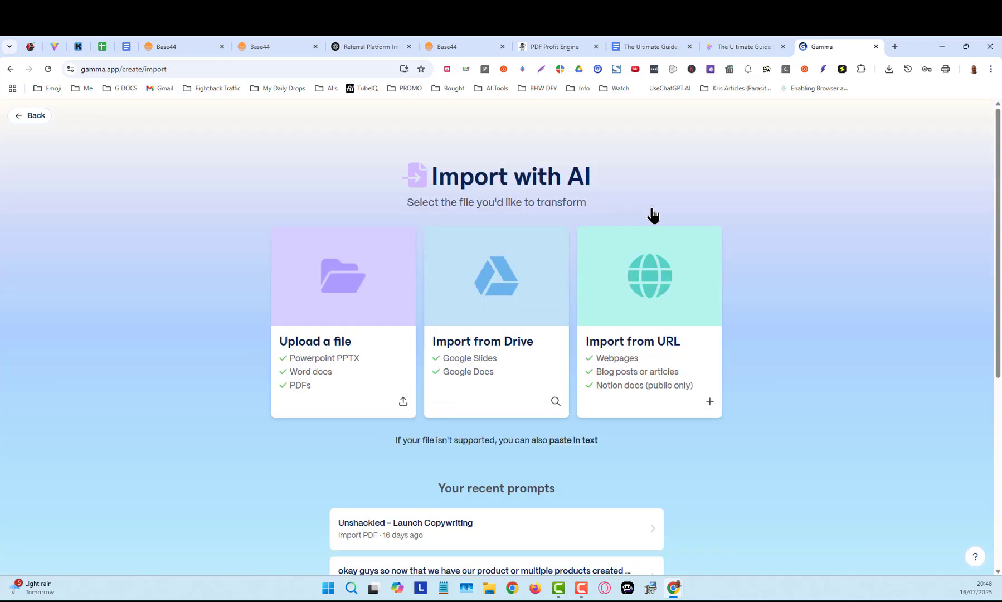
pyautogui.scroll(-3, 507, 191)
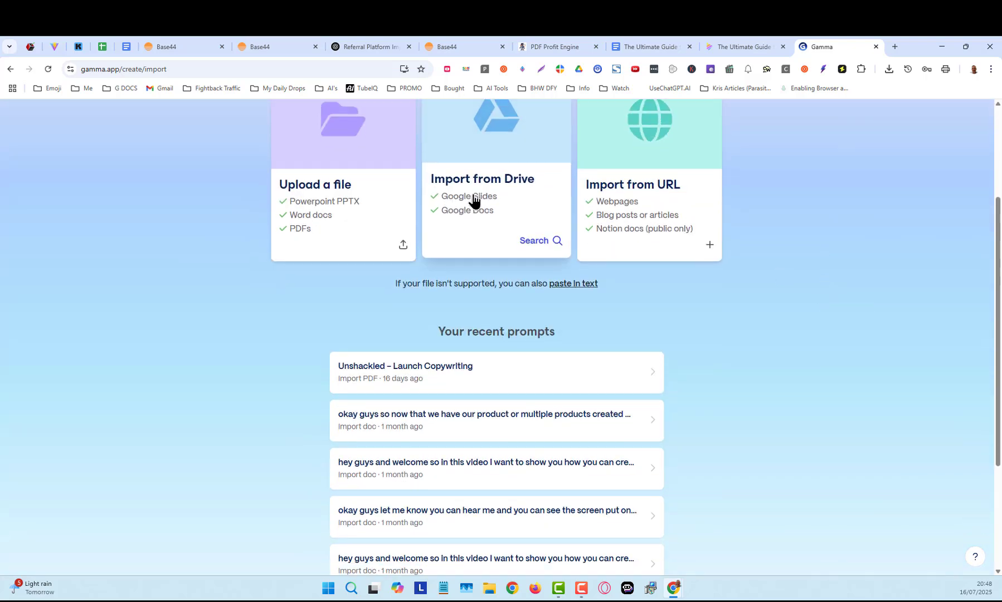
pyautogui.click(642, 46)
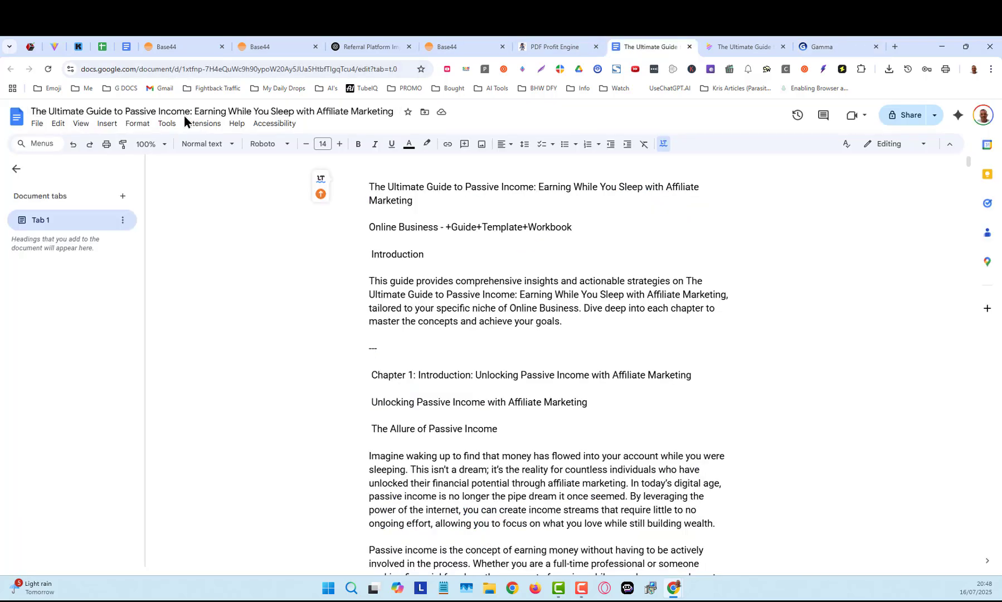
pyautogui.click(819, 46)
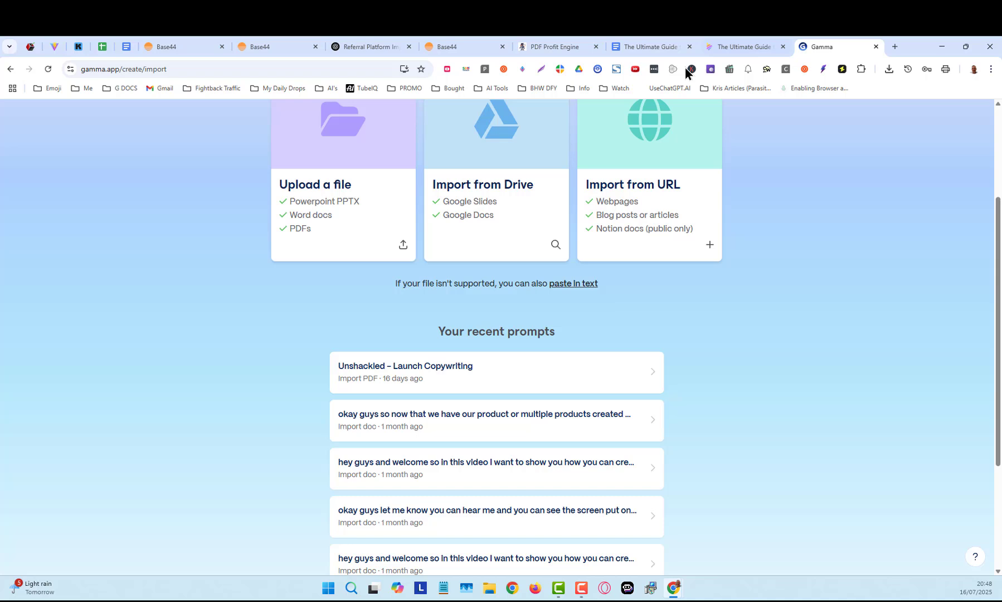
pyautogui.click(487, 197)
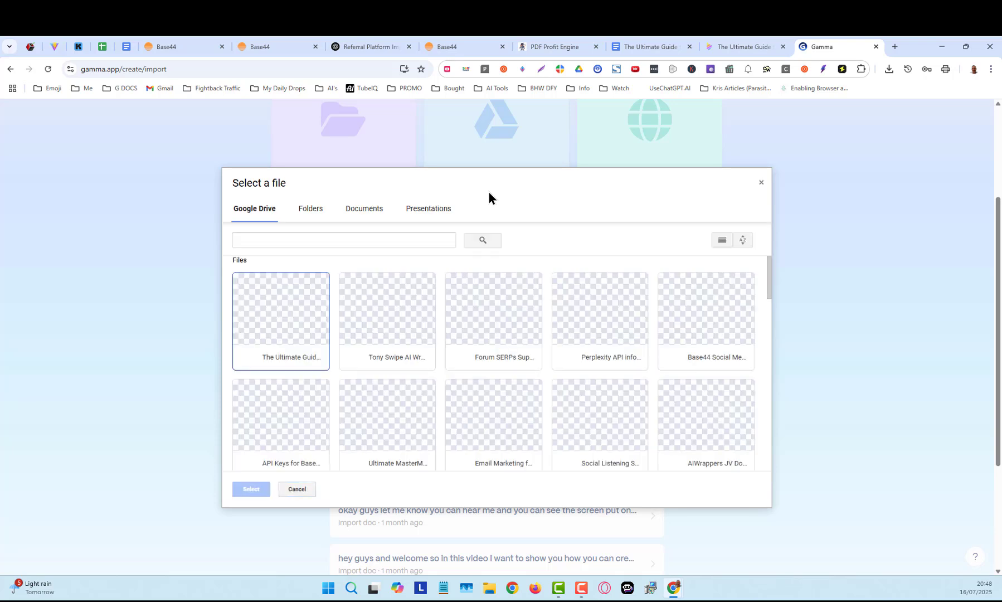
pyautogui.click(282, 312)
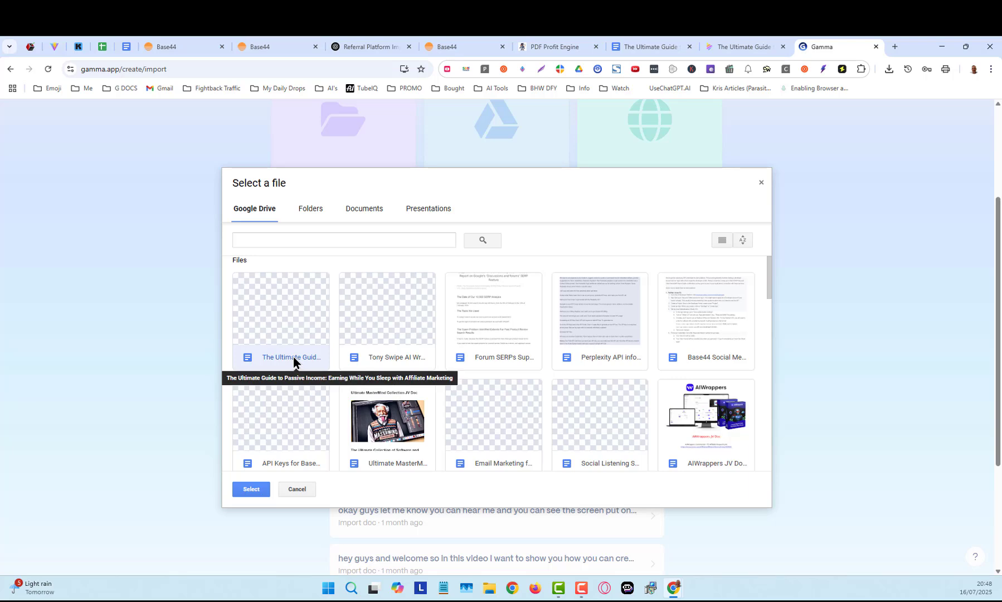
pyautogui.click(251, 489)
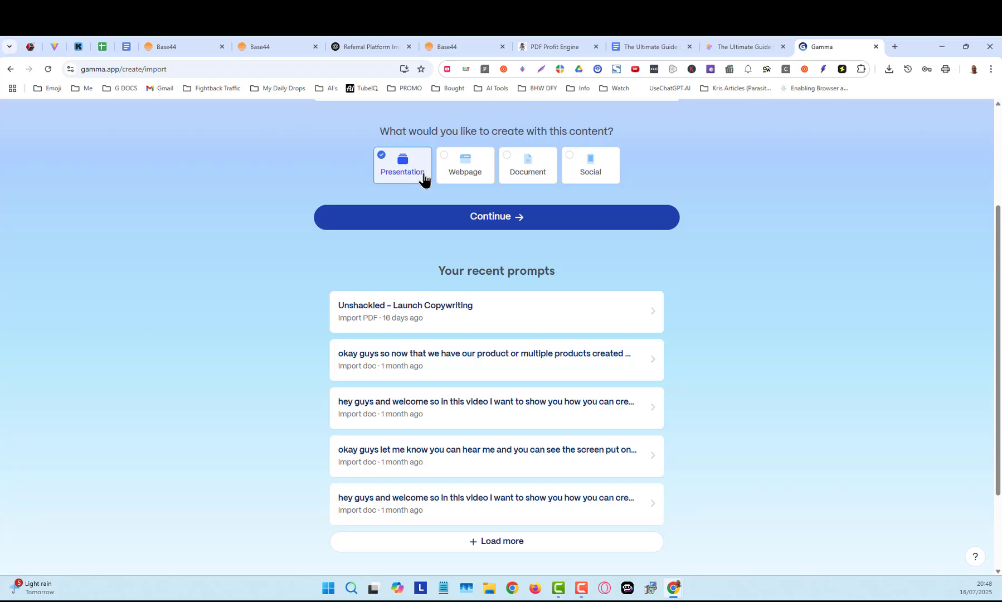
# Choose Document as the output for the imported content and continue past the prompt editor with its default settings to the theme choice
pyautogui.click(517, 165)
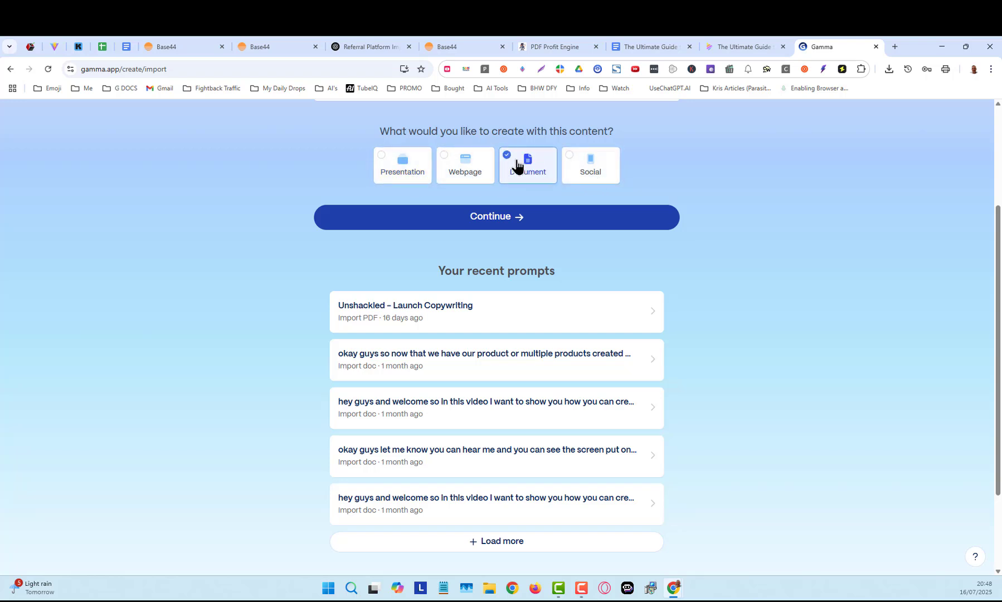
pyautogui.click(508, 218)
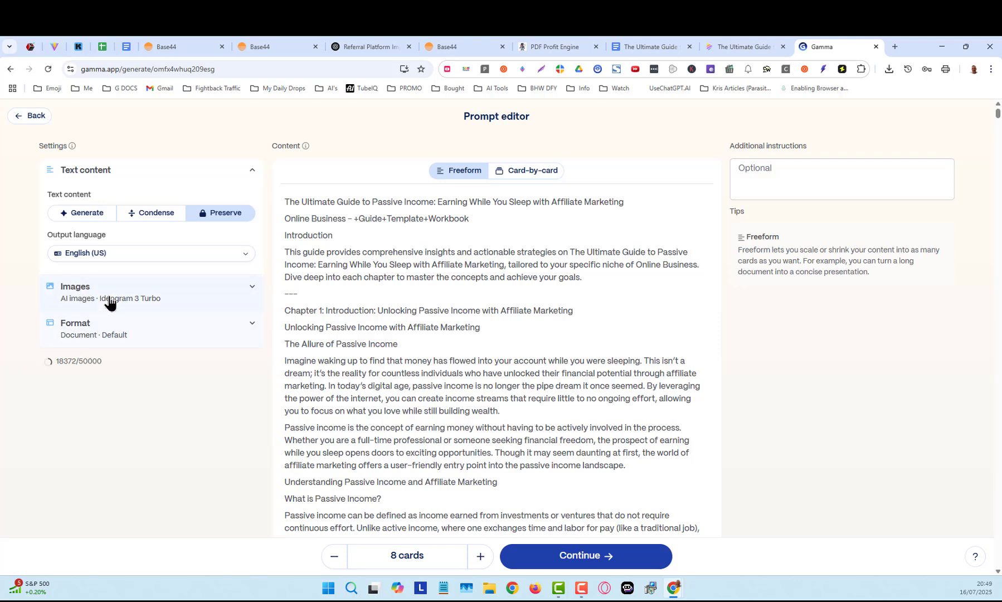
pyautogui.scroll(-4, 932, 432)
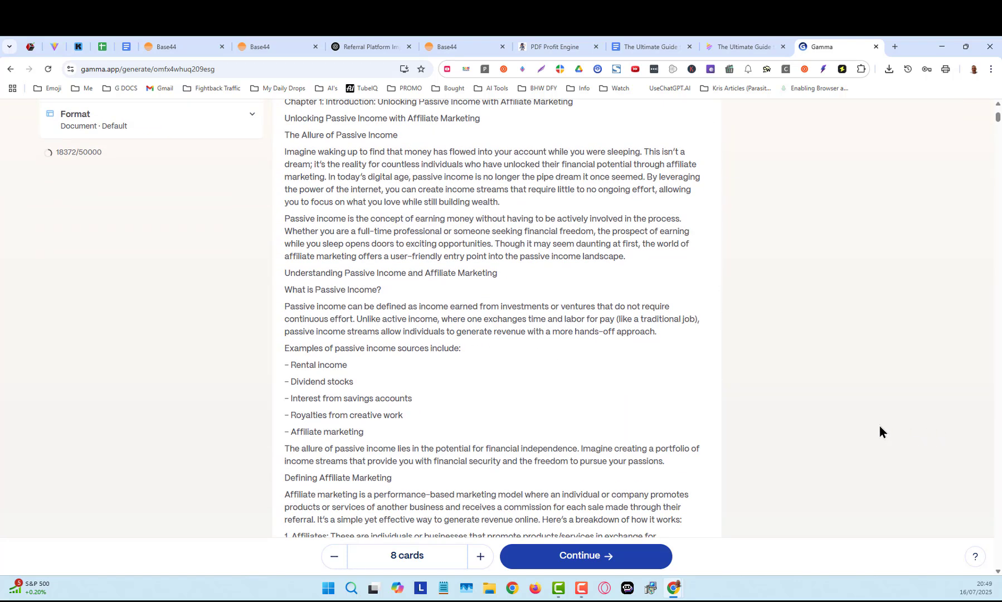
pyautogui.click(579, 558)
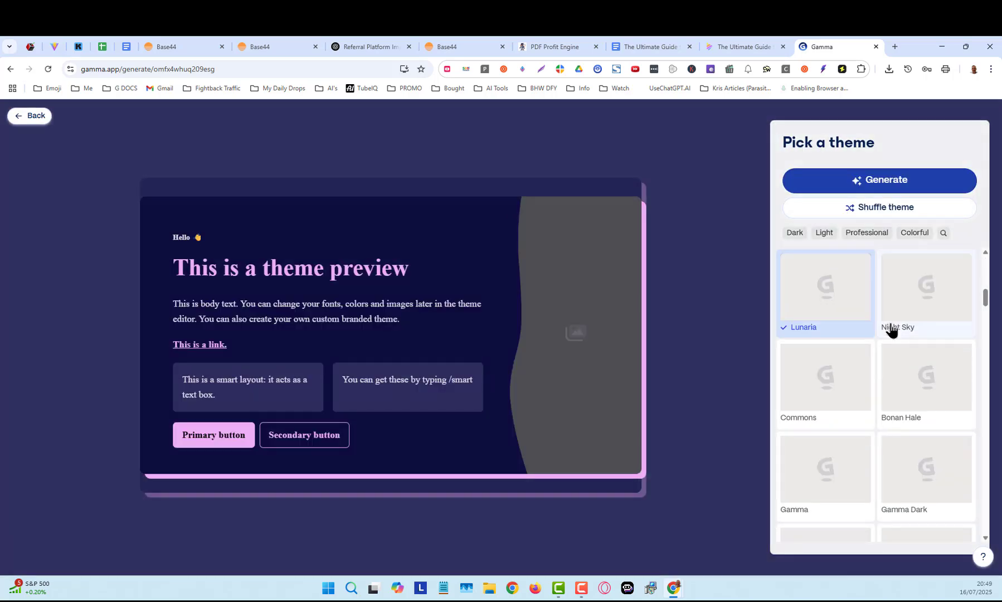
# Try the Commons, Gamma, Gamma Dark and Bonan Hale themes on the preview
pyautogui.click(828, 380)
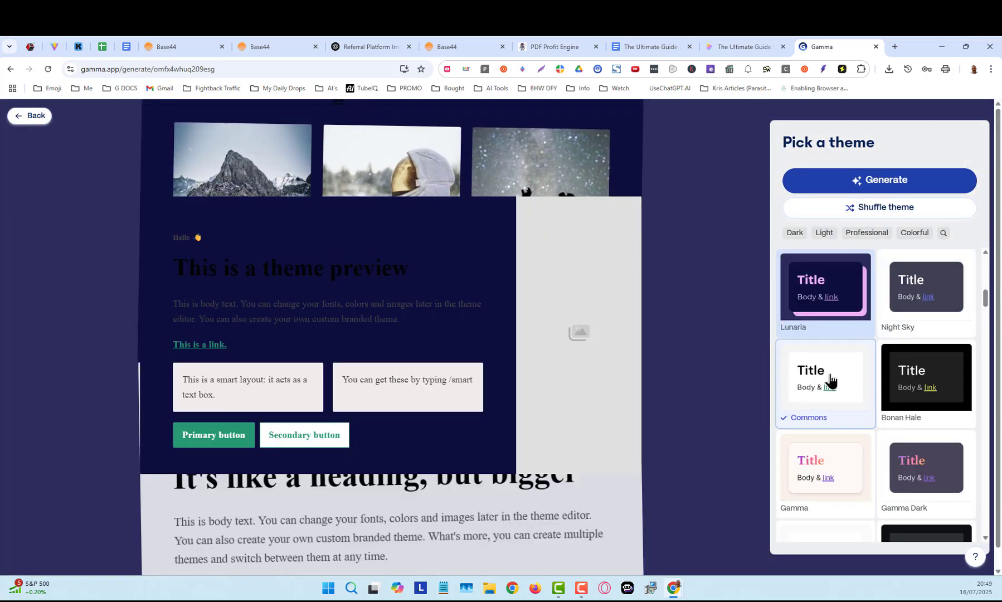
pyautogui.click(821, 480)
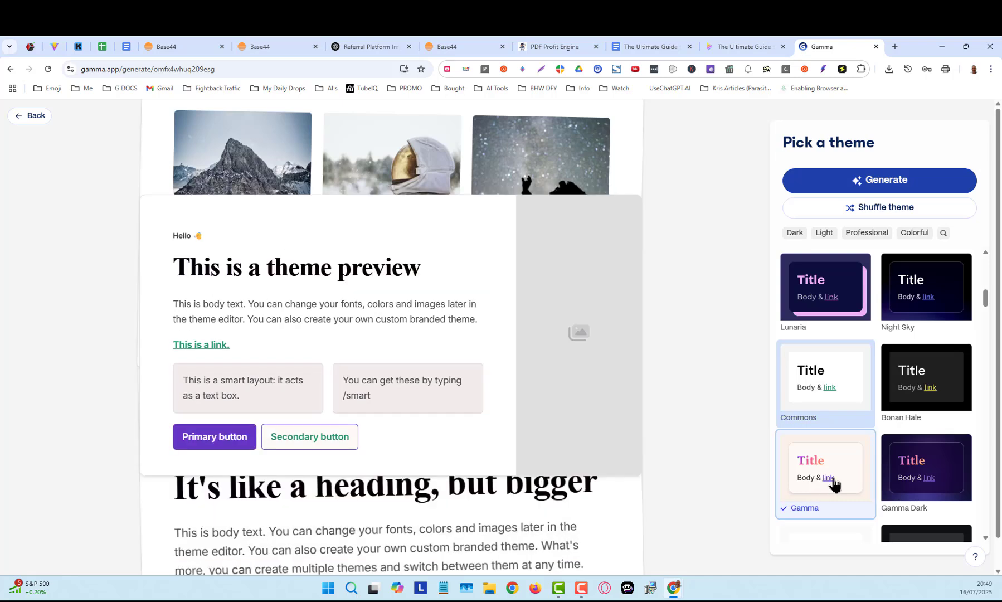
pyautogui.click(919, 476)
pyautogui.click(926, 403)
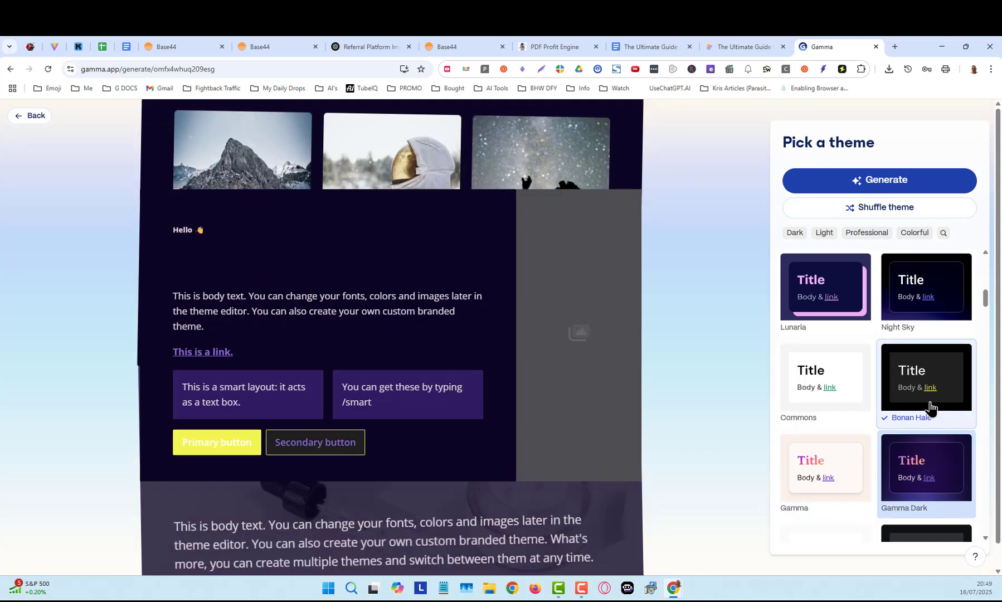
pyautogui.scroll(-4, 929, 455)
pyautogui.scroll(-1, 933, 456)
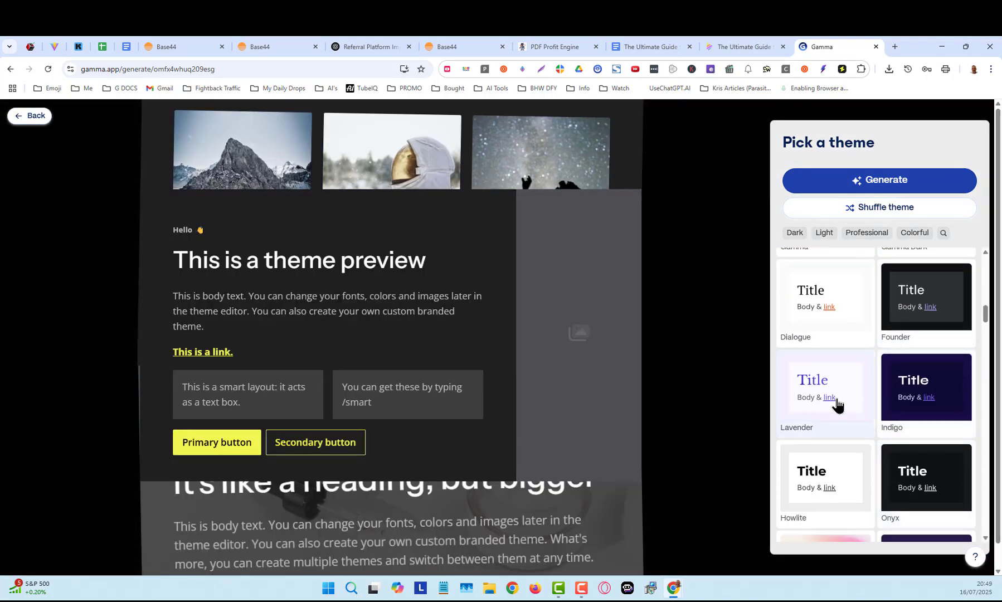
# Try the Lavender, Atmosphere, Kraft and Petrol themes on the preview
pyautogui.click(841, 412)
pyautogui.scroll(-4, 859, 434)
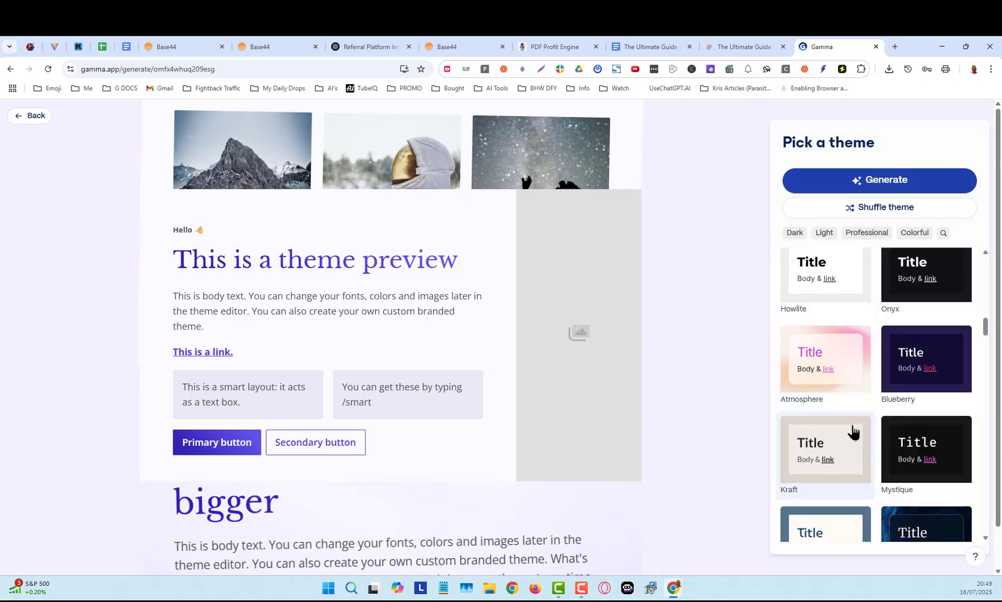
pyautogui.click(818, 386)
pyautogui.click(830, 462)
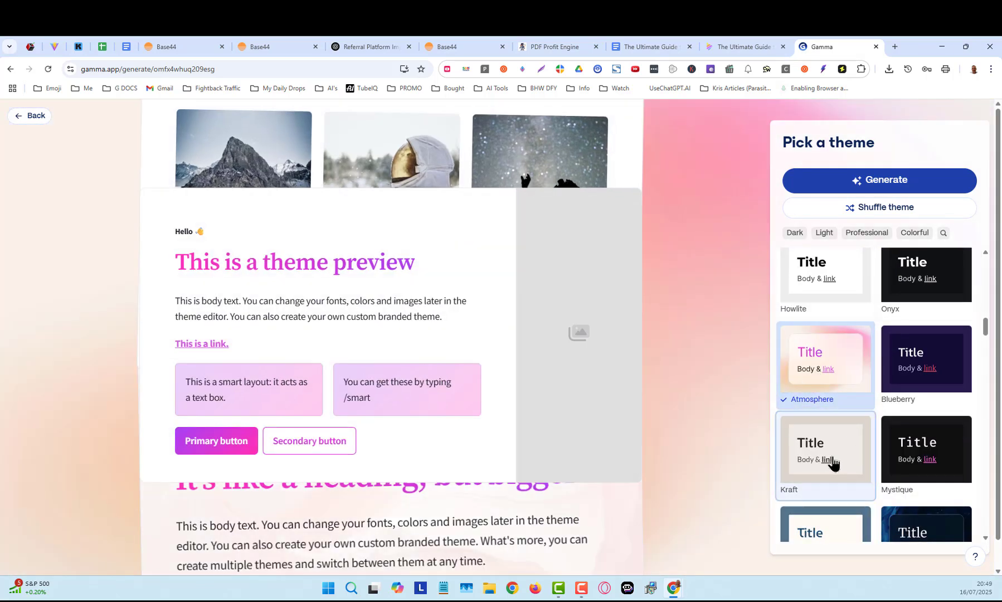
pyautogui.scroll(-5, 886, 473)
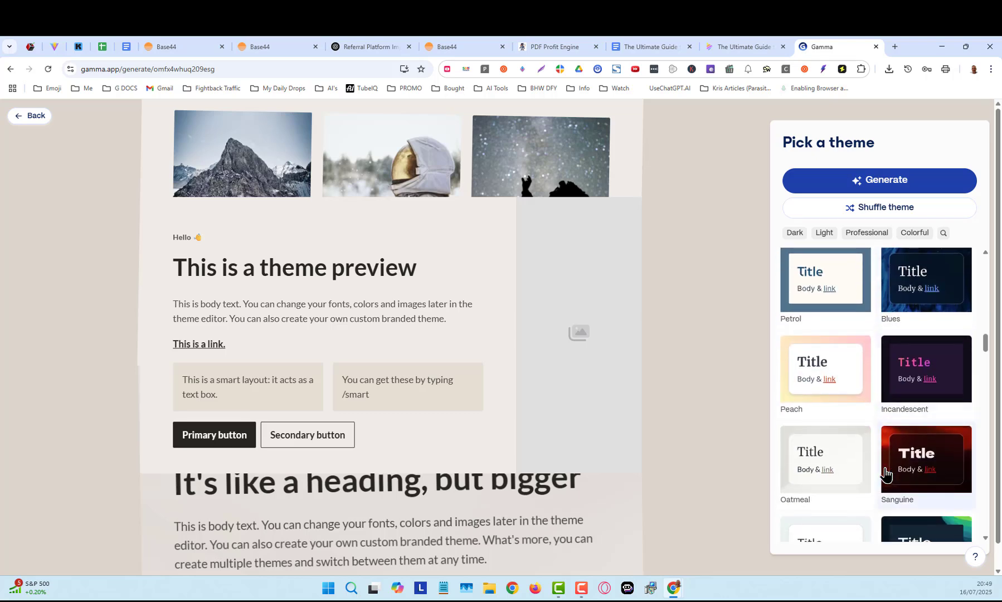
pyautogui.click(832, 296)
pyautogui.scroll(-5, 923, 424)
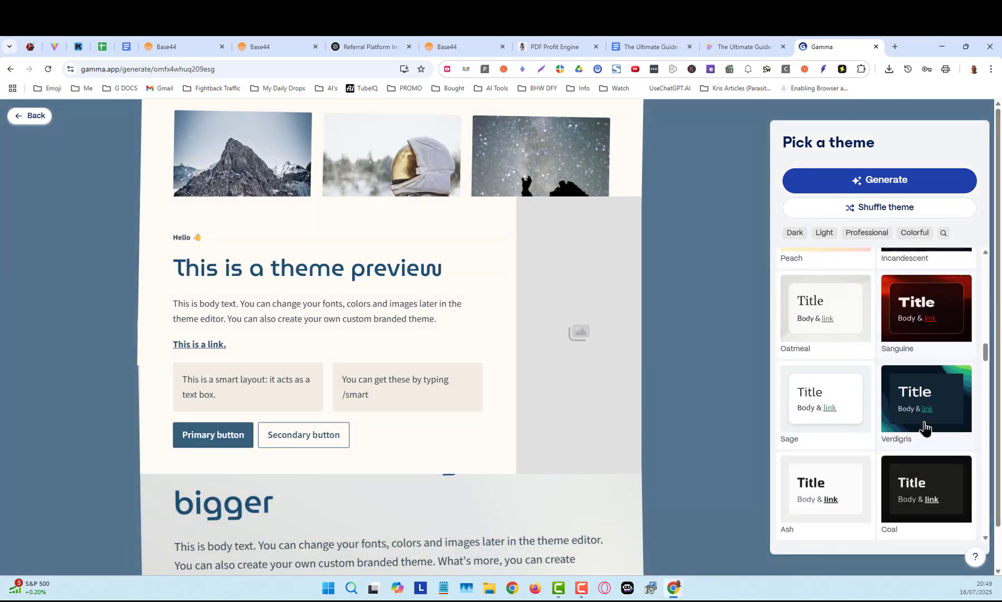
# Try the Verdigris, Fluo and Finesse themes on the preview
pyautogui.click(910, 286)
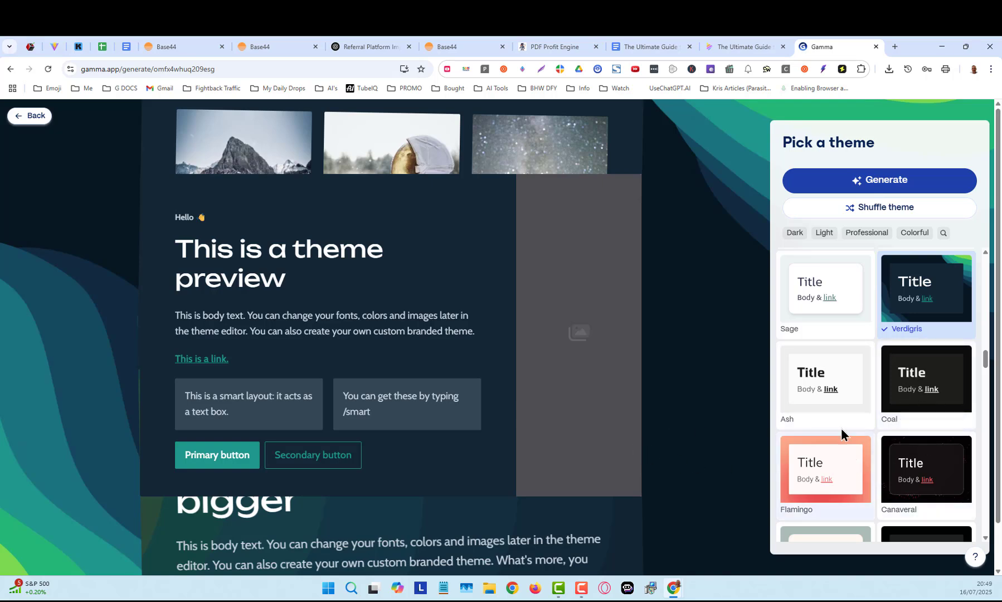
pyautogui.scroll(-5, 814, 432)
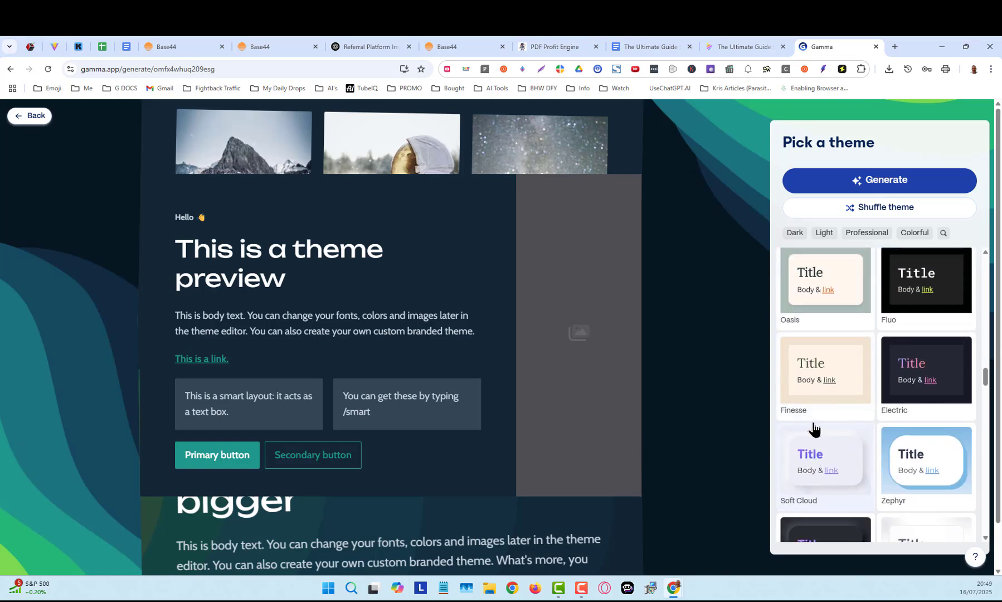
pyautogui.click(913, 307)
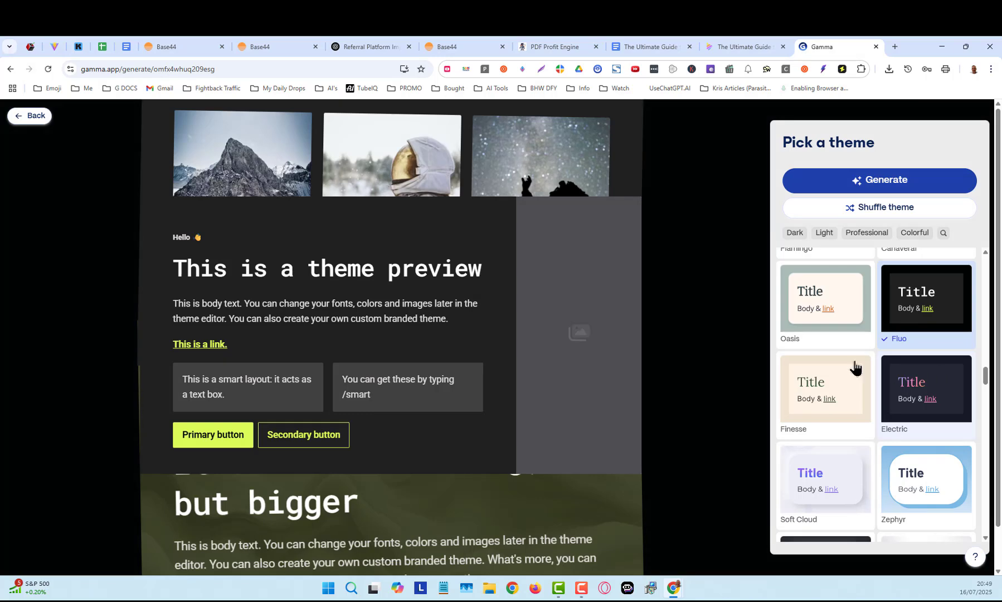
pyautogui.scroll(-4, 847, 427)
pyautogui.scroll(3, 841, 379)
pyautogui.click(839, 331)
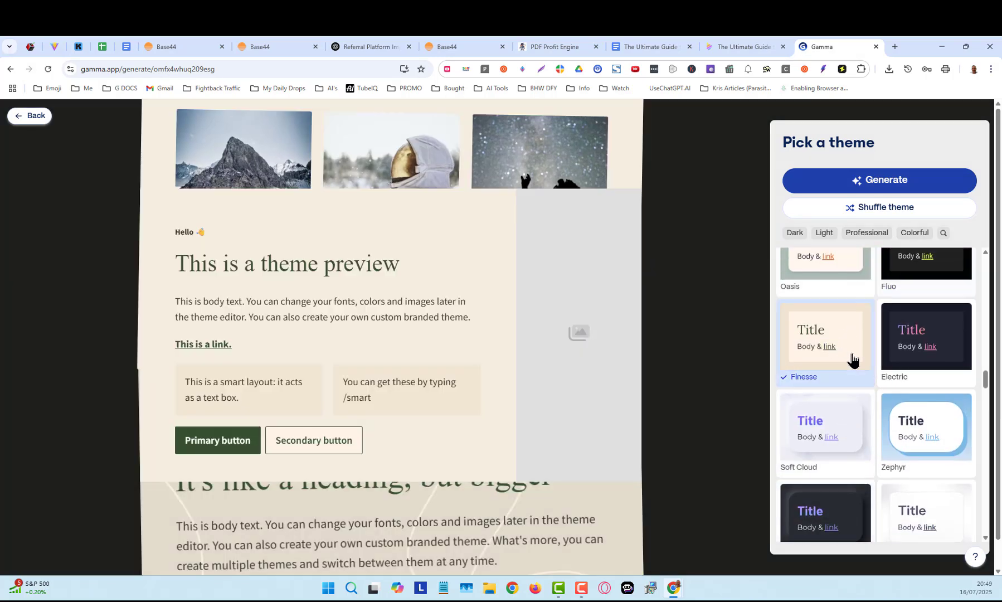
# Apply the Soft Cloud theme and generate the document
pyautogui.scroll(-3, 835, 398)
pyautogui.click(837, 297)
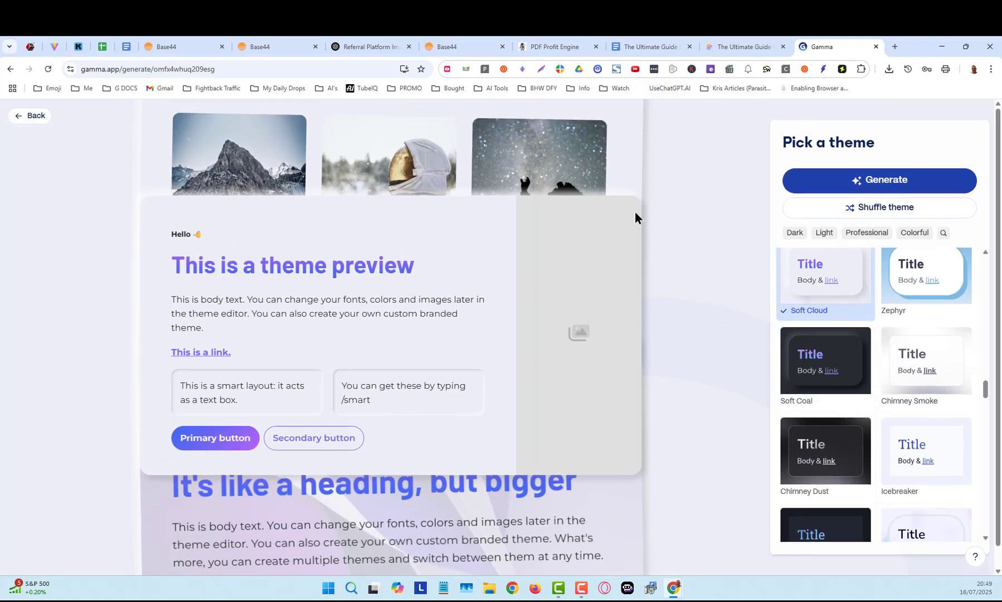
pyautogui.click(879, 184)
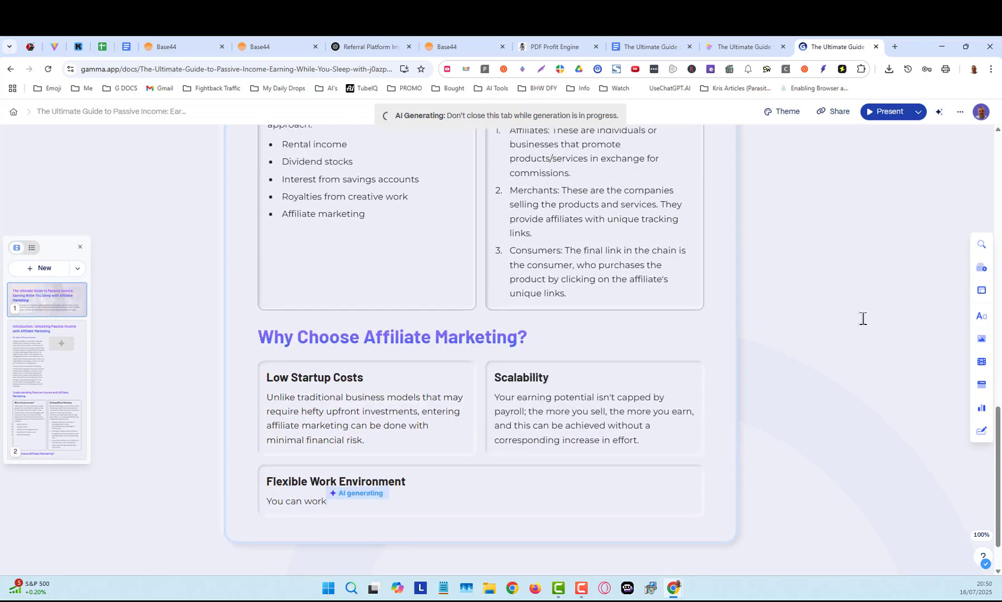
# Examine the layout, images, diagrams and tables of the document from its title card onward while it is being generated
pyautogui.scroll(20, 860, 318)
pyautogui.scroll(2, 852, 321)
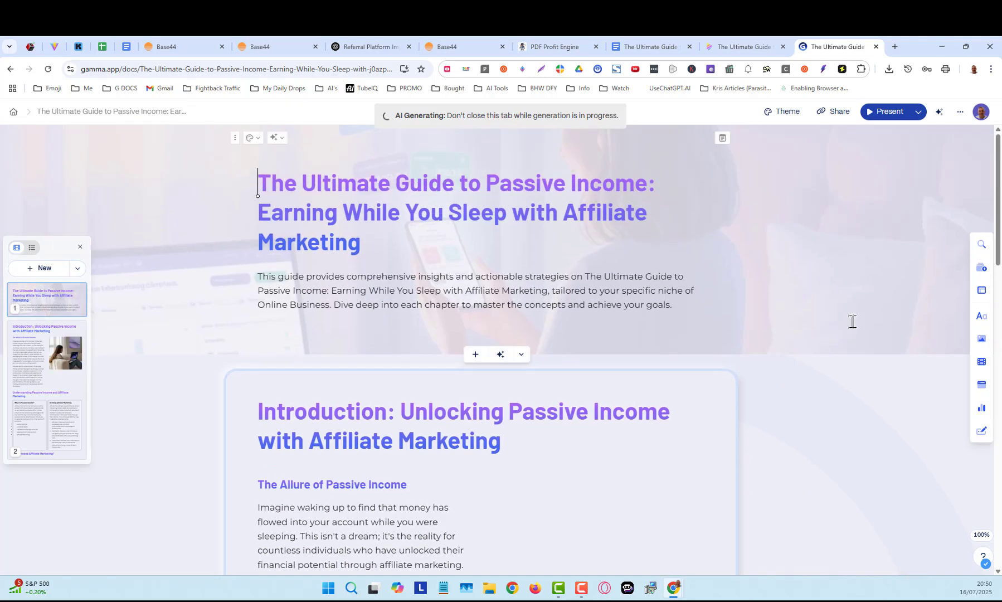
pyautogui.scroll(-1, 852, 322)
pyautogui.scroll(-4, 853, 324)
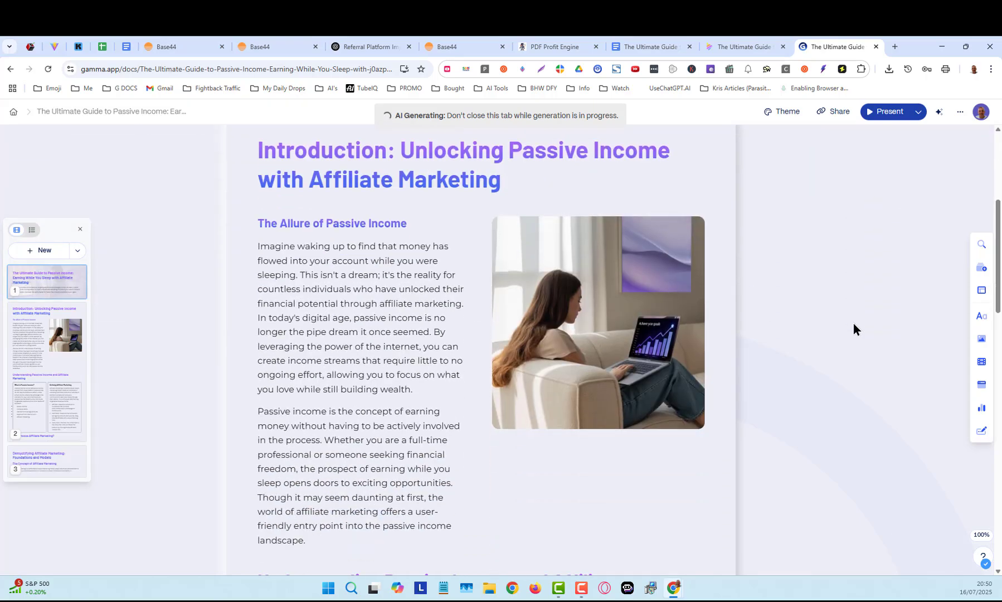
pyautogui.scroll(-3, 853, 324)
pyautogui.scroll(-11, 853, 324)
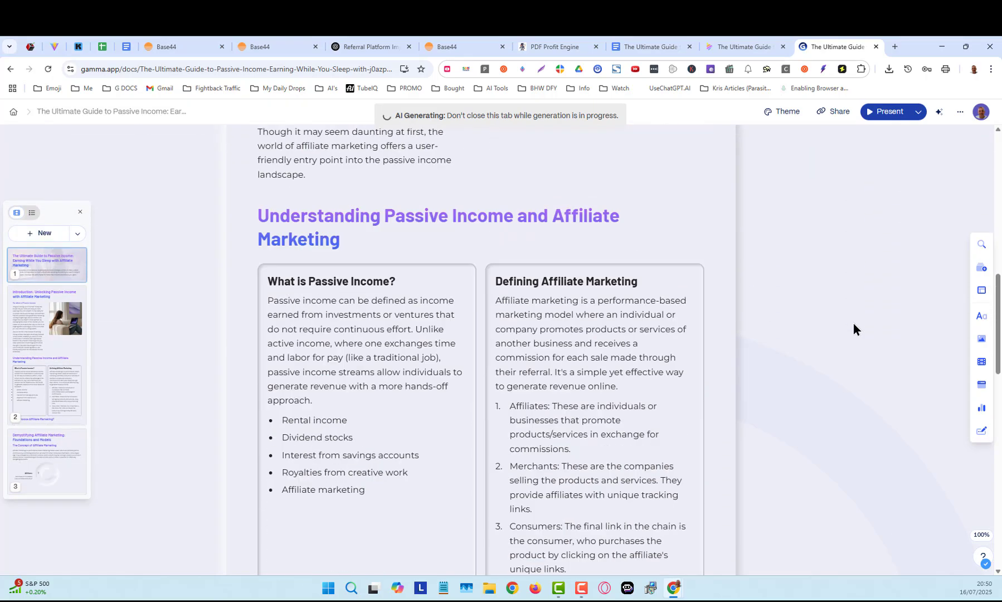
pyautogui.scroll(-8, 853, 321)
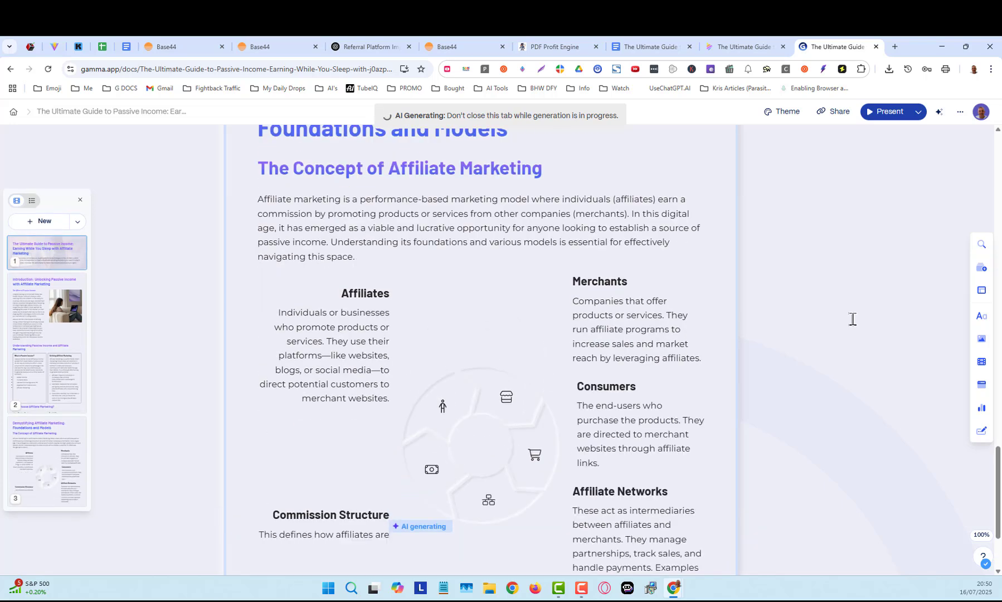
pyautogui.scroll(-3, 853, 319)
pyautogui.scroll(-2, 852, 318)
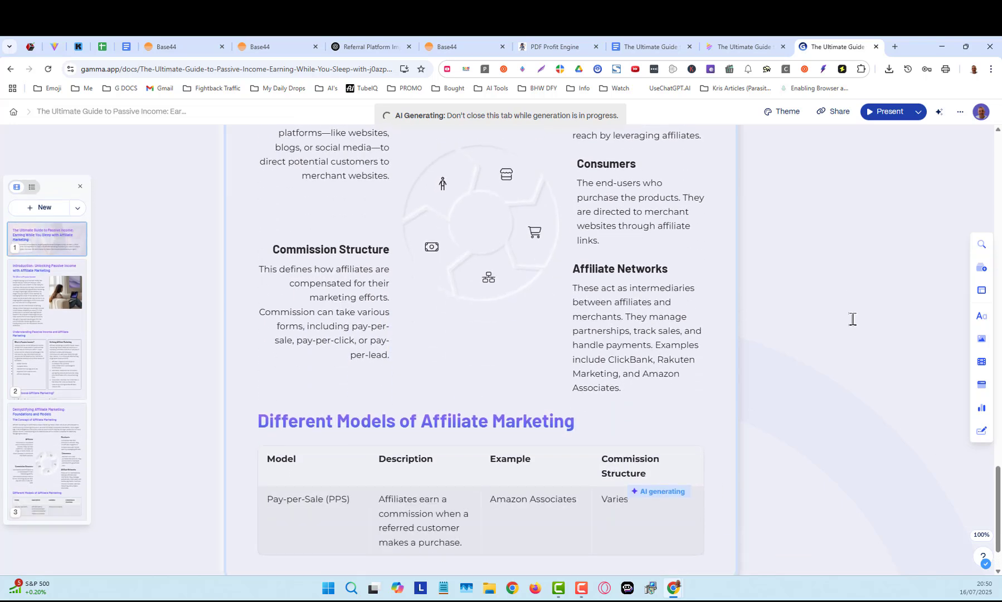
pyautogui.scroll(-2, 836, 328)
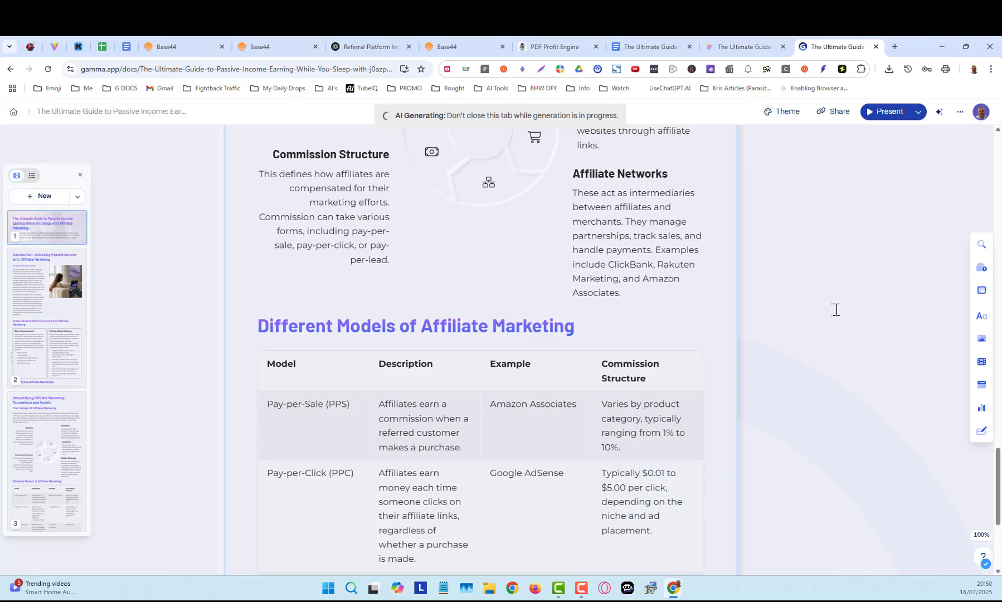
pyautogui.scroll(-3, 789, 283)
pyautogui.scroll(-4, 877, 368)
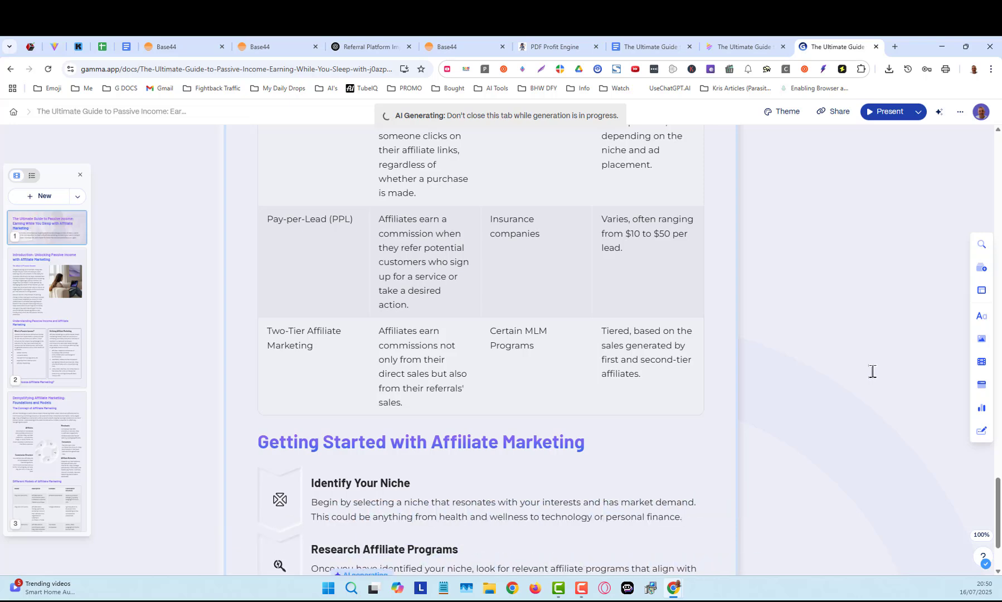
pyautogui.scroll(-3, 871, 371)
pyautogui.scroll(-2, 872, 371)
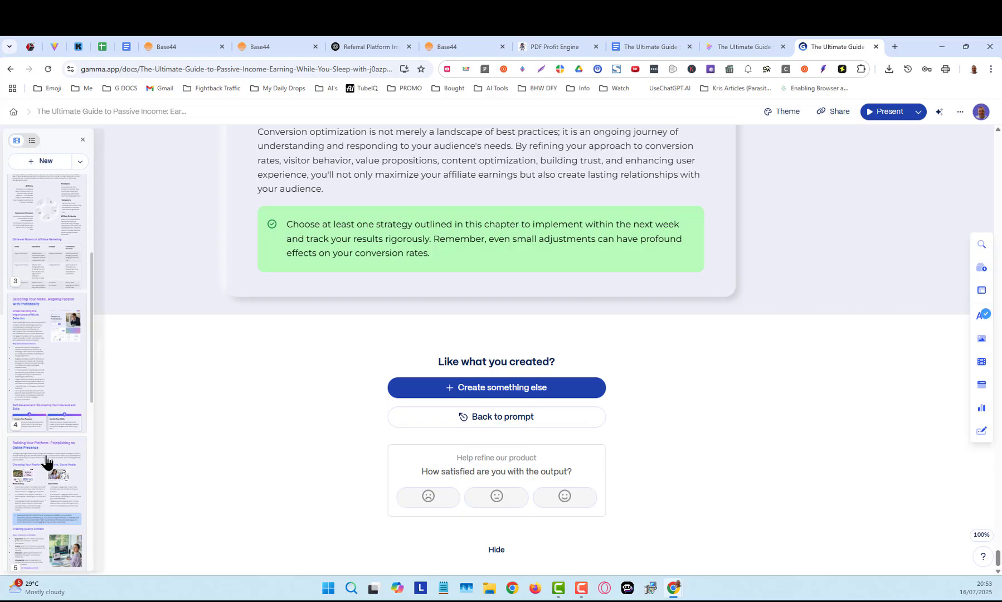
# Review the finished document from its title card through the introduction and the affiliate marketing foundations and models chapter
pyautogui.scroll(-4, 45, 490)
pyautogui.moveTo(997, 557); pyautogui.dragTo(984, 100)
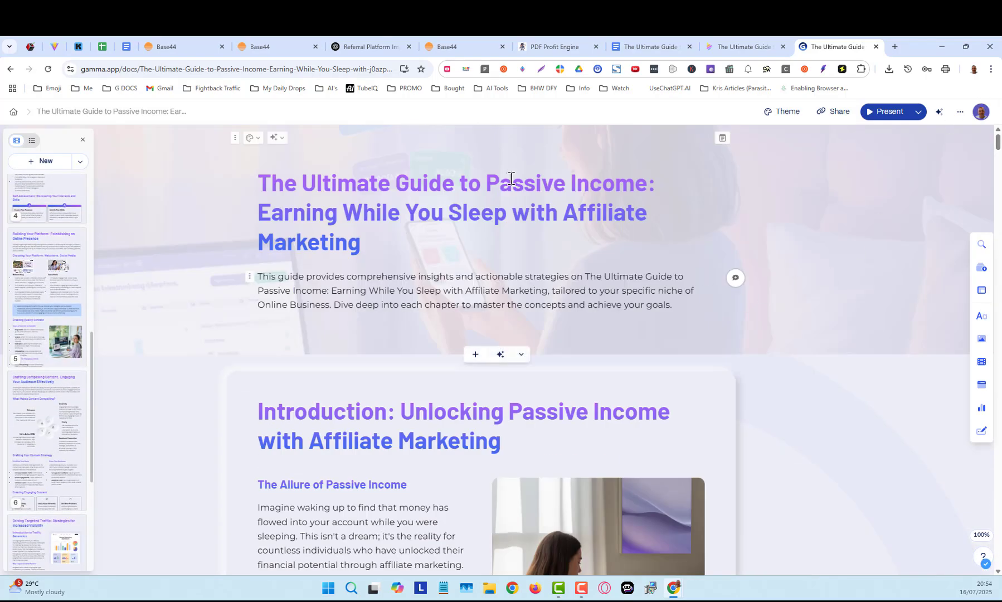
pyautogui.scroll(-2, 741, 224)
pyautogui.scroll(2, 740, 226)
pyautogui.scroll(-3, 740, 223)
pyautogui.scroll(-14, 832, 273)
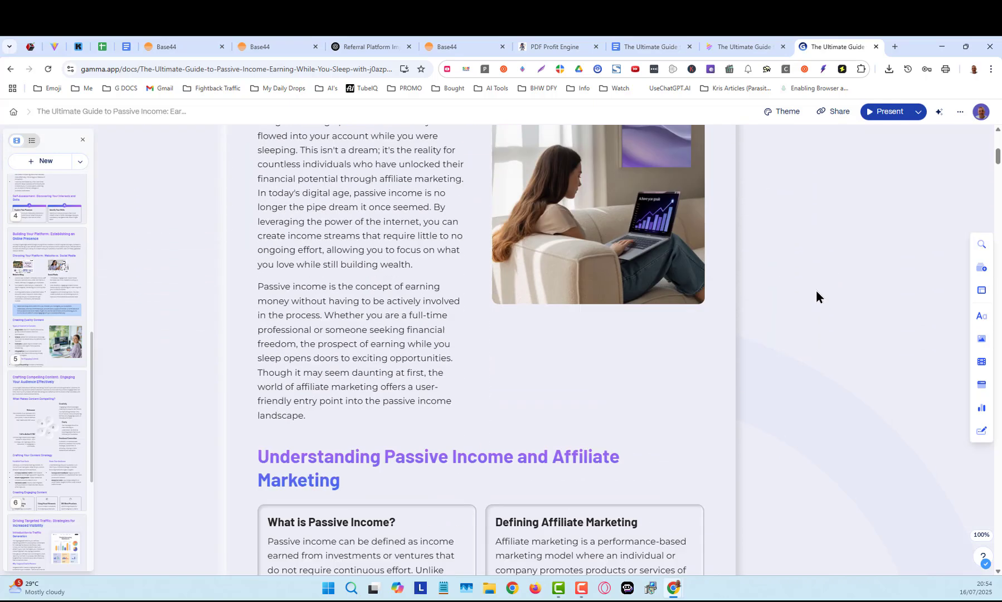
pyautogui.scroll(-14, 828, 274)
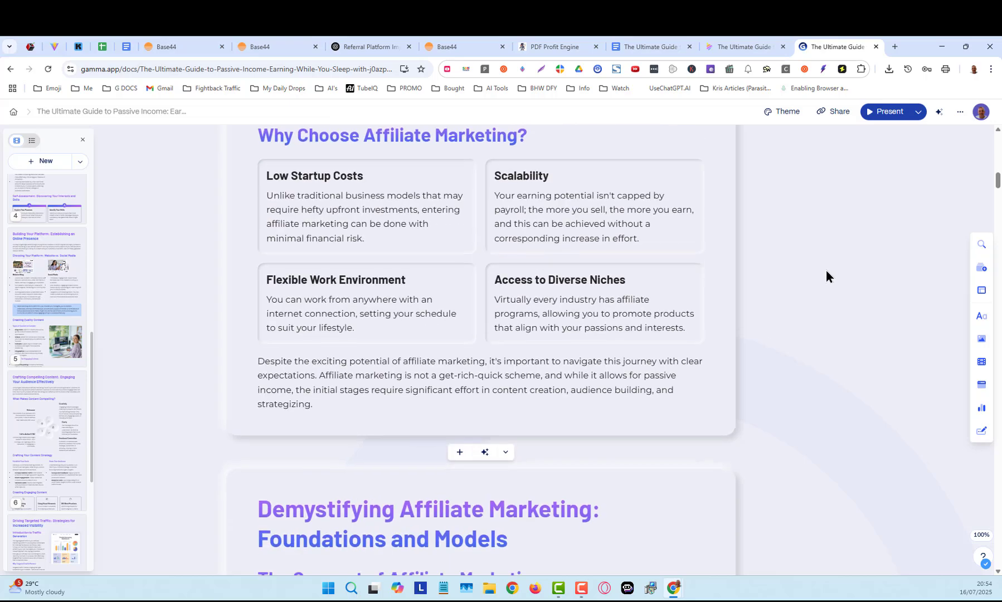
pyautogui.scroll(-5, 822, 274)
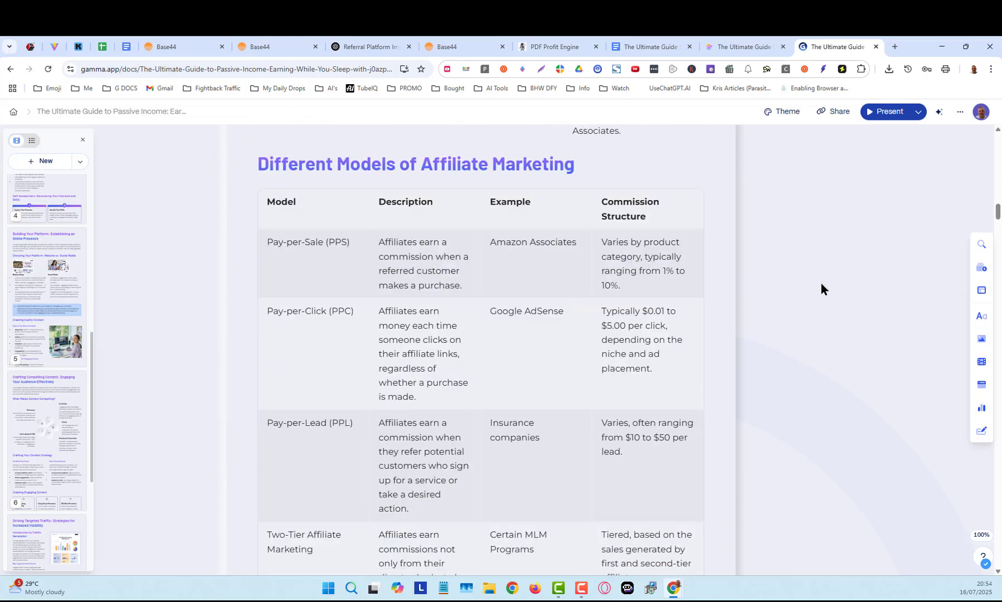
pyautogui.scroll(2, 814, 268)
pyautogui.scroll(-2, 814, 268)
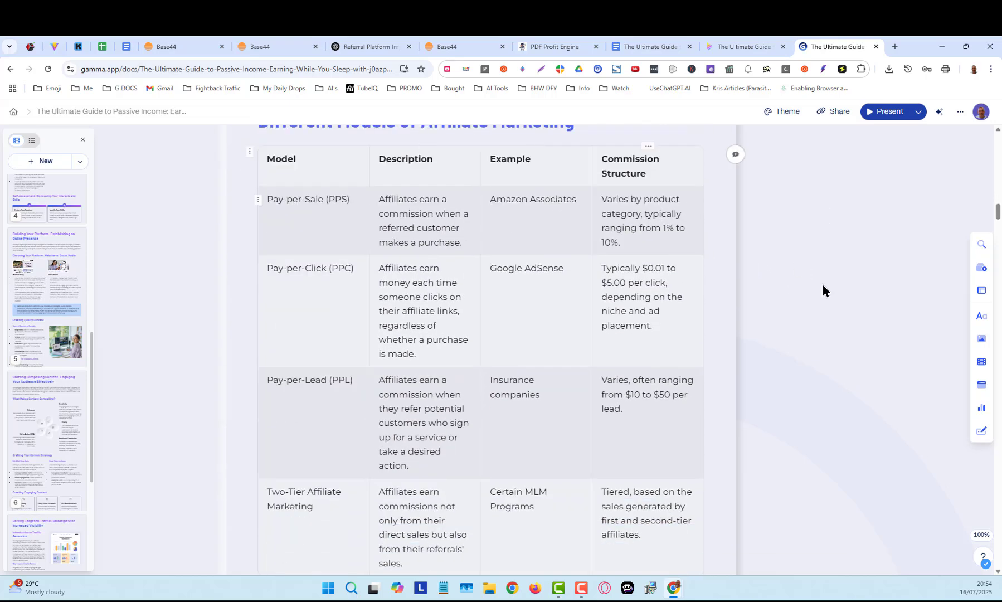
pyautogui.scroll(-10, 820, 287)
pyautogui.scroll(-1, 816, 293)
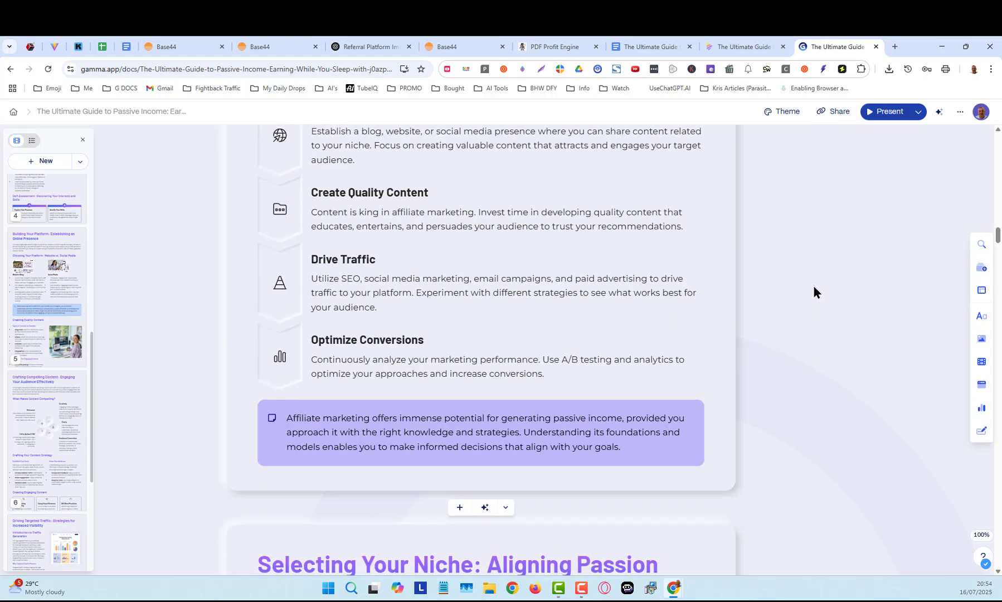
# Review the niche selection and online presence chapters, checking their images, numbered cards and the SEO and analytics chart
pyautogui.scroll(3, 813, 285)
pyautogui.scroll(-9, 812, 282)
pyautogui.scroll(-15, 816, 278)
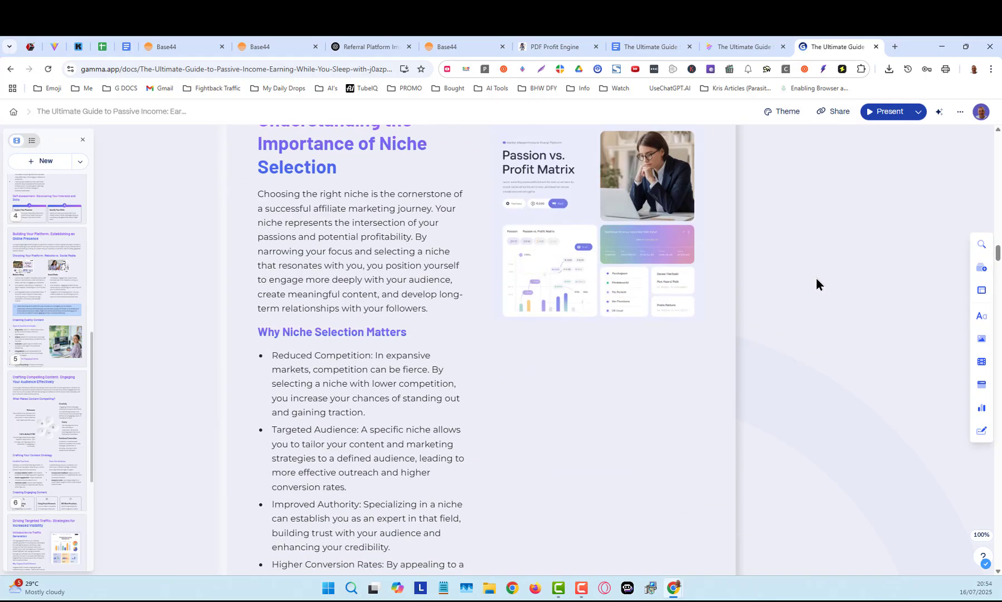
pyautogui.scroll(-10, 815, 278)
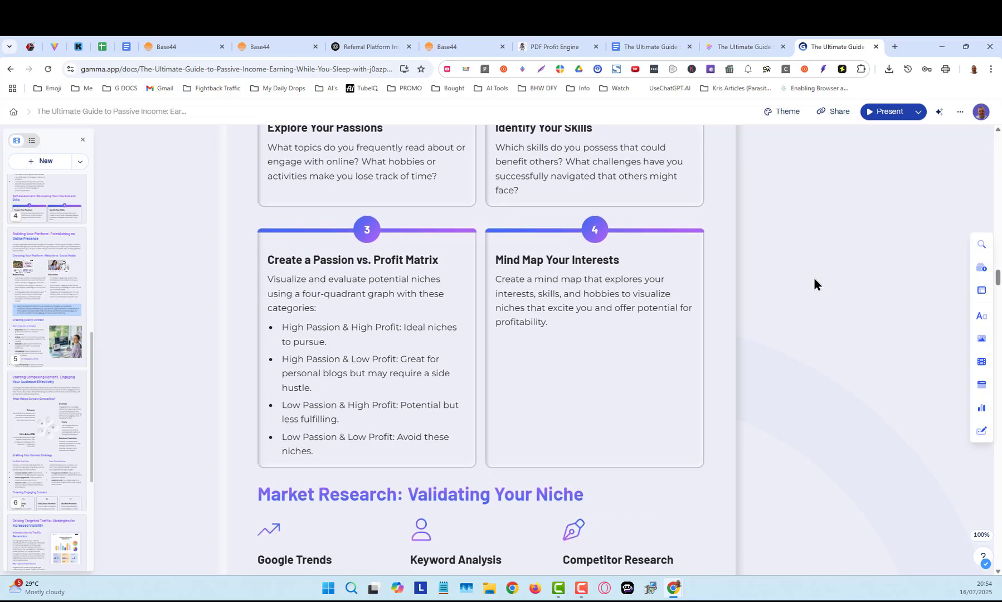
pyautogui.scroll(-15, 809, 301)
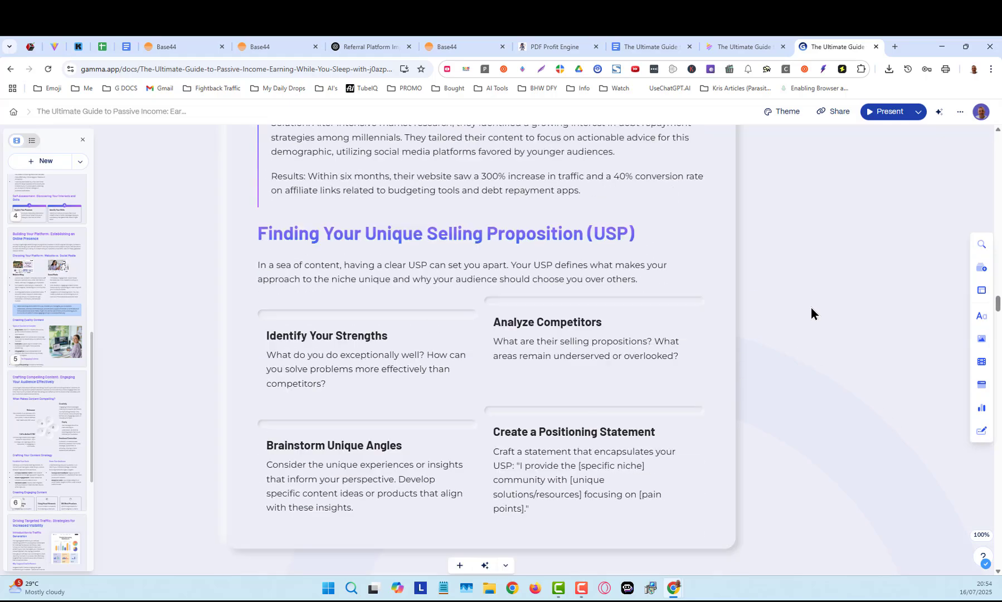
pyautogui.scroll(2, 805, 303)
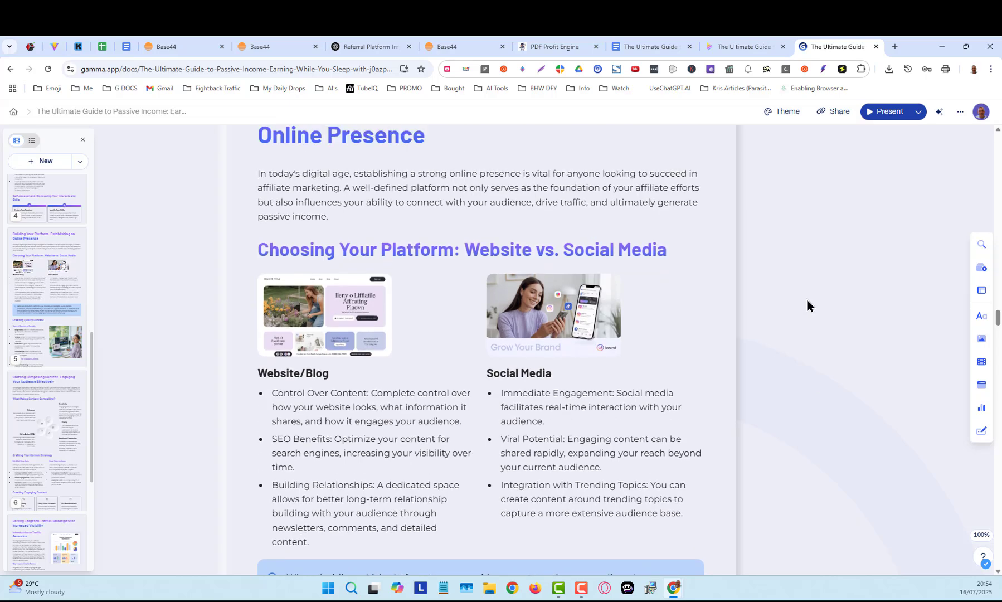
pyautogui.scroll(-9, 776, 396)
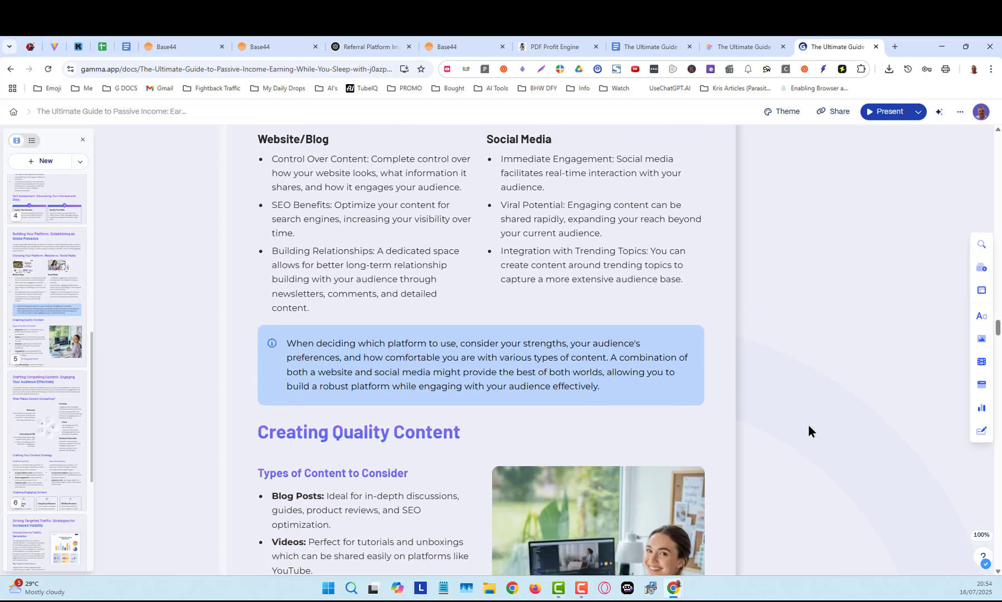
pyautogui.scroll(-7, 810, 399)
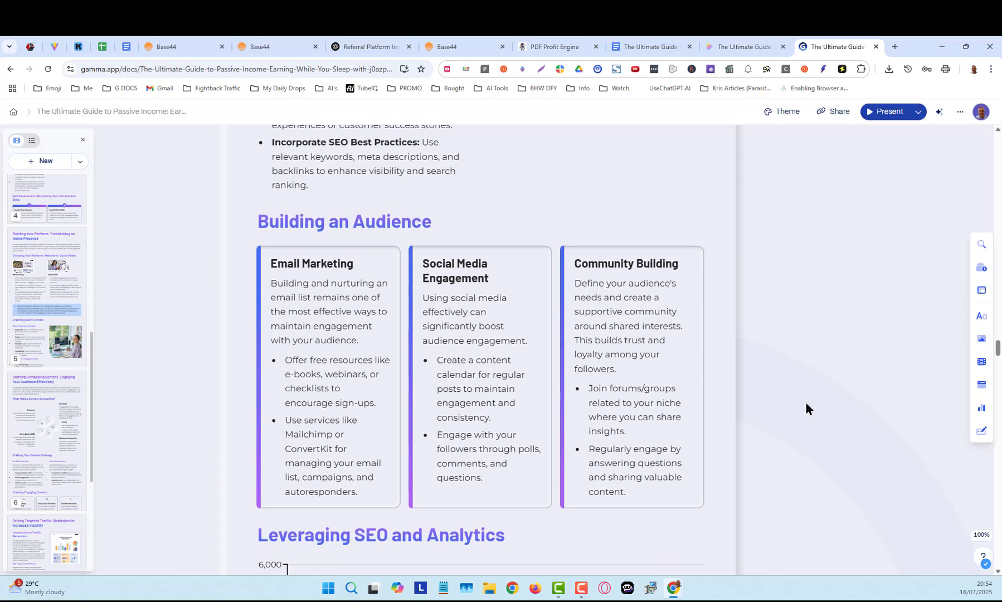
pyautogui.scroll(-5, 711, 357)
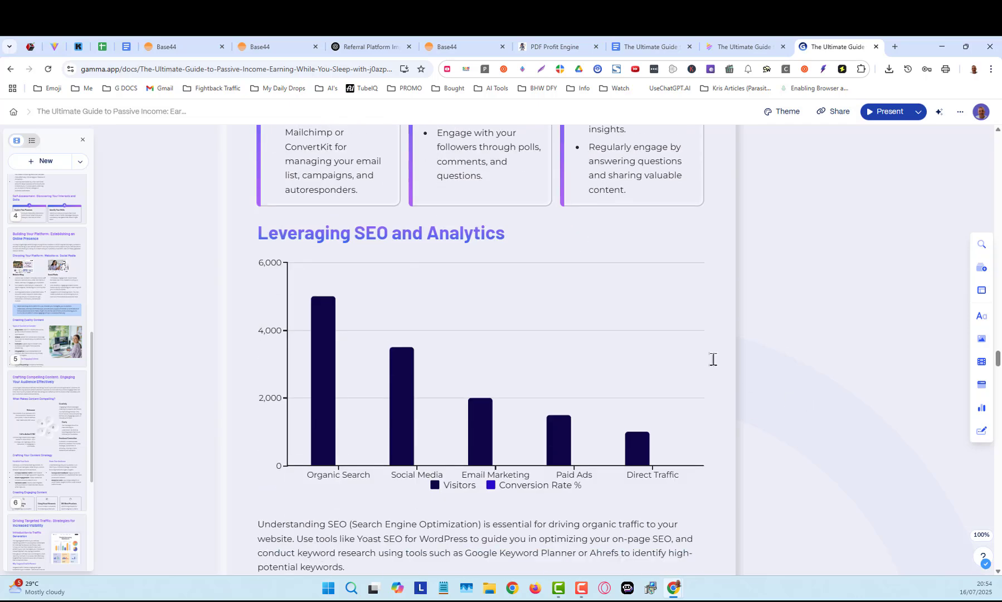
# Review the compelling content, targeted traffic and conversion optimization chapters through to the end of the document
pyautogui.scroll(-15, 812, 373)
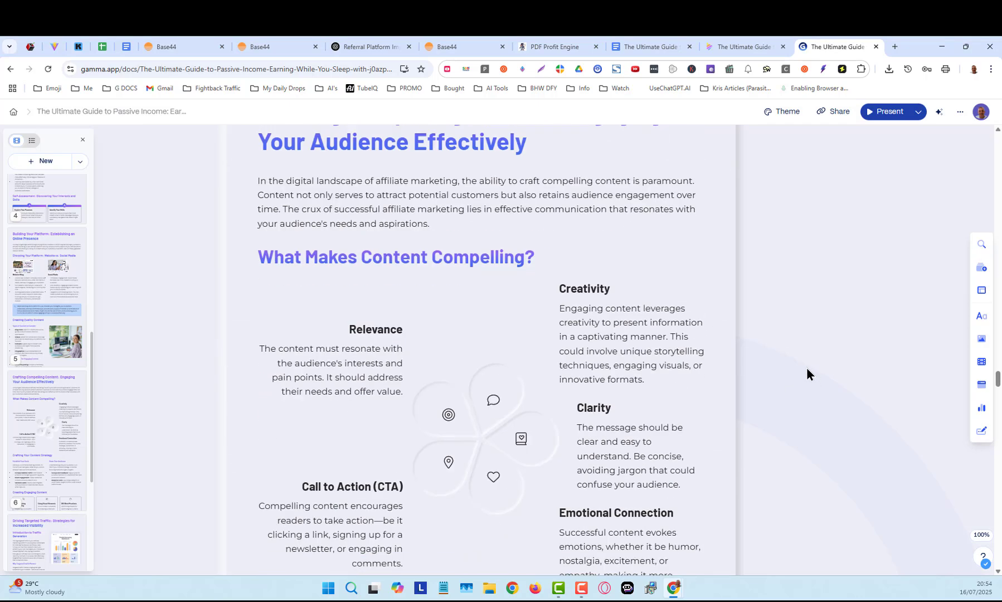
pyautogui.scroll(-9, 804, 367)
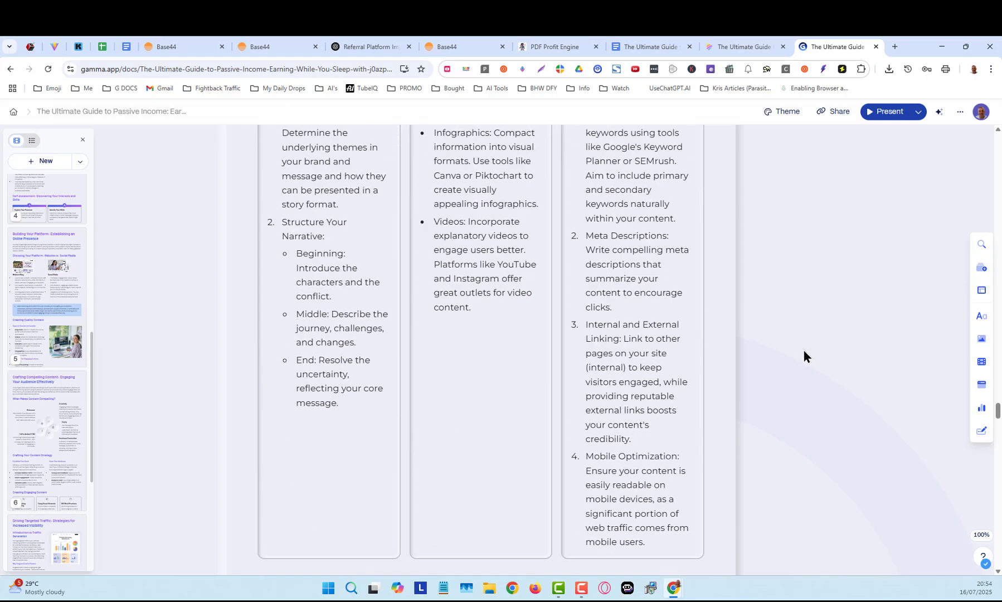
pyautogui.scroll(-3, 803, 350)
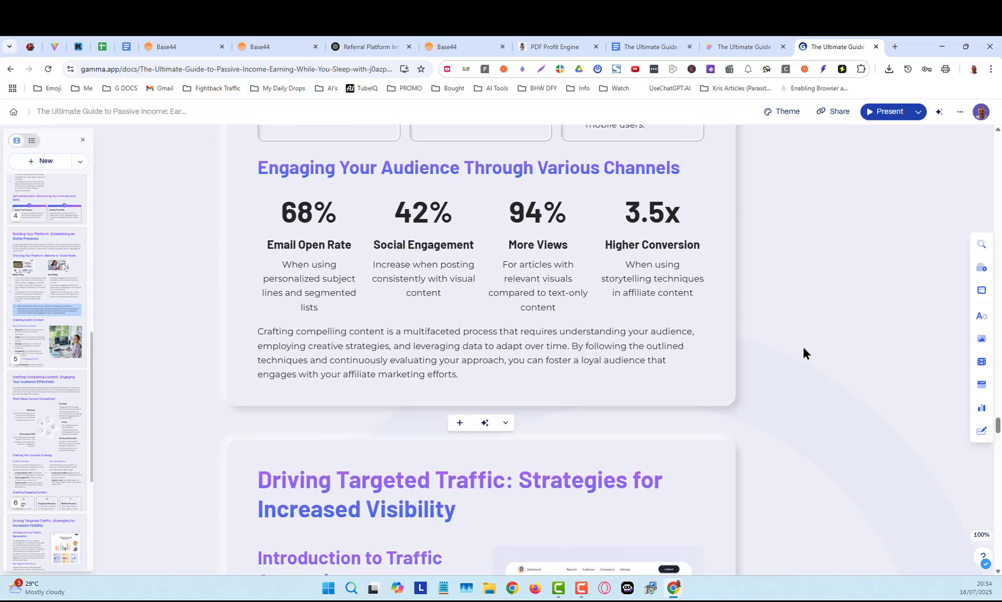
pyautogui.scroll(-10, 803, 347)
pyautogui.scroll(-20, 801, 350)
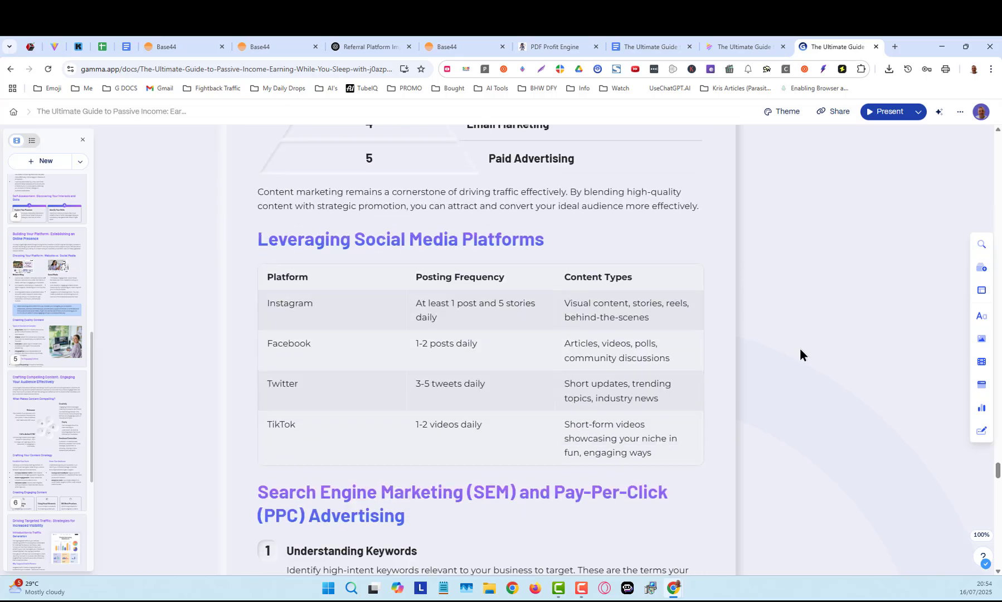
pyautogui.scroll(-20, 793, 362)
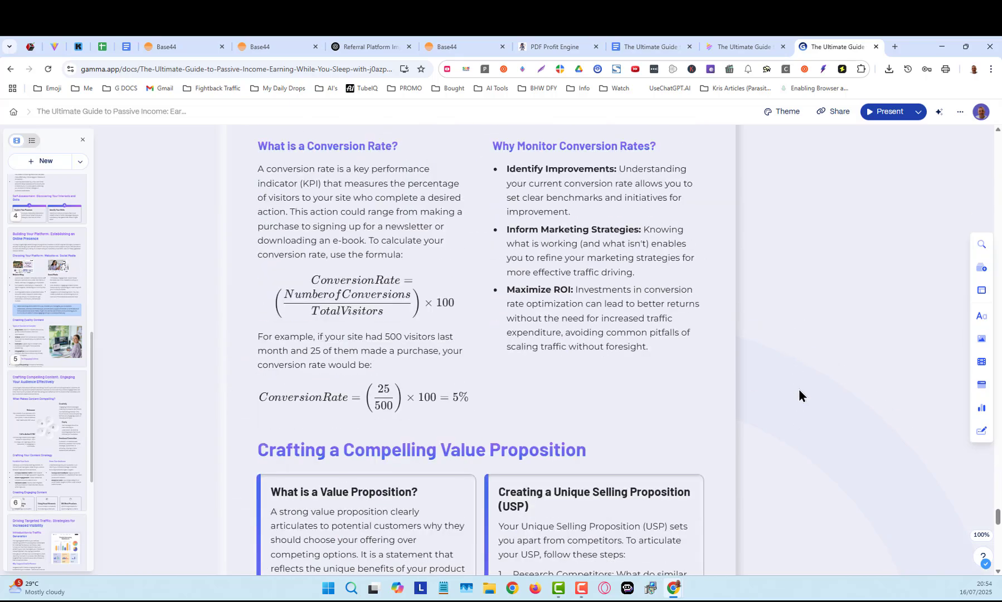
pyautogui.scroll(-9, 792, 408)
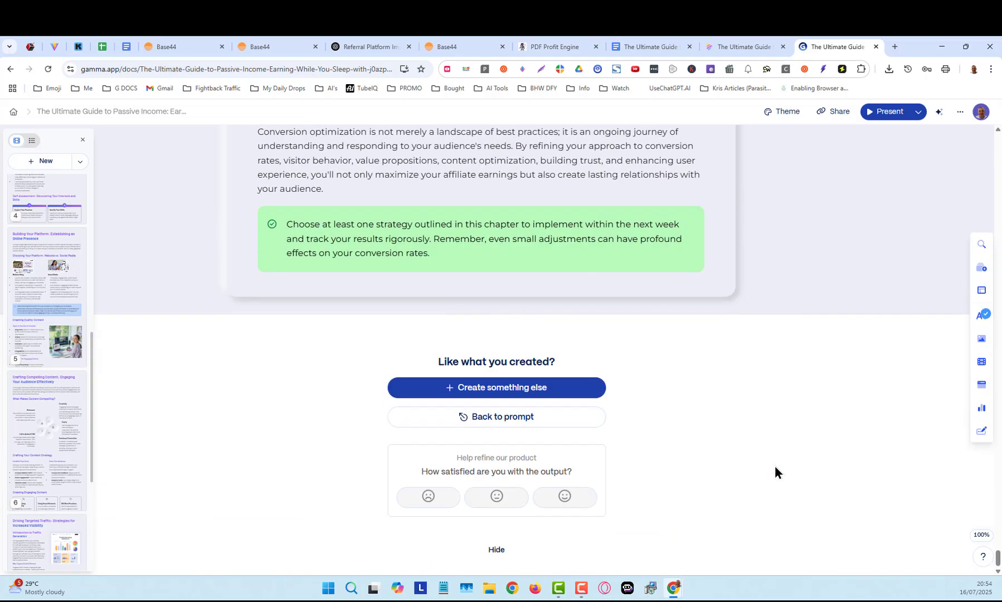
pyautogui.scroll(4, 774, 465)
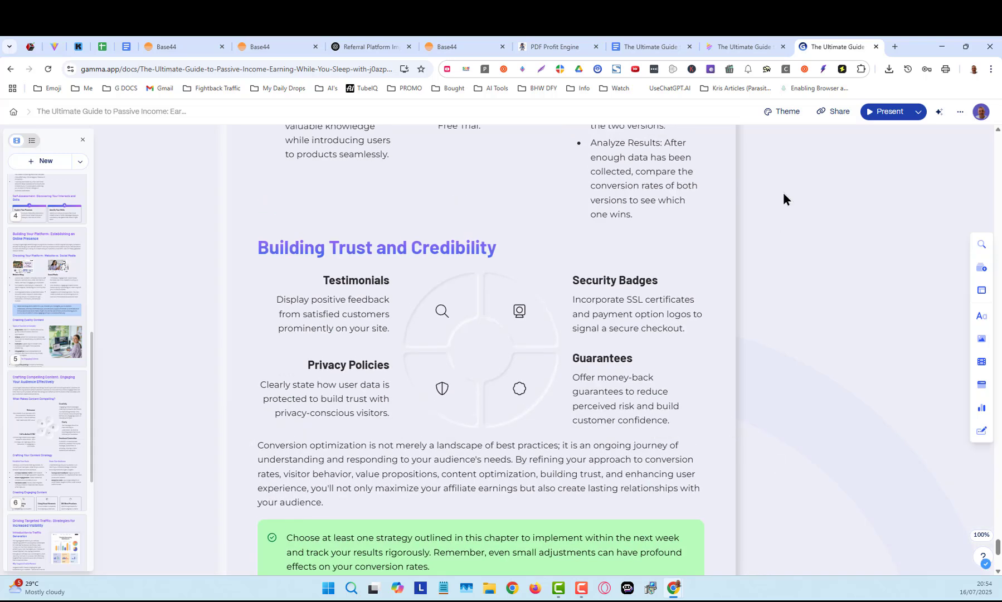
# Export all cards of the document to PDF and save the file in the Downloads folder under its suggested name
pyautogui.click(830, 111)
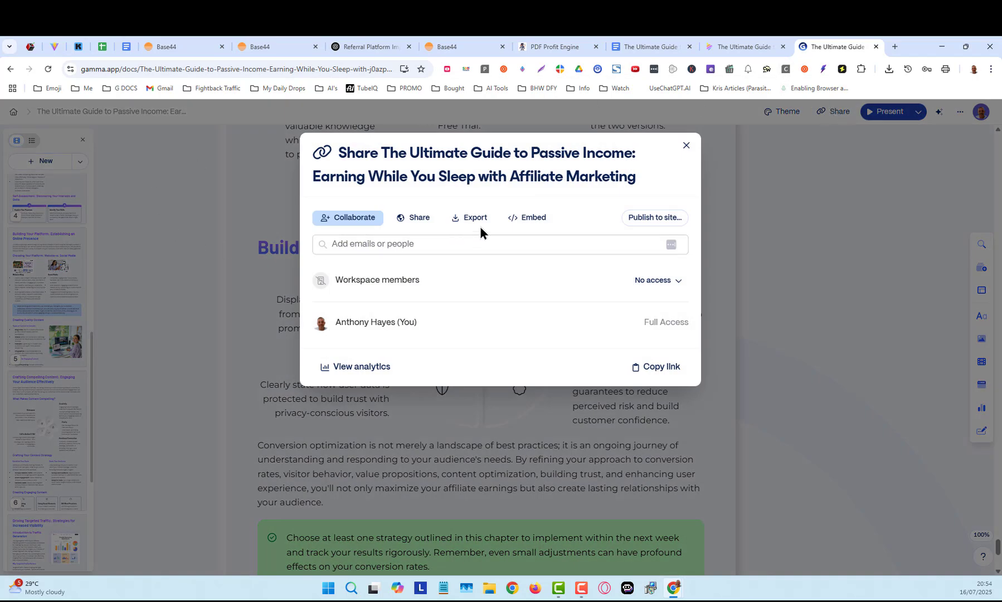
pyautogui.click(461, 220)
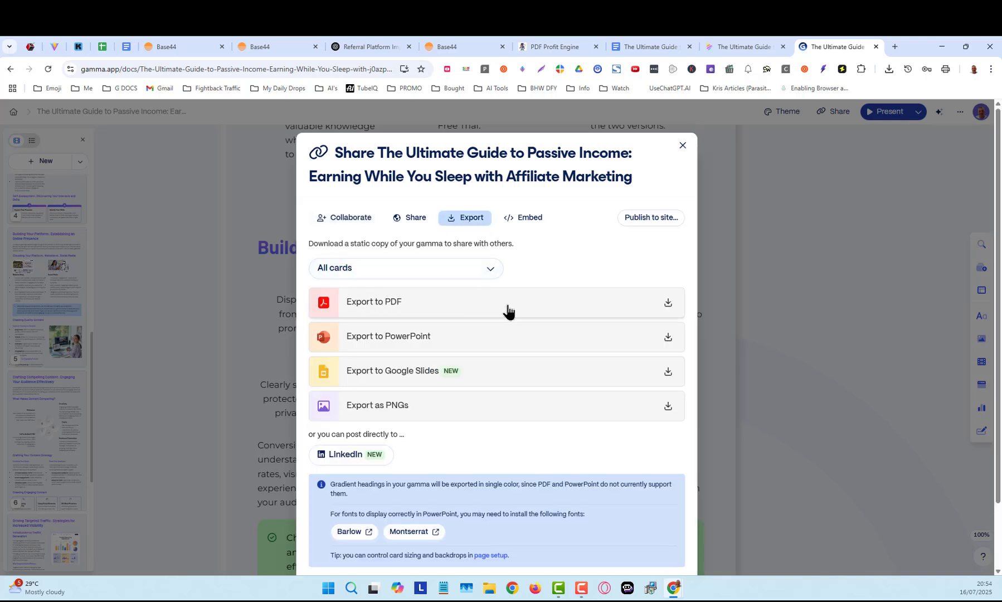
pyautogui.click(667, 306)
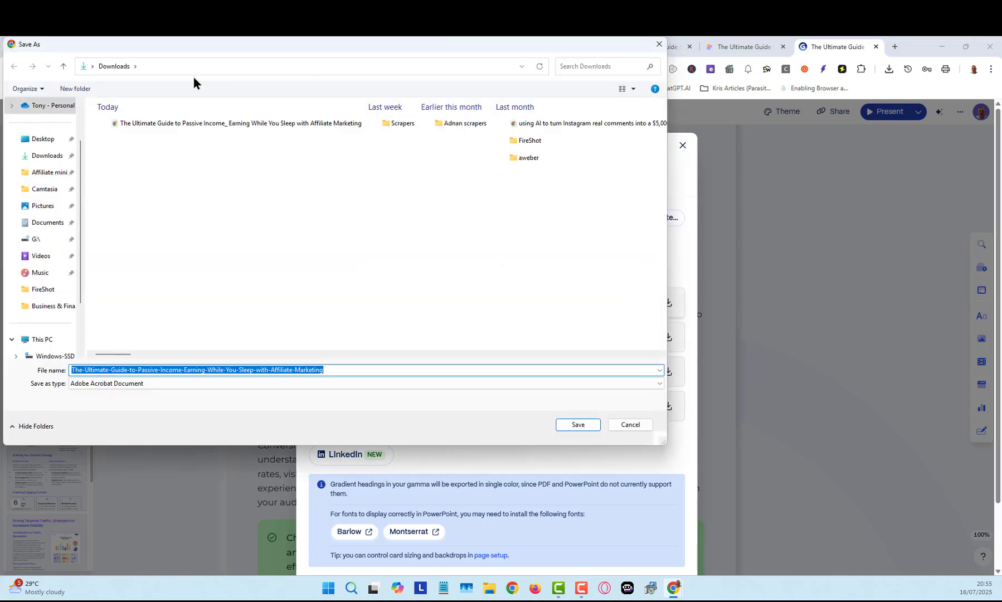
pyautogui.click(578, 424)
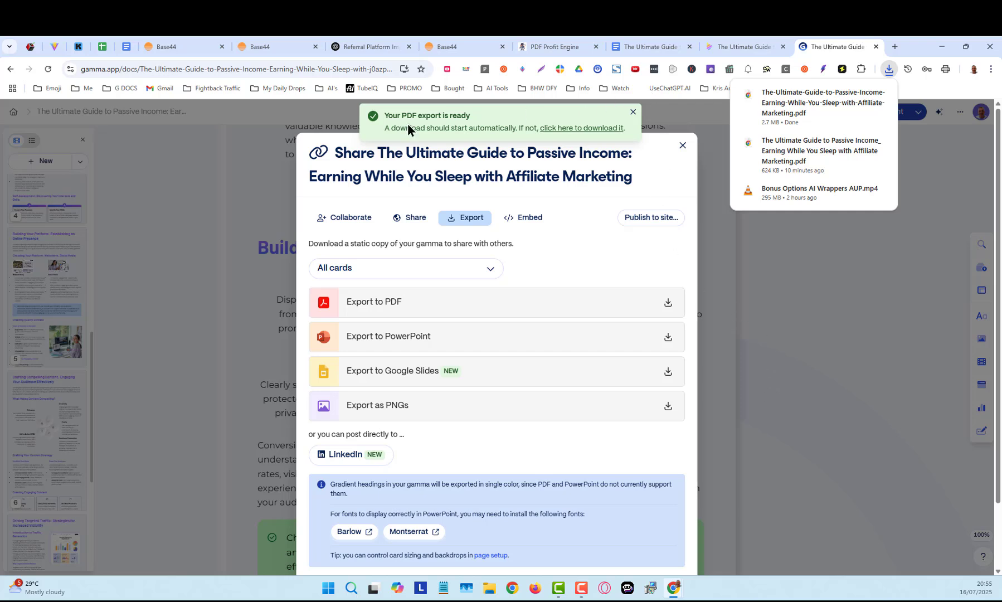
pyautogui.click(633, 113)
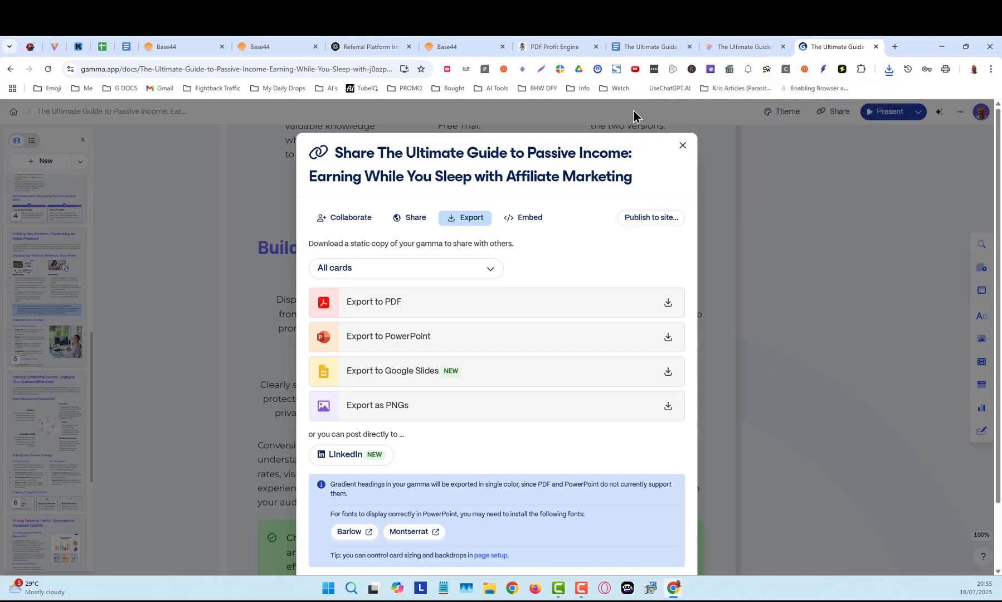
pyautogui.click(864, 183)
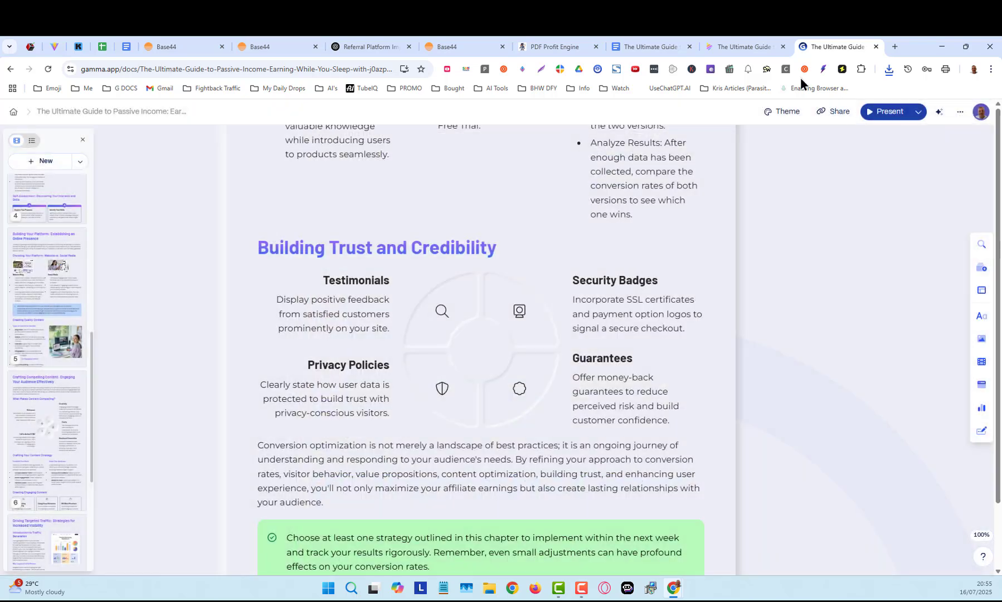
# Open the newly downloaded guide PDF and examine its layout, charts and callouts from the first page to the last chapter
pyautogui.click(888, 70)
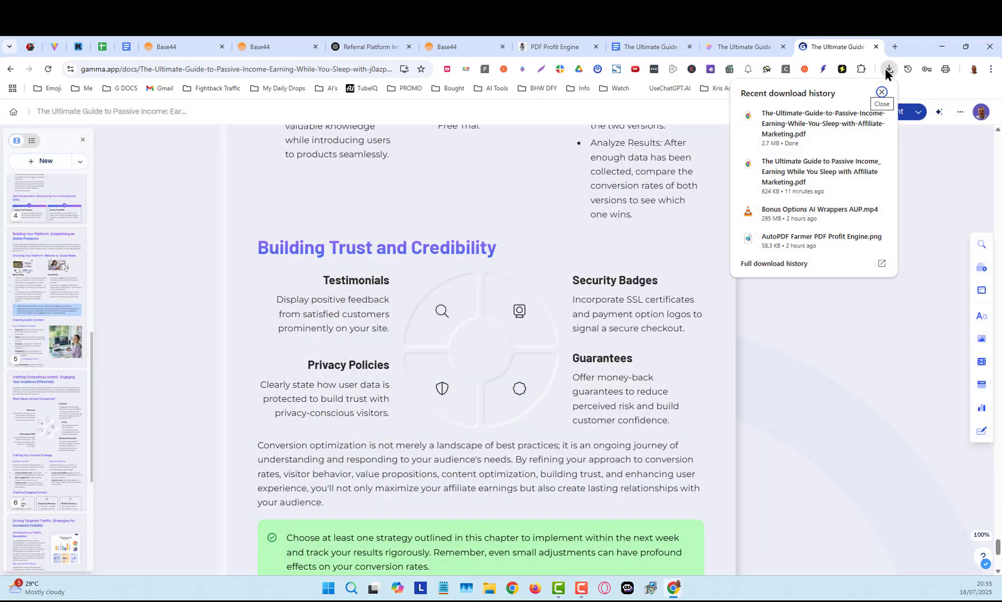
pyautogui.click(814, 119)
pyautogui.scroll(-13, 870, 245)
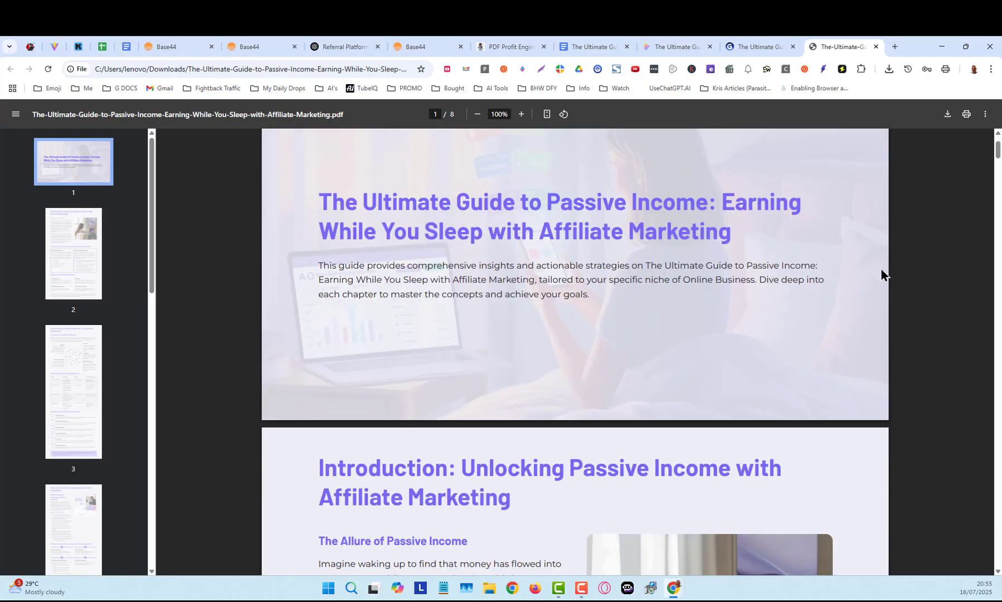
pyautogui.scroll(-20, 920, 321)
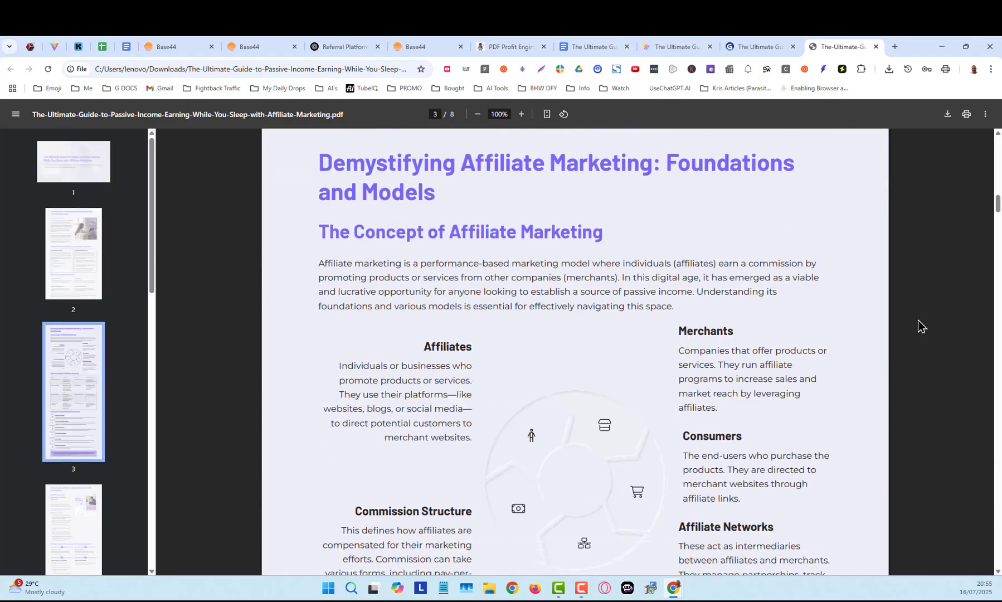
pyautogui.scroll(-10, 902, 317)
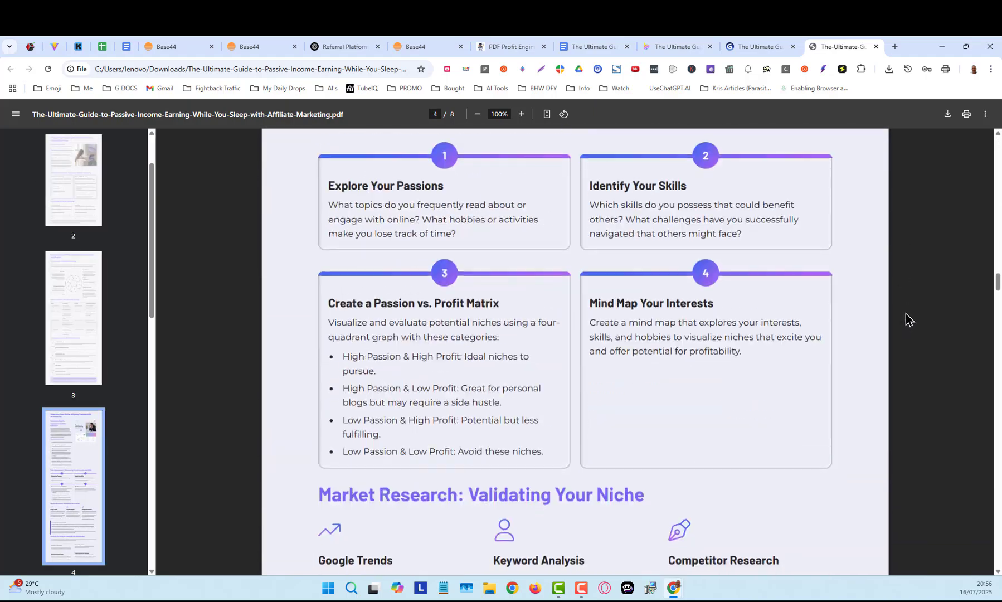
pyautogui.scroll(-8, 982, 357)
pyautogui.scroll(-20, 982, 358)
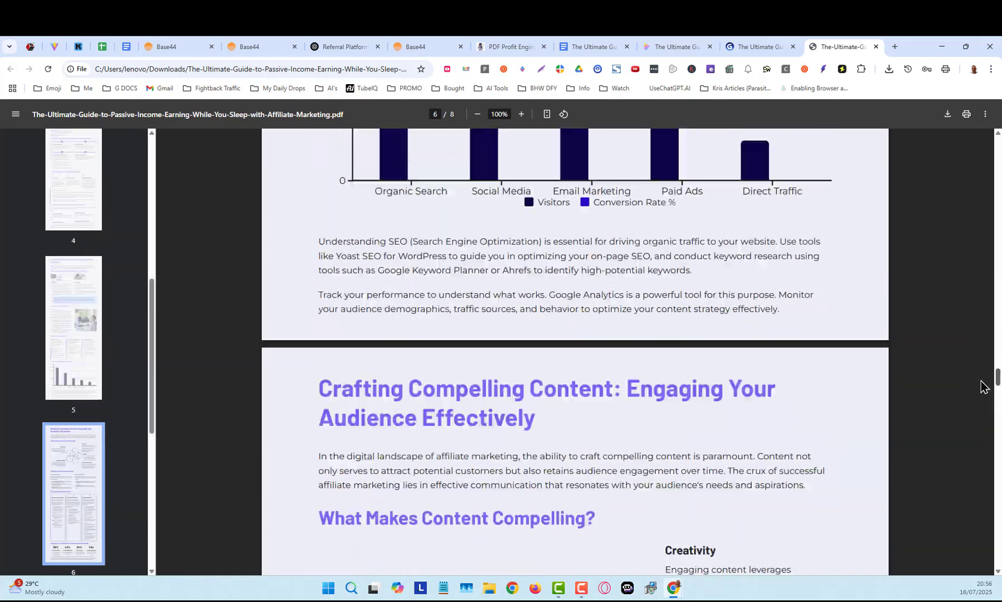
pyautogui.scroll(-20, 972, 490)
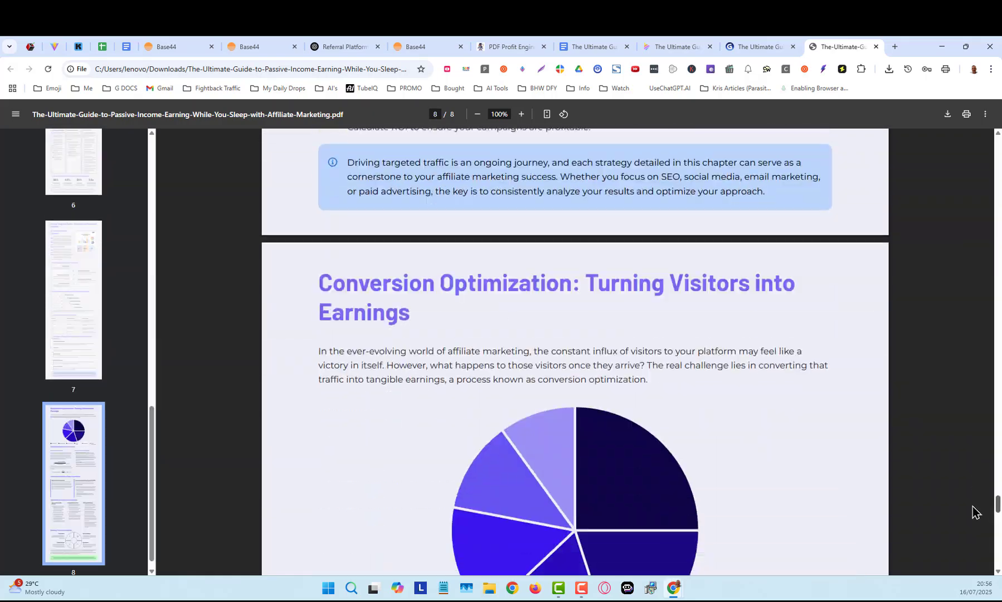
pyautogui.moveTo(964, 551); pyautogui.dragTo(974, 69)
# Switch back to PDF Profit Engine and look through the content structure of the completed guide
pyautogui.click(746, 47)
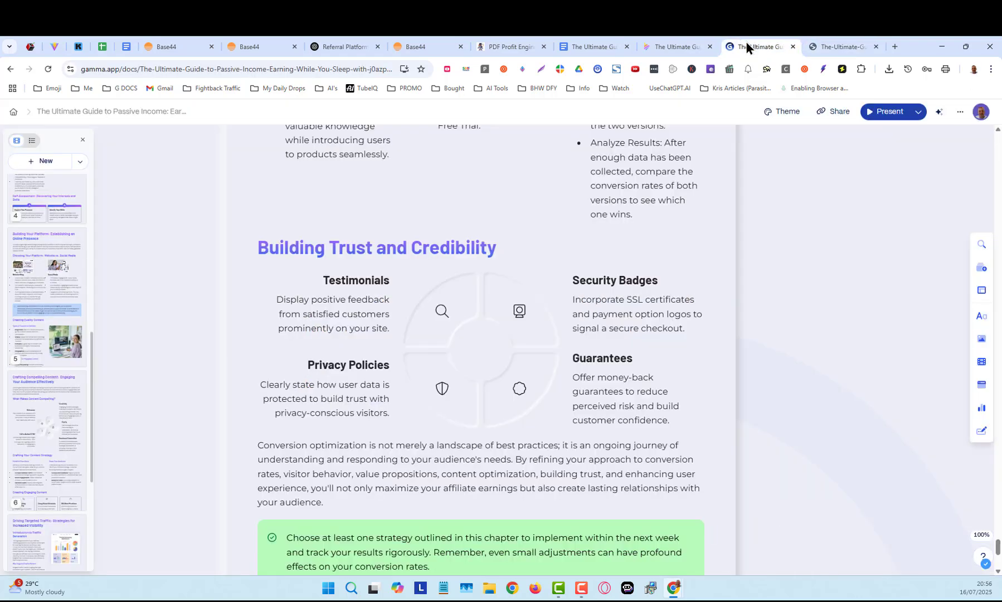
pyautogui.click(504, 46)
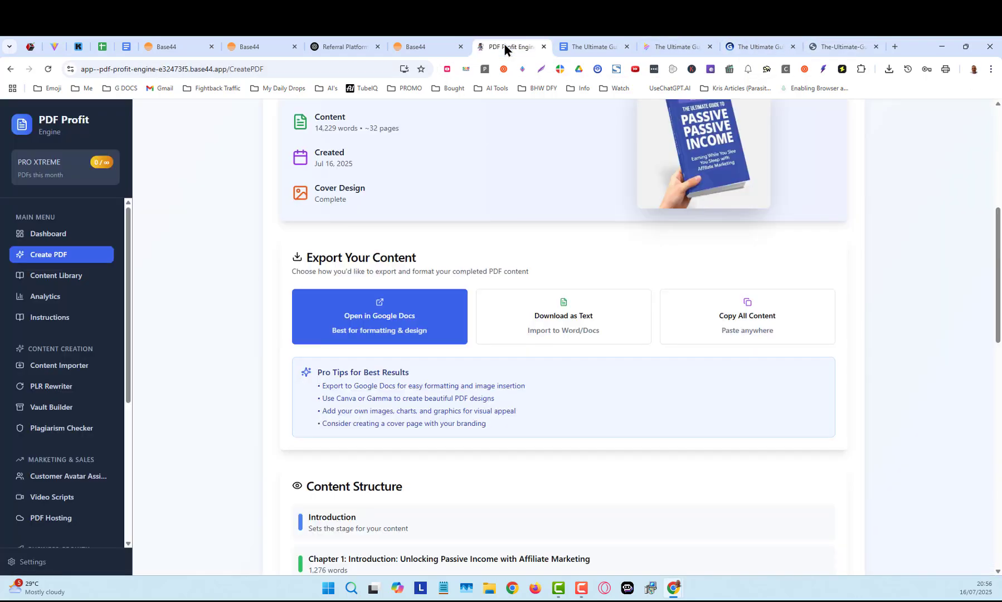
pyautogui.scroll(-15, 468, 401)
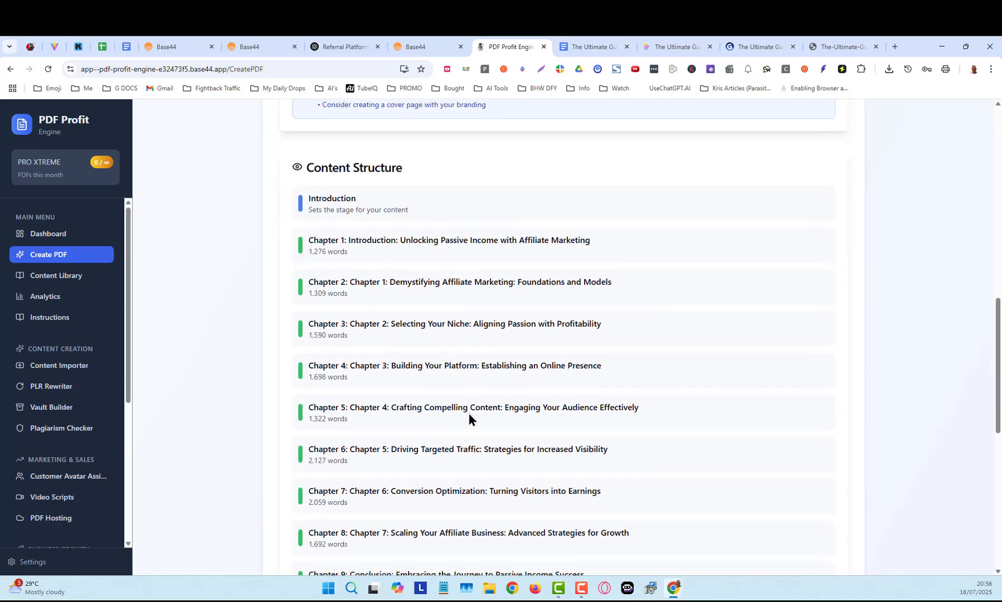
# Look over the completed project's summary and its workflow stages from topic generation to Review & Publish
pyautogui.scroll(10, 490, 415)
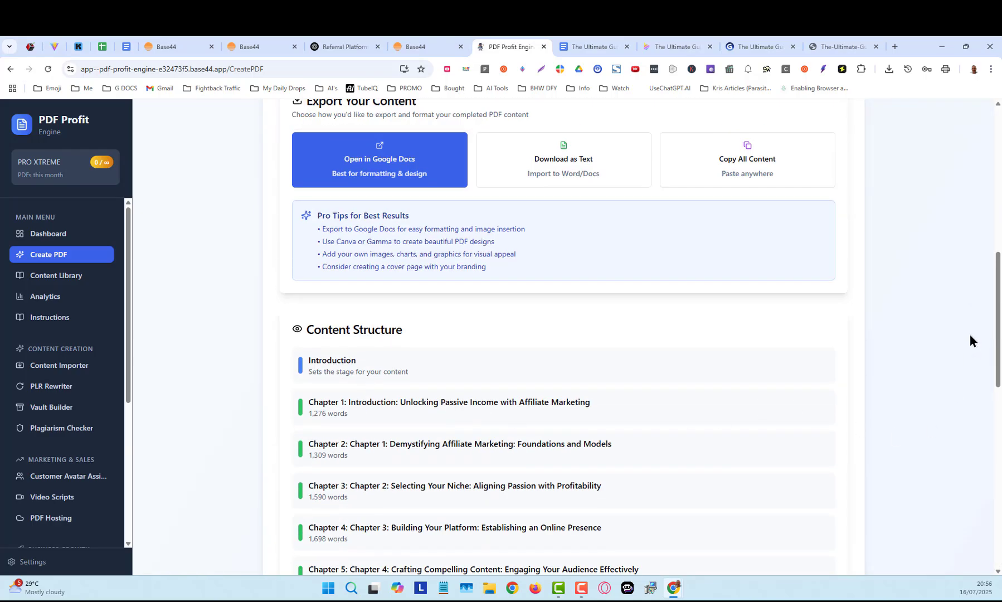
pyautogui.moveTo(995, 331); pyautogui.dragTo(994, 128)
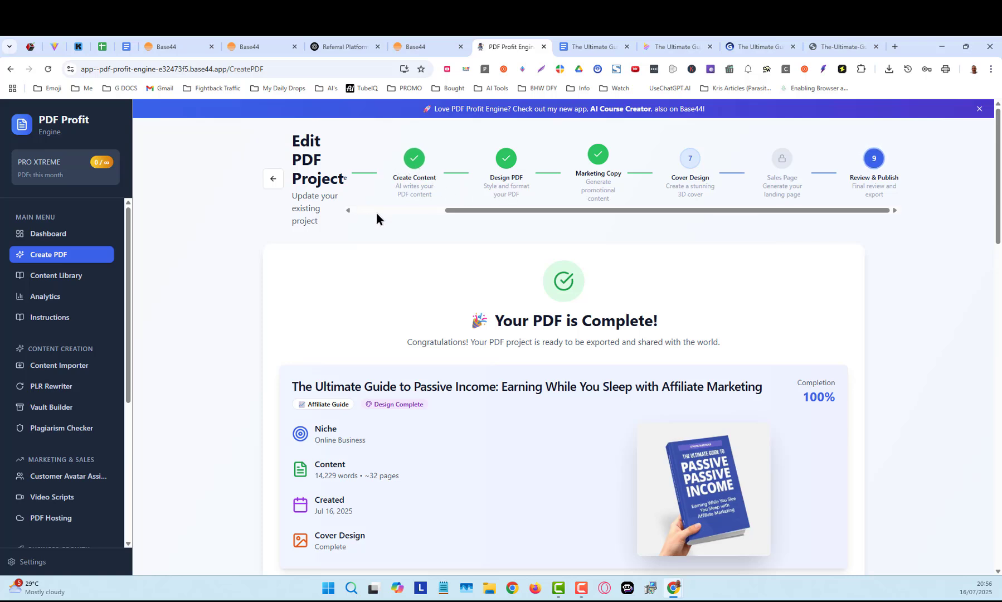
pyautogui.moveTo(460, 213); pyautogui.dragTo(319, 210)
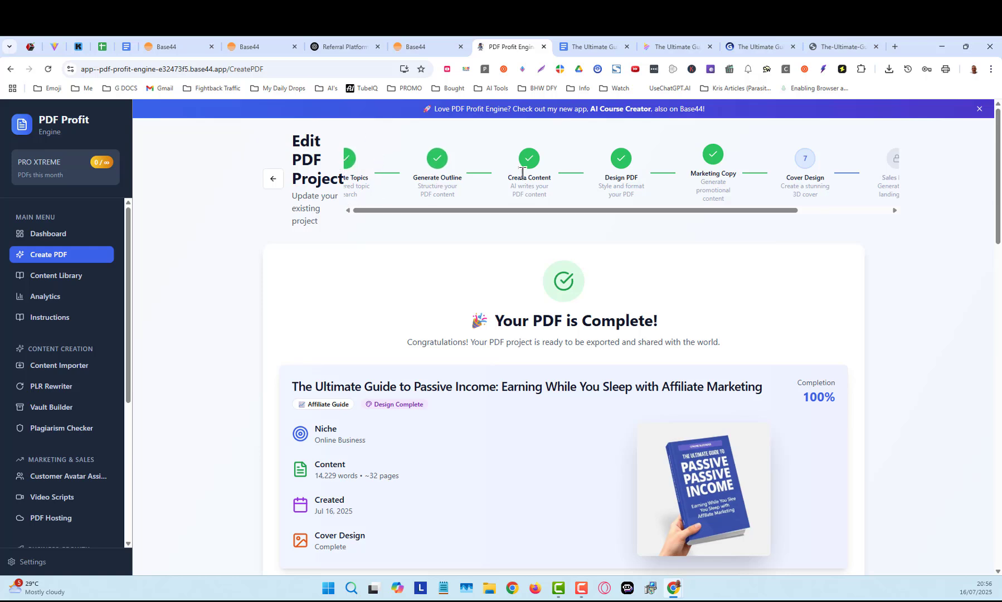
pyautogui.moveTo(645, 208); pyautogui.dragTo(743, 210)
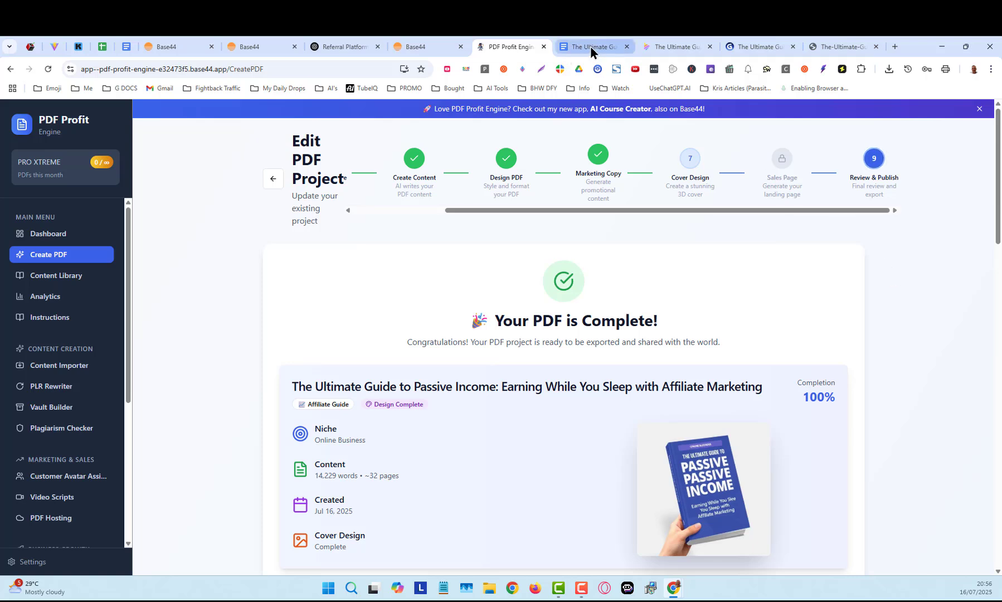
# Check the opening pages of the exported guide PDF once more, and return to the completed project in PDF Profit Engine
pyautogui.moveTo(590, 46)
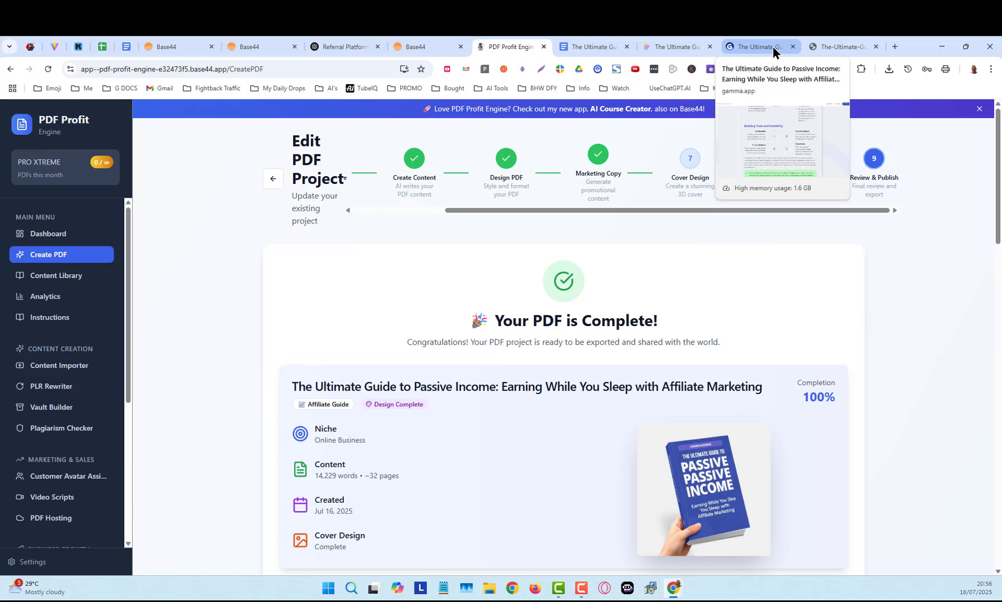
pyautogui.click(830, 47)
pyautogui.scroll(-15, 862, 358)
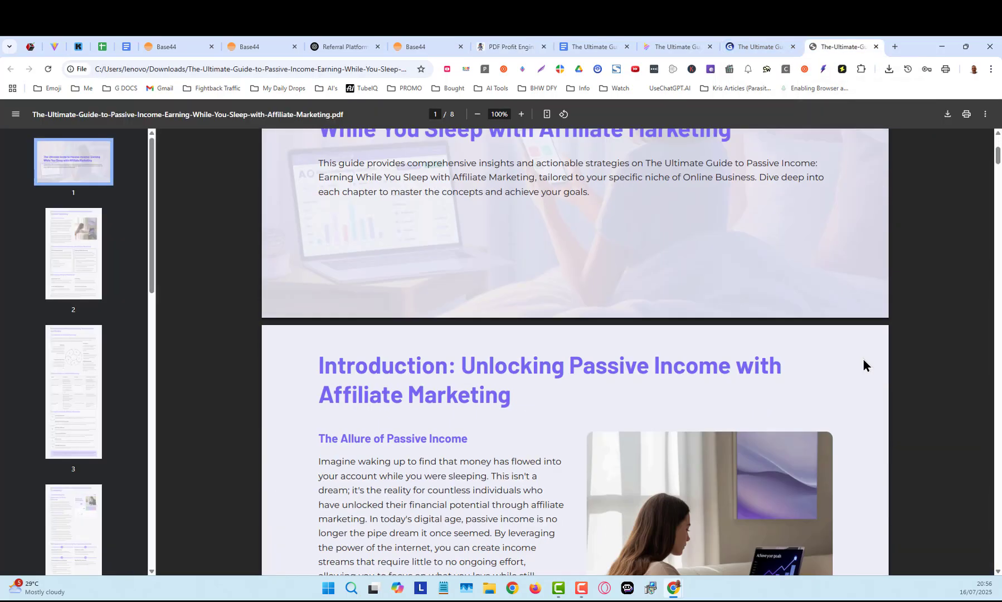
pyautogui.scroll(15, 847, 351)
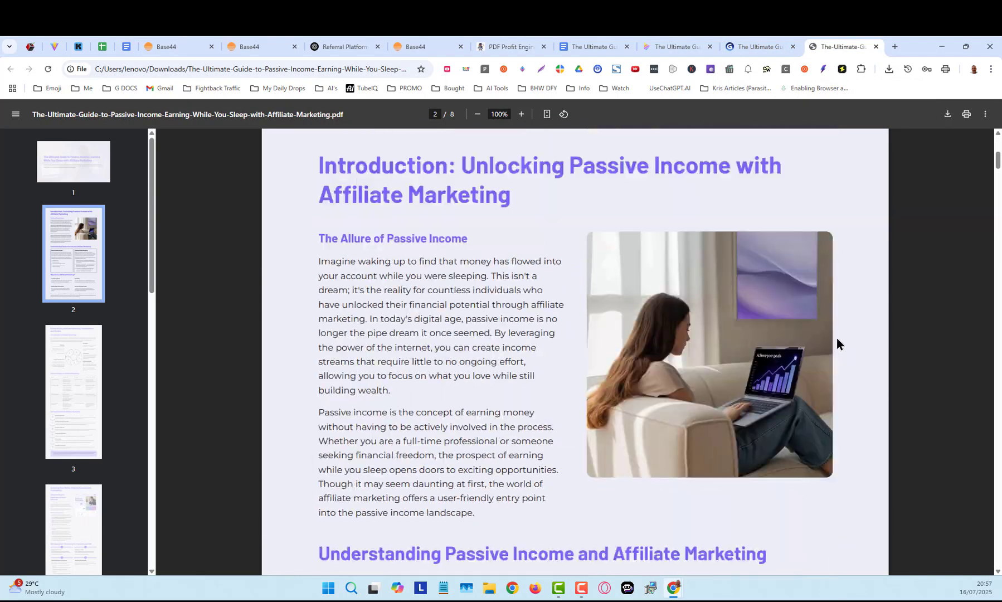
pyautogui.click(518, 47)
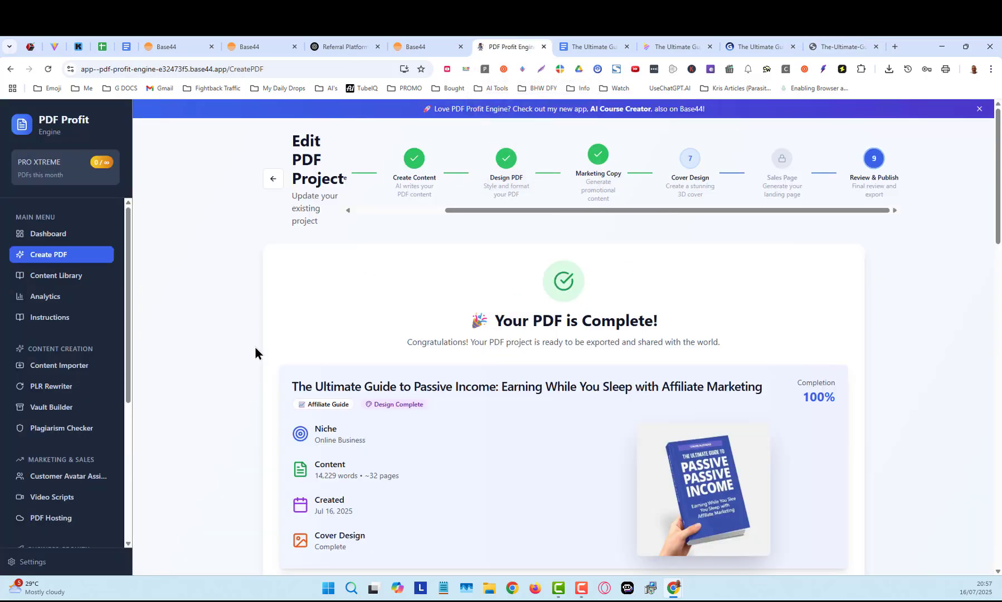
# Open the Content Library and browse the saved PDF projects
pyautogui.click(69, 282)
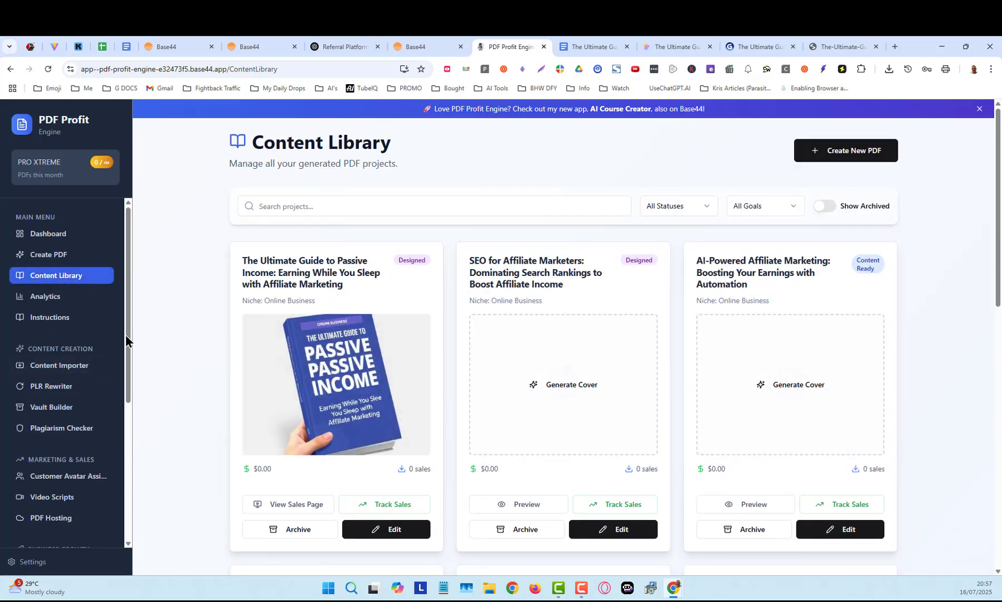
pyautogui.scroll(-4, 281, 365)
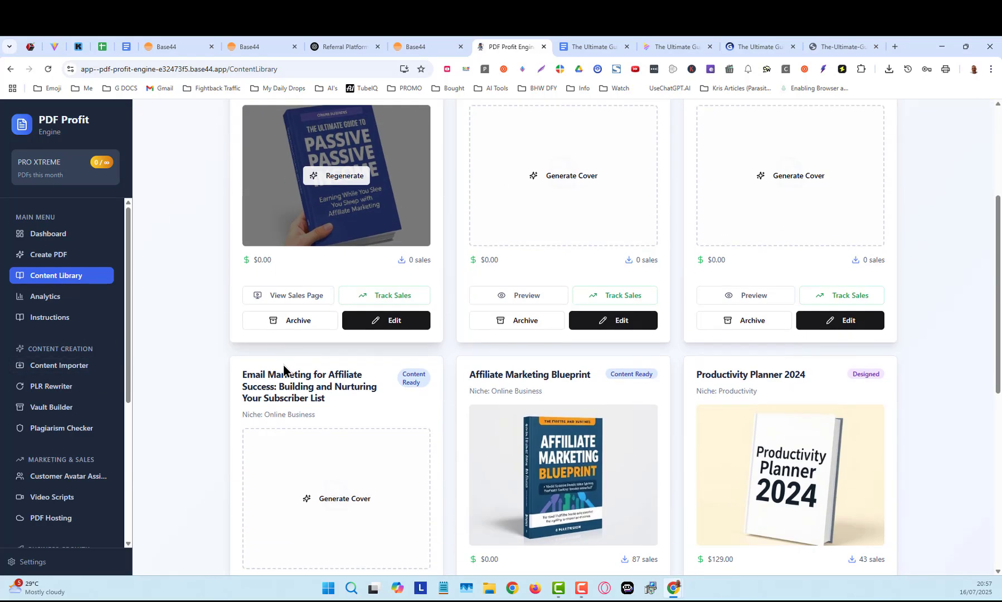
pyautogui.scroll(4, 281, 365)
pyautogui.scroll(-2, 282, 365)
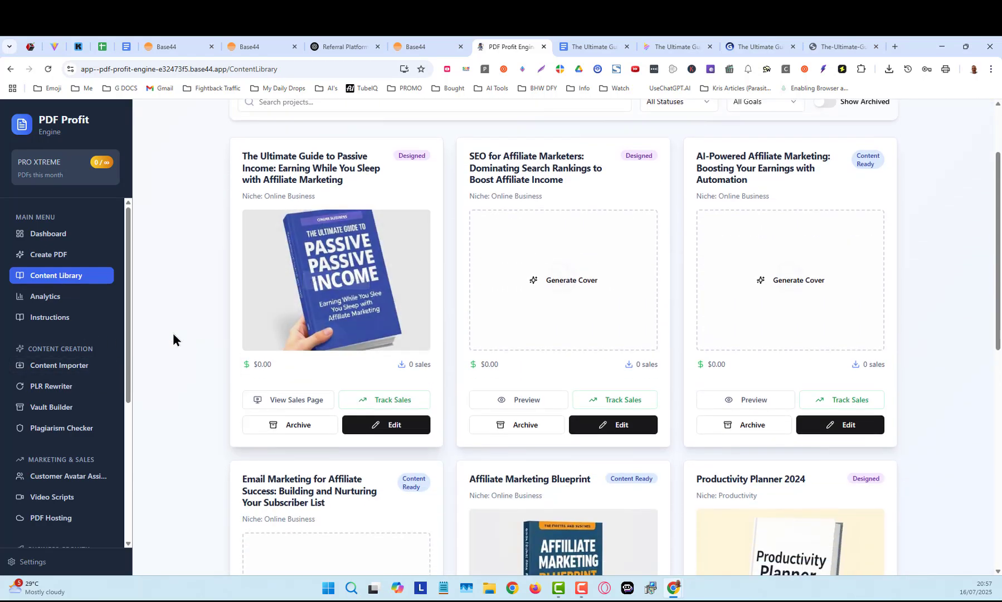
# View the sales analytics and read the Instructions guide through to the end
pyautogui.click(49, 297)
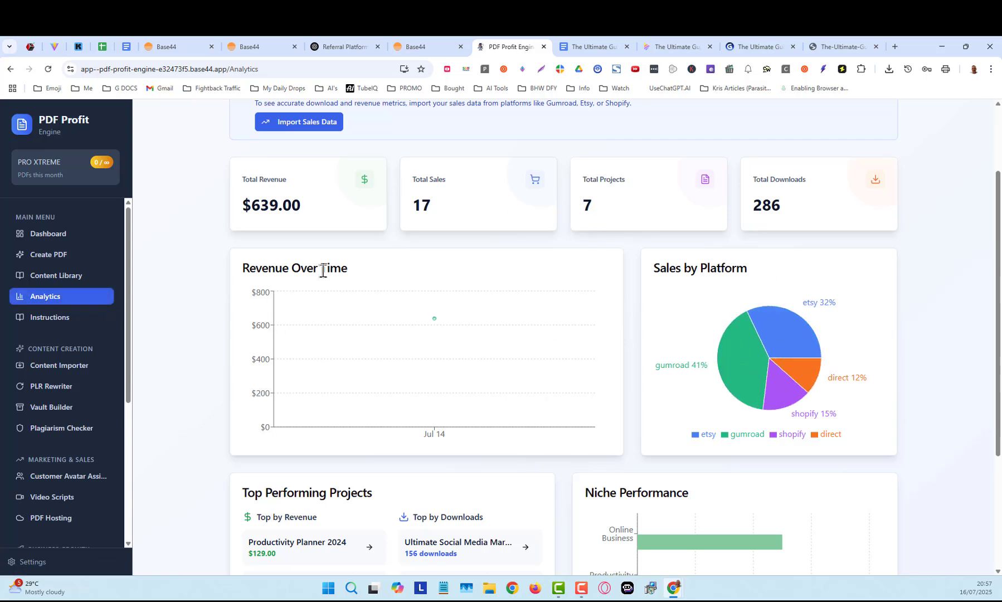
pyautogui.click(58, 319)
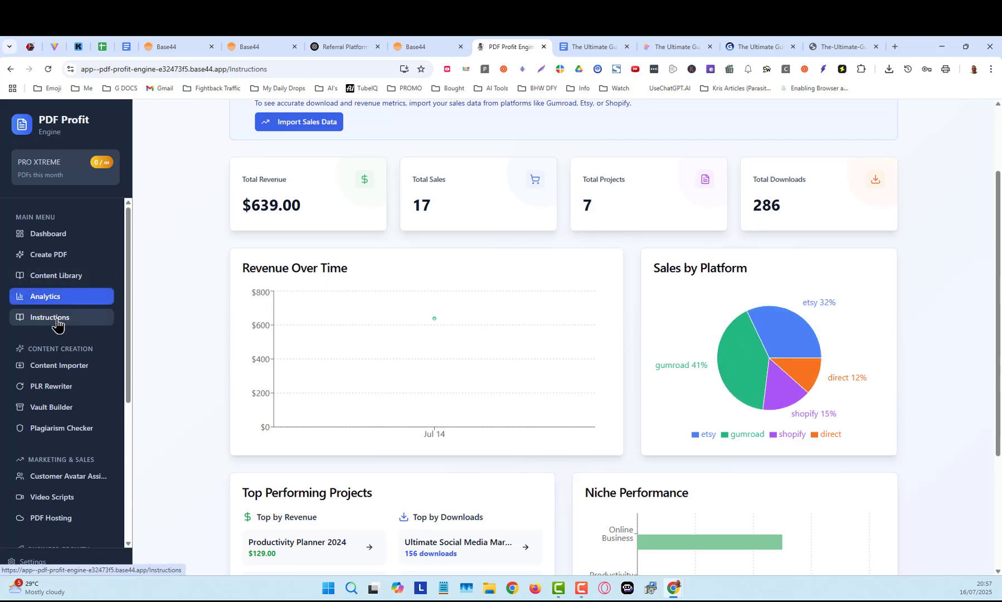
pyautogui.scroll(-5, 626, 263)
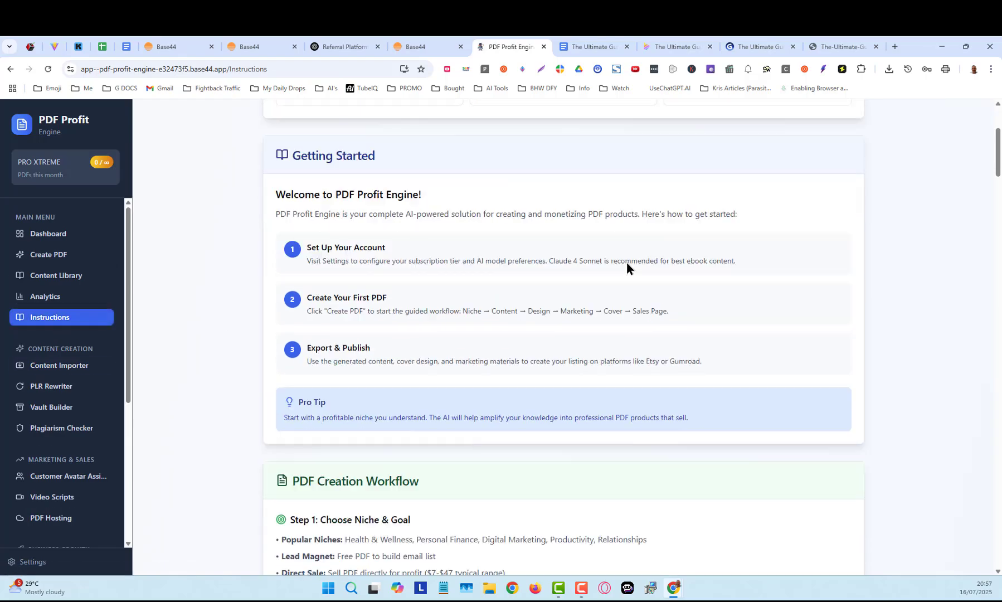
pyautogui.scroll(-20, 628, 282)
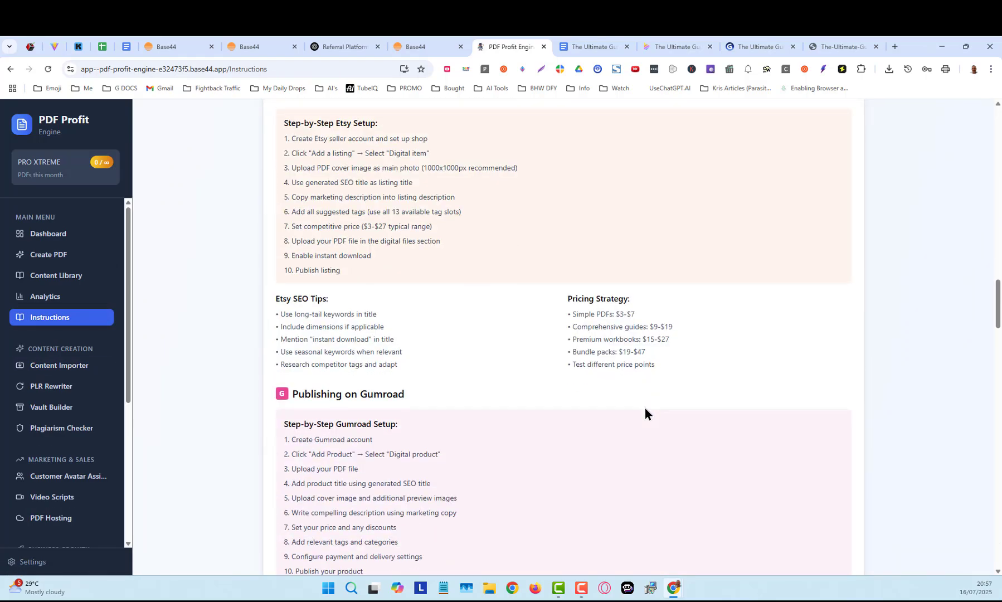
pyautogui.scroll(-20, 640, 401)
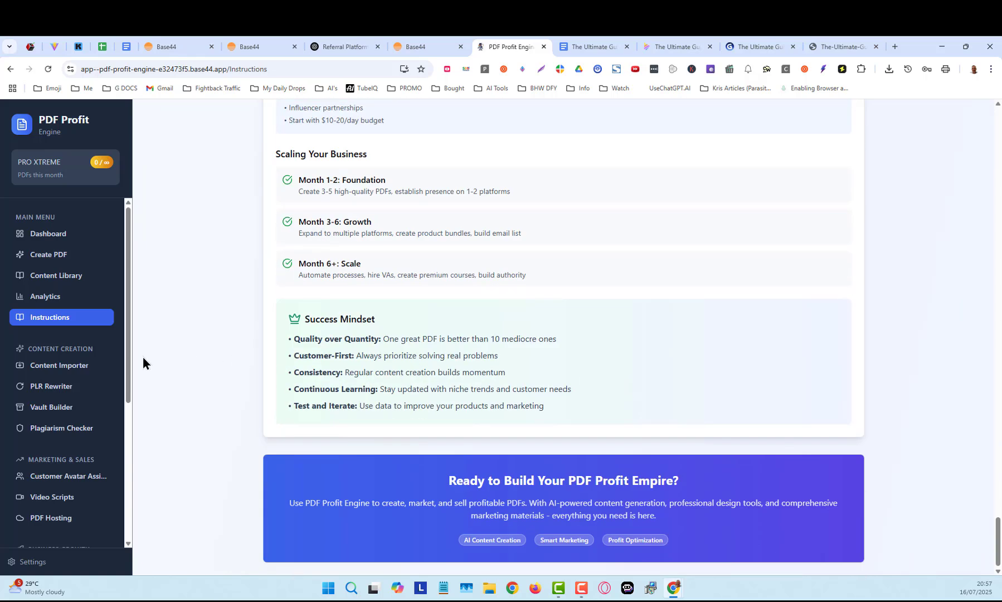
# Look at the Content Importer, PLR Rewriter and Vault Builder tools without entering any content
pyautogui.click(58, 365)
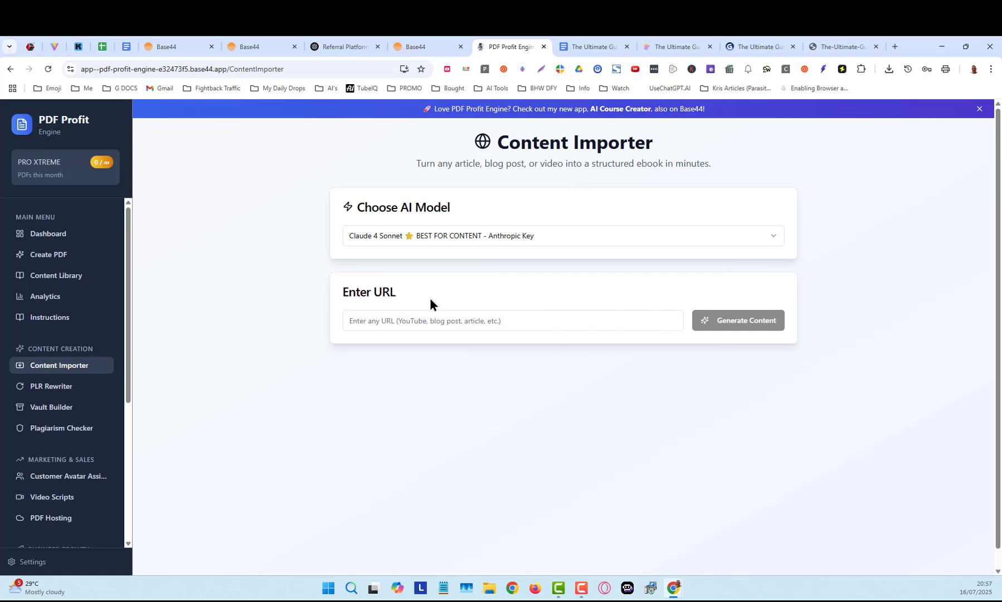
pyautogui.click(364, 323)
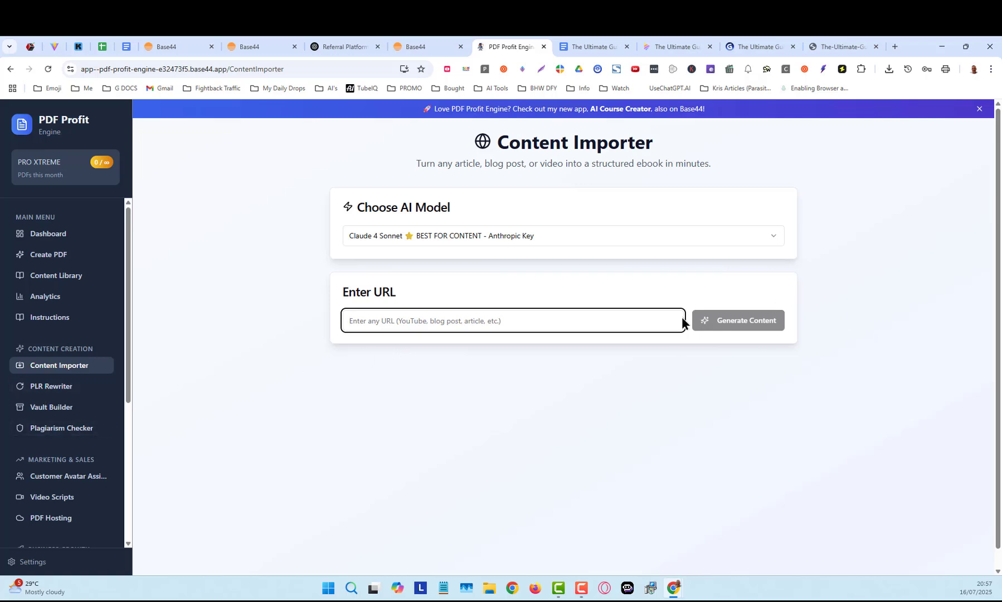
pyautogui.click(58, 388)
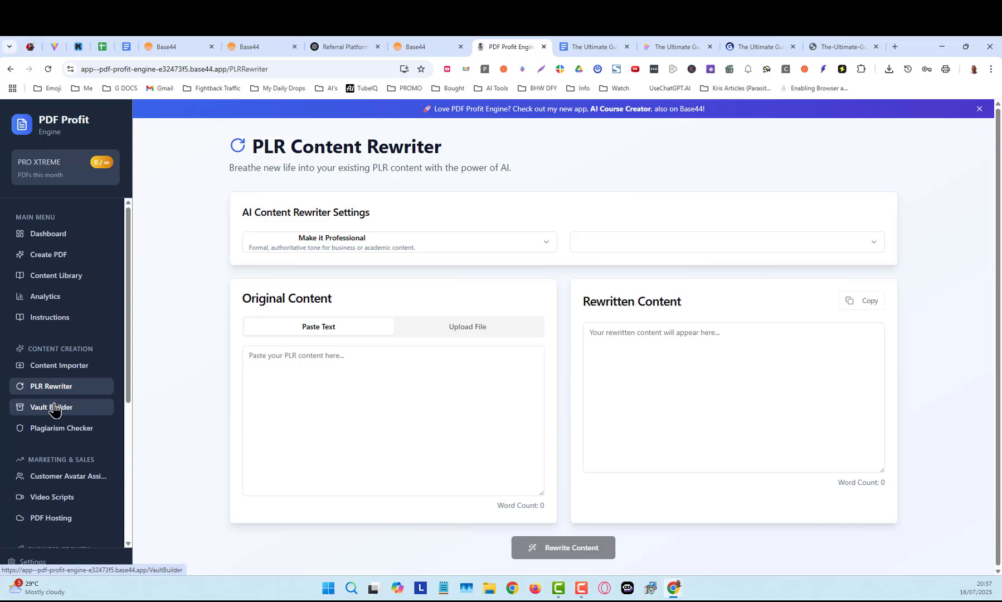
pyautogui.click(57, 405)
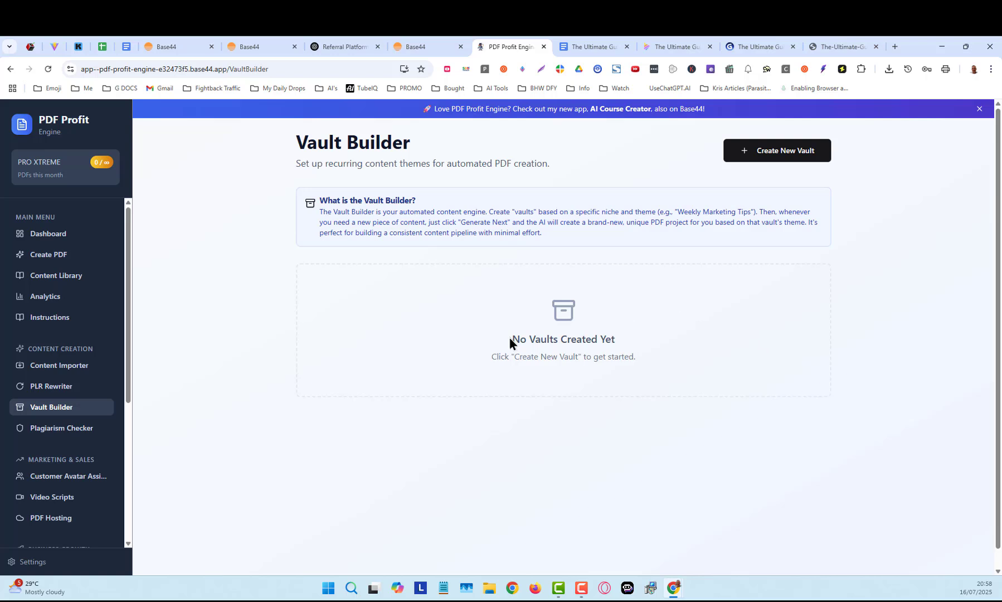
pyautogui.scroll(-1, 172, 446)
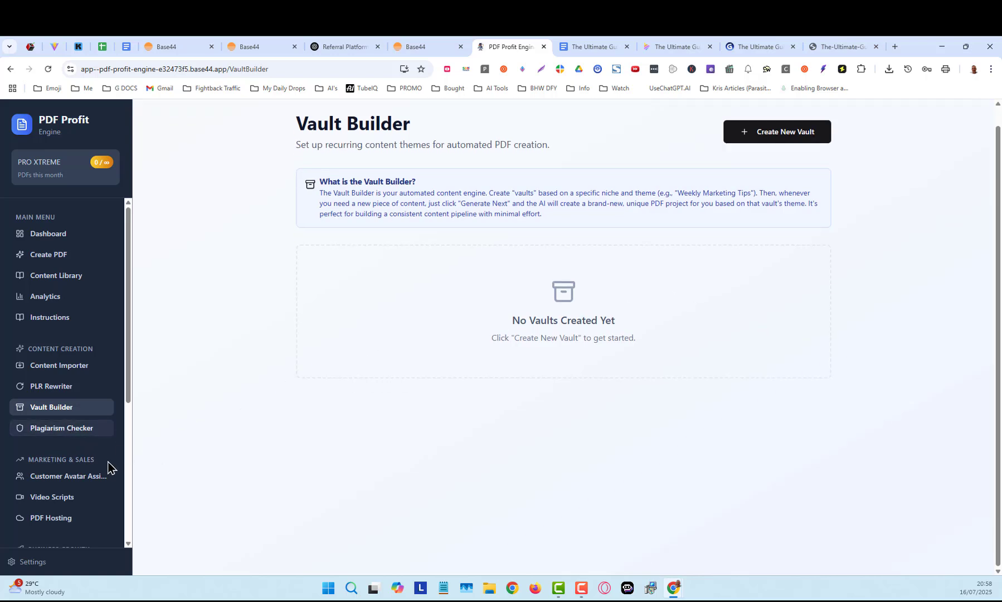
# Open the customer avatar assistant and keep the Ultimate Guide to Passive Income as the project to analyze
pyautogui.scroll(-3, 108, 466)
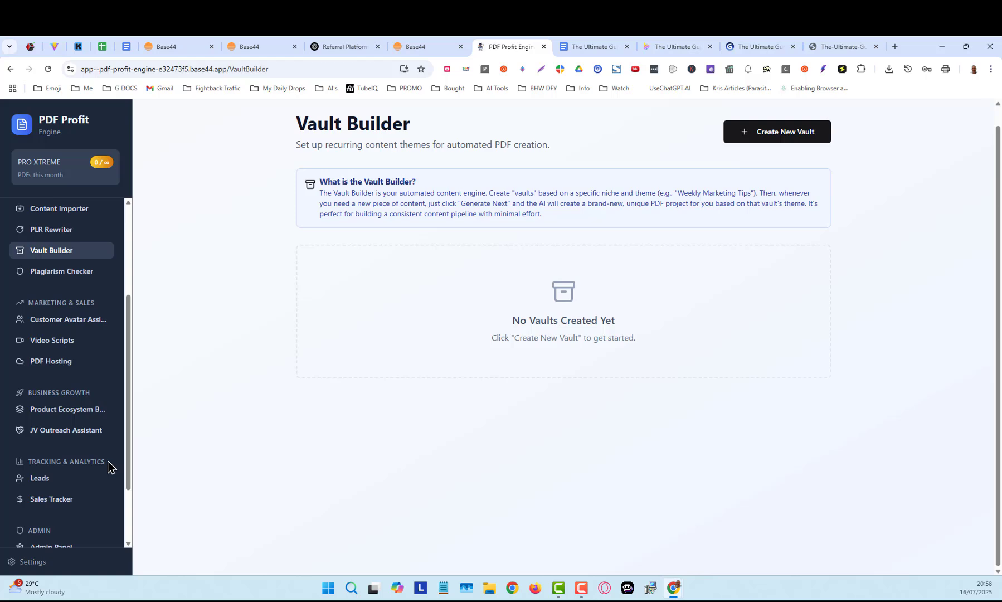
pyautogui.click(59, 321)
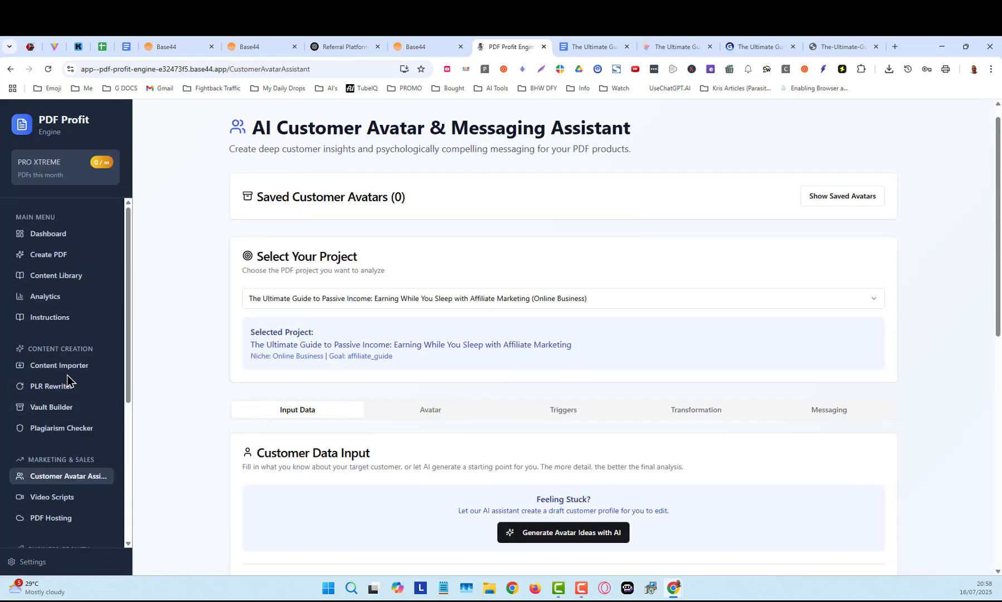
pyautogui.scroll(-1, 132, 450)
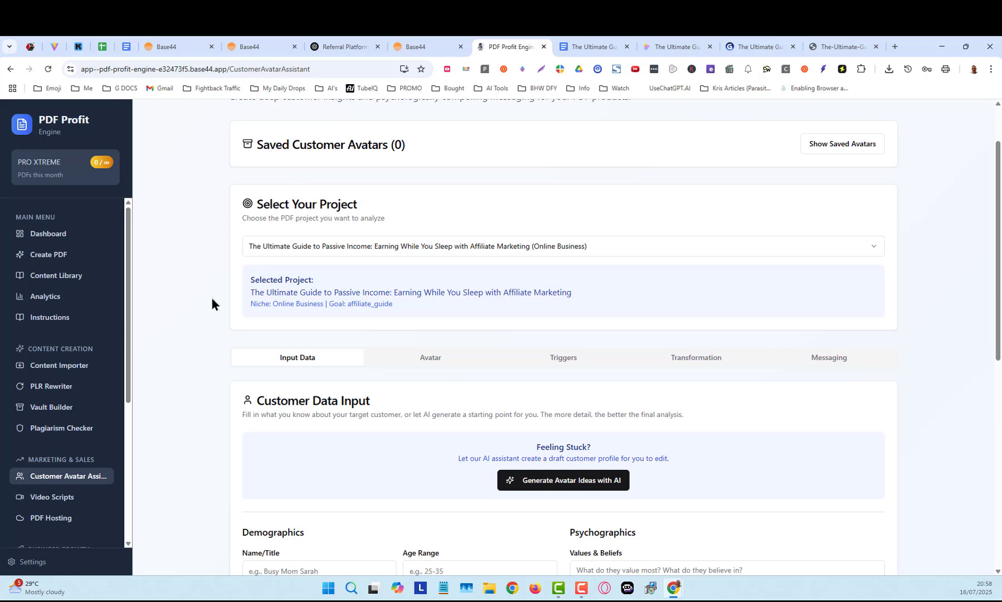
pyautogui.click(657, 252)
pyautogui.click(658, 252)
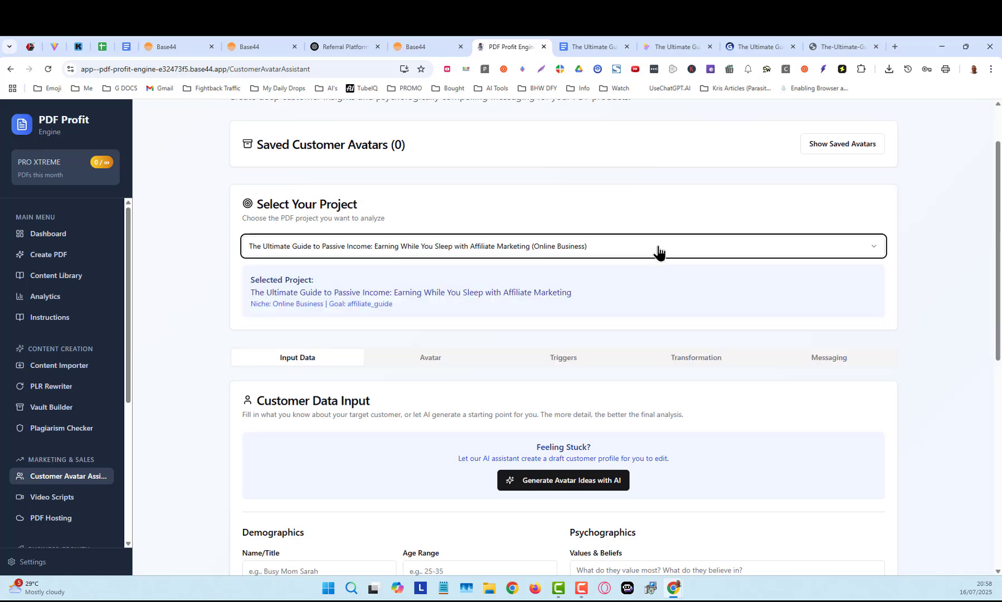
pyautogui.click(658, 252)
pyautogui.click(658, 251)
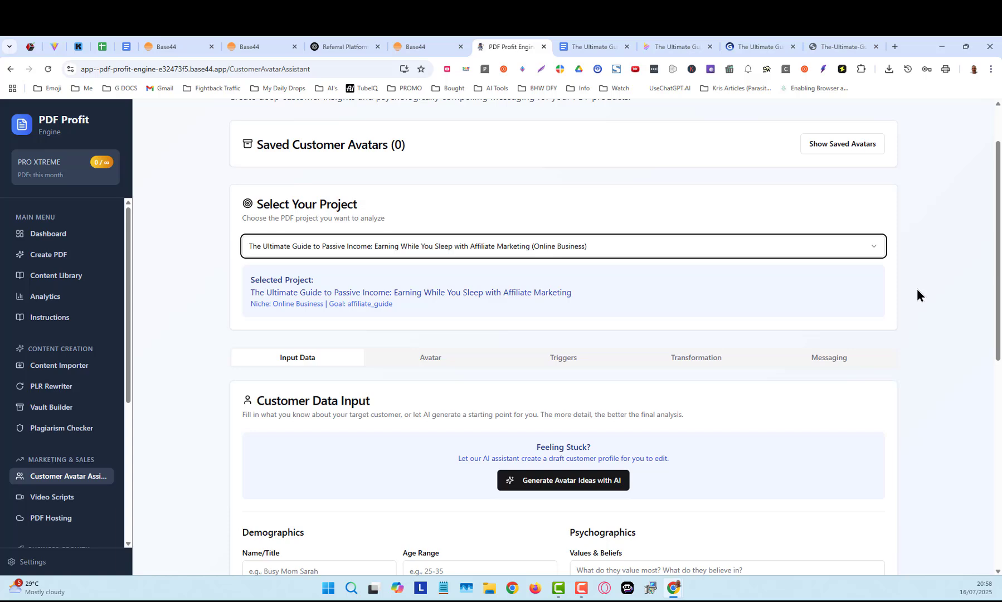
# Examine the customer data form's demographics, psychographics, pain points and goals fields
pyautogui.scroll(-2, 916, 289)
pyautogui.scroll(-1, 913, 285)
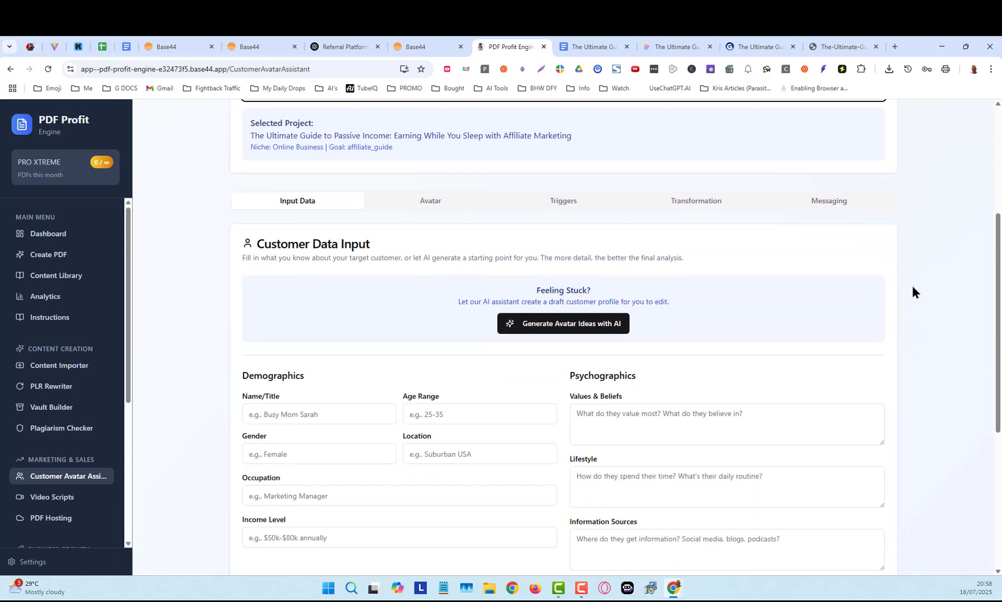
pyautogui.scroll(-4, 302, 477)
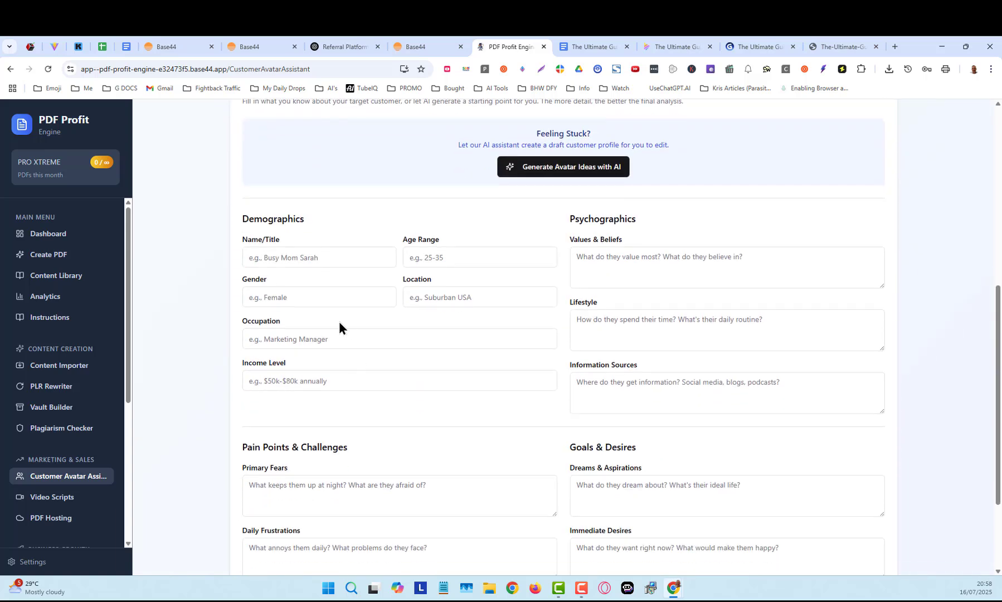
pyautogui.scroll(1, 336, 268)
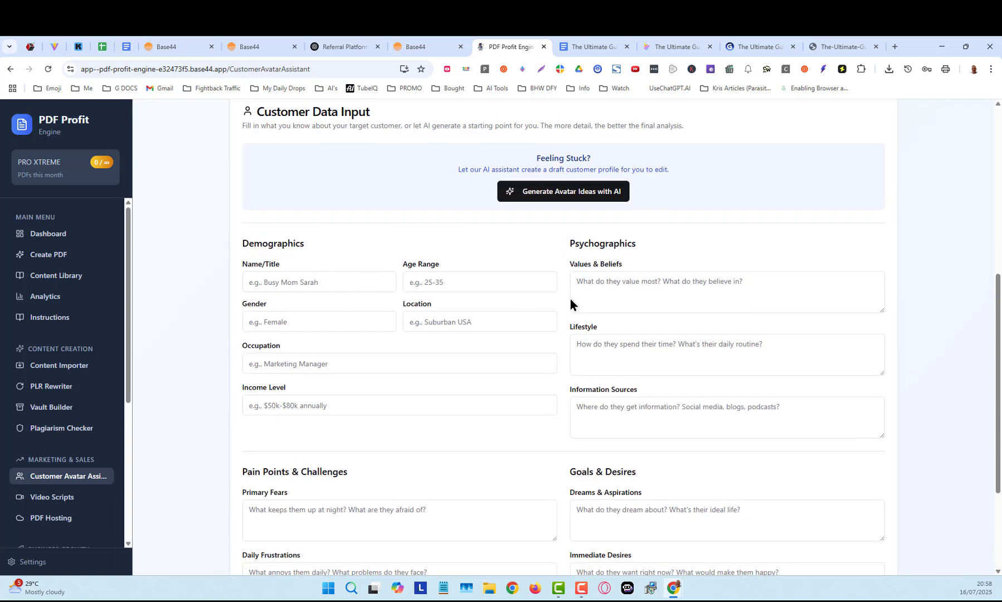
pyautogui.scroll(-3, 599, 432)
pyautogui.scroll(5, 601, 415)
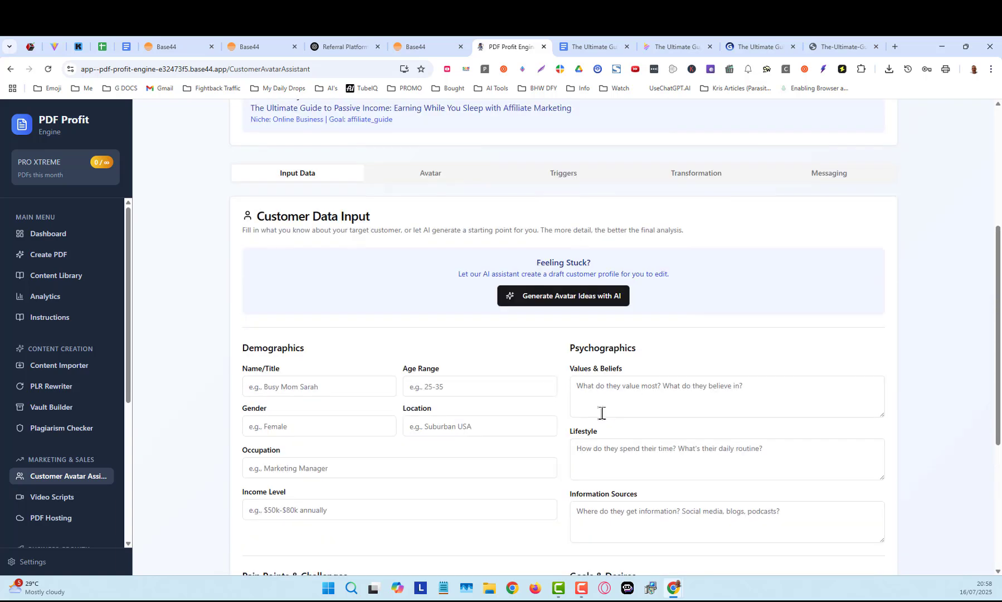
# Fill the customer data form with AI-generated avatar ideas, review the draft profile, and generate the customer avatar from it
pyautogui.click(566, 298)
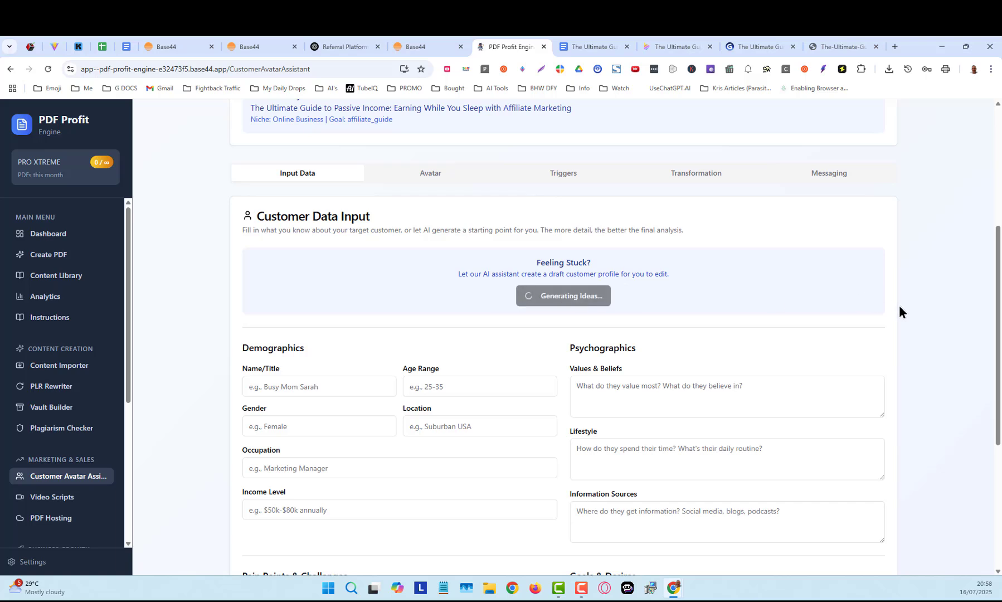
pyautogui.scroll(2, 530, 291)
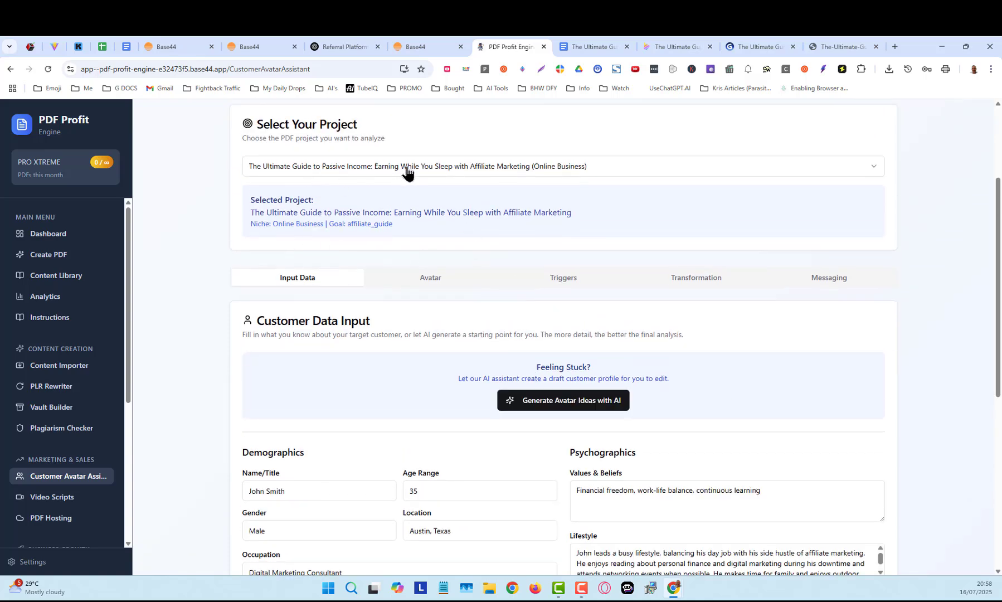
pyautogui.scroll(-5, 775, 308)
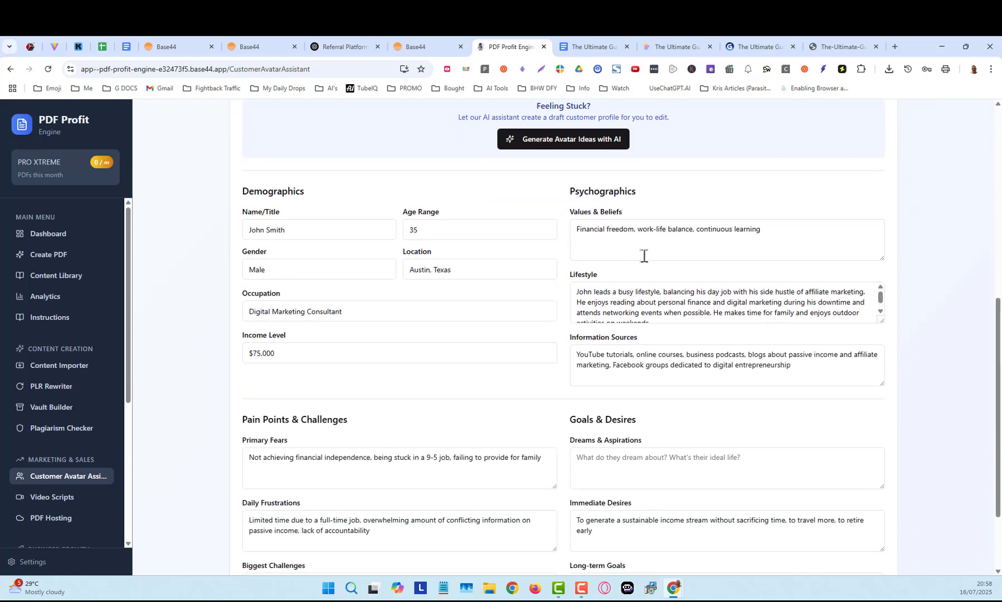
pyautogui.scroll(-2, 686, 255)
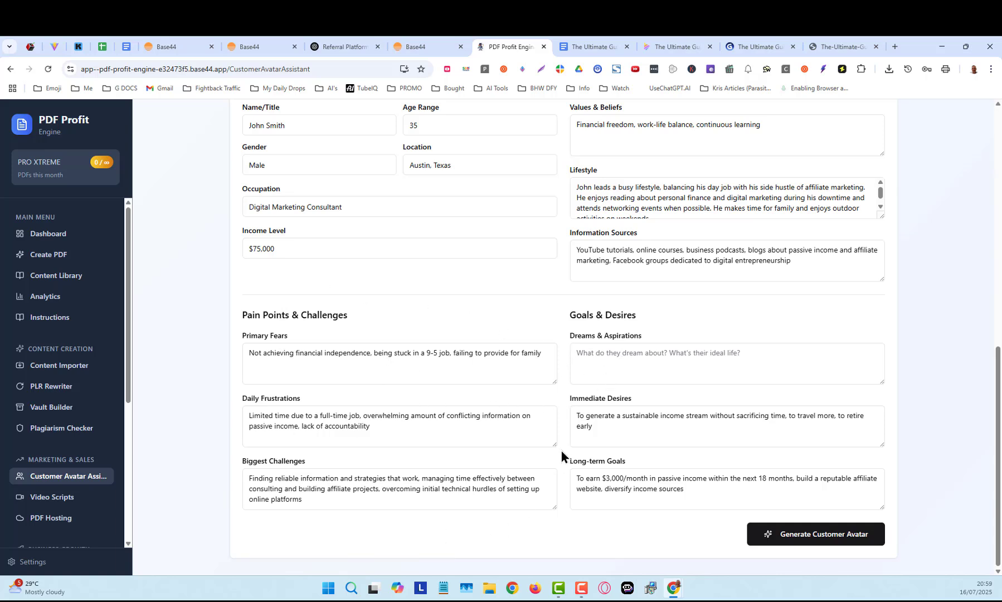
pyautogui.click(804, 537)
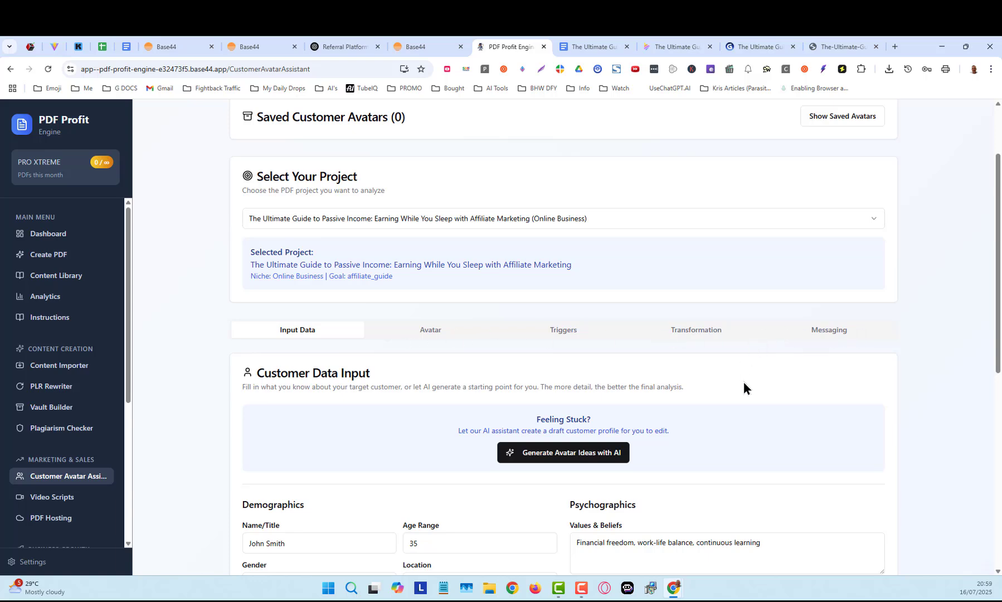
# Open the generated customer avatar analysis and review its demographics, psychographics, pain points, fears, goals and marketing insights
pyautogui.scroll(-7, 743, 382)
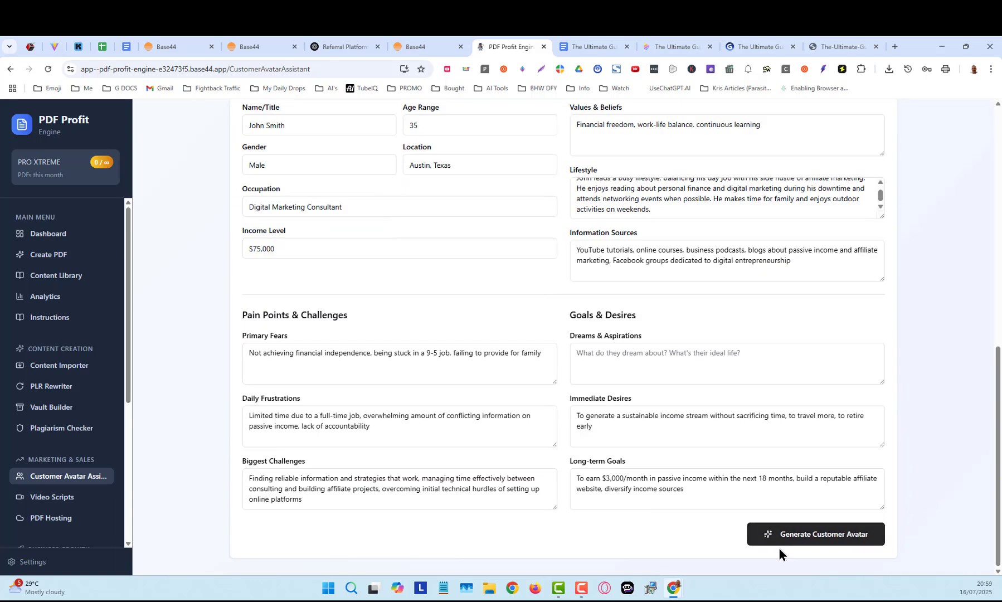
pyautogui.click(768, 533)
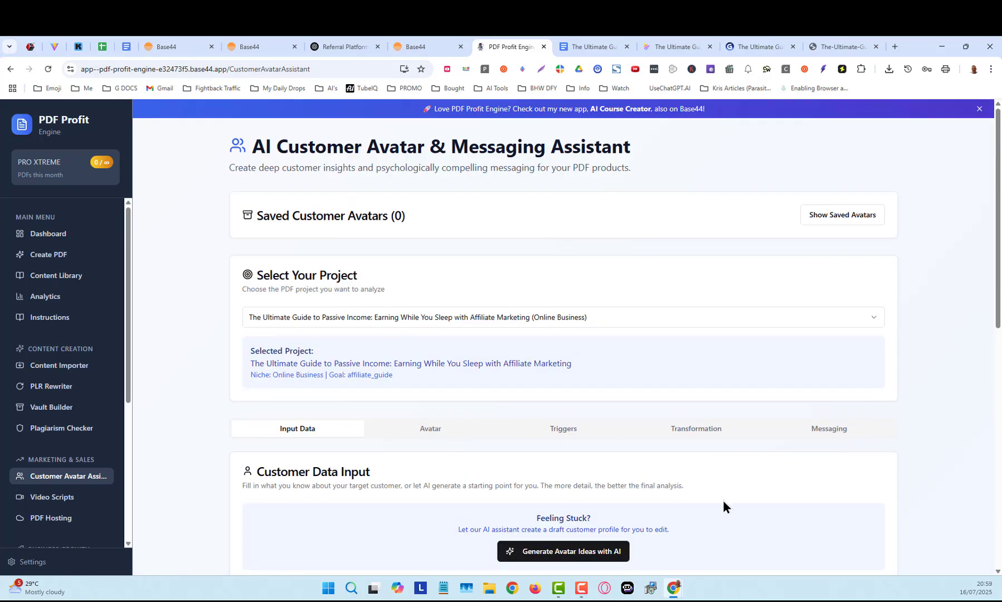
pyautogui.scroll(-1, 801, 523)
pyautogui.click(436, 376)
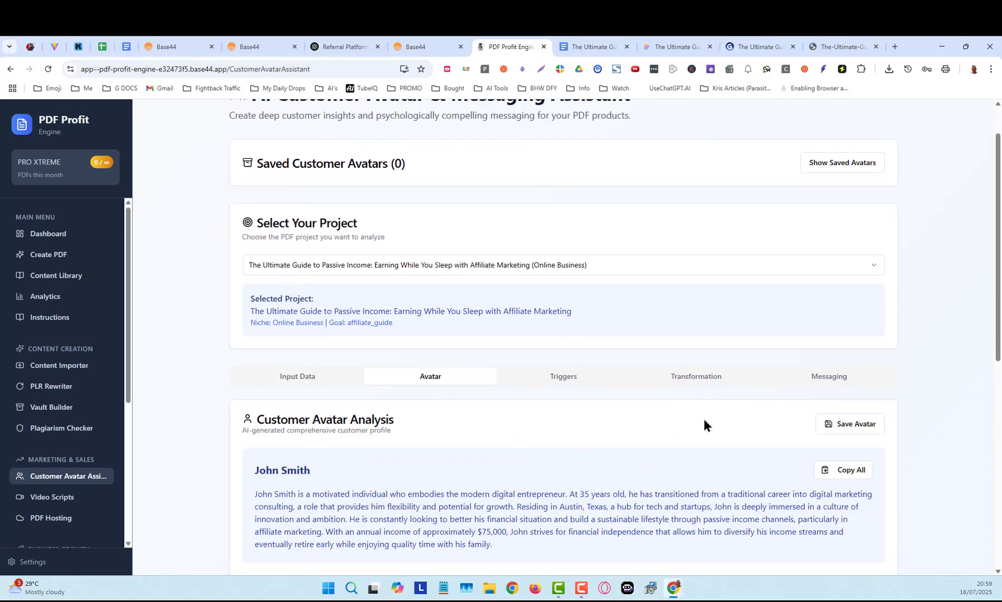
pyautogui.scroll(-5, 708, 425)
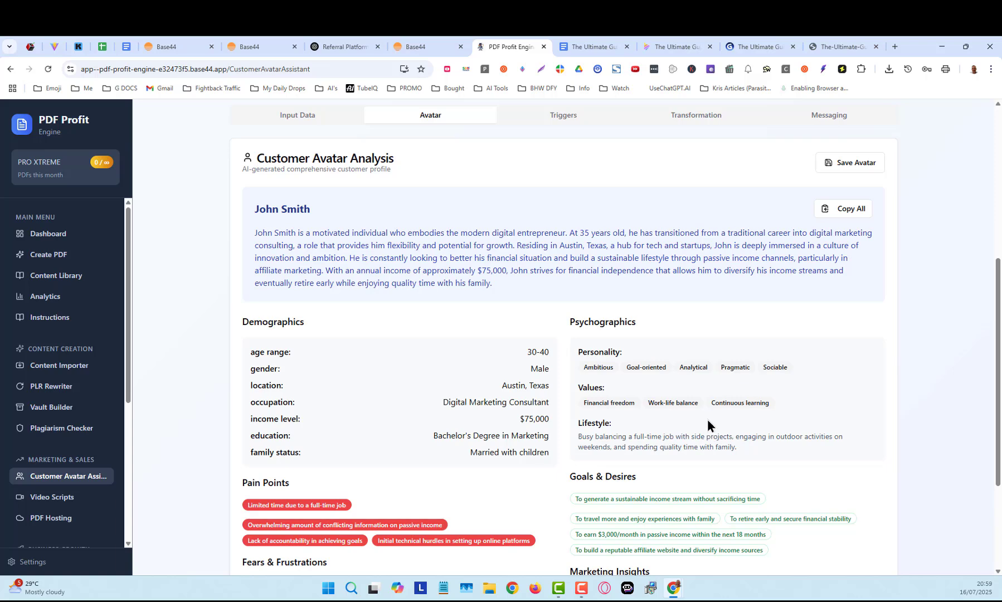
pyautogui.scroll(-2, 707, 422)
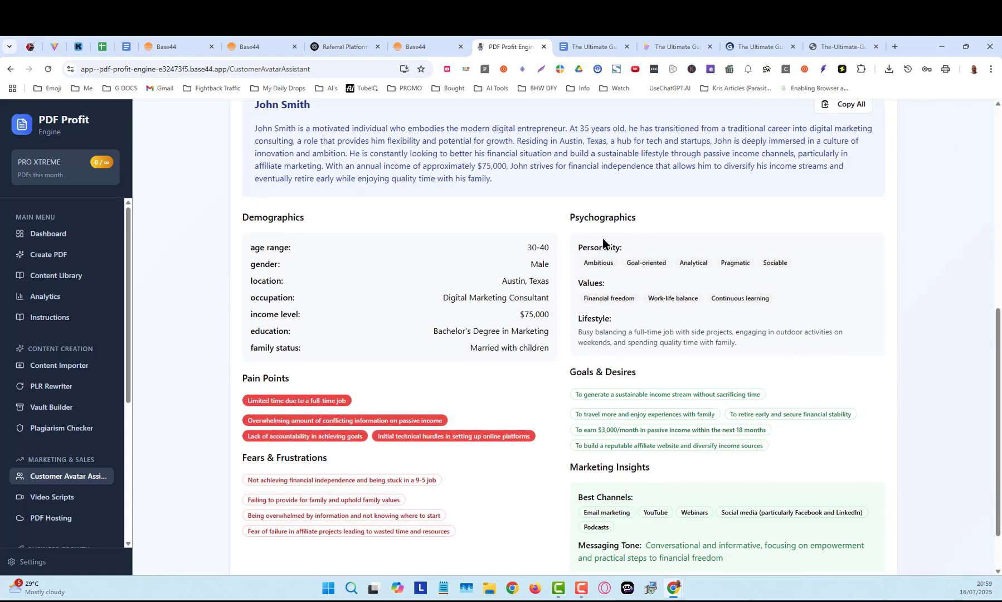
pyautogui.scroll(1, 601, 243)
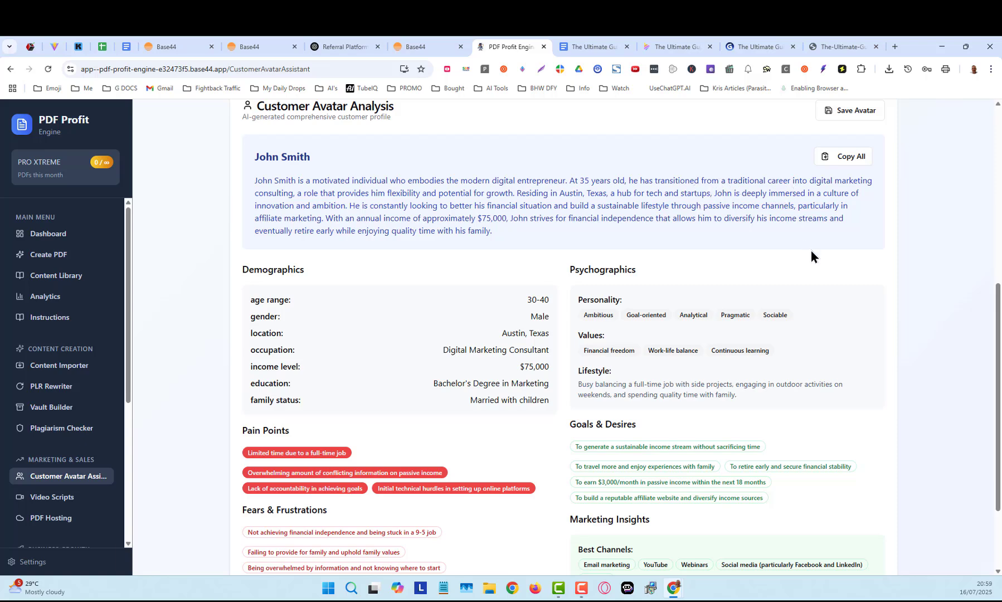
pyautogui.scroll(-2, 522, 235)
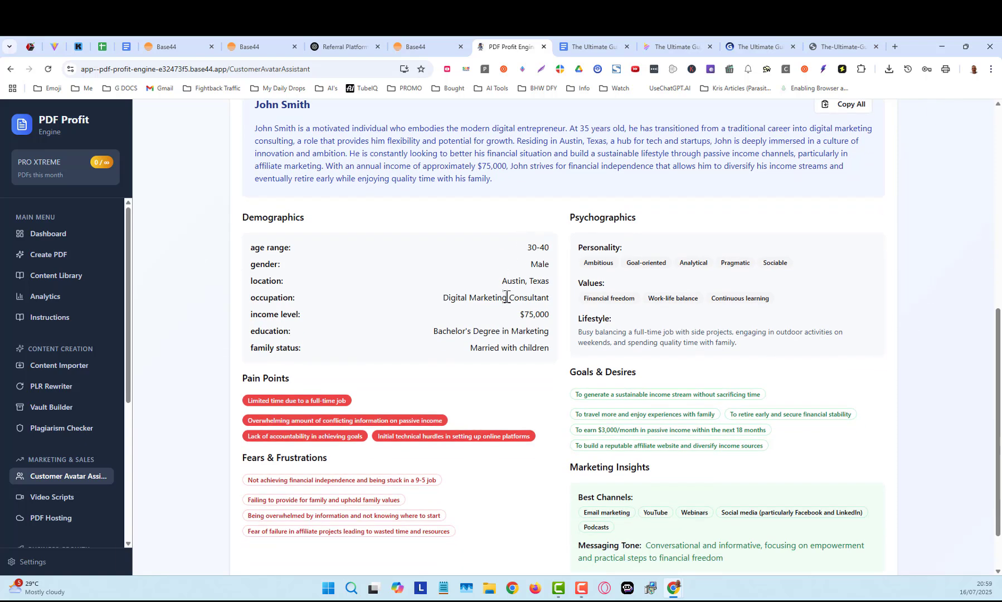
pyautogui.scroll(-2, 505, 306)
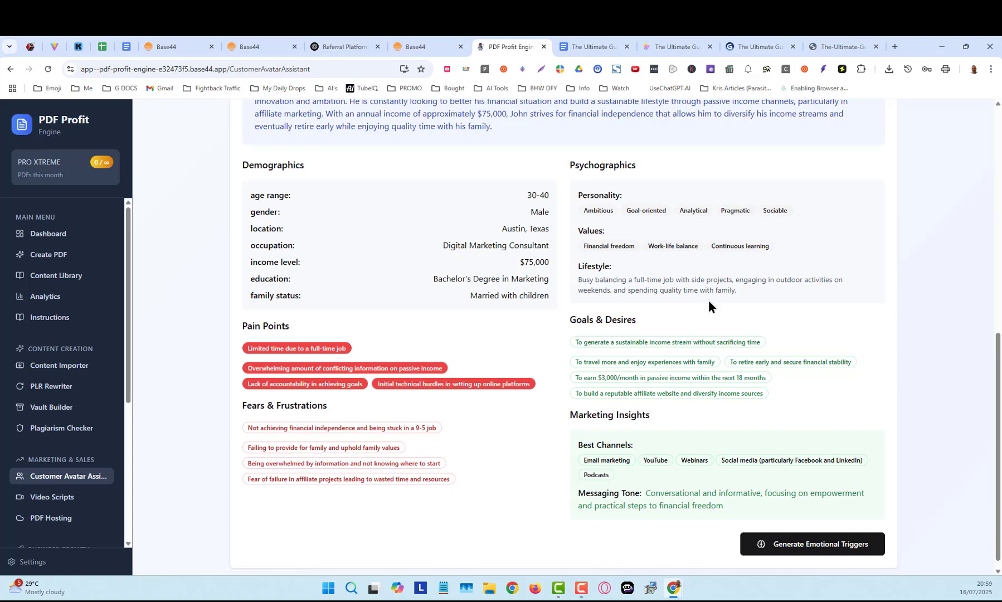
pyautogui.scroll(-1, 711, 309)
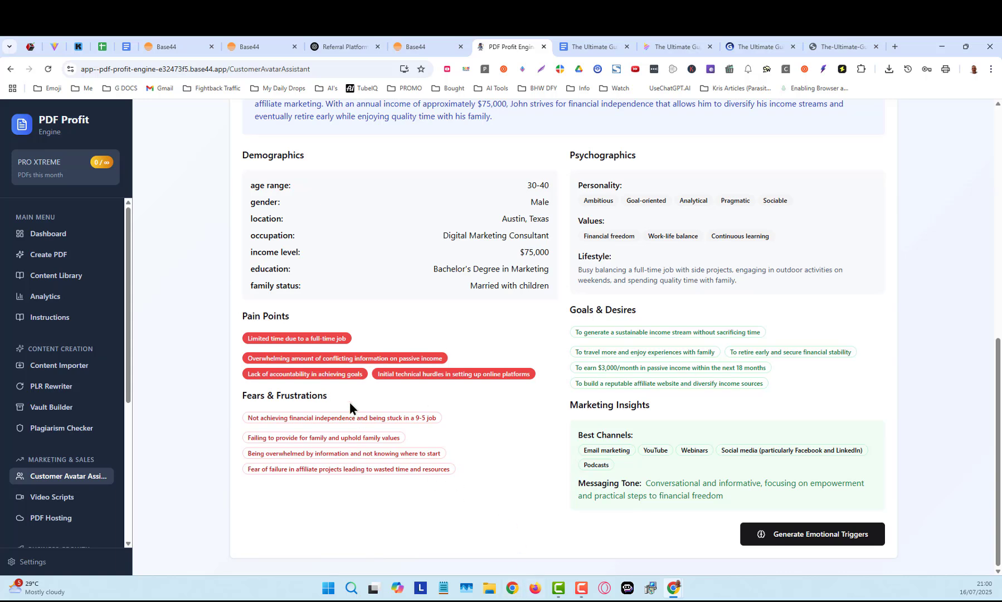
# Generate the emotional triggers from the customer avatar and open the resulting triggers analysis
pyautogui.click(802, 535)
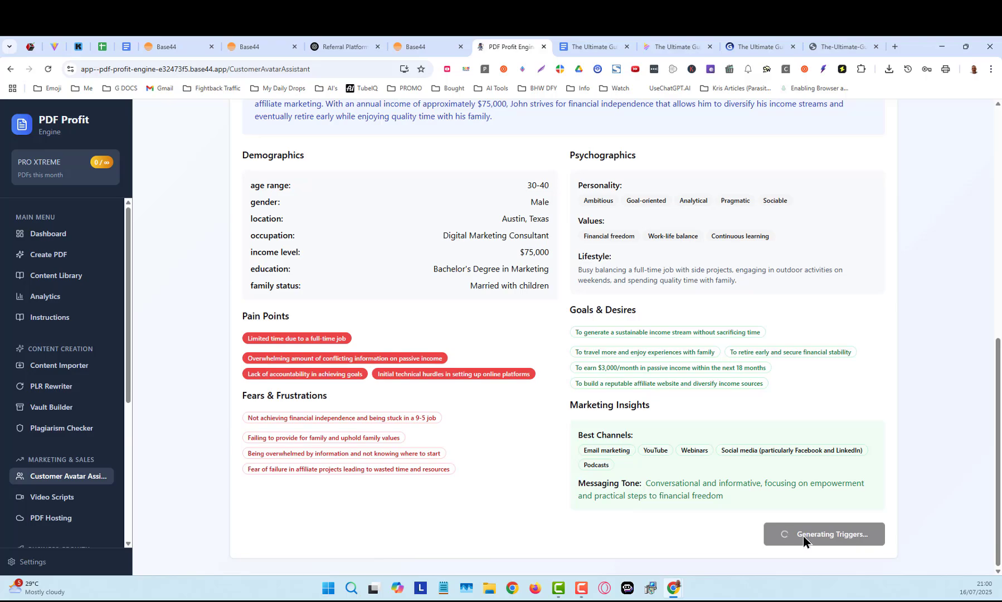
pyautogui.scroll(5, 611, 501)
pyautogui.scroll(-5, 613, 502)
pyautogui.scroll(2, 618, 507)
pyautogui.scroll(-2, 616, 510)
pyautogui.scroll(10, 638, 468)
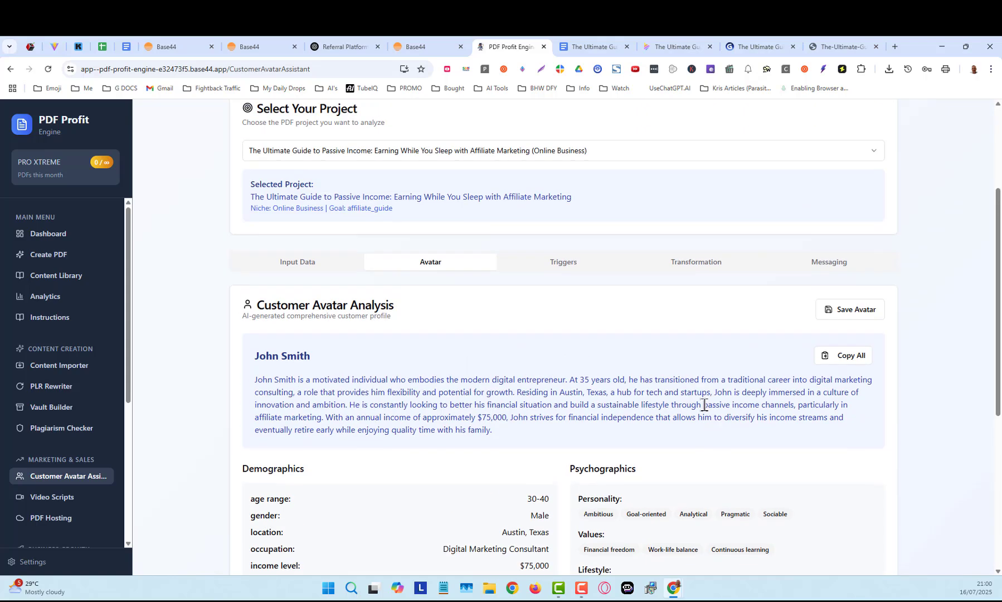
pyautogui.scroll(-3, 663, 387)
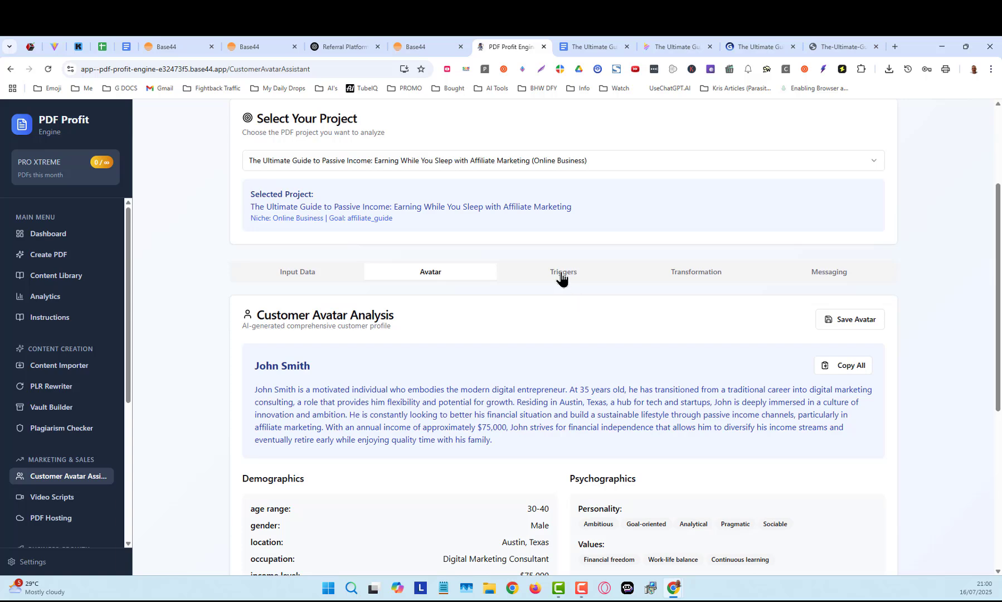
pyautogui.click(561, 278)
# Examine the primary and secondary emotional triggers, their example messages, the psychological insights and the marketing strategies
pyautogui.scroll(-3, 905, 361)
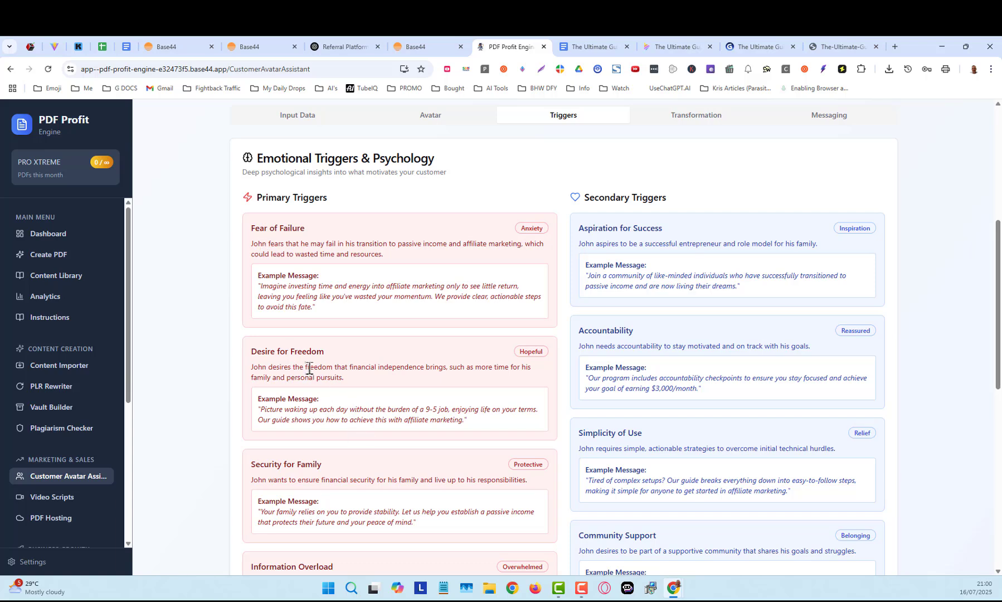
pyautogui.scroll(-1, 320, 467)
pyautogui.scroll(-2, 320, 467)
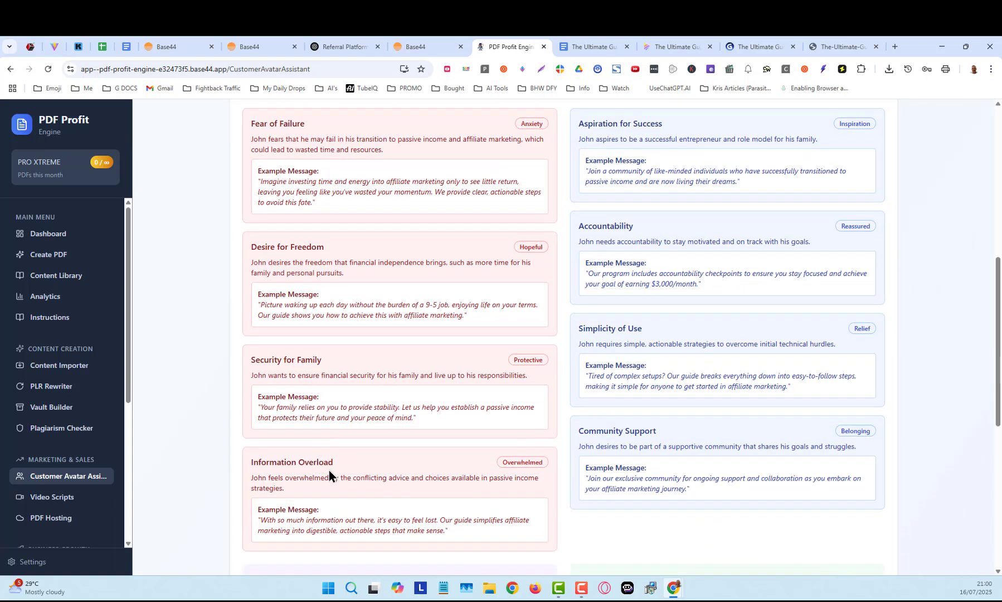
pyautogui.scroll(2, 328, 468)
pyautogui.scroll(-1, 328, 468)
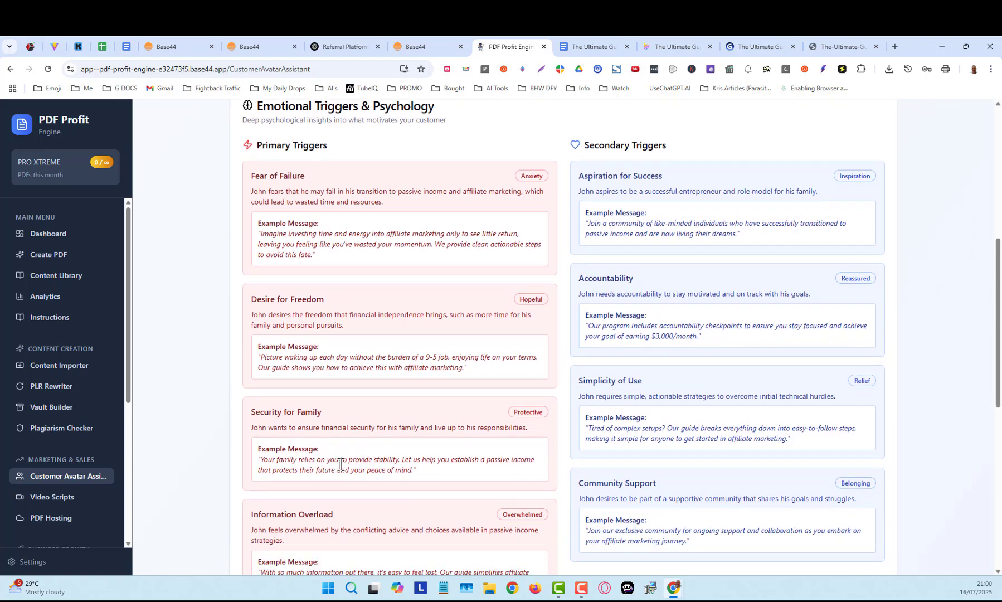
pyautogui.scroll(3, 337, 463)
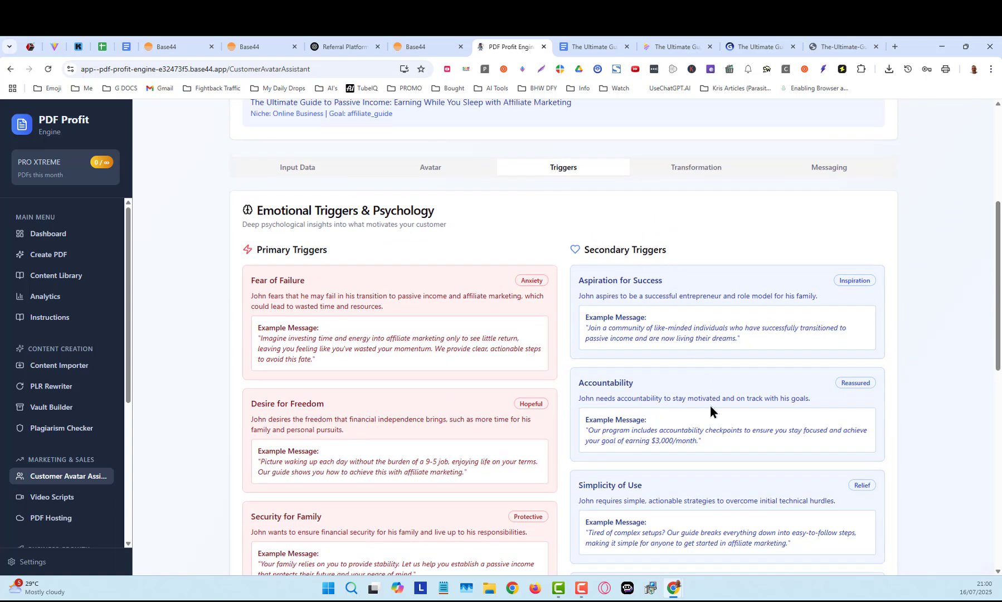
pyautogui.scroll(-2, 710, 406)
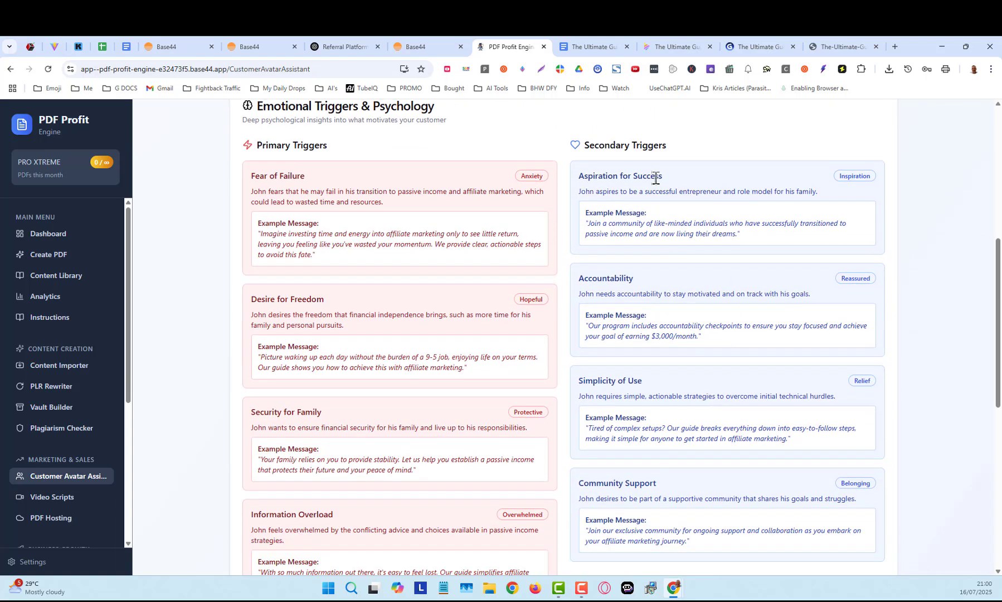
pyautogui.scroll(-5, 688, 382)
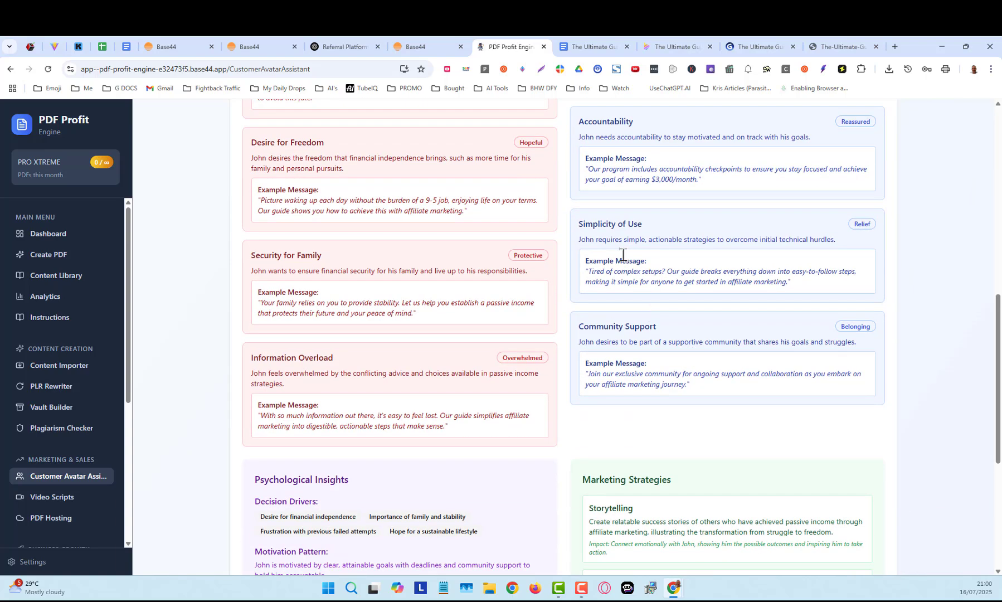
pyautogui.scroll(-4, 631, 284)
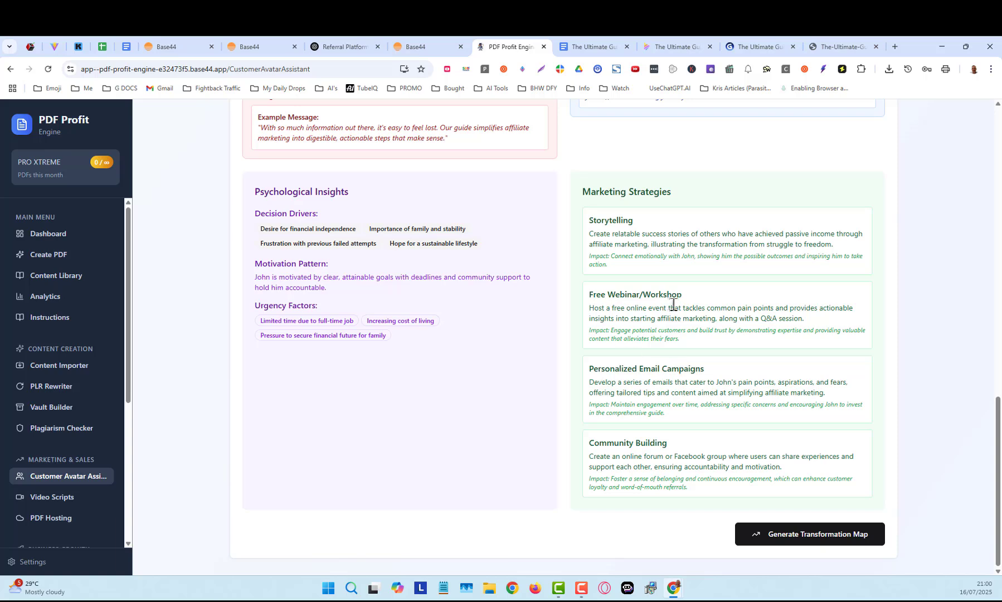
pyautogui.scroll(1, 719, 378)
pyautogui.scroll(-1, 719, 390)
# Generate the transformation map from the emotional triggers analysis and open it
pyautogui.click(810, 535)
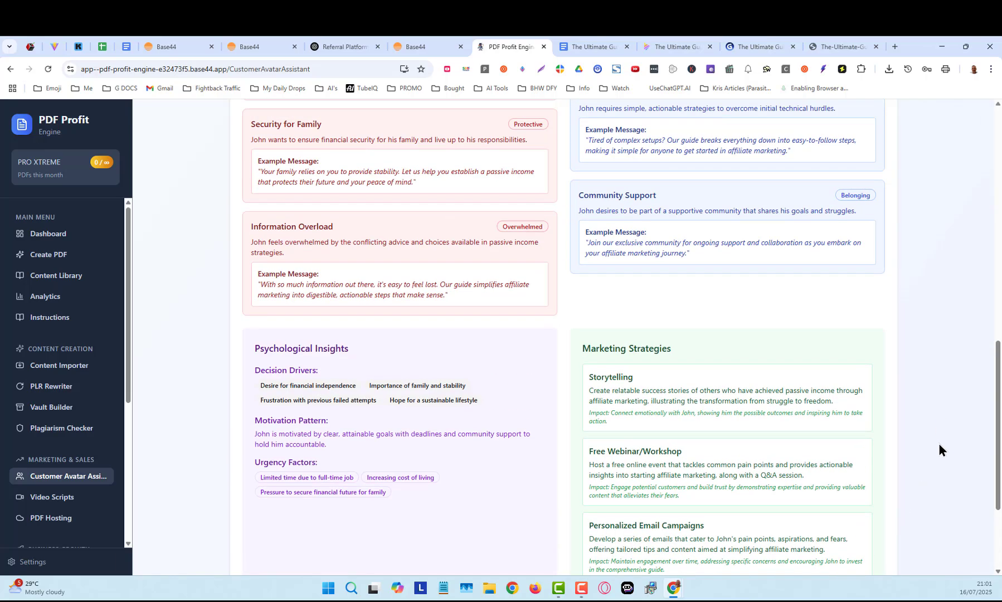
pyautogui.scroll(-3, 924, 379)
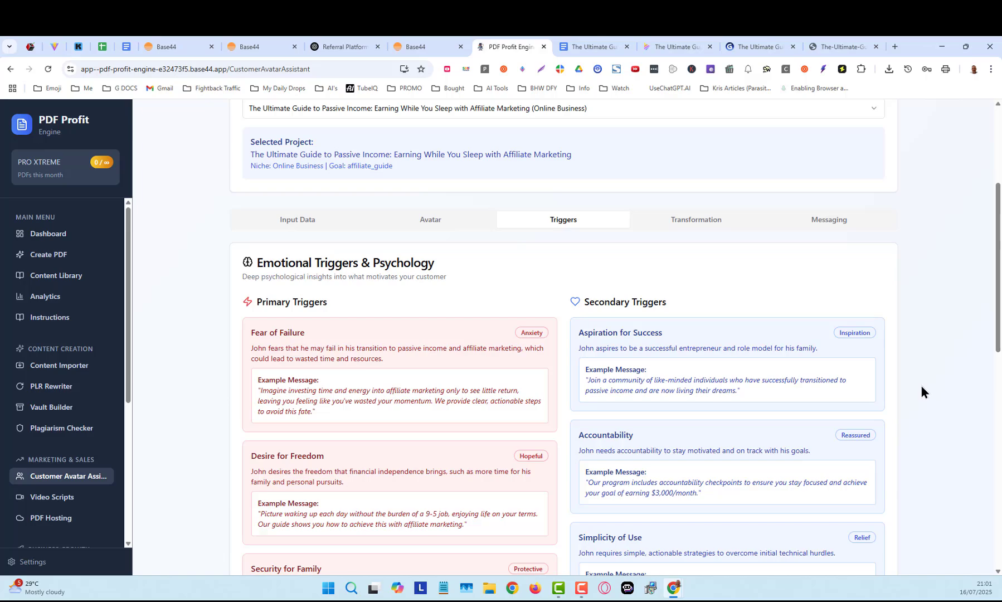
pyautogui.scroll(-8, 923, 390)
pyautogui.scroll(5, 923, 388)
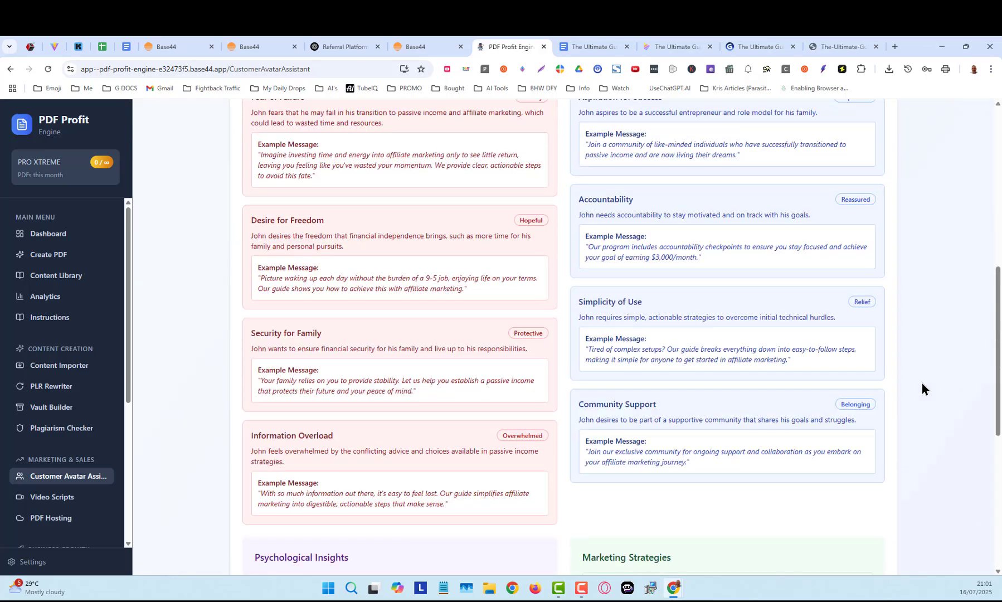
pyautogui.scroll(7, 919, 393)
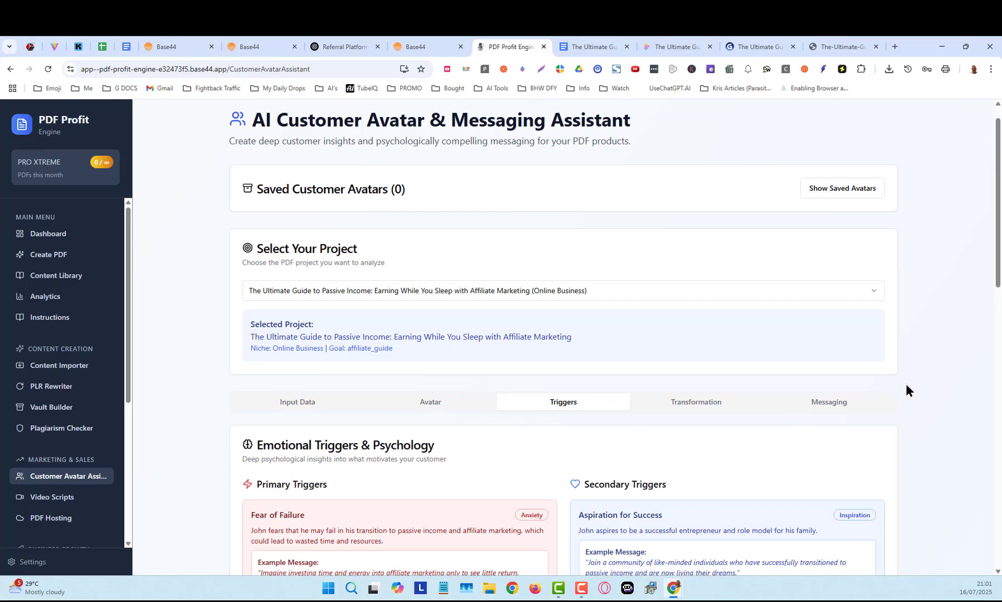
pyautogui.scroll(-10, 906, 384)
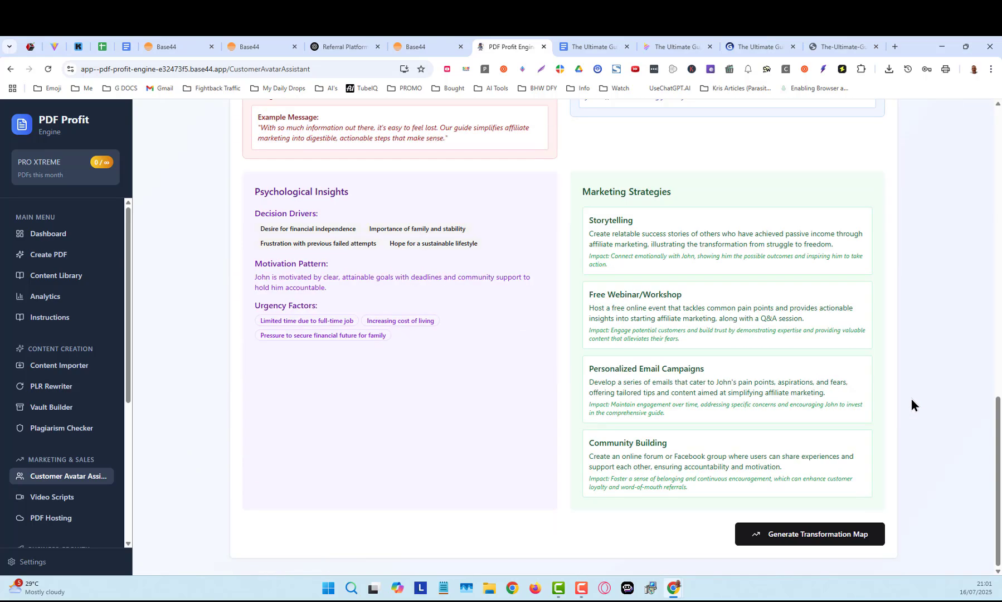
pyautogui.scroll(10, 891, 423)
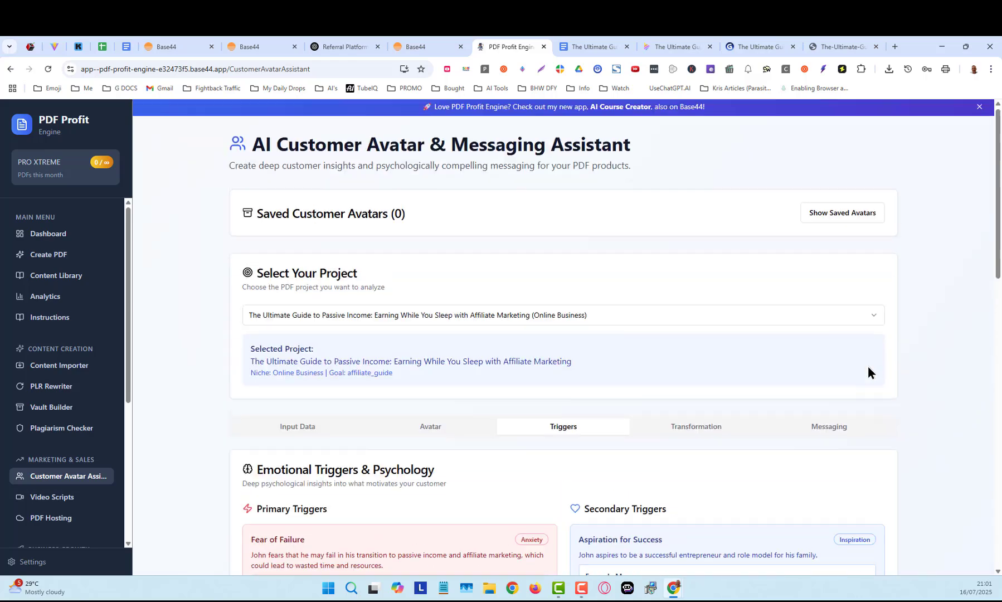
pyautogui.click(696, 429)
# Review the transformation journey map and start generating the messaging frameworks from it
pyautogui.scroll(-8, 863, 427)
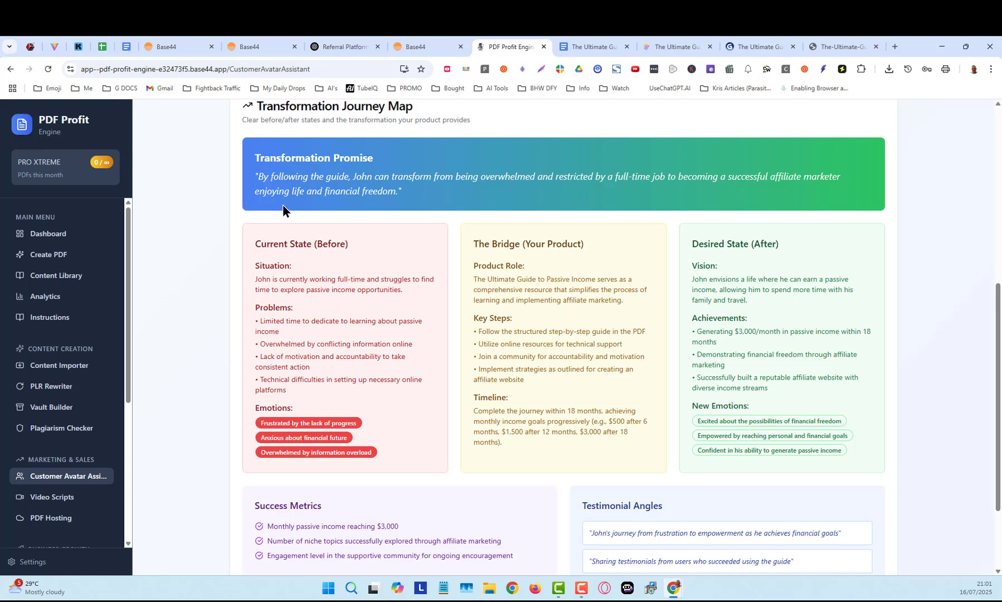
pyautogui.scroll(-2, 794, 355)
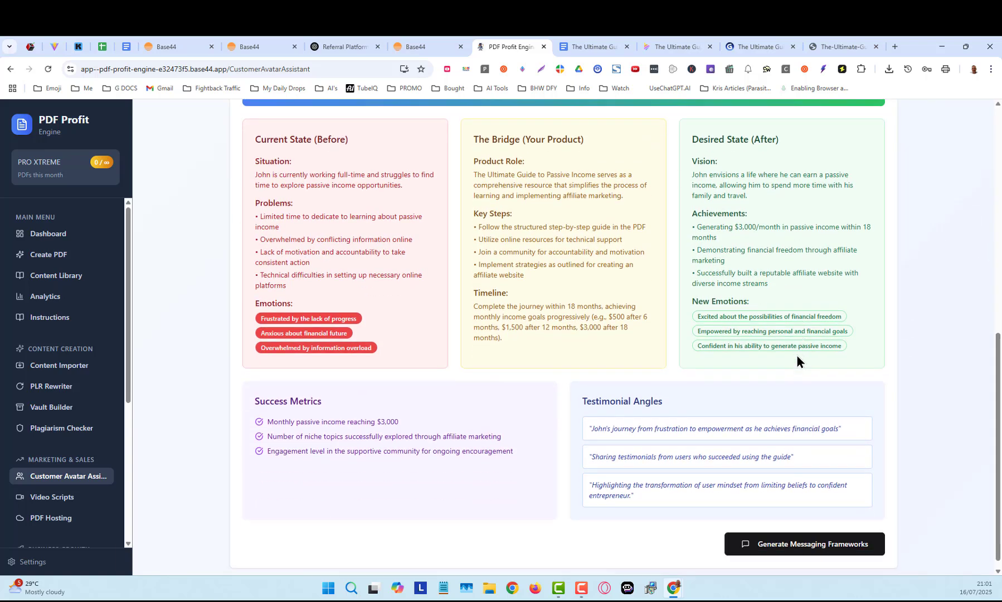
pyautogui.scroll(-1, 519, 335)
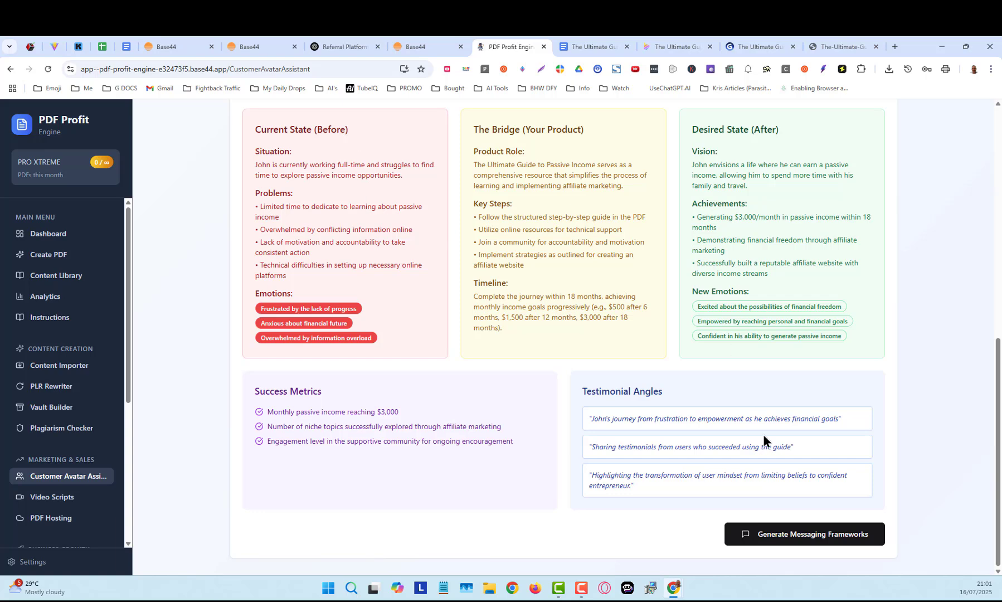
pyautogui.click(810, 536)
# Examine the transformation promise, the before, bridge and after states, the success metrics and the testimonial angles
pyautogui.scroll(6, 913, 401)
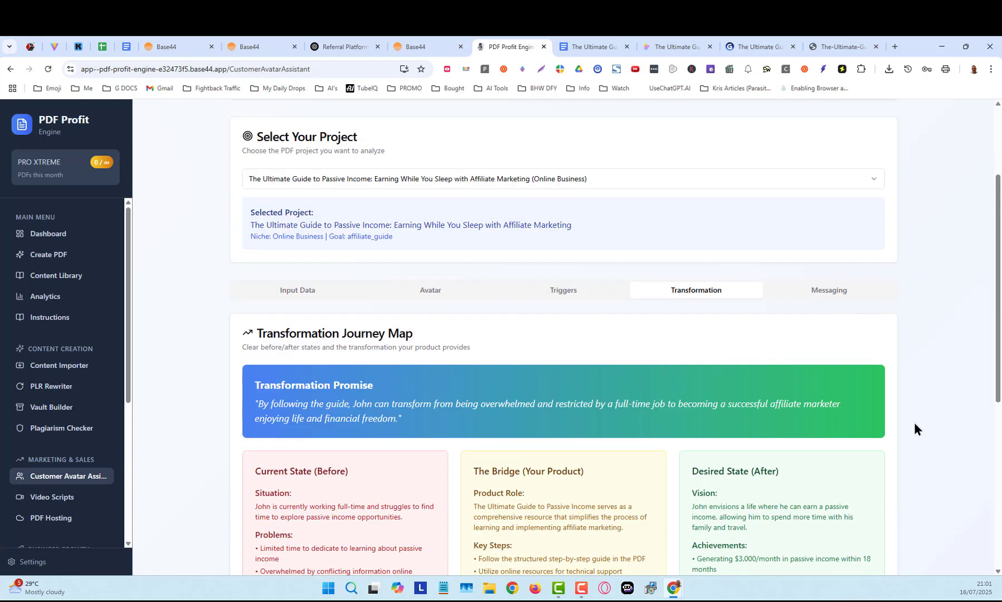
pyautogui.scroll(-3, 907, 424)
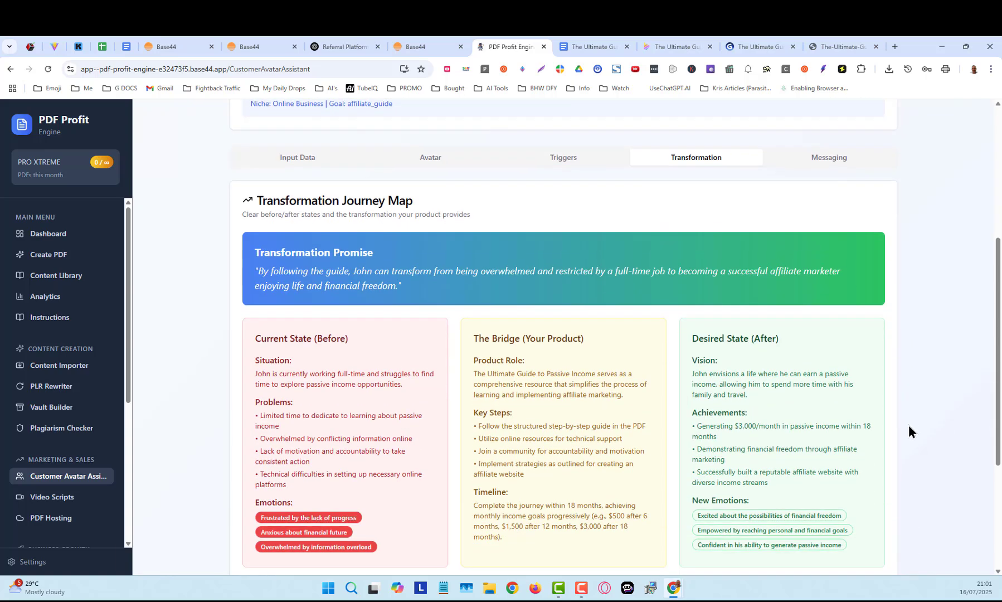
pyautogui.scroll(-4, 904, 429)
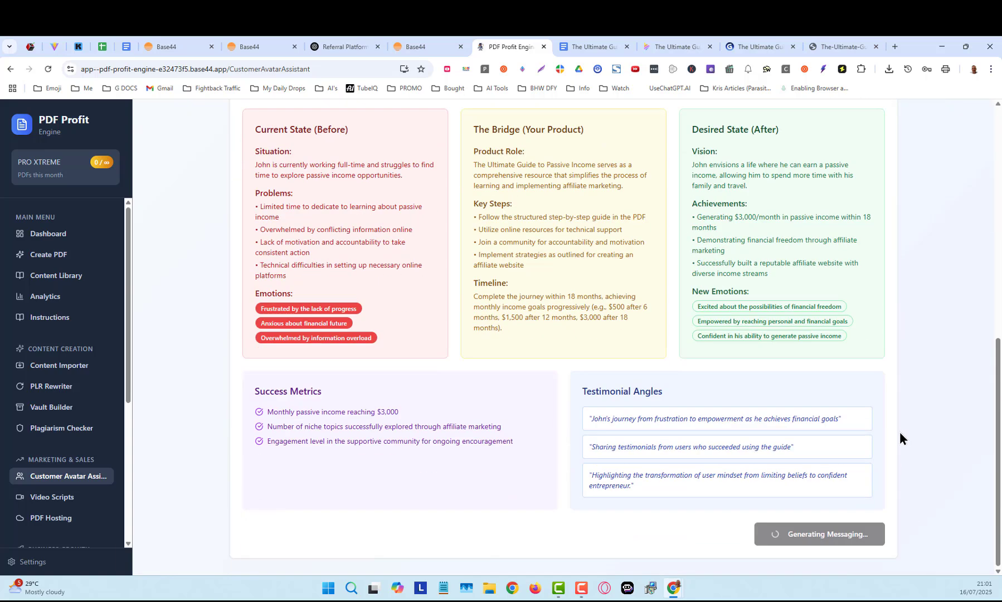
pyautogui.scroll(7, 899, 432)
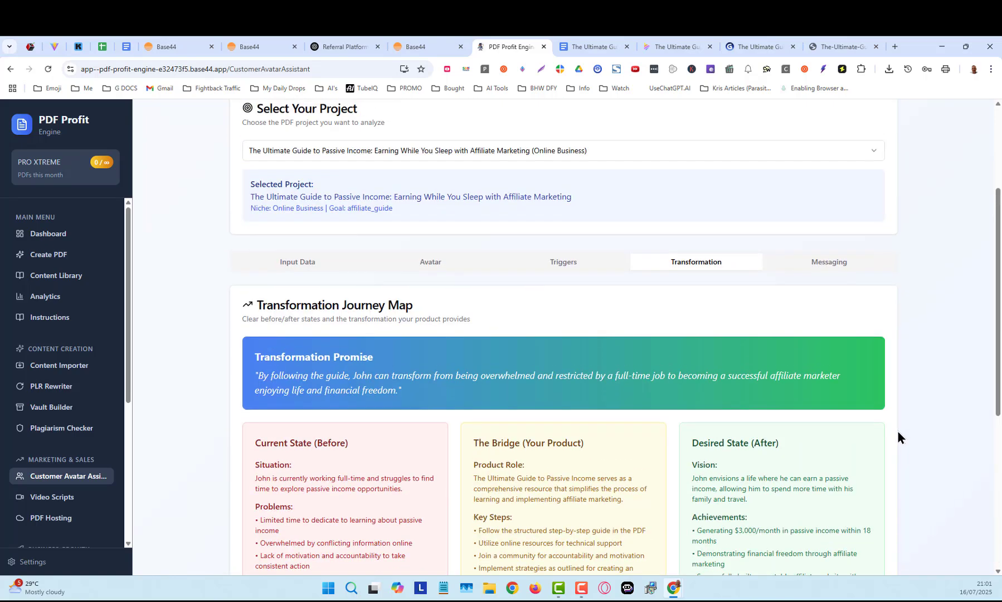
pyautogui.scroll(-7, 894, 433)
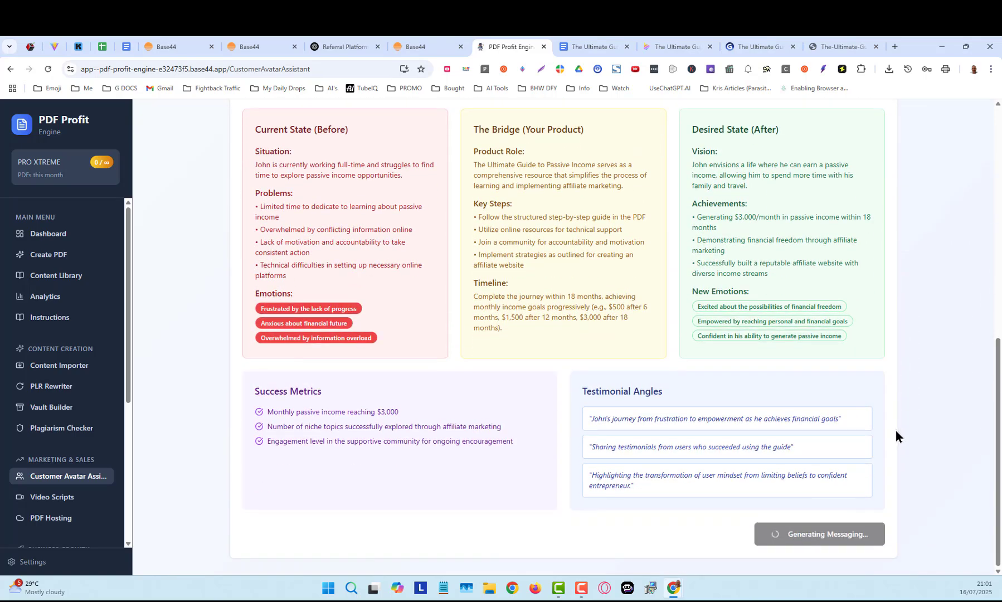
pyautogui.scroll(2, 670, 375)
pyautogui.scroll(-2, 672, 379)
pyautogui.scroll(4, 656, 384)
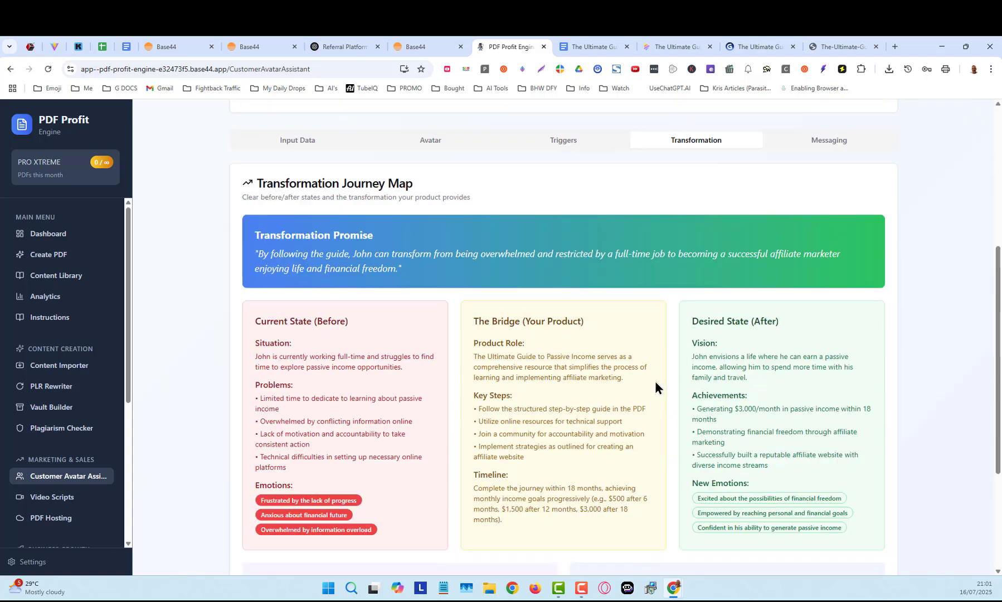
pyautogui.scroll(-4, 655, 385)
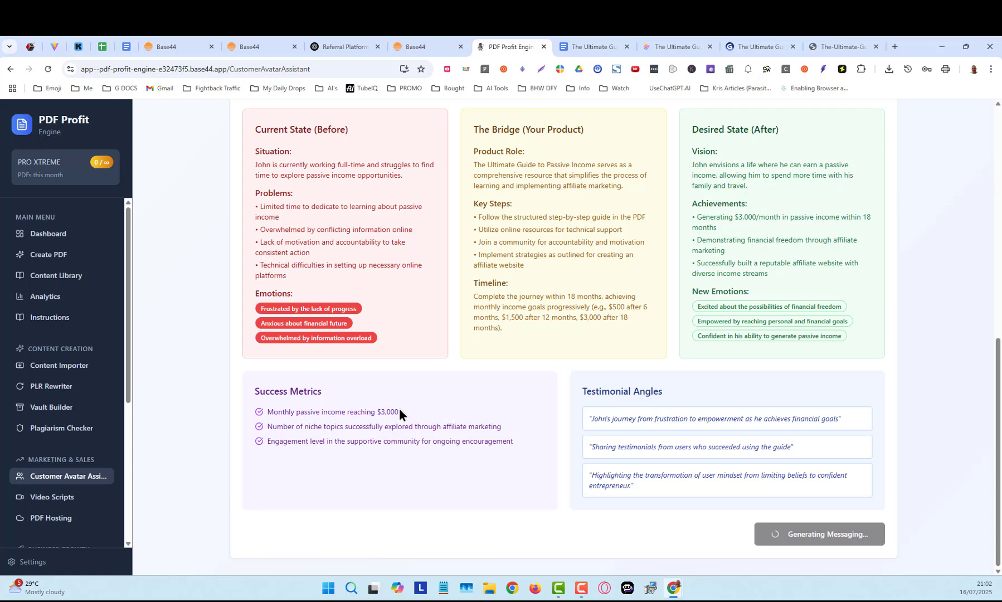
# Review the transformation map's success metrics and open the generated messaging frameworks
pyautogui.moveTo(399, 411); pyautogui.dragTo(266, 416)
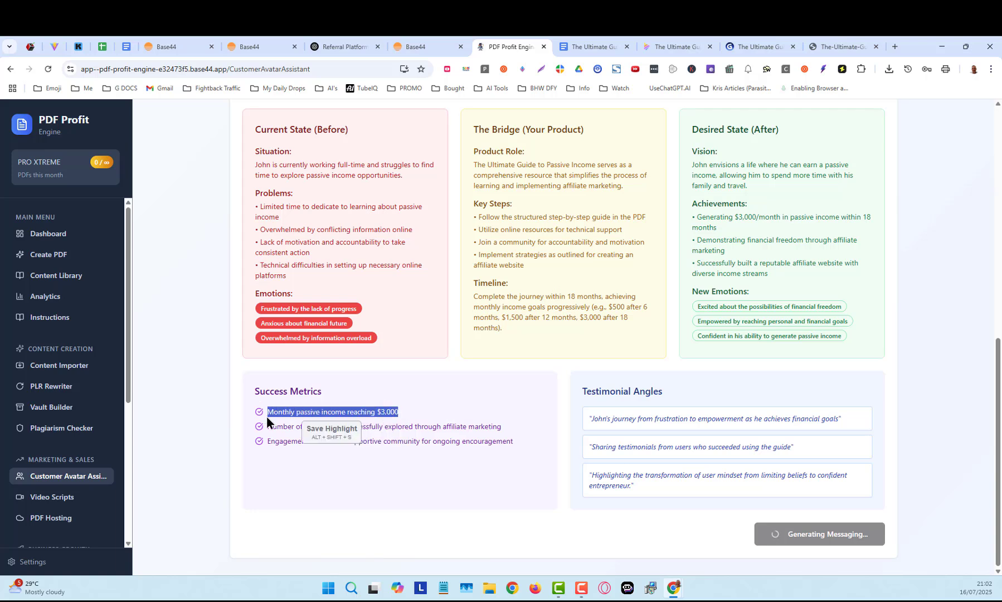
pyautogui.click(440, 410)
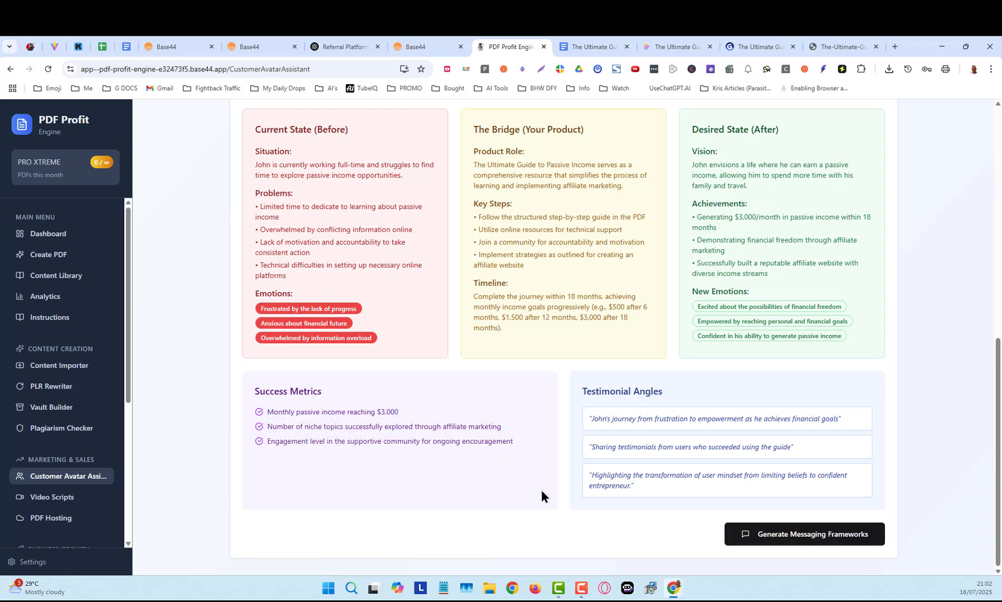
pyautogui.scroll(9, 607, 284)
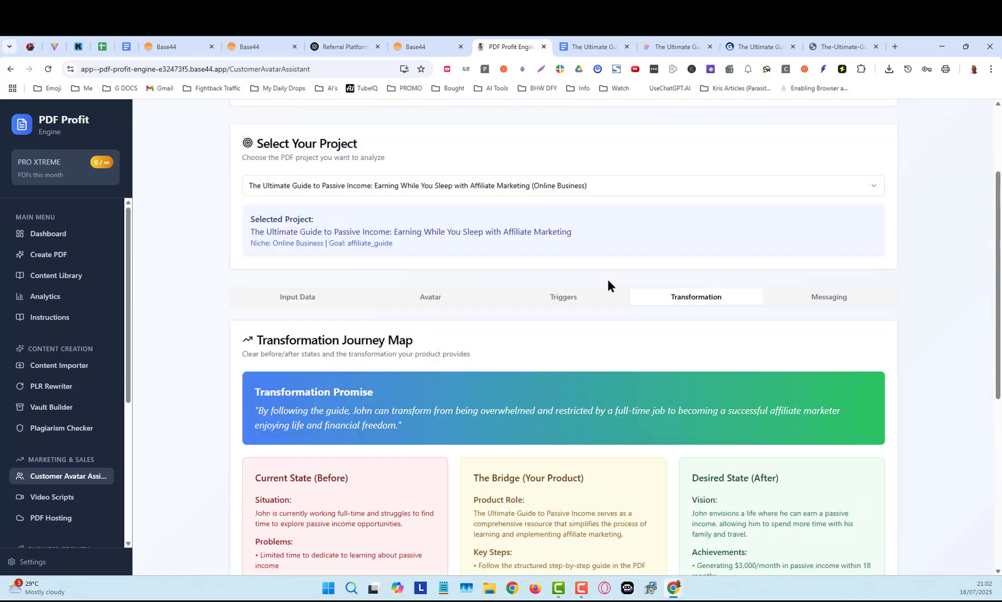
pyautogui.scroll(-4, 774, 409)
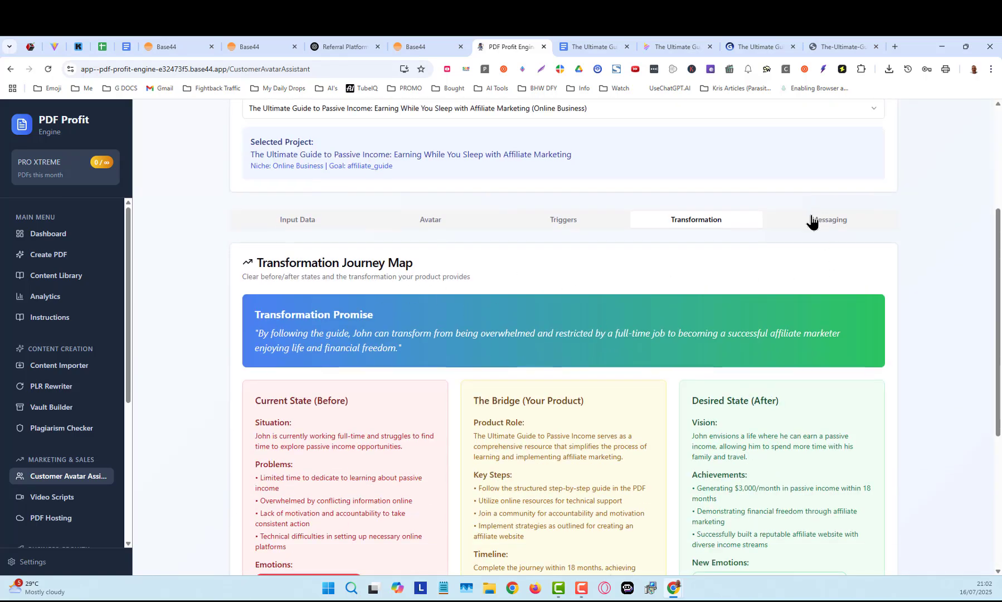
pyautogui.click(828, 220)
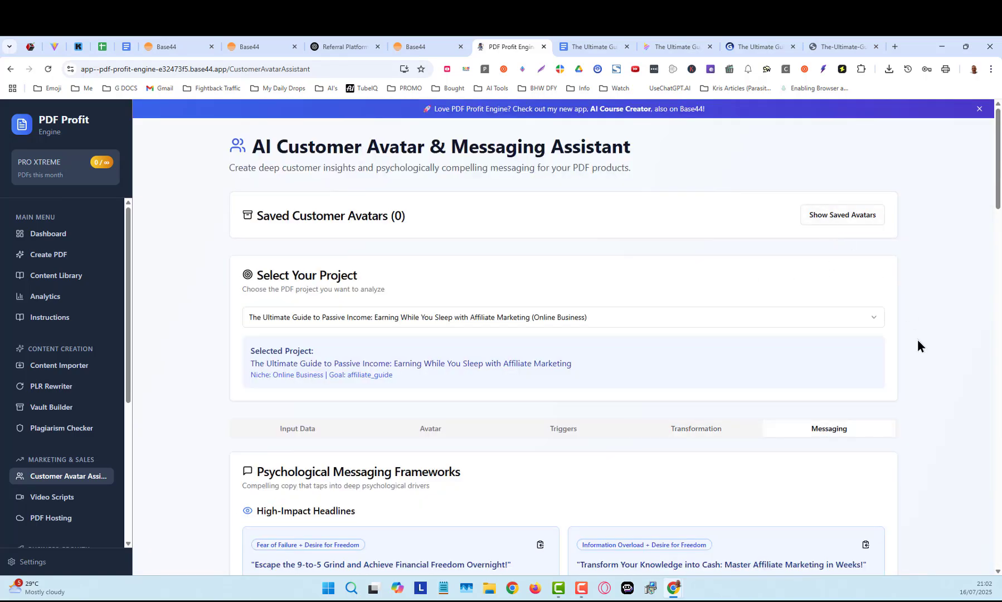
# Examine the messaging frameworks' high-impact headlines and attention-grabbing hooks, including their triggers, emotions and suggested uses
pyautogui.scroll(-4, 918, 339)
pyautogui.scroll(2, 918, 337)
pyautogui.scroll(-4, 918, 337)
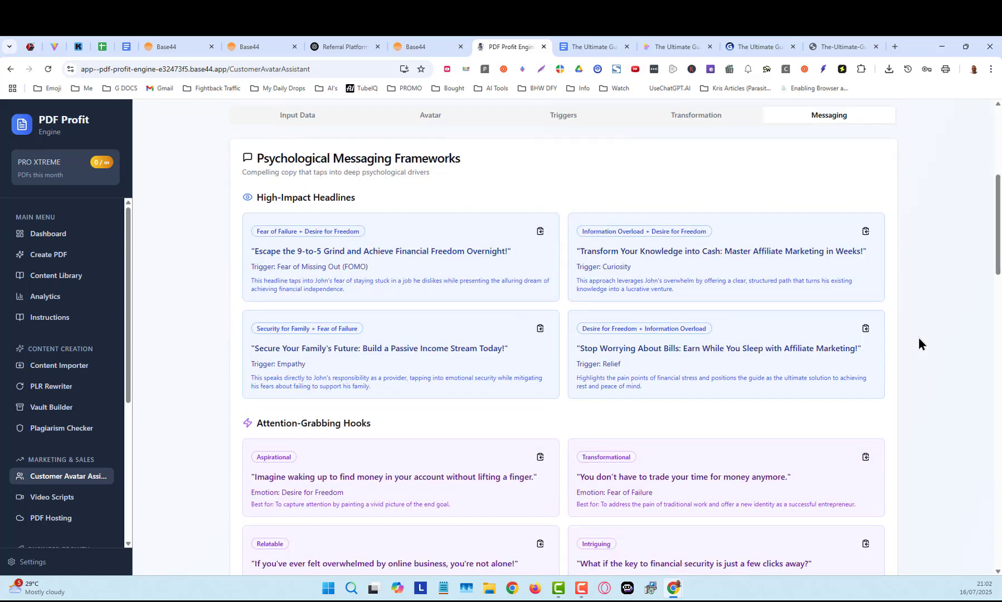
pyautogui.scroll(2, 918, 337)
pyautogui.scroll(-3, 917, 333)
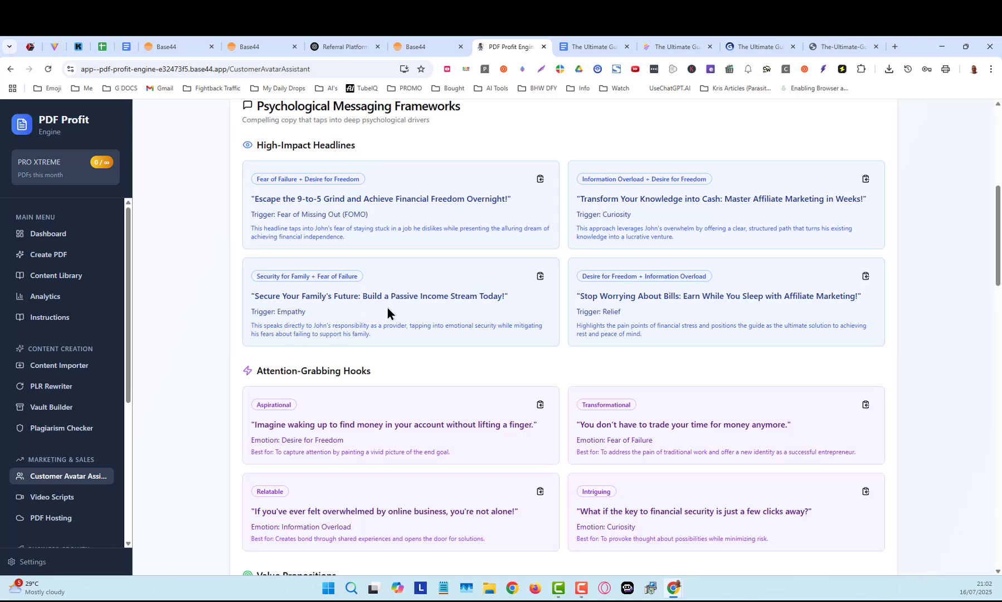
pyautogui.scroll(-3, 401, 334)
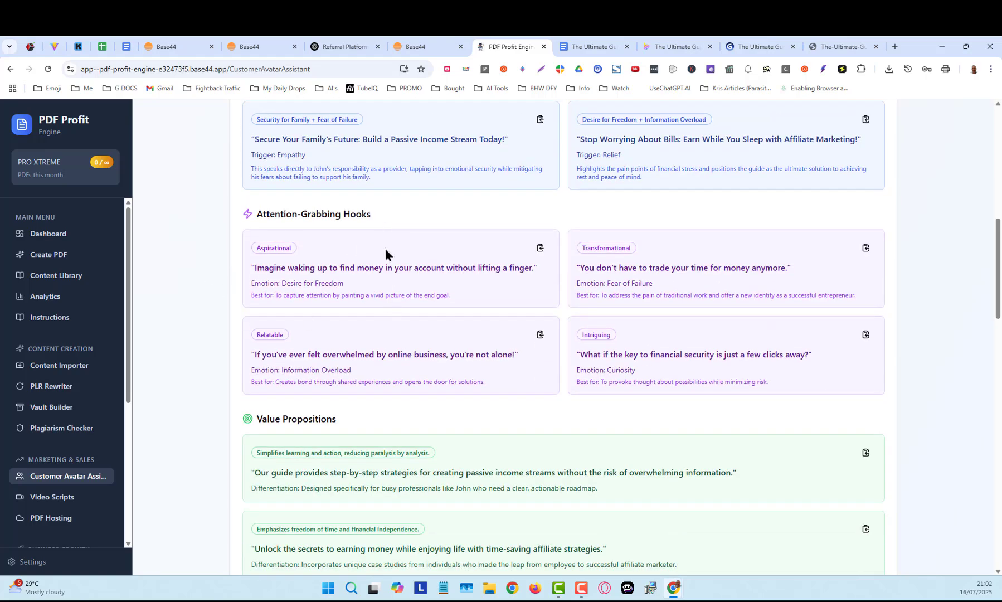
pyautogui.scroll(5, 426, 282)
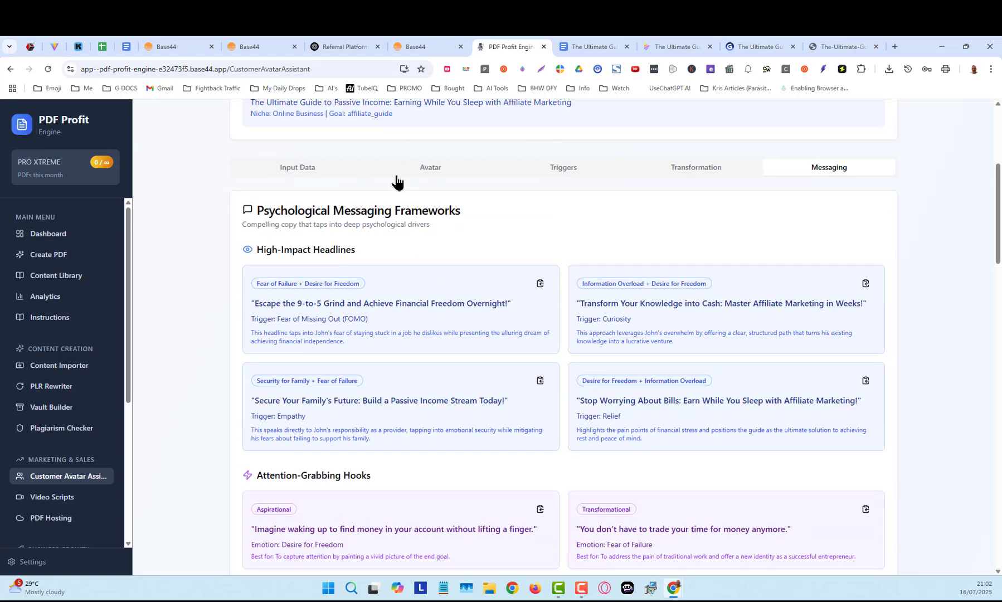
pyautogui.scroll(-4, 671, 331)
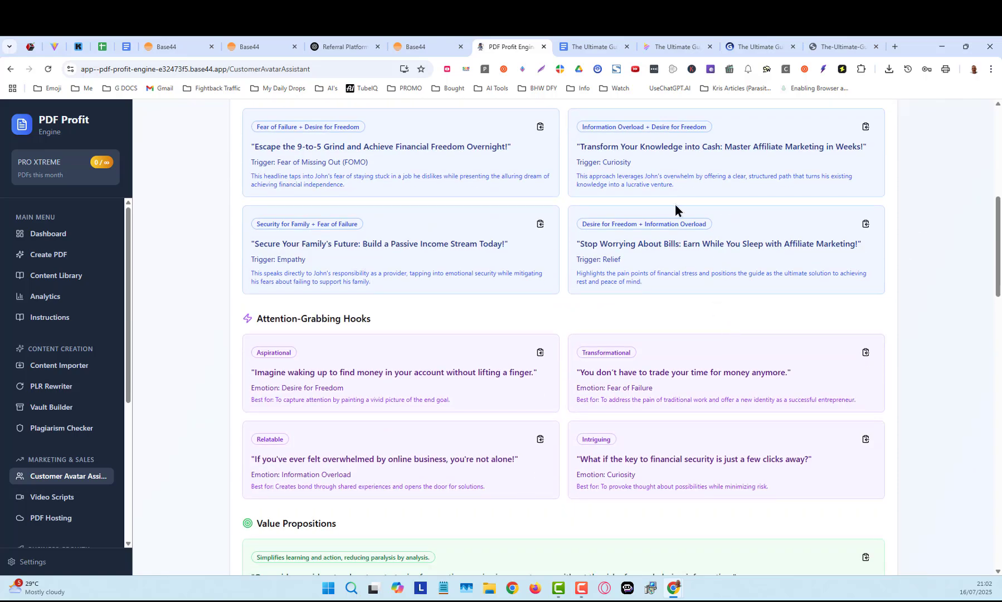
pyautogui.scroll(-1, 738, 285)
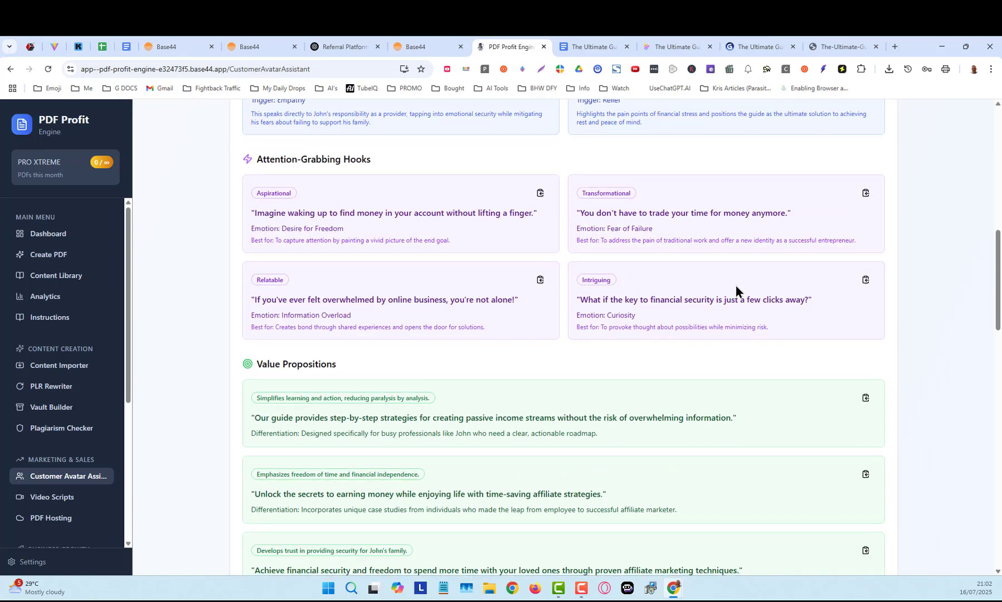
pyautogui.scroll(-3, 735, 284)
pyautogui.scroll(3, 732, 280)
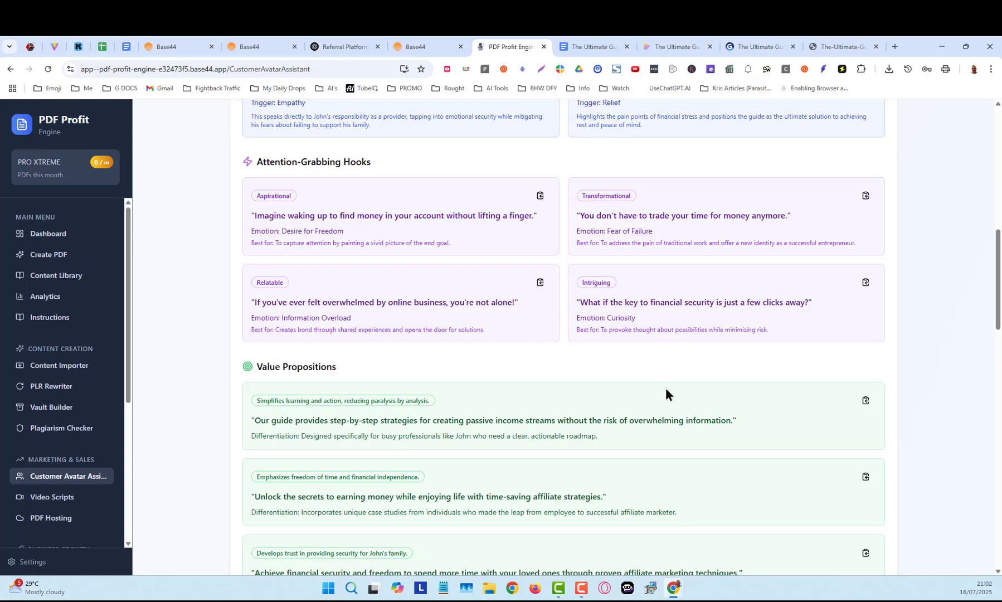
# Examine the value propositions, story angles, objection responses and social proof angles in the messaging frameworks
pyautogui.scroll(-3, 761, 417)
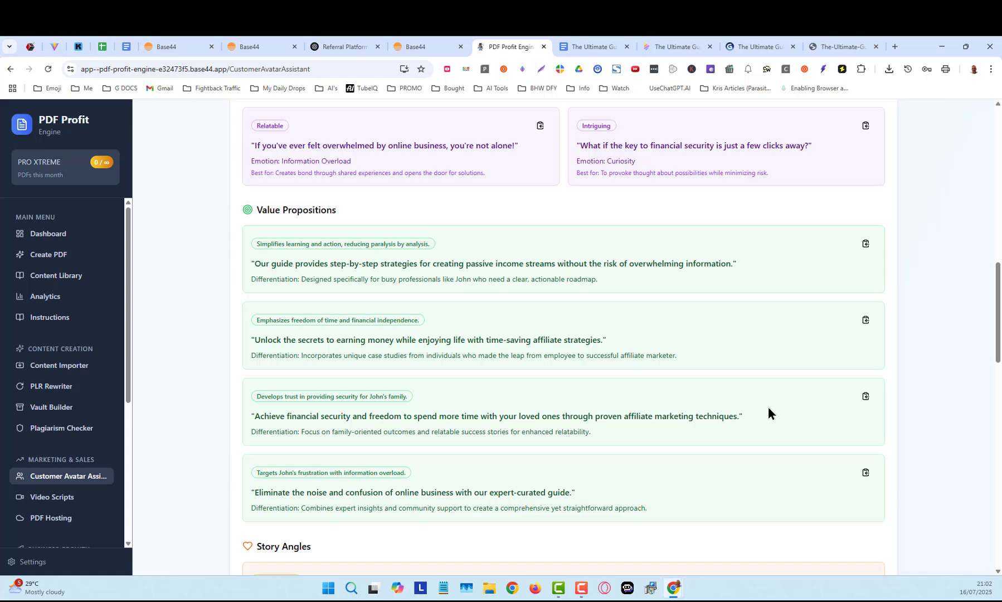
pyautogui.scroll(-2, 762, 423)
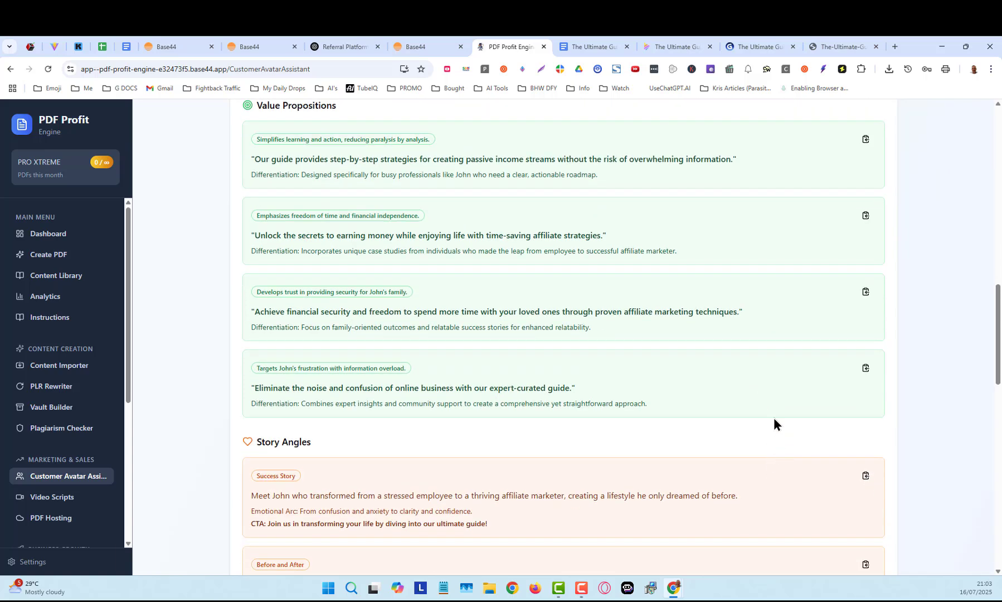
pyautogui.scroll(-10, 776, 410)
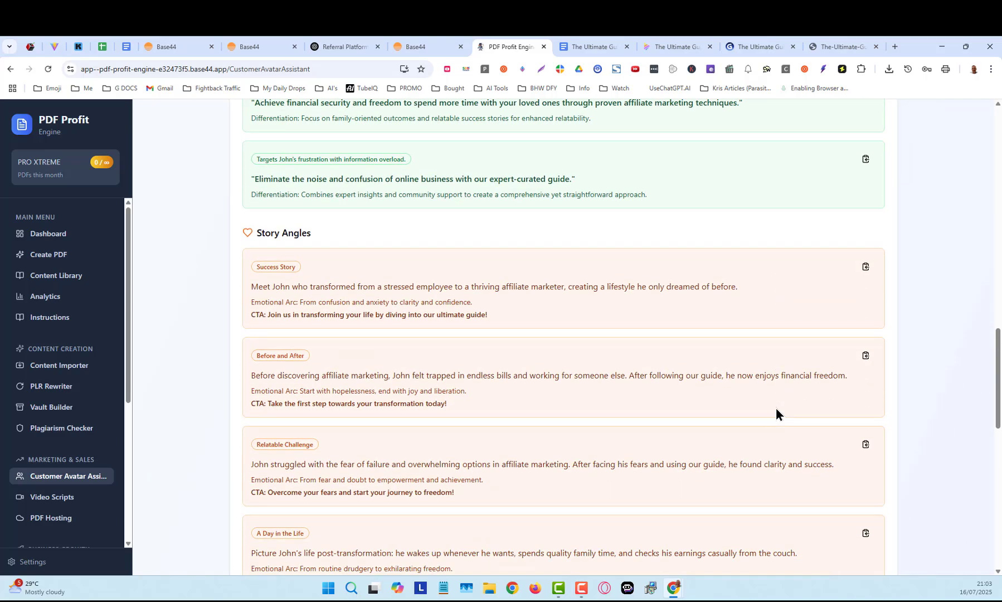
pyautogui.scroll(-5, 775, 409)
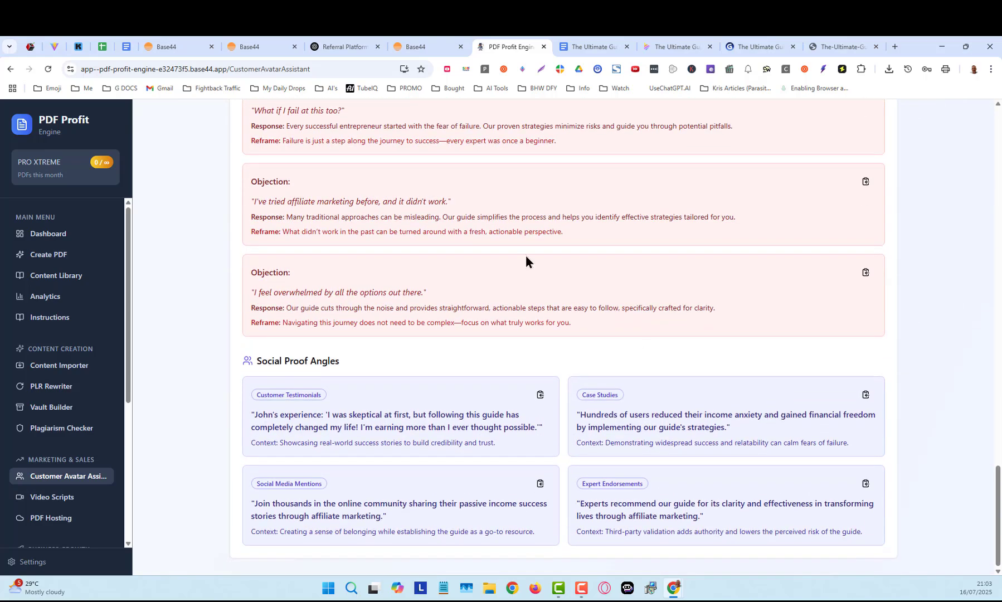
pyautogui.scroll(2, 547, 272)
pyautogui.scroll(-3, 398, 166)
pyautogui.scroll(-2, 67, 418)
# Open the Video Script Generator and choose The Ultimate Guide to Passive Income project with the Hook & Teaser script type
pyautogui.click(118, 395)
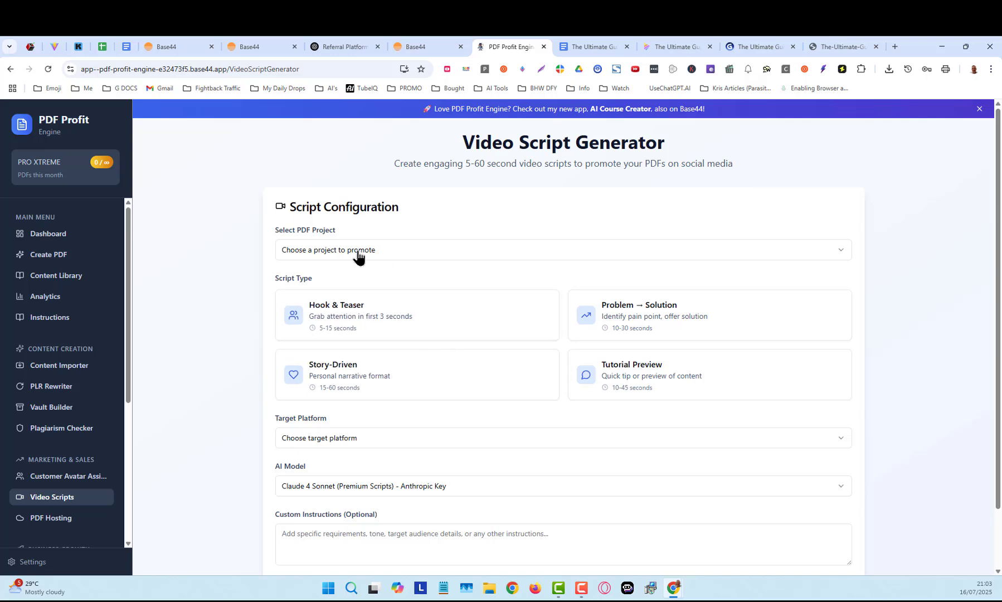
pyautogui.click(340, 251)
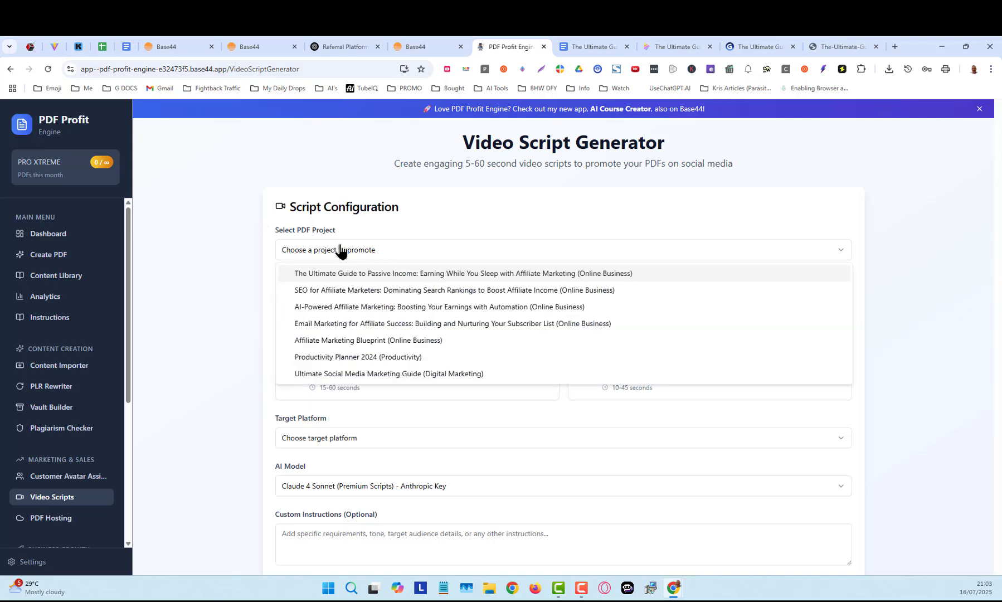
pyautogui.click(343, 274)
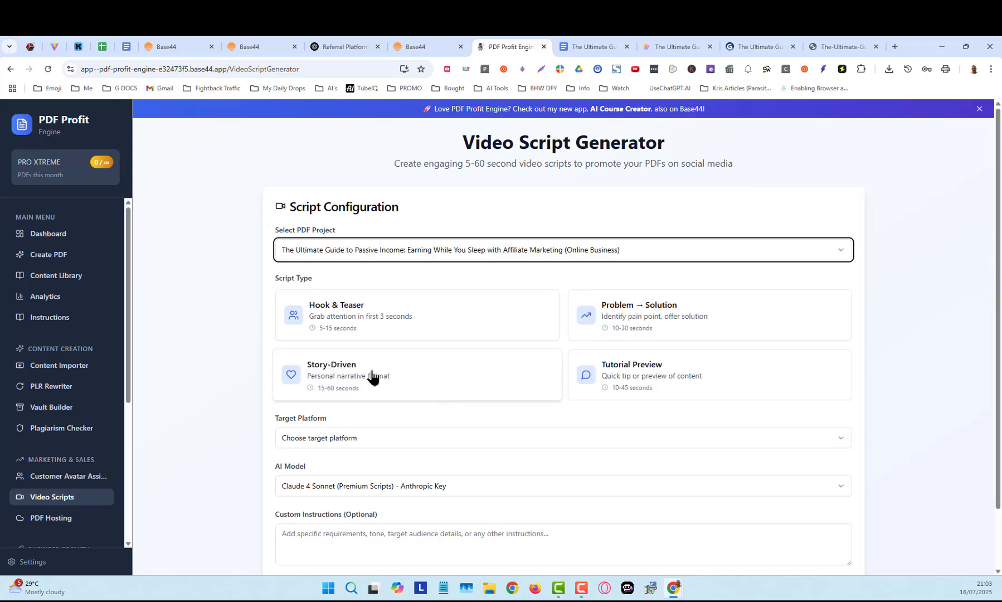
pyautogui.click(340, 318)
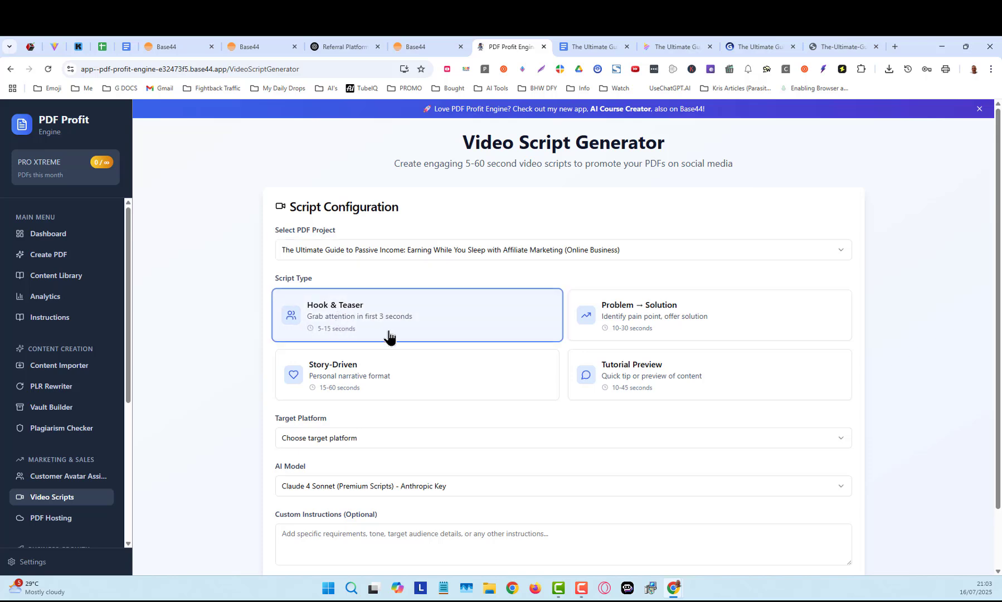
pyautogui.scroll(-1, 641, 412)
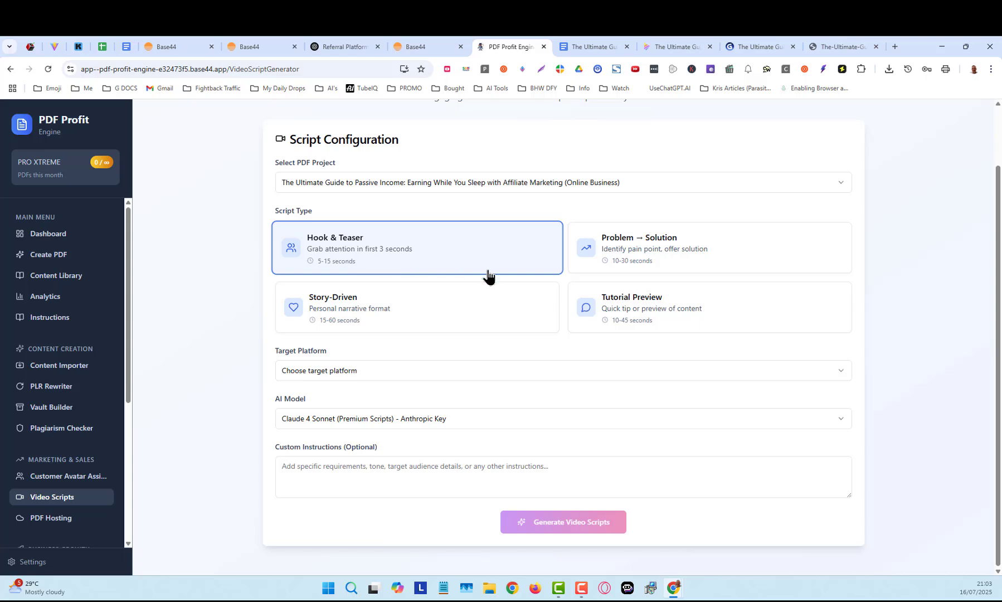
pyautogui.click(647, 252)
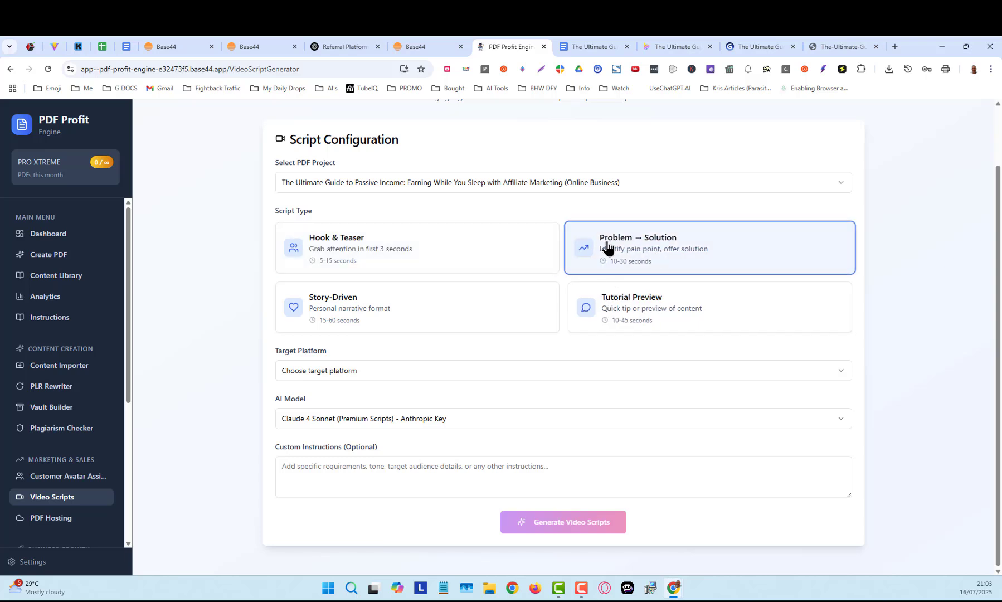
pyautogui.click(445, 252)
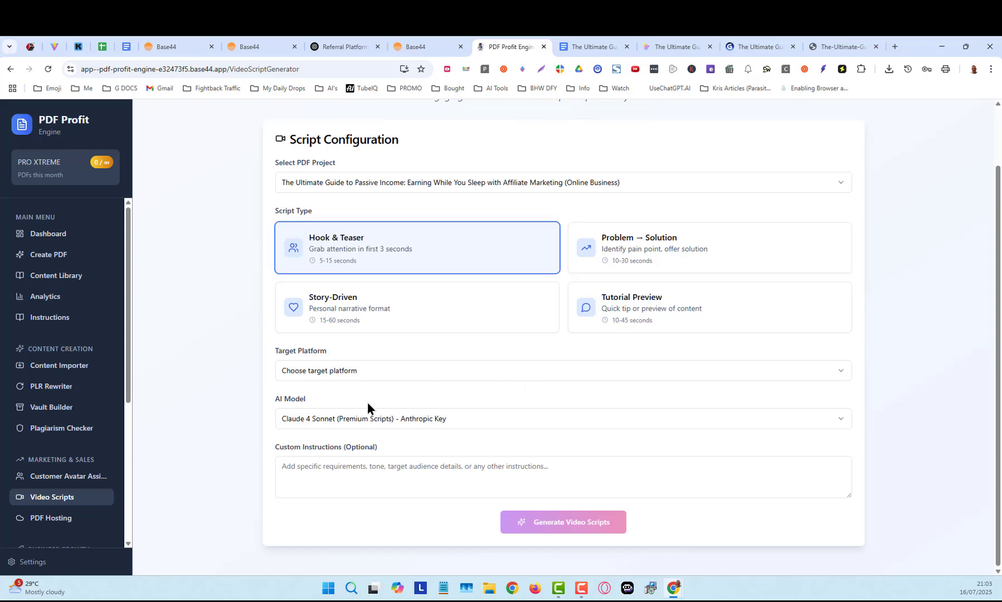
# Generate video scripts for YouTube Shorts (Max 60s) using the GPT-4o (Creative Scripts) model, leaving the custom instructions empty
pyautogui.click(368, 372)
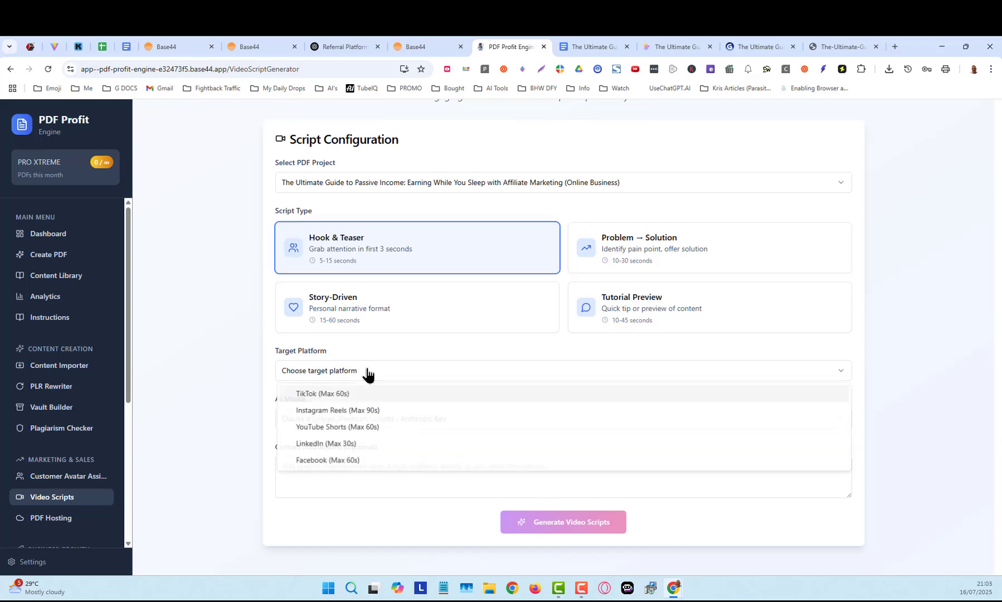
pyautogui.click(332, 426)
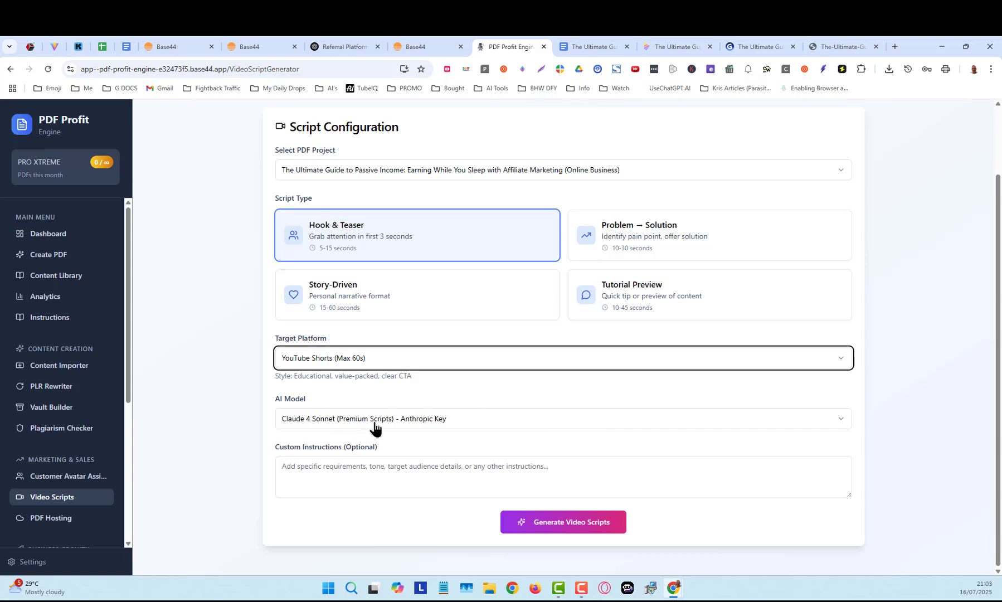
pyautogui.click(401, 419)
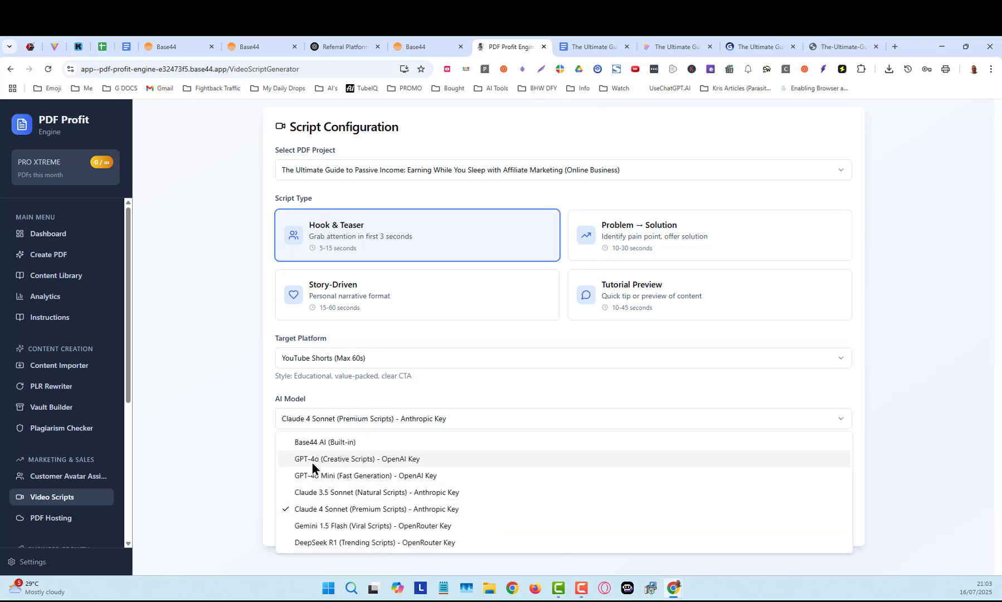
pyautogui.click(321, 459)
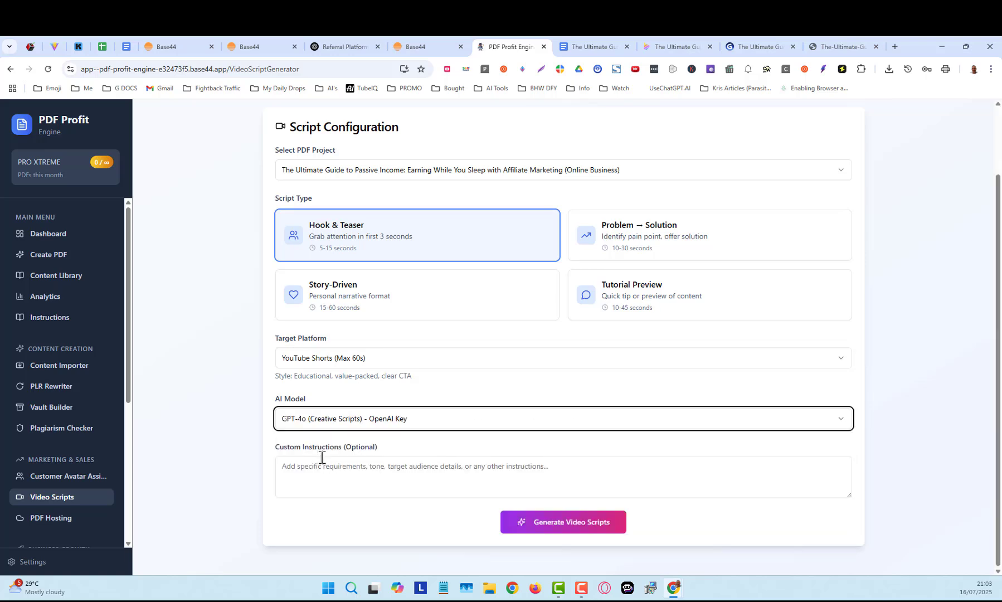
pyautogui.click(323, 474)
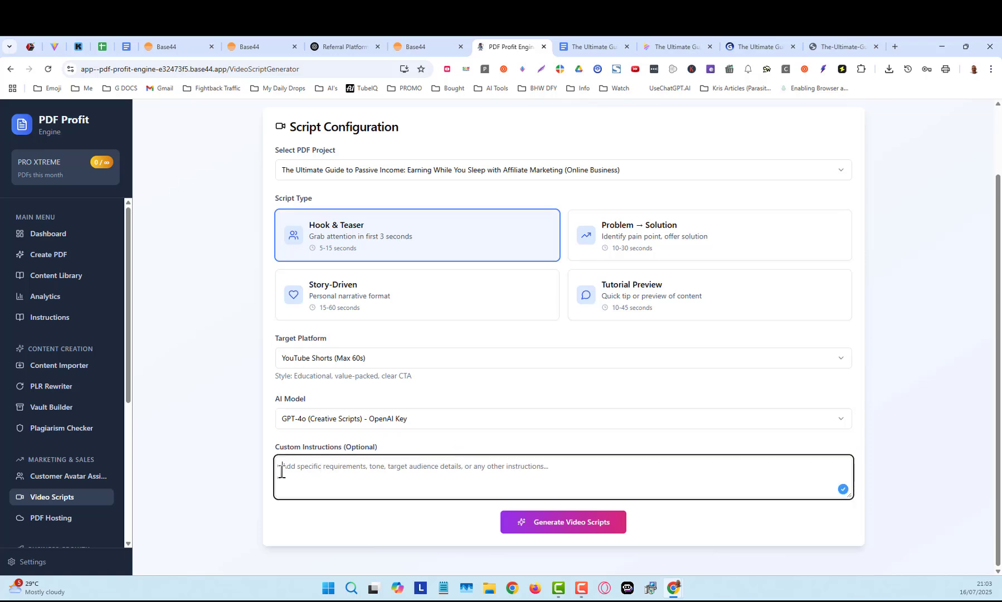
pyautogui.click(555, 525)
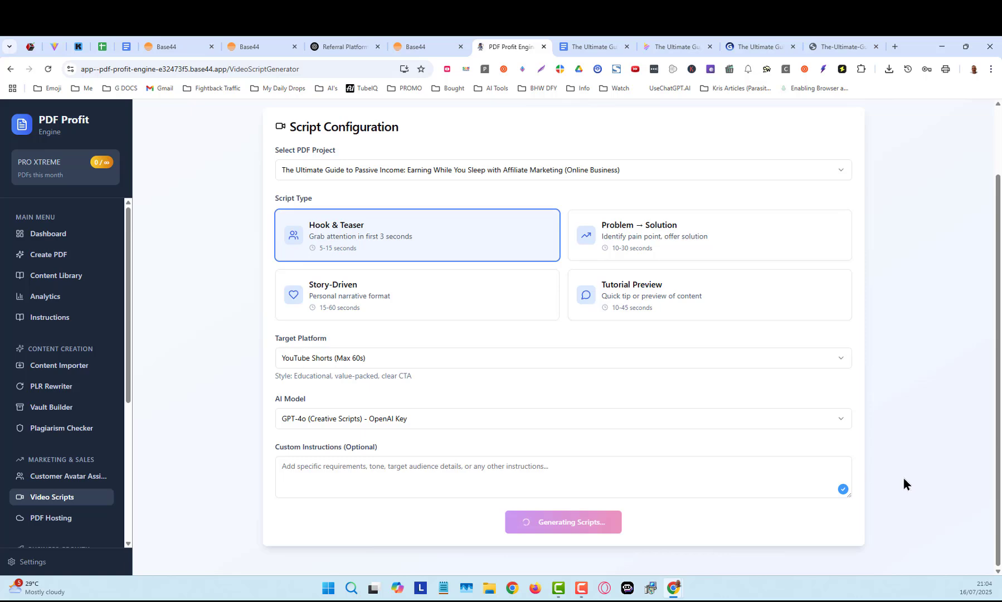
# Examine the generated video scripts, including their hooks, main content, calls to action, visual cues, full scripts and hashtags
pyautogui.scroll(-4, 819, 472)
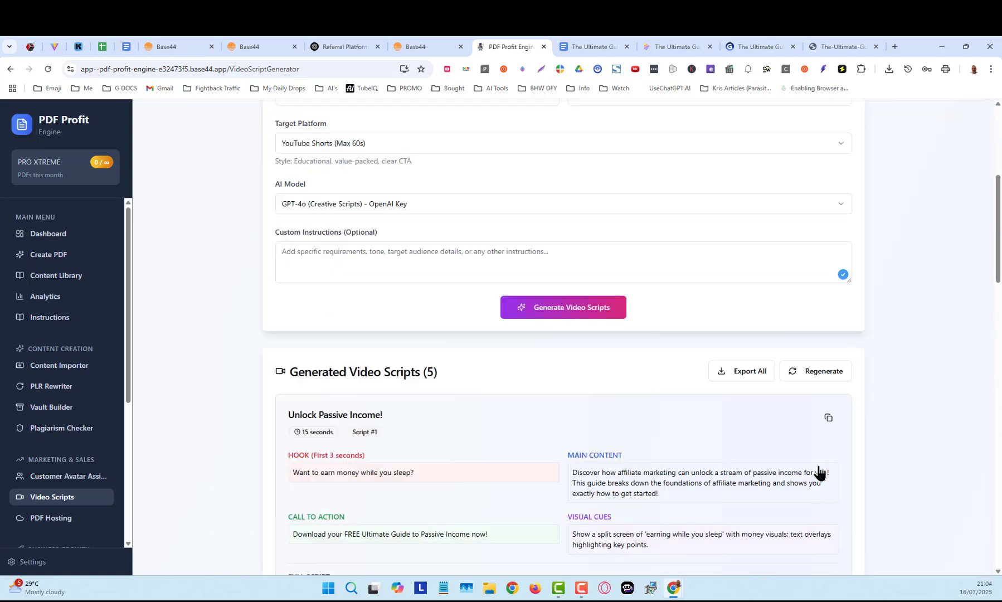
pyautogui.scroll(-4, 818, 473)
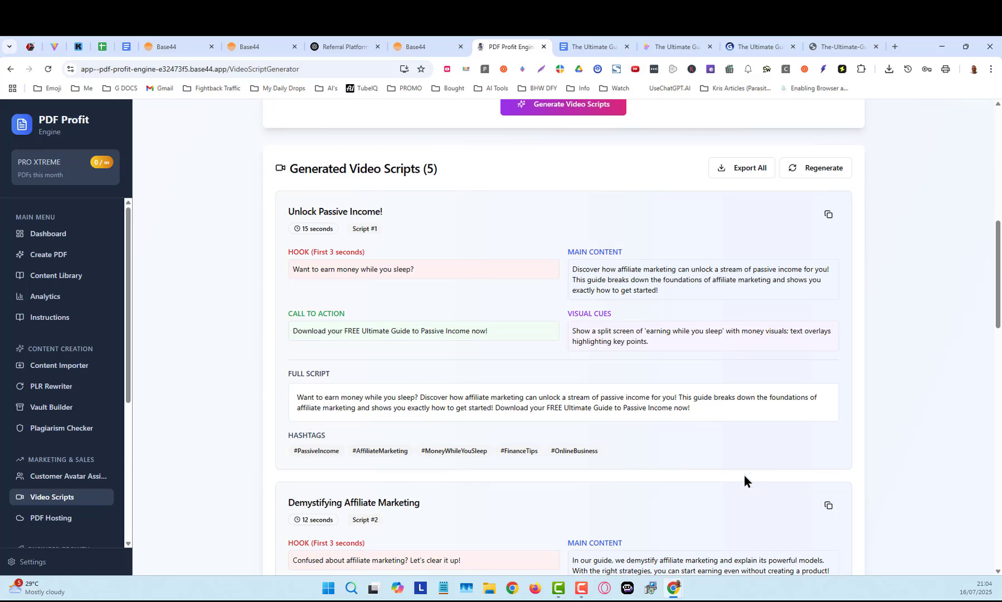
pyautogui.scroll(-1, 787, 412)
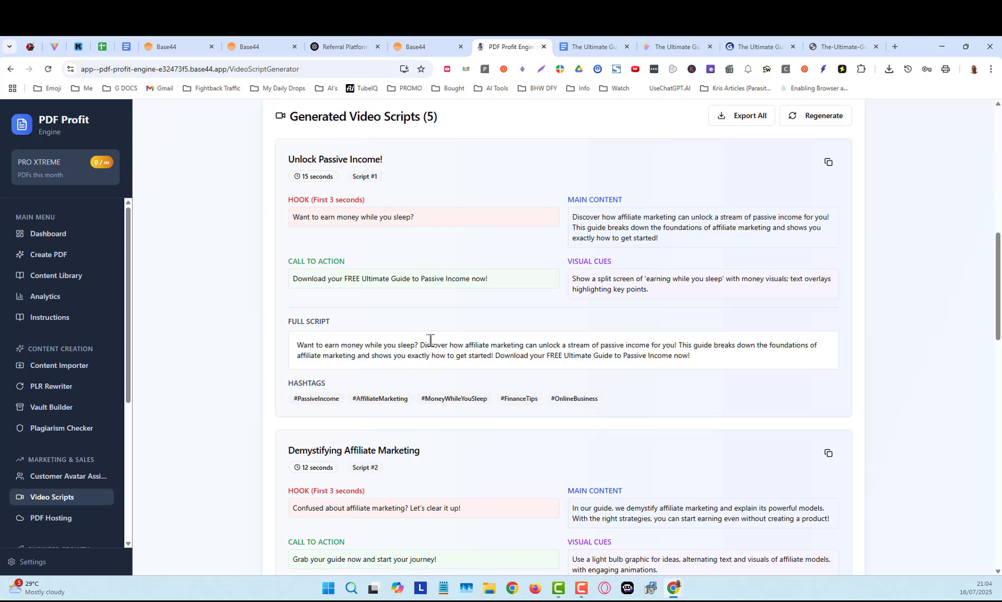
pyautogui.scroll(-2, 429, 341)
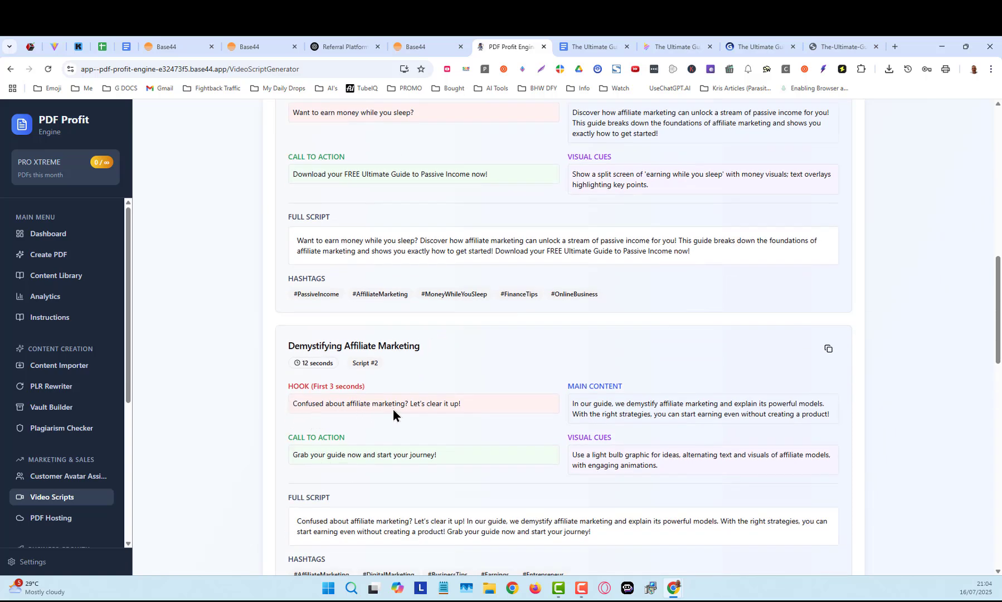
pyautogui.scroll(-5, 485, 420)
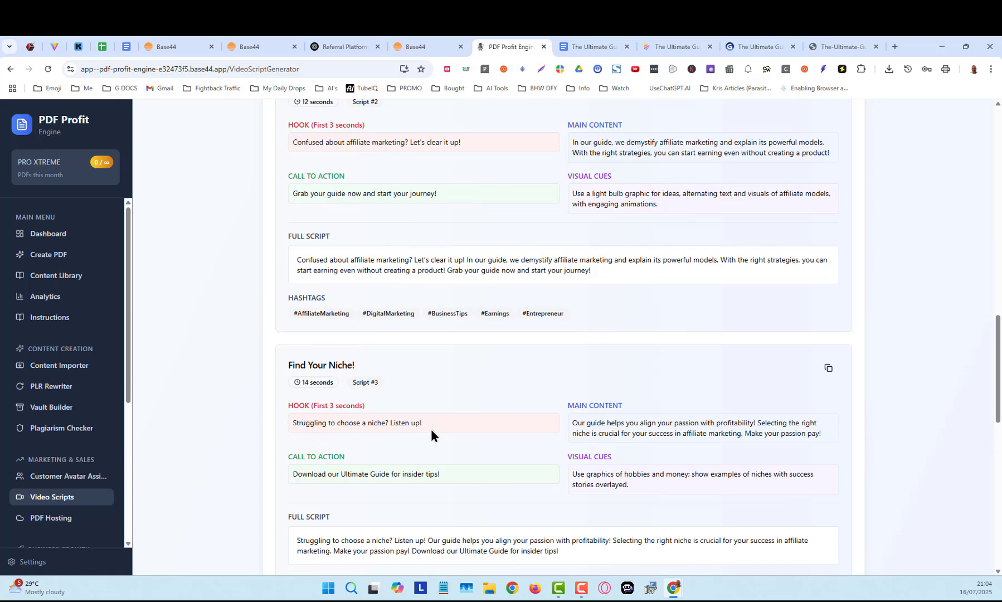
pyautogui.scroll(-5, 496, 440)
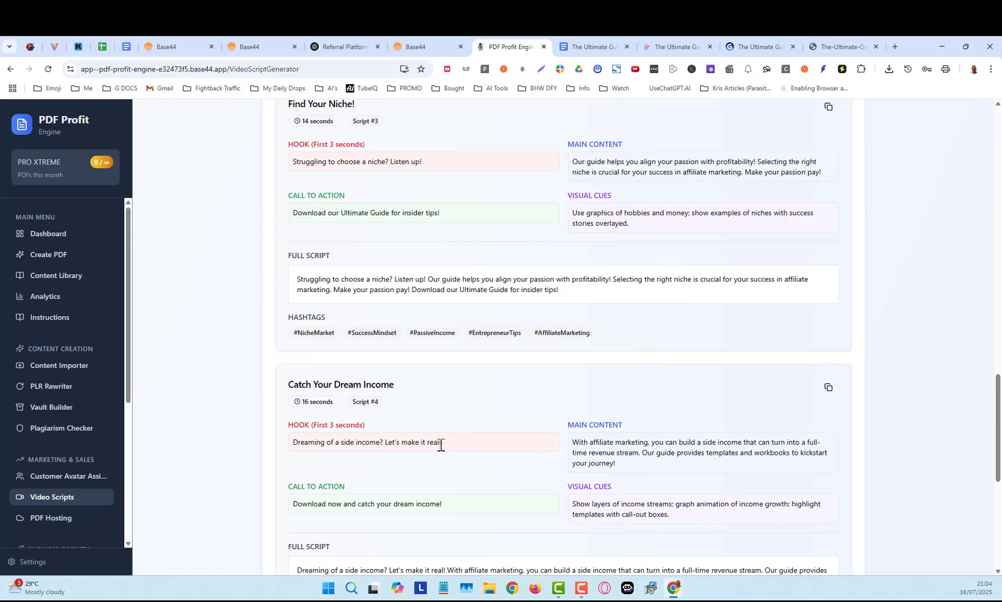
pyautogui.scroll(-5, 440, 445)
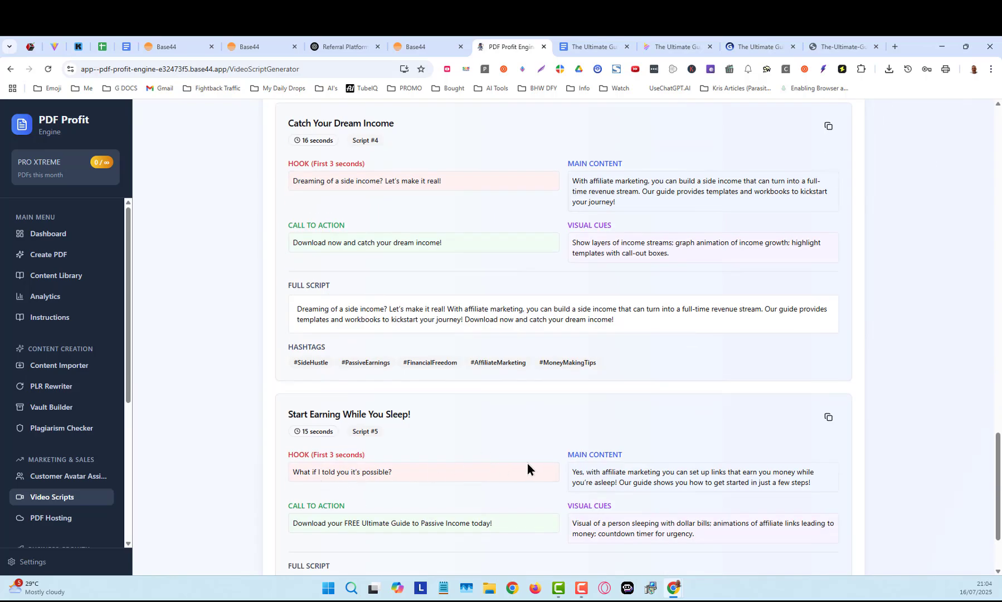
pyautogui.scroll(20, 545, 486)
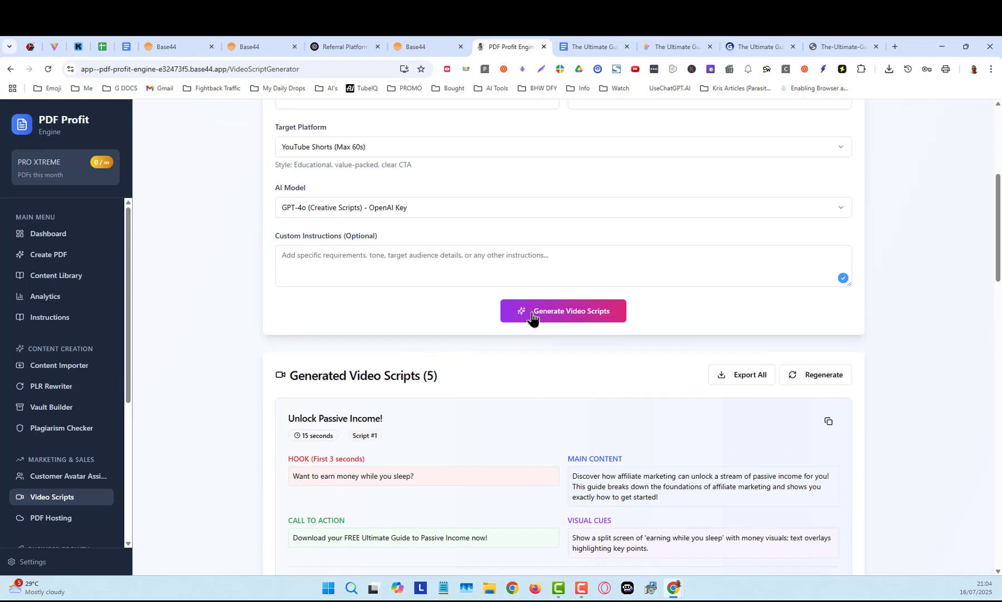
pyautogui.scroll(-5, 573, 440)
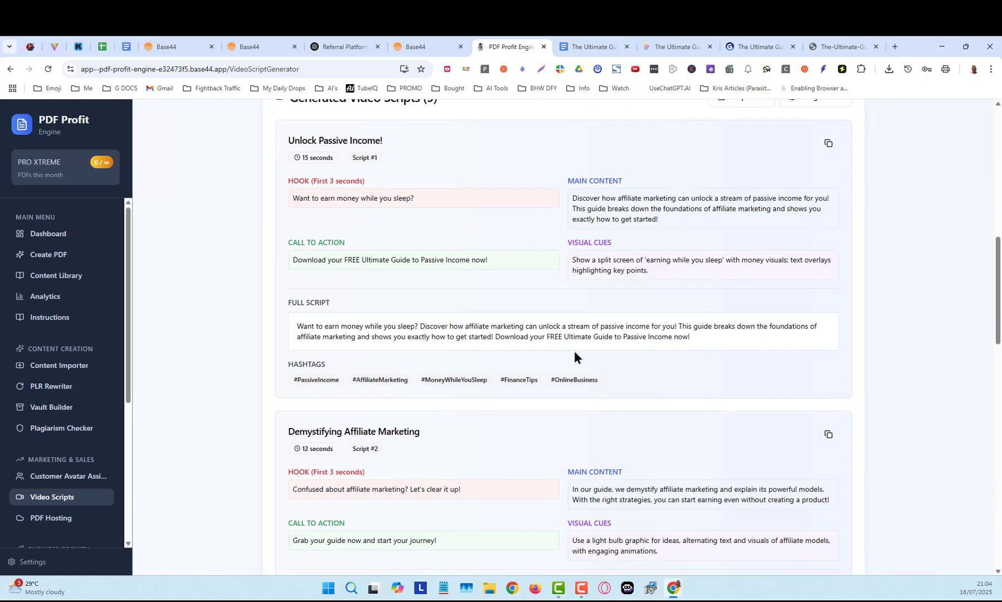
pyautogui.scroll(-15, 574, 352)
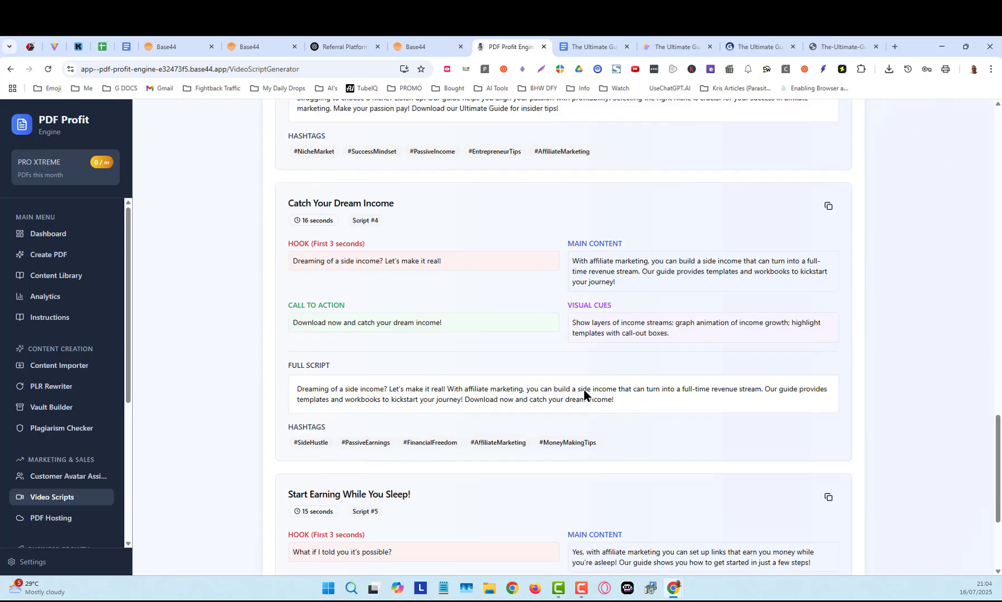
pyautogui.scroll(-4, 579, 391)
pyautogui.scroll(10, 580, 393)
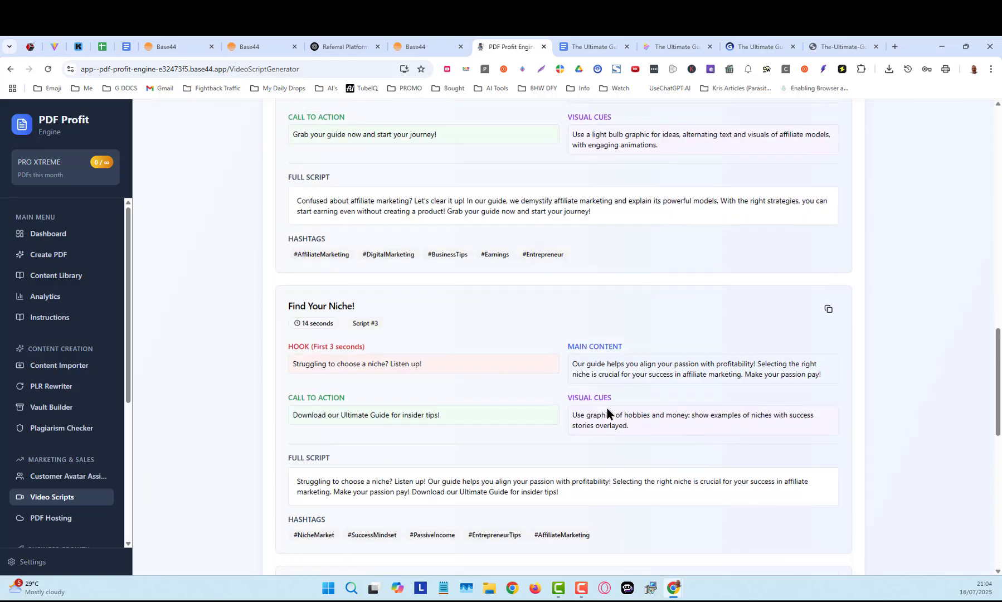
pyautogui.scroll(12, 610, 393)
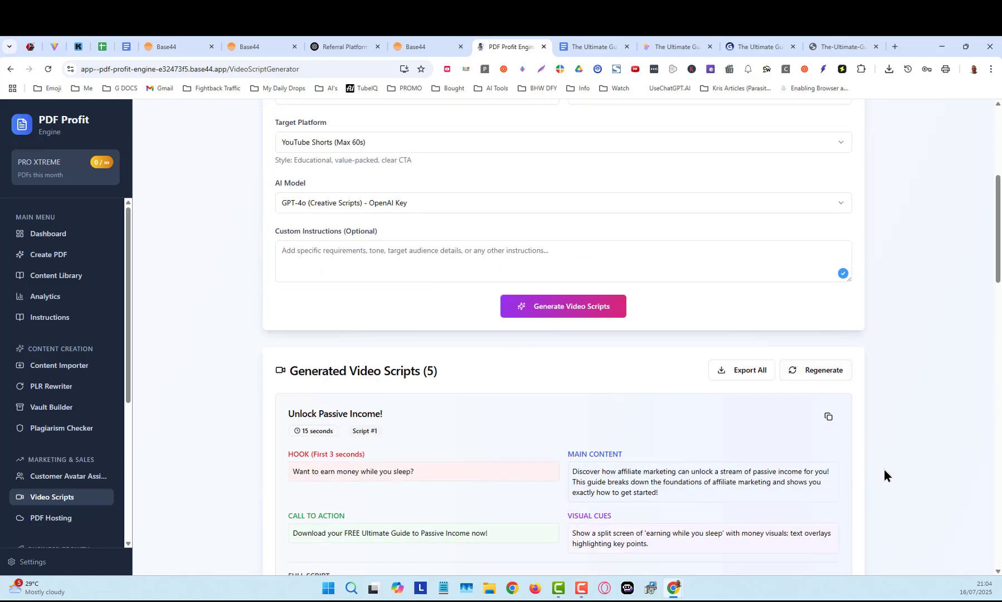
pyautogui.scroll(6, 874, 470)
# Open PDF Hosting and choose The Ultimate Guide to Passive Income as the project for the upload
pyautogui.scroll(-4, 849, 393)
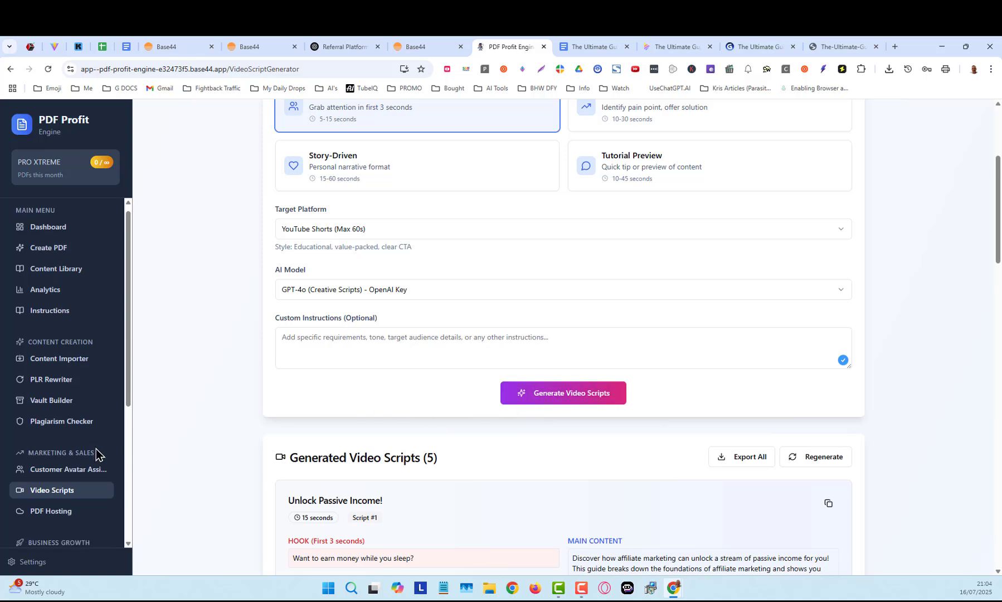
pyautogui.scroll(-3, 95, 449)
pyautogui.click(54, 365)
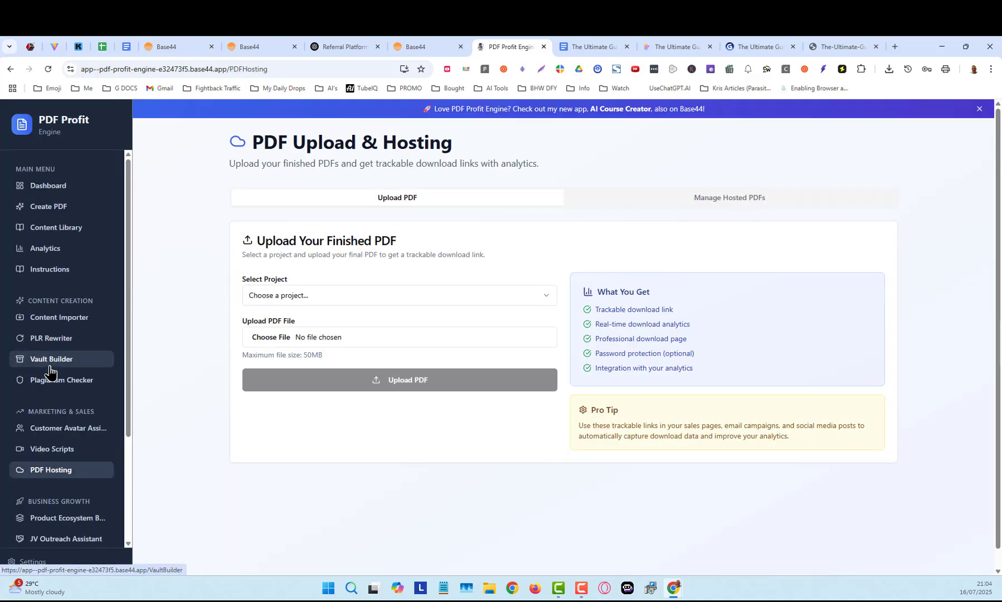
pyautogui.click(516, 299)
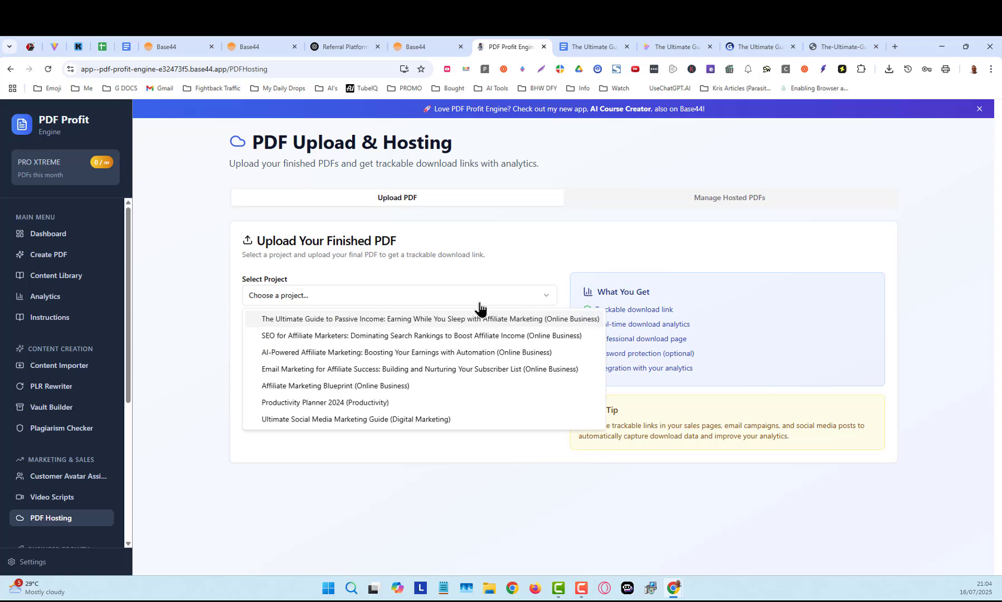
pyautogui.click(395, 321)
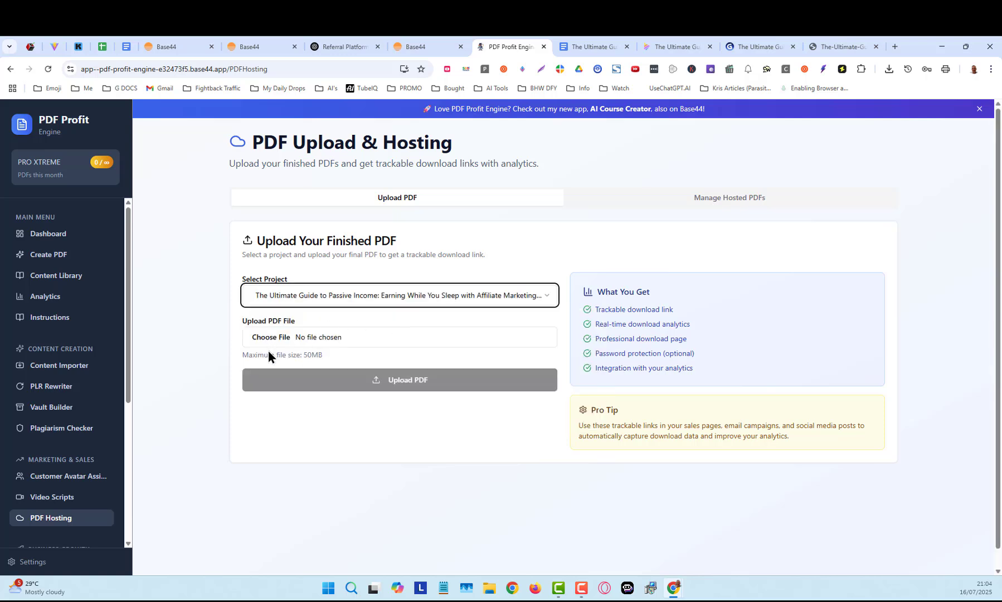
# Upload The-Ultimate-Guide-to-Passive-Income-Earning-While-You-Sleep-with-Affiliate-Marketing.pdf from the Downloads folder and view its entry among the hosted PDFs
pyautogui.click(351, 342)
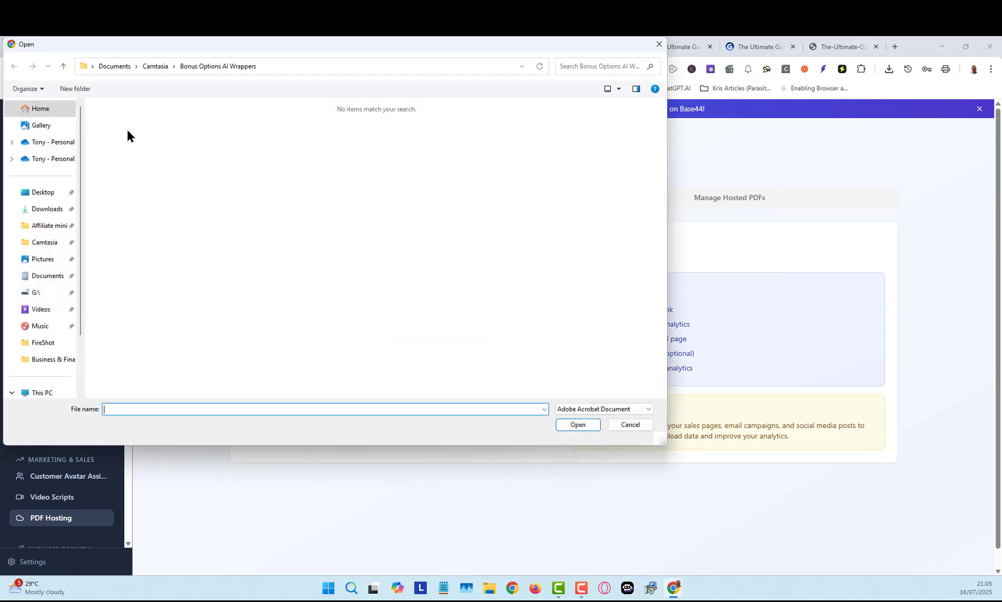
pyautogui.click(45, 210)
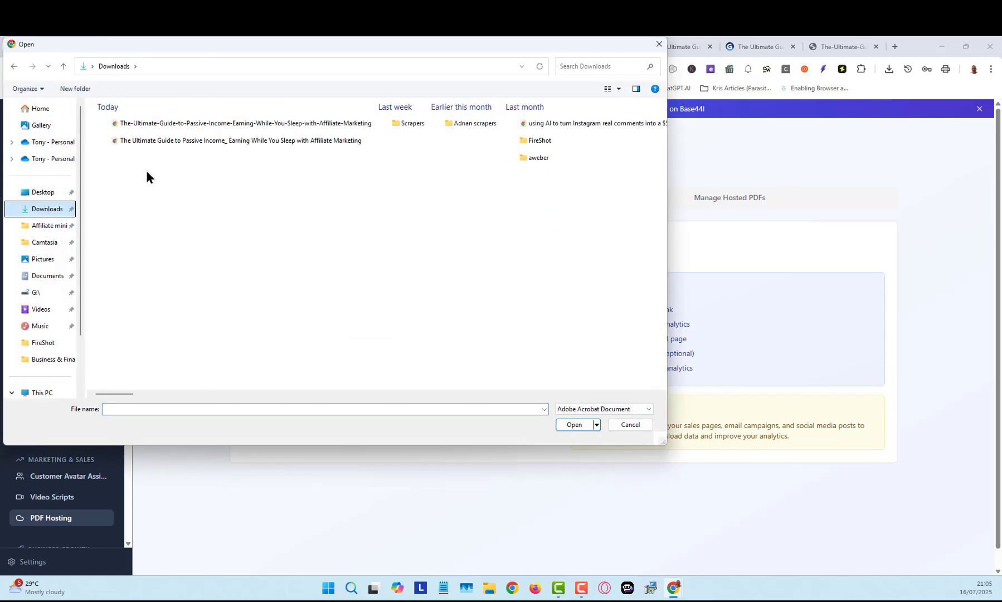
pyautogui.click(211, 125)
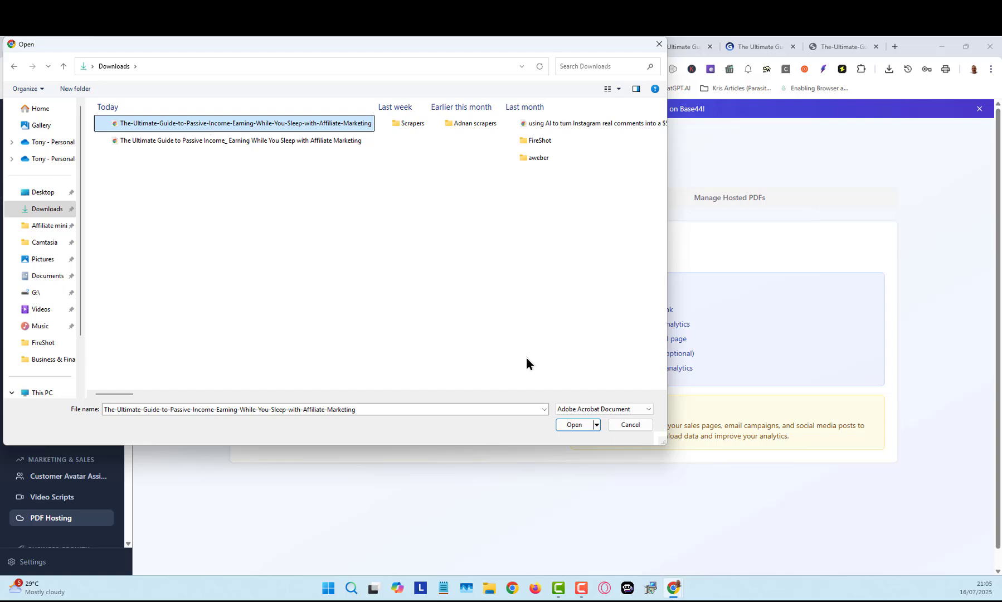
pyautogui.click(577, 423)
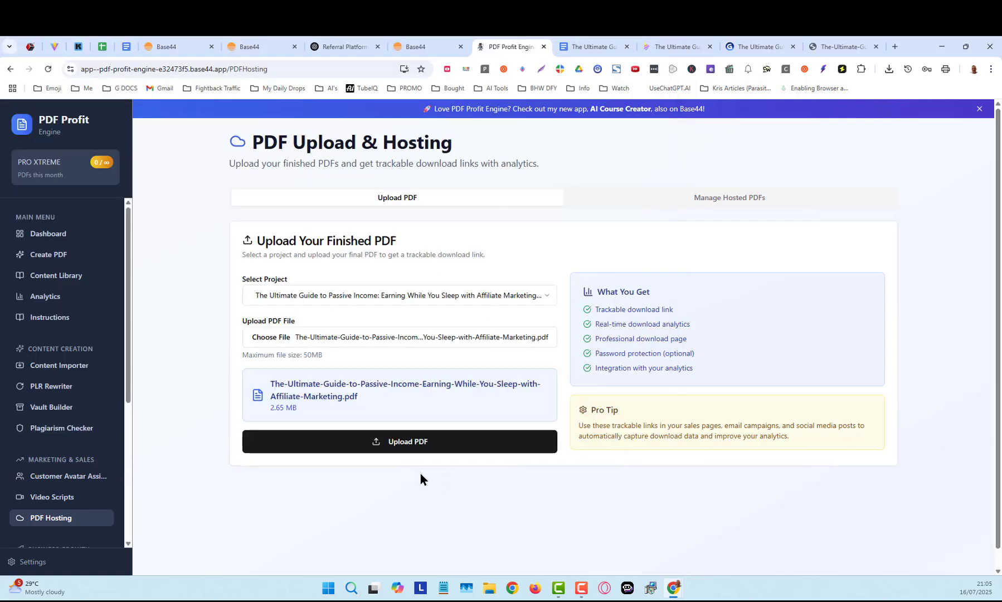
pyautogui.click(393, 441)
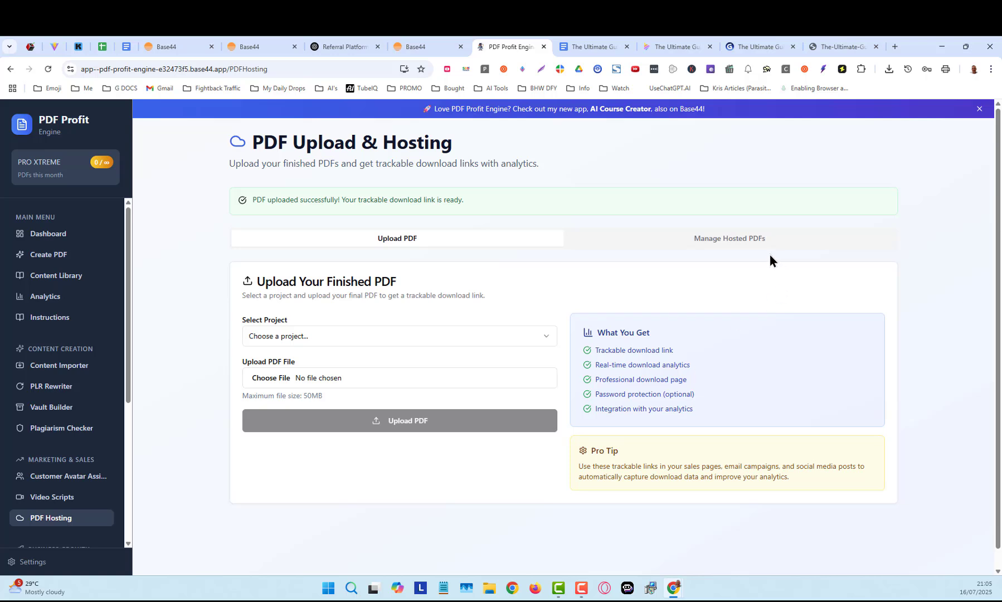
pyautogui.click(718, 241)
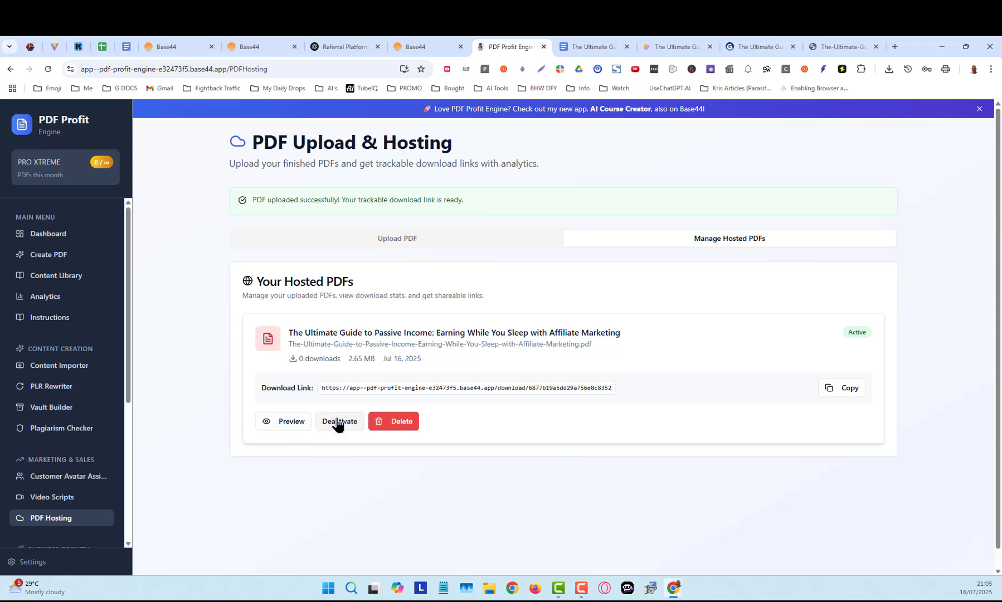
# Generate the 10X product ecosystem for The Ultimate Guide to Passive Income without initial ideas, and review its core, upsell and premium offers
pyautogui.scroll(-4, 117, 447)
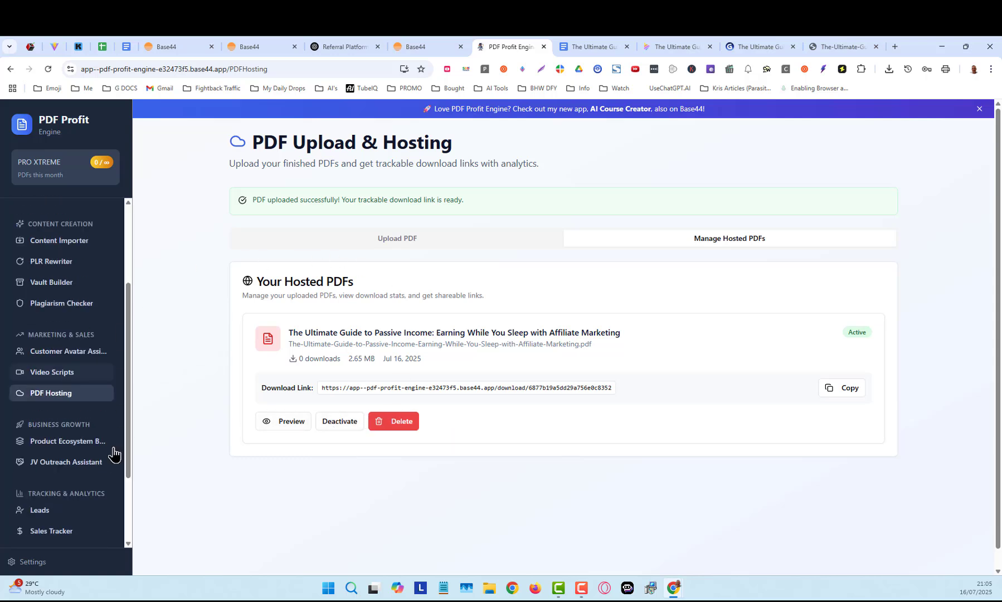
pyautogui.click(56, 357)
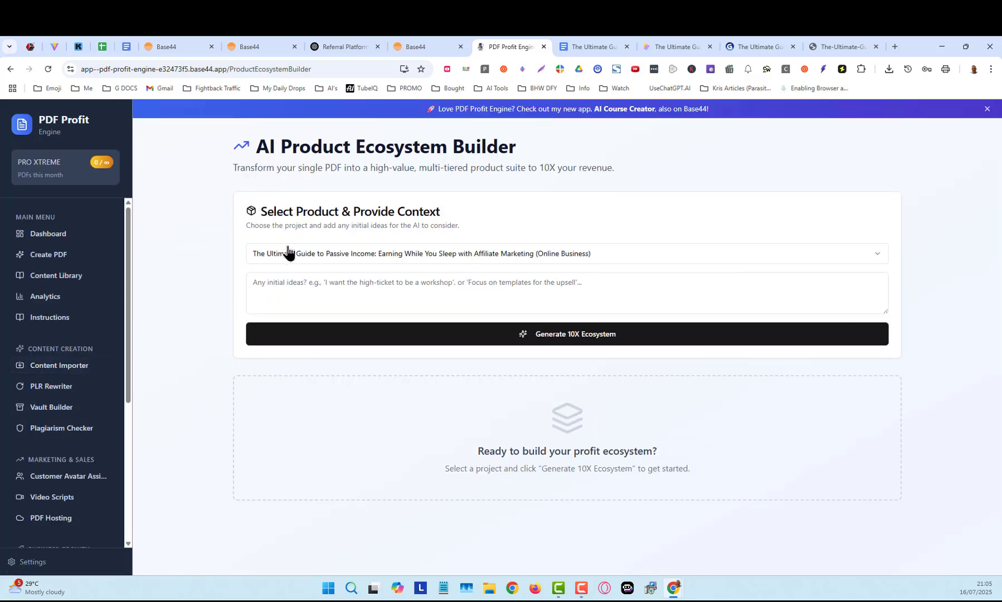
pyautogui.click(572, 338)
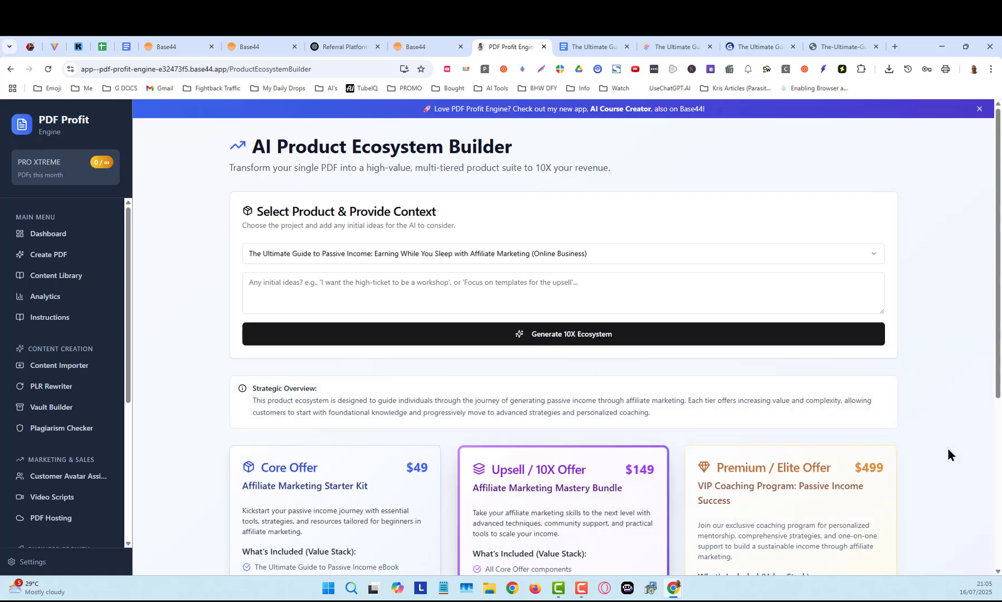
pyautogui.scroll(-4, 946, 449)
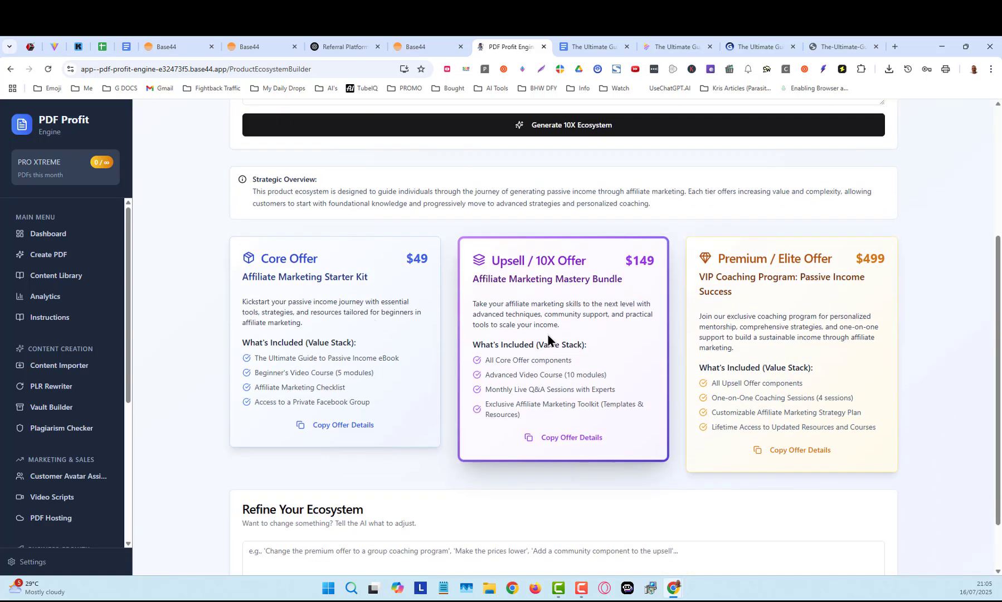
pyautogui.scroll(-1, 338, 278)
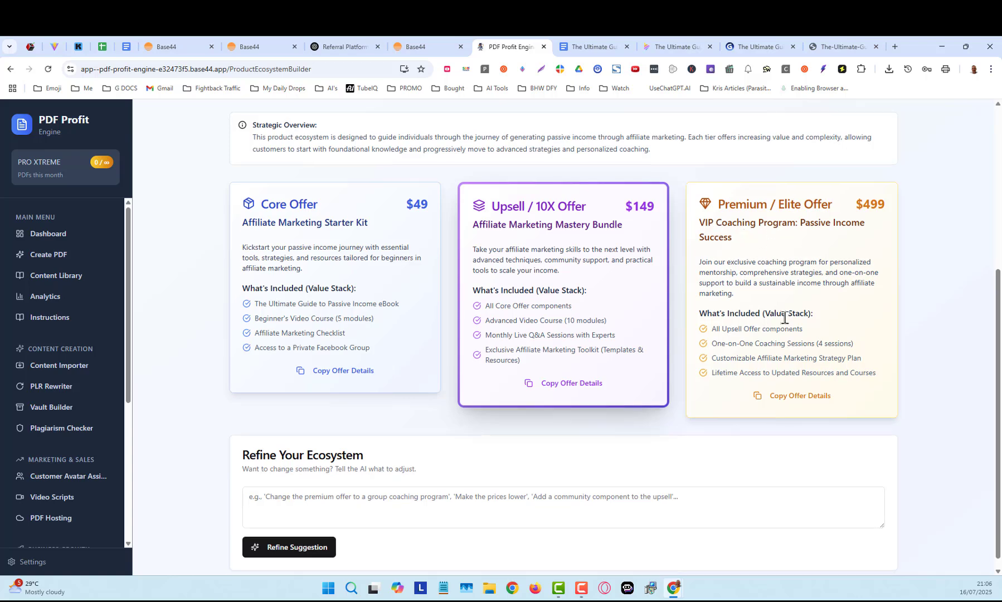
pyautogui.scroll(-1, 765, 373)
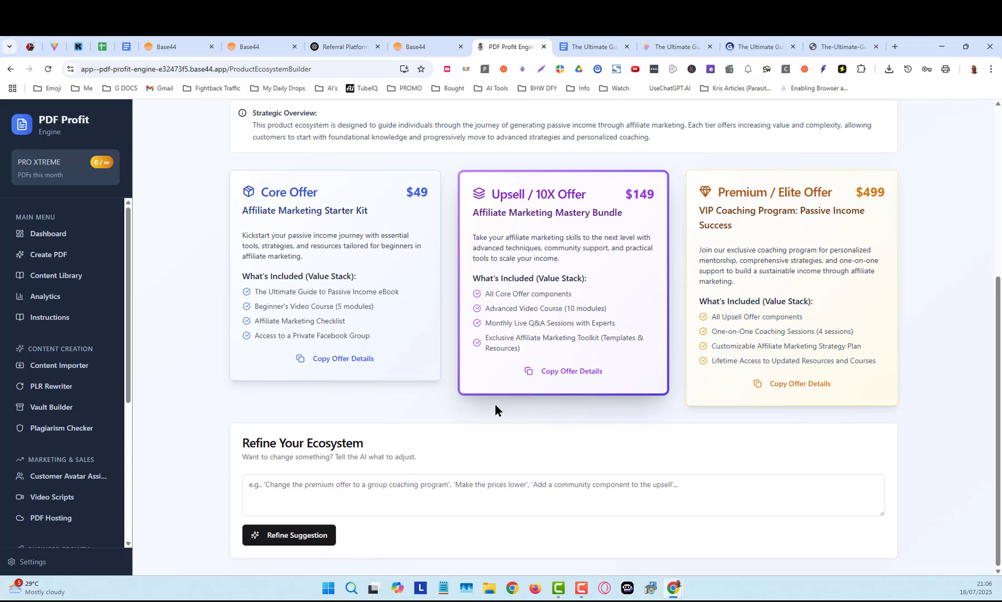
# Open the JV Outreach Assistant and look over its partner discovery, project context and partner details sections
pyautogui.scroll(-4, 67, 502)
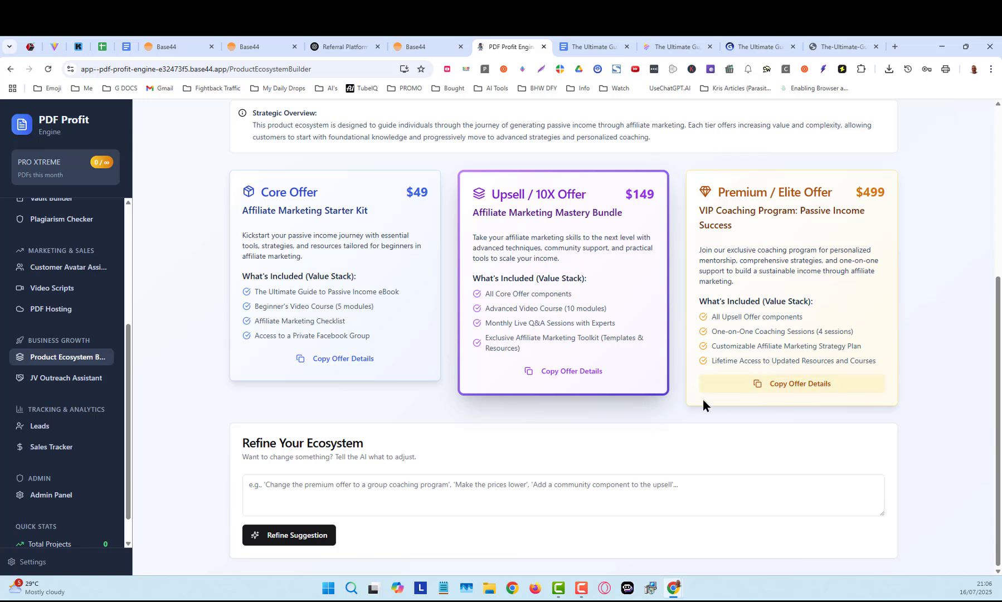
pyautogui.click(78, 383)
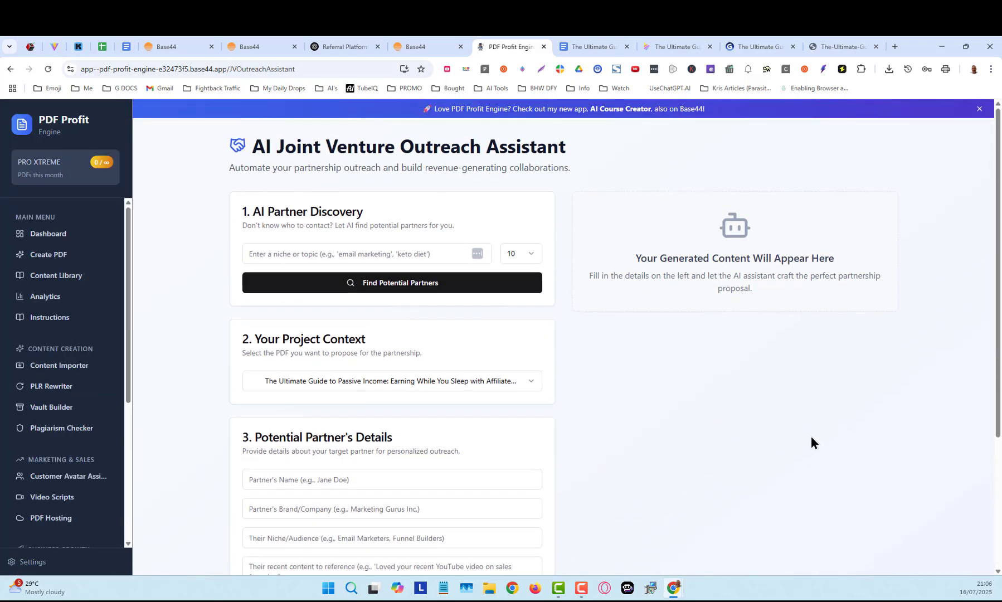
pyautogui.scroll(-1, 614, 323)
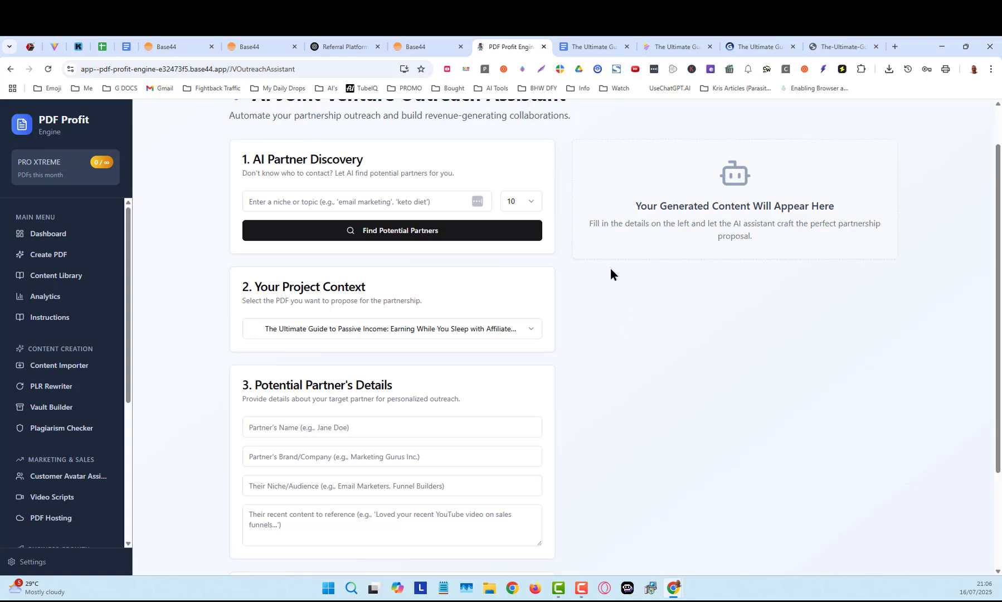
# Search AI Partner Discovery for 10 potential partners in the niche "Affiliate marketing"
pyautogui.click(373, 199)
pyautogui.click(684, 315)
pyautogui.click(334, 192)
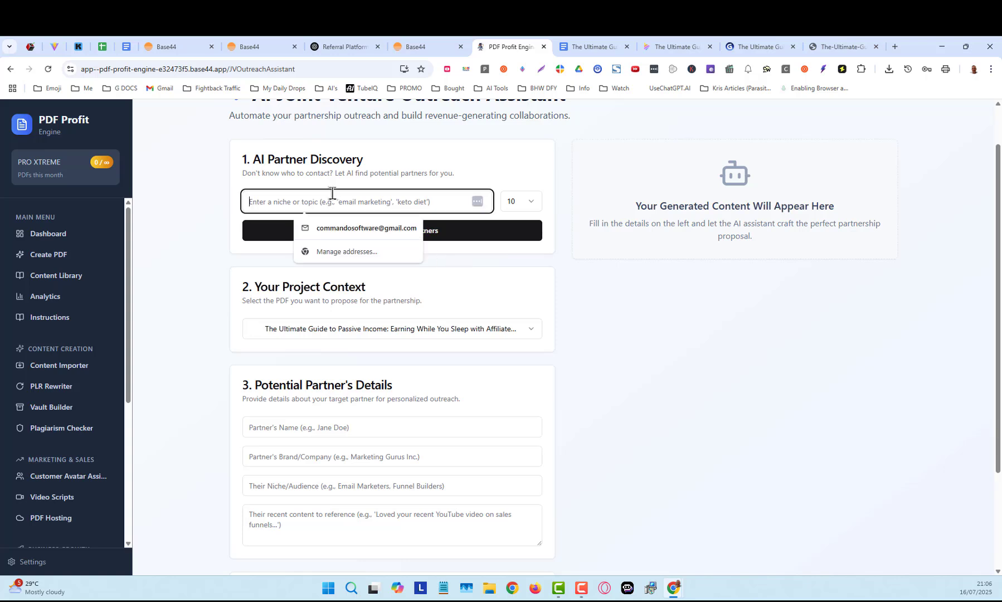
pyautogui.click(661, 307)
pyautogui.scroll(2, 641, 287)
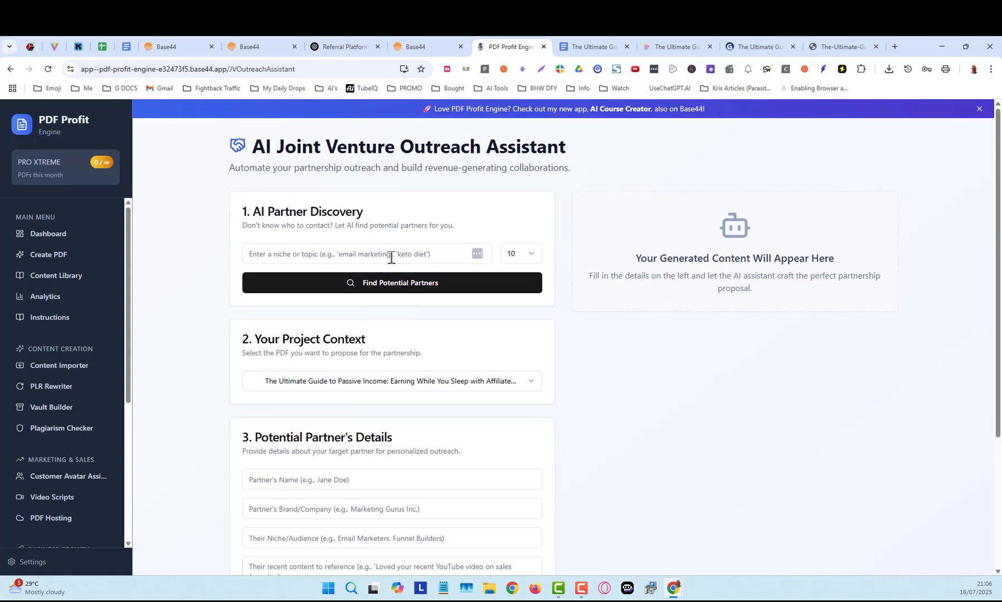
pyautogui.click(361, 247)
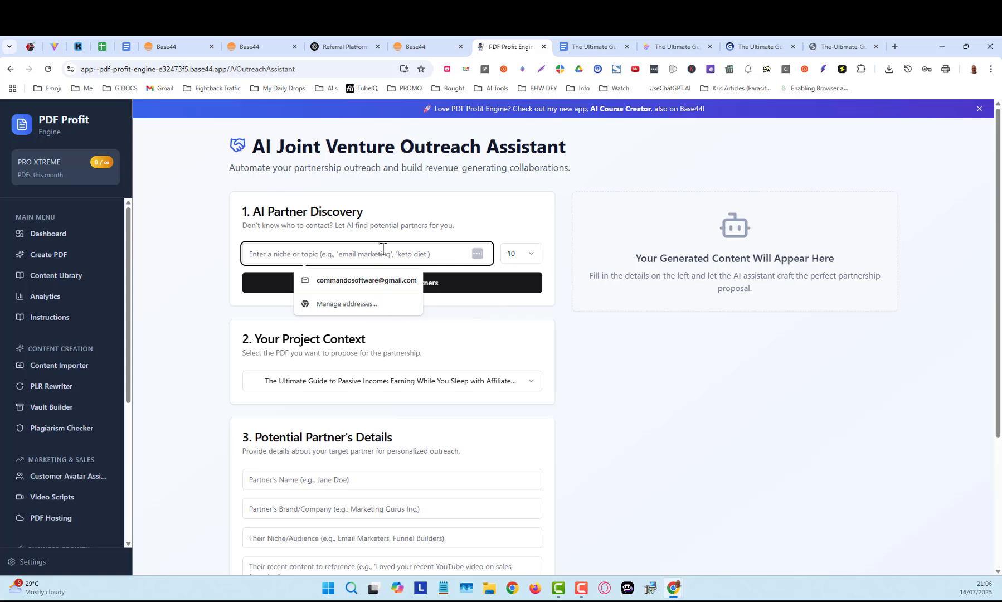
pyautogui.write('Affilia')
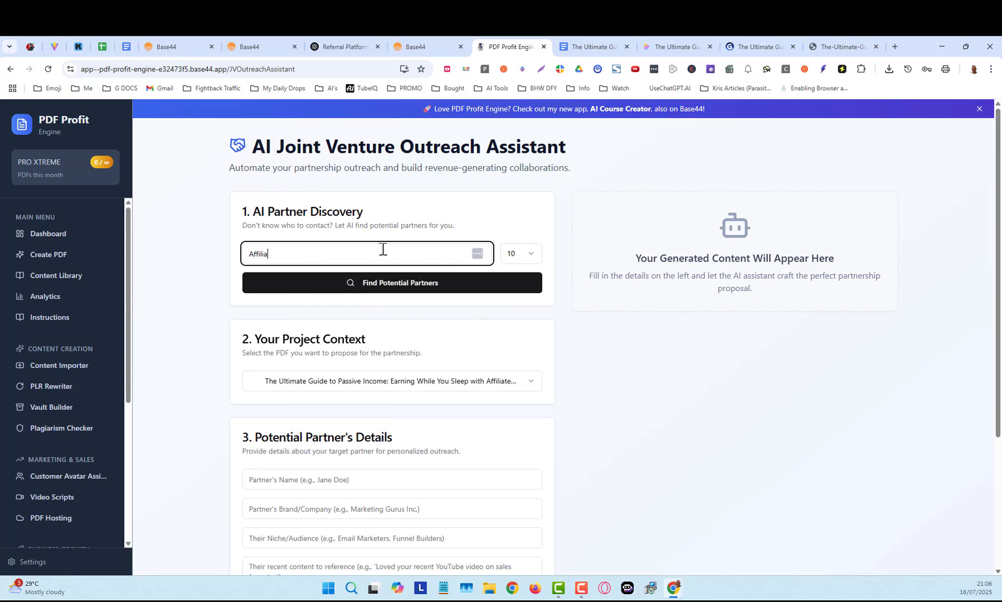
pyautogui.write('te marketing')
pyautogui.click(369, 284)
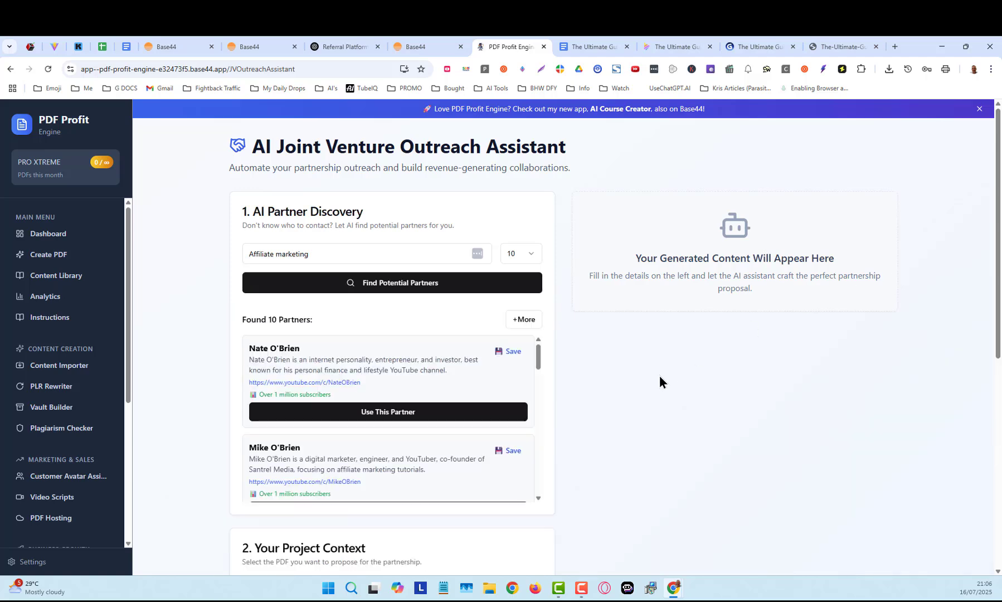
# Look through the suggested affiliate marketing partners, including their descriptions, websites and audience sizes
pyautogui.scroll(-3, 654, 378)
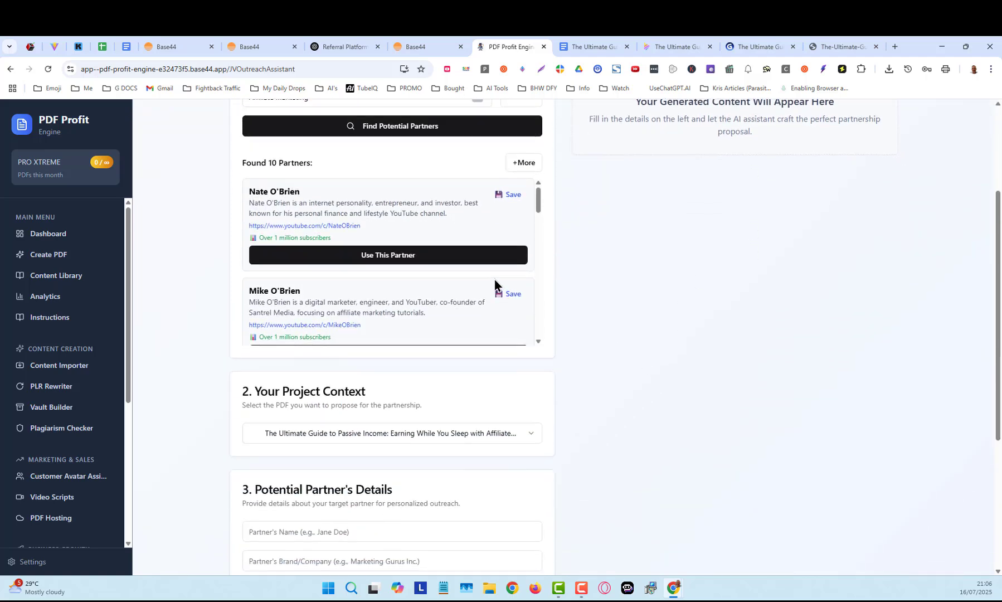
pyautogui.scroll(-1, 494, 281)
pyautogui.scroll(-2, 440, 246)
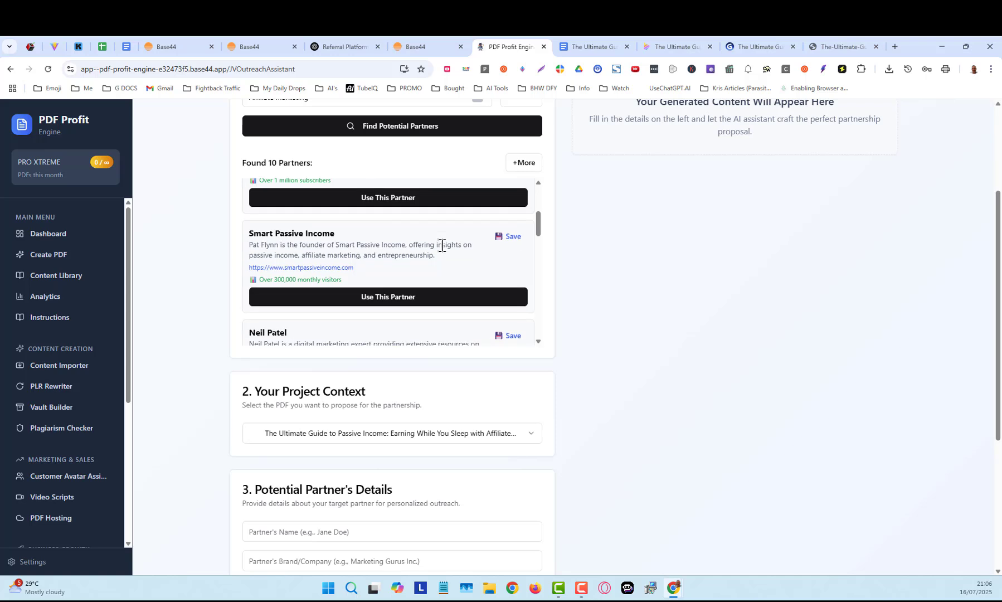
pyautogui.scroll(-1, 442, 248)
pyautogui.scroll(1, 406, 232)
pyautogui.scroll(-1, 417, 292)
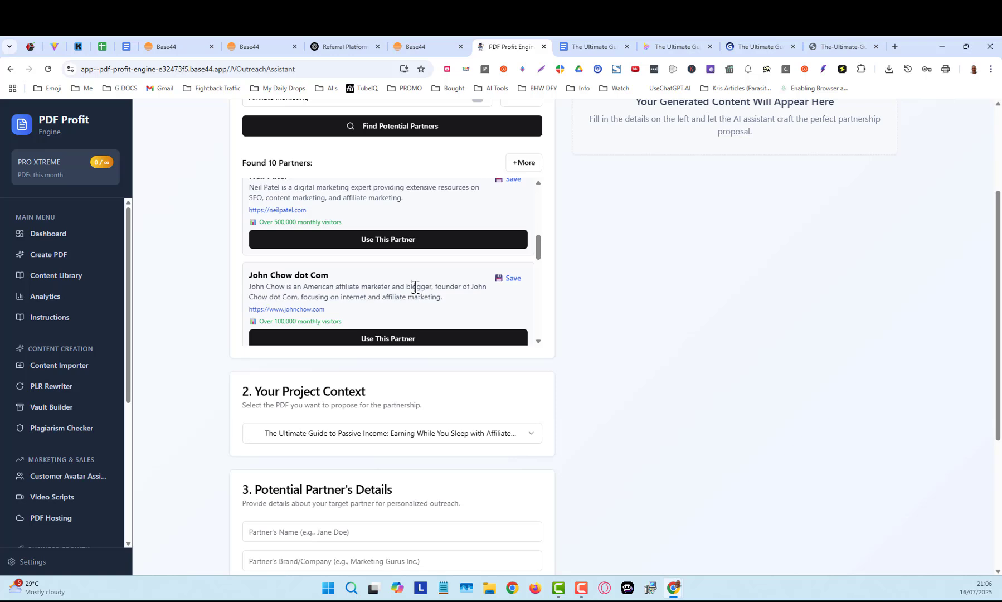
pyautogui.scroll(1, 414, 287)
pyautogui.scroll(-4, 414, 287)
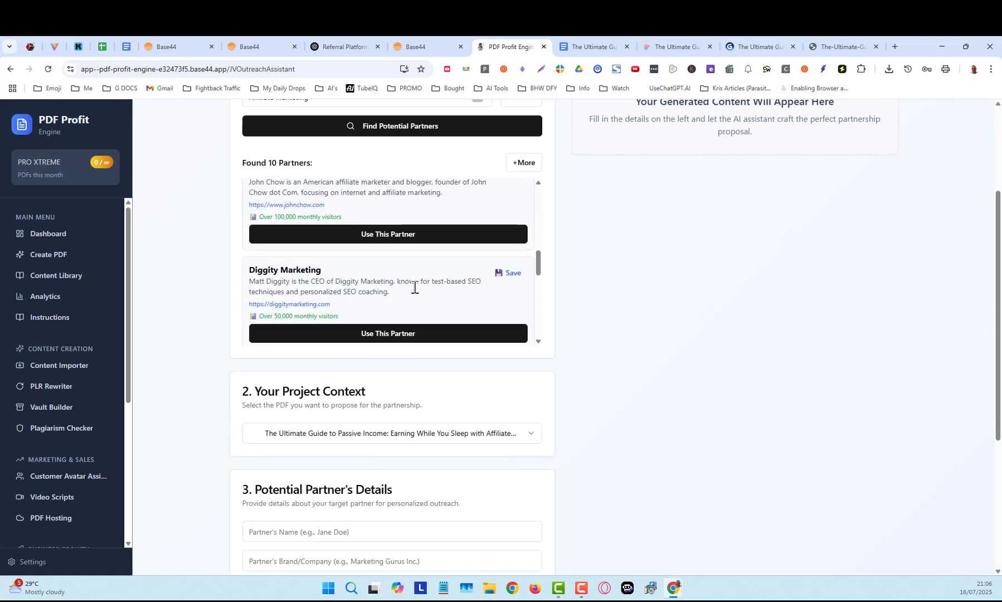
pyautogui.scroll(-3, 414, 287)
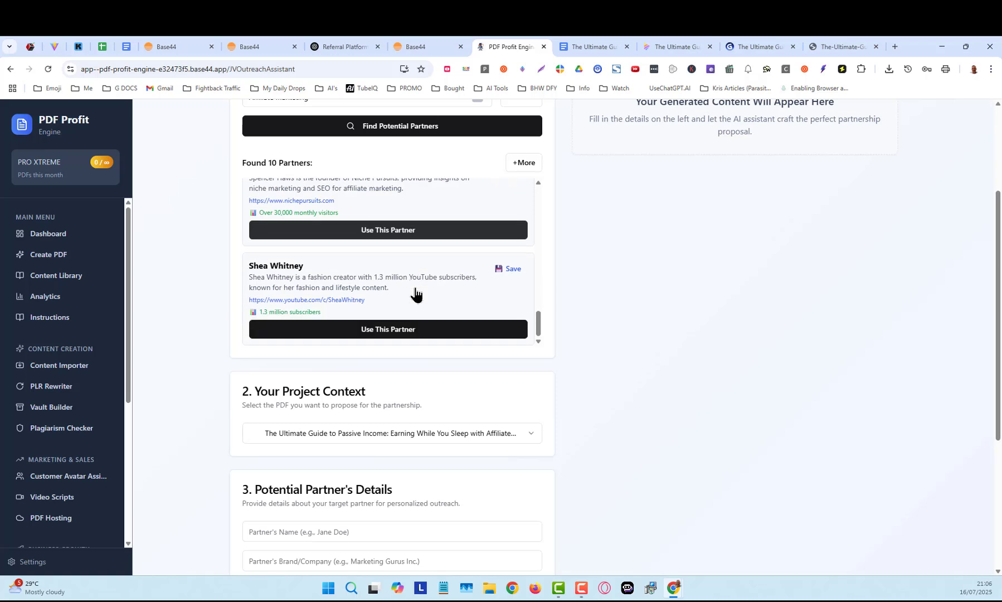
pyautogui.scroll(3, 502, 300)
pyautogui.scroll(1, 524, 301)
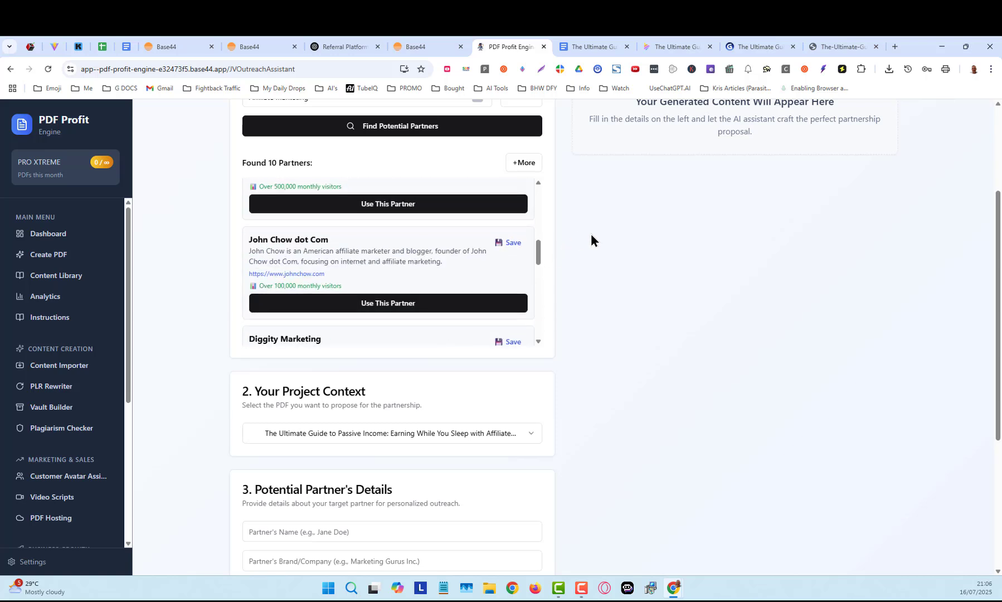
# Load more potential partners and look through the extended list
pyautogui.click(528, 163)
pyautogui.scroll(-3, 461, 325)
pyautogui.scroll(-3, 375, 402)
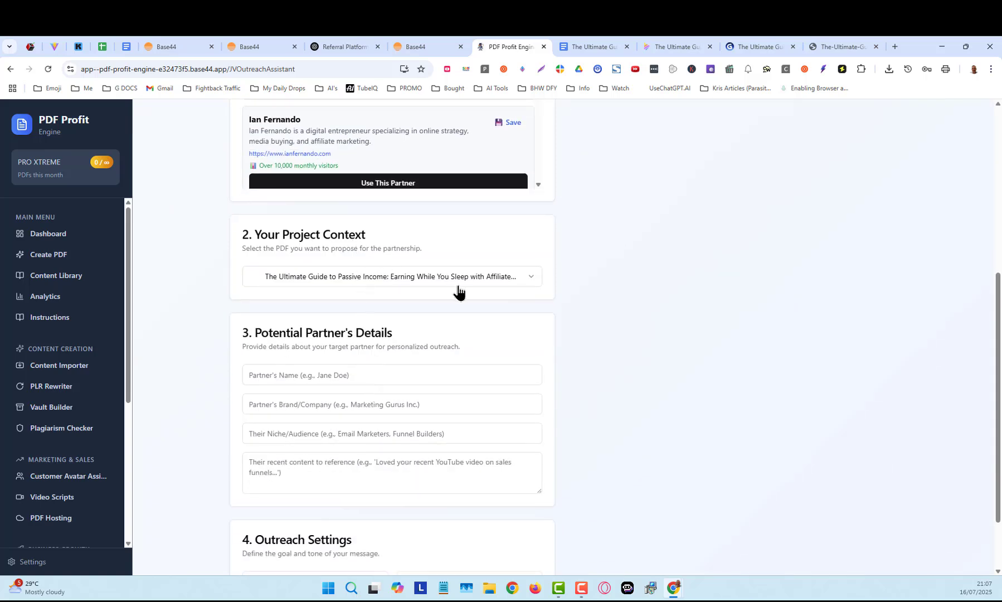
pyautogui.scroll(4, 505, 299)
pyautogui.scroll(2, 503, 305)
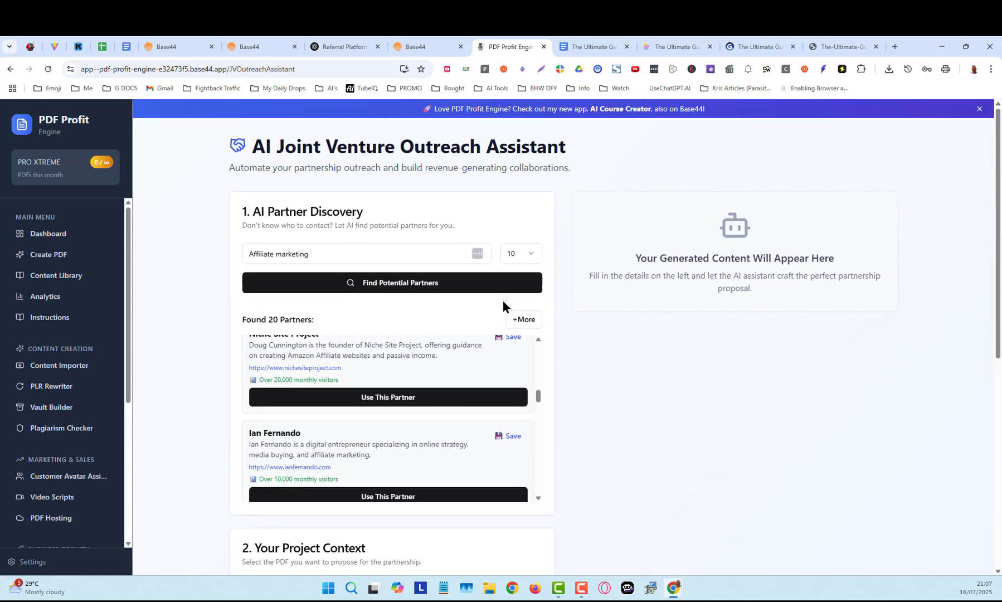
pyautogui.scroll(4, 440, 378)
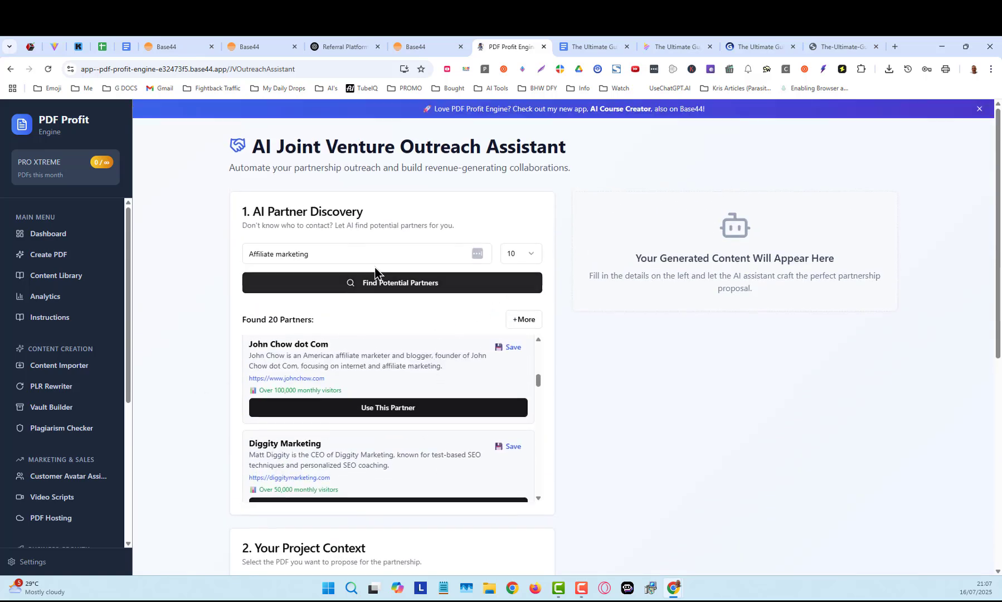
# Use John Chow dot Com as the partner and review the prefilled partner details and recent content reference
pyautogui.click(384, 407)
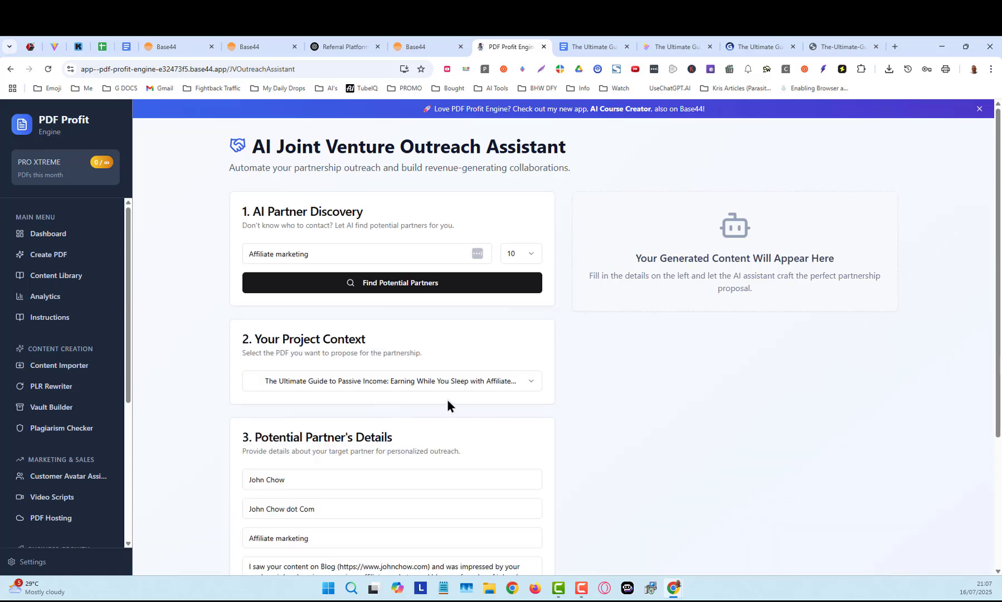
pyautogui.scroll(-4, 447, 398)
pyautogui.scroll(4, 447, 398)
pyautogui.scroll(-1, 446, 395)
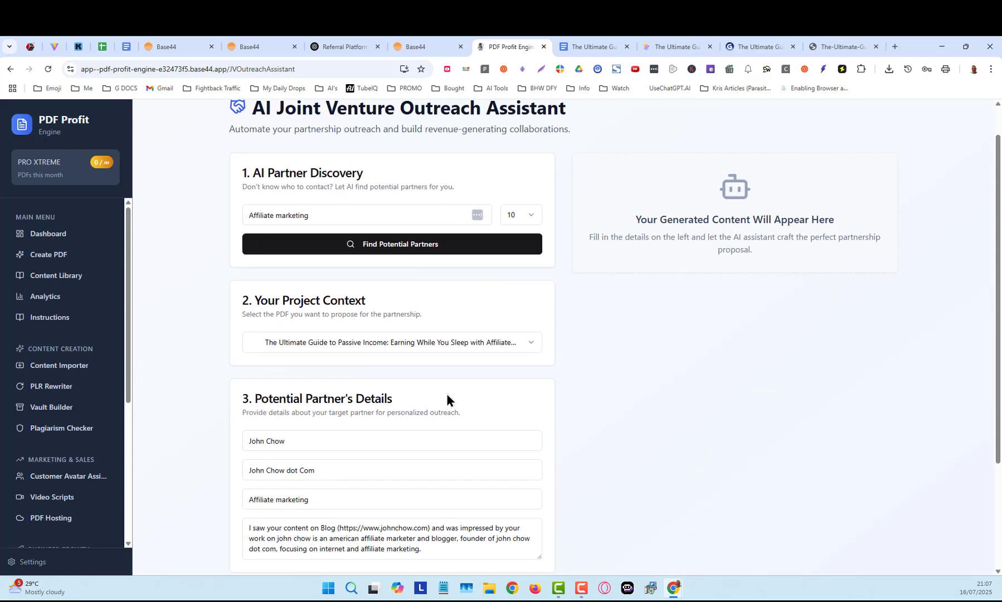
pyautogui.scroll(-3, 447, 394)
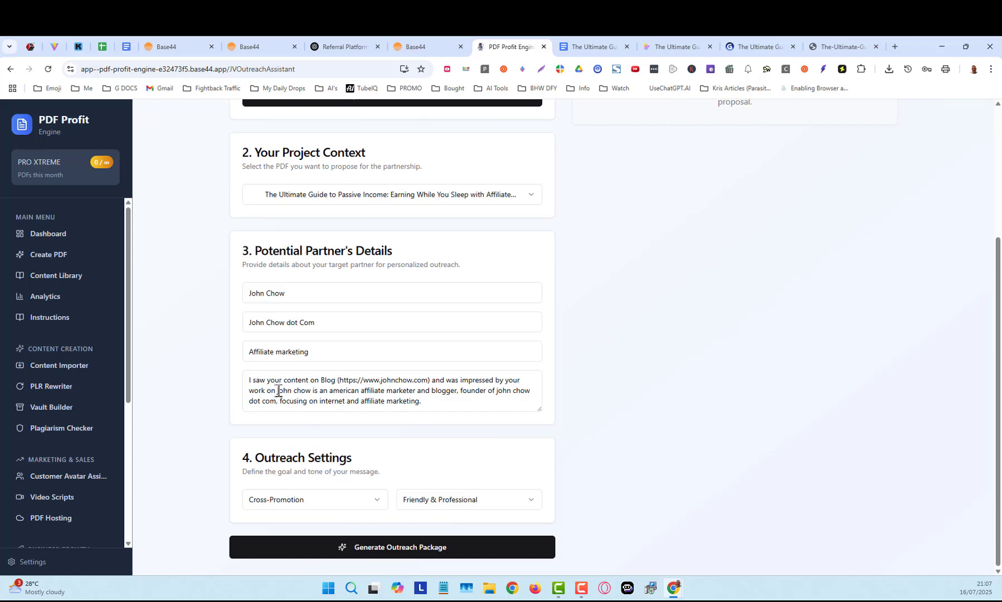
pyautogui.moveTo(278, 391); pyautogui.dragTo(243, 376)
pyautogui.click(454, 397)
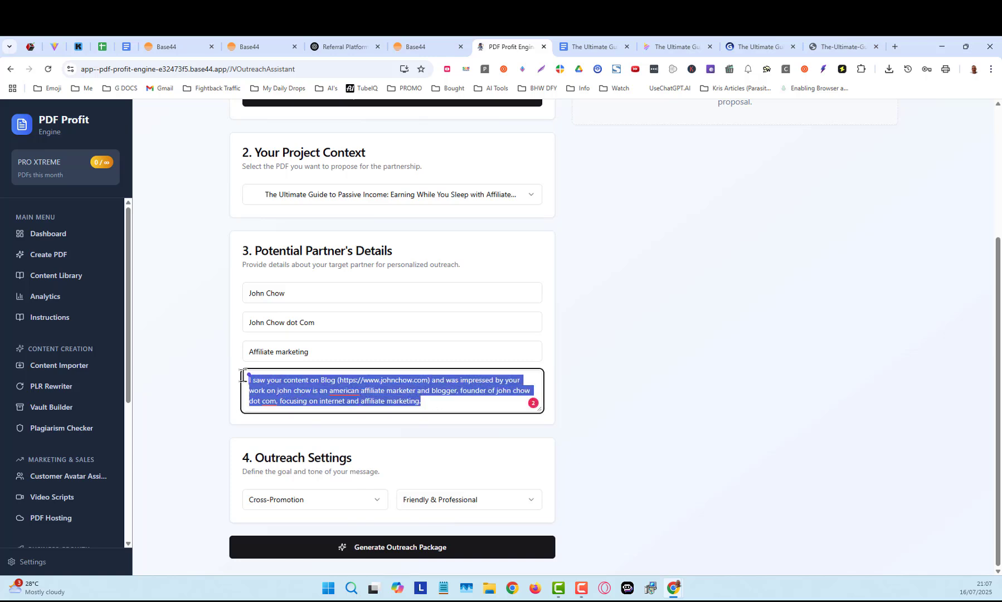
pyautogui.click(404, 396)
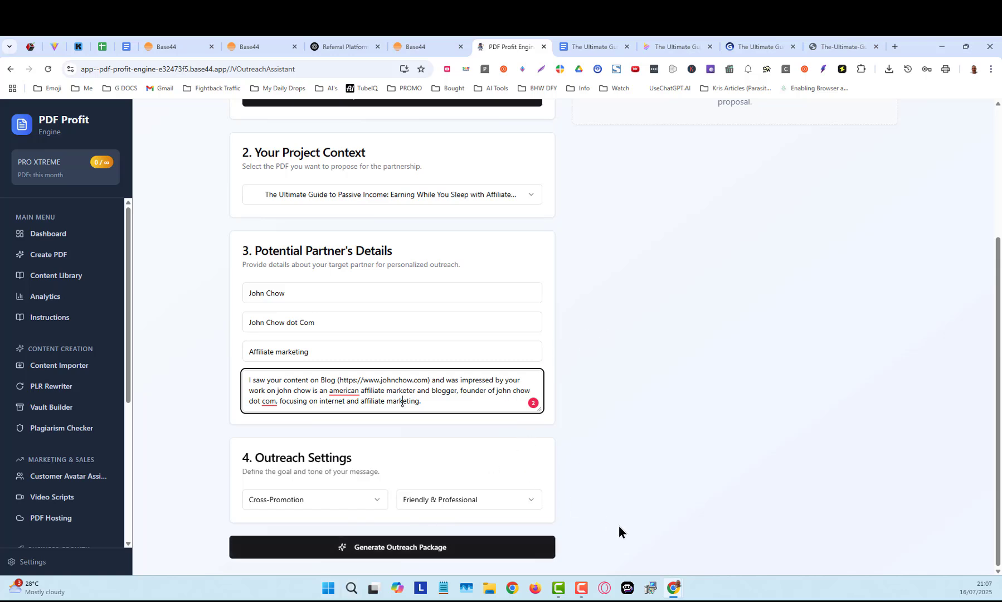
# Keep Cross-Promotion as the outreach goal, set the tone to Direct & To The Point, and generate the outreach package
pyautogui.click(325, 502)
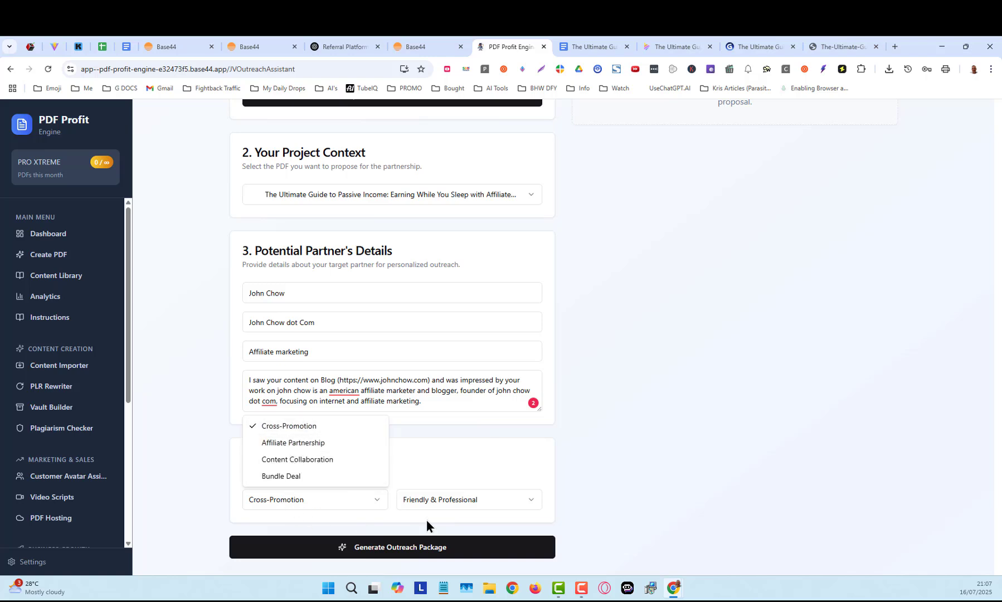
pyautogui.click(499, 504)
pyautogui.click(501, 501)
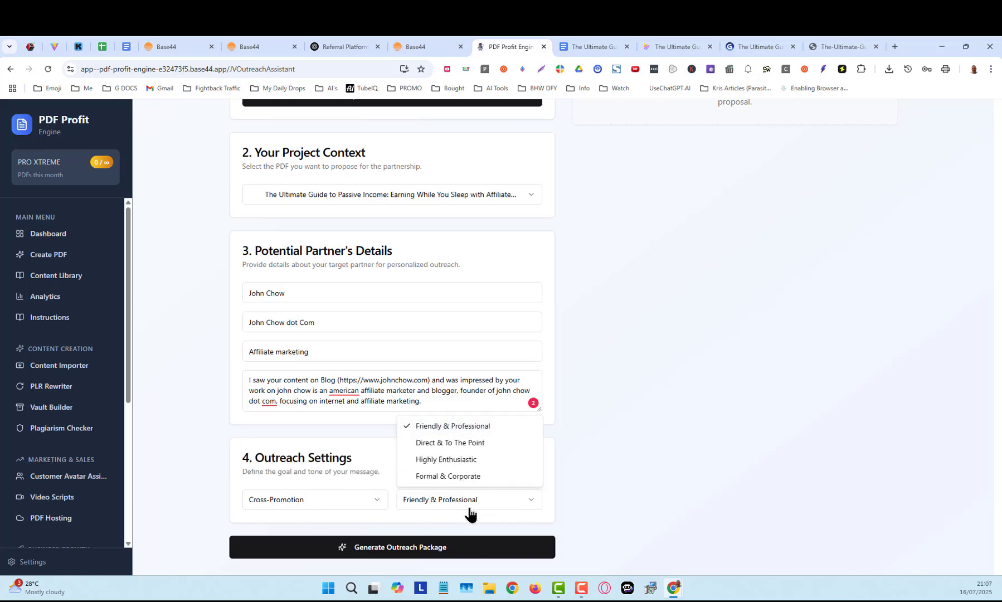
pyautogui.click(468, 445)
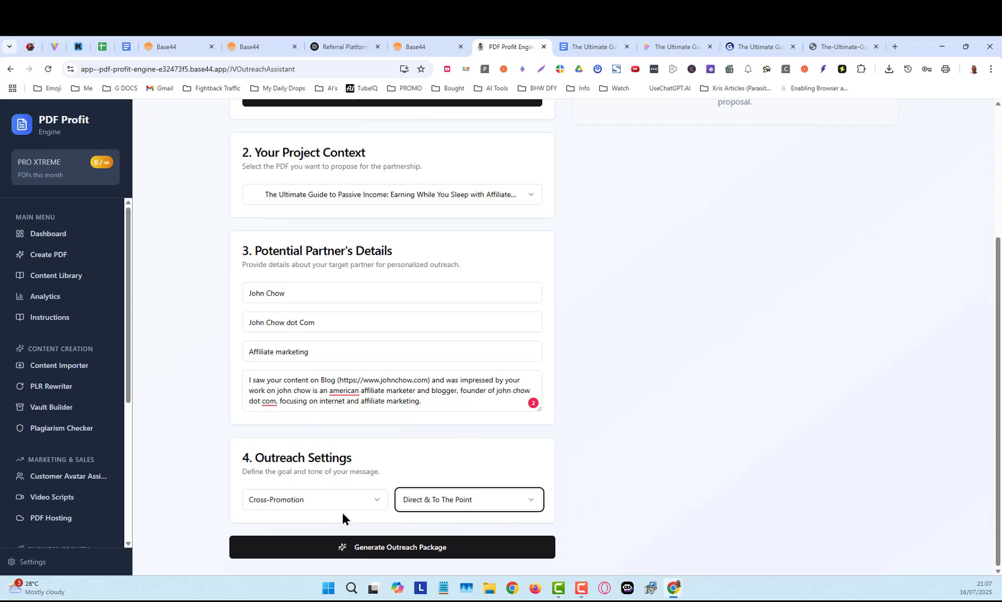
pyautogui.click(393, 546)
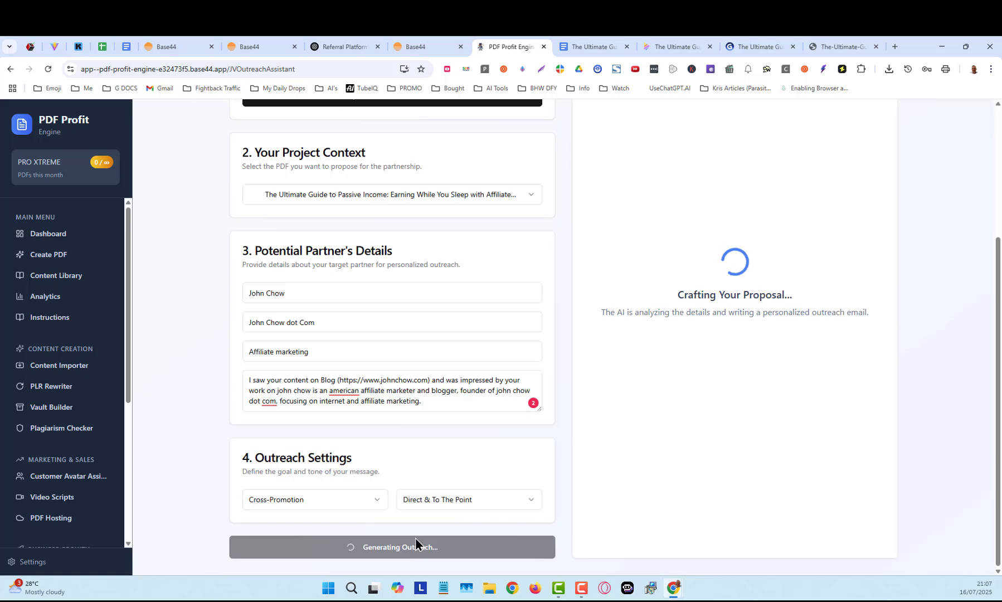
# Read the generated outreach package: the email subject, email body and value propositions for the partner
pyautogui.scroll(3, 936, 410)
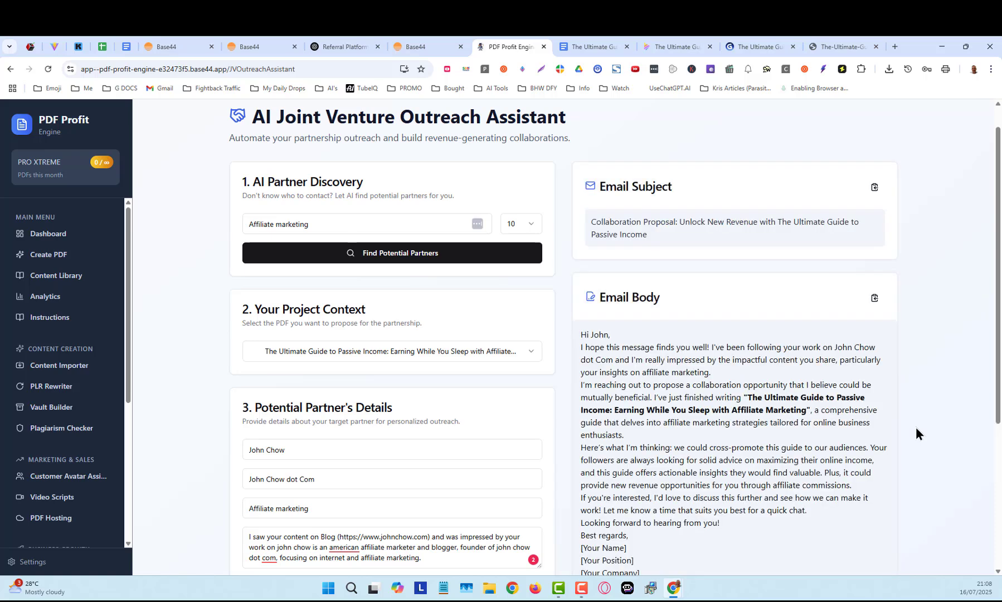
pyautogui.scroll(-2, 857, 416)
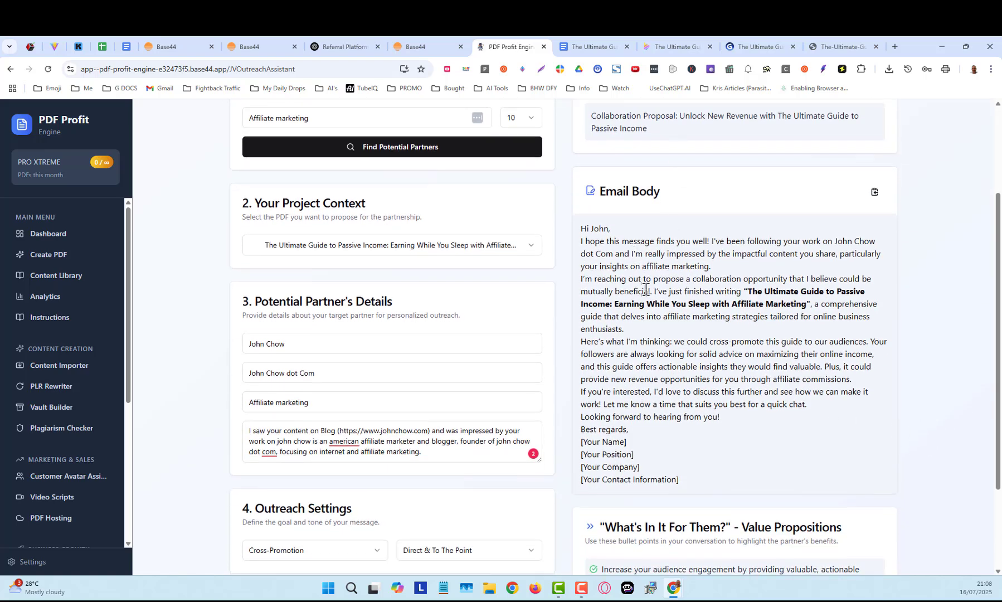
pyautogui.scroll(-2, 641, 285)
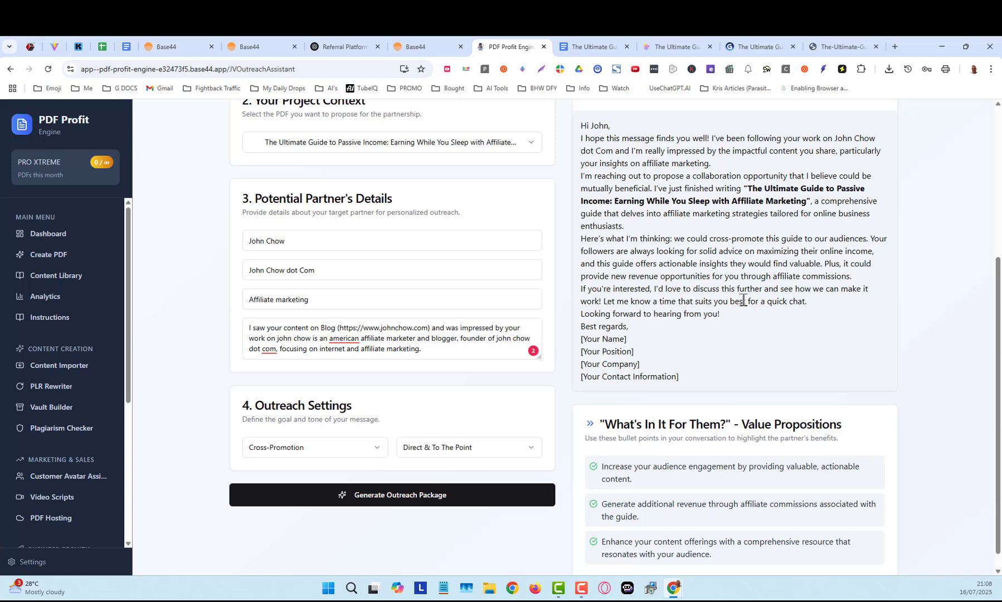
pyautogui.scroll(3, 743, 299)
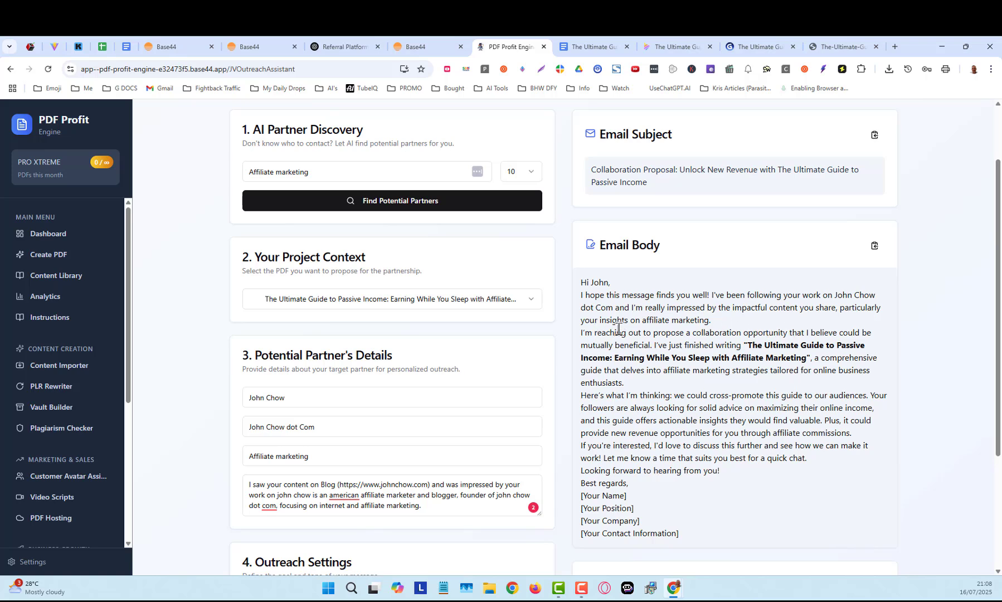
pyautogui.scroll(-1, 747, 433)
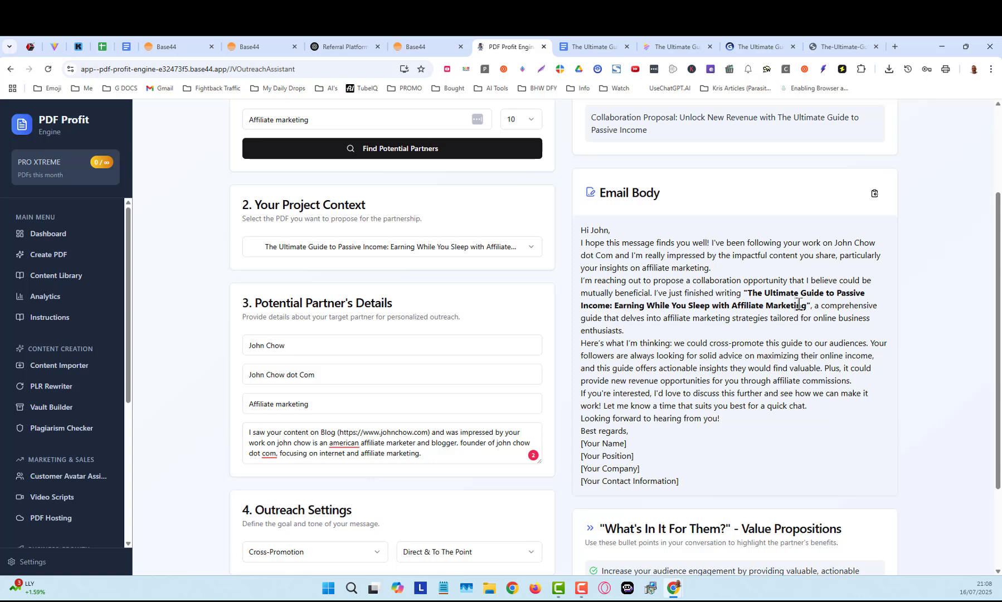
pyautogui.scroll(-3, 775, 290)
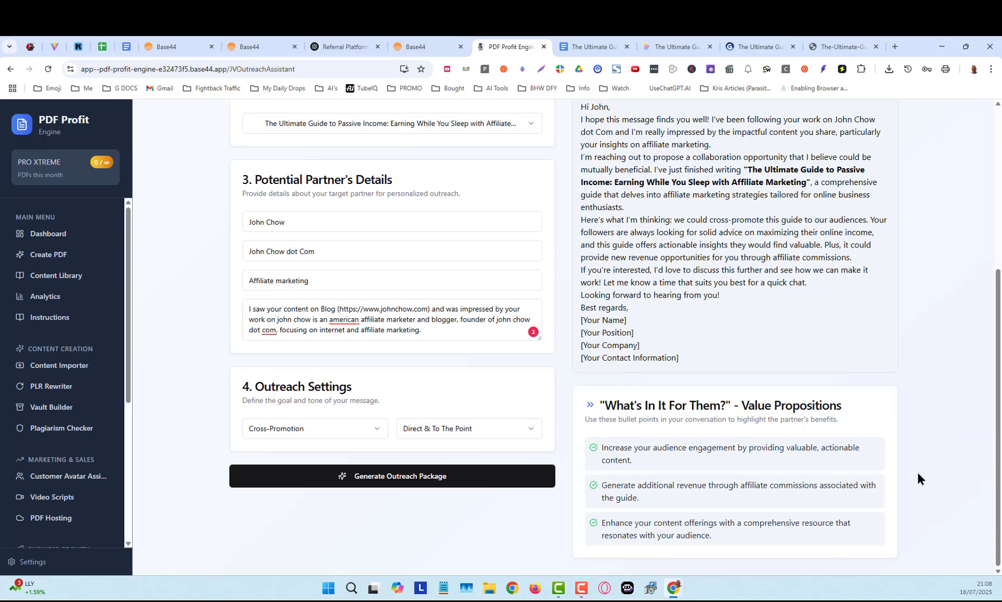
pyautogui.scroll(5, 889, 416)
pyautogui.scroll(-2, 390, 446)
# Open the Leads page and examine the lead totals, active funnels and list of captured leads
pyautogui.scroll(-2, 72, 504)
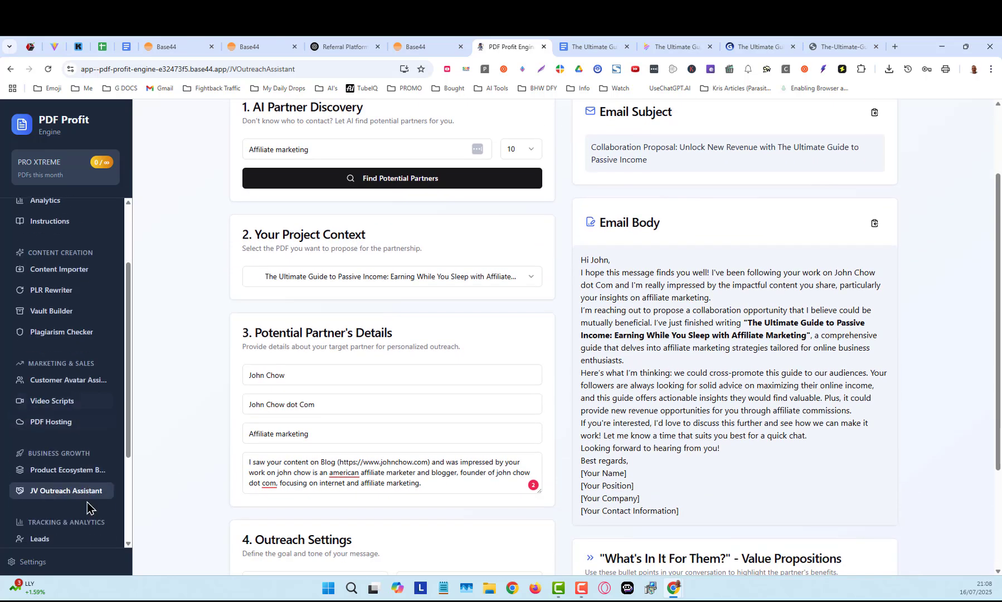
pyautogui.scroll(-2, 87, 501)
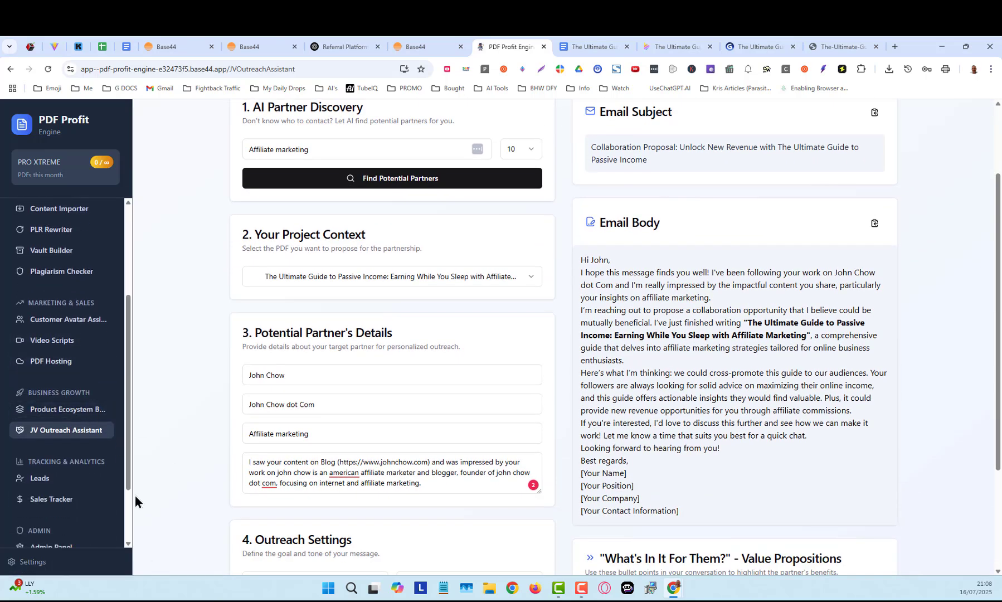
pyautogui.scroll(-3, 83, 509)
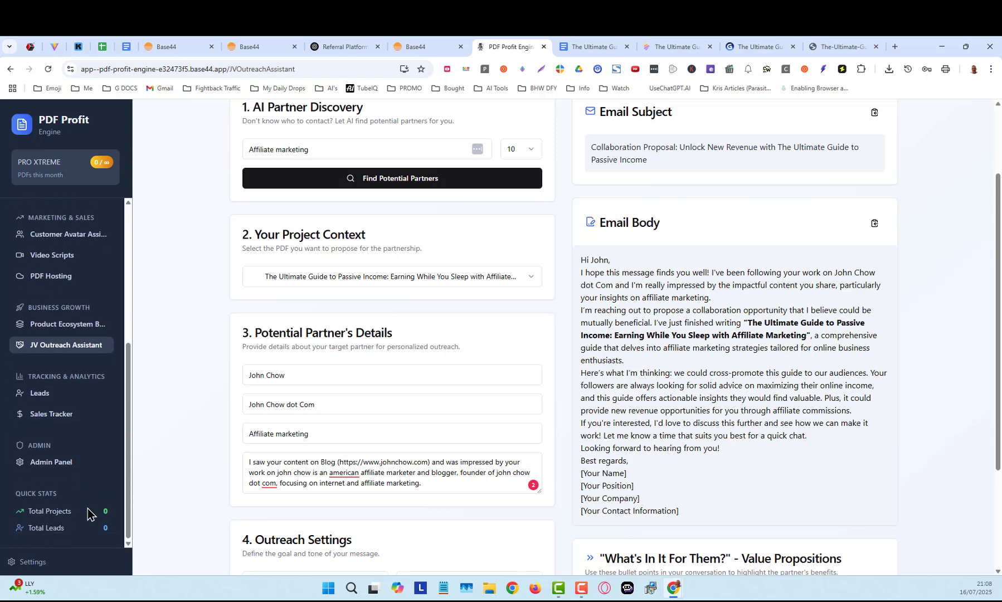
pyautogui.click(44, 399)
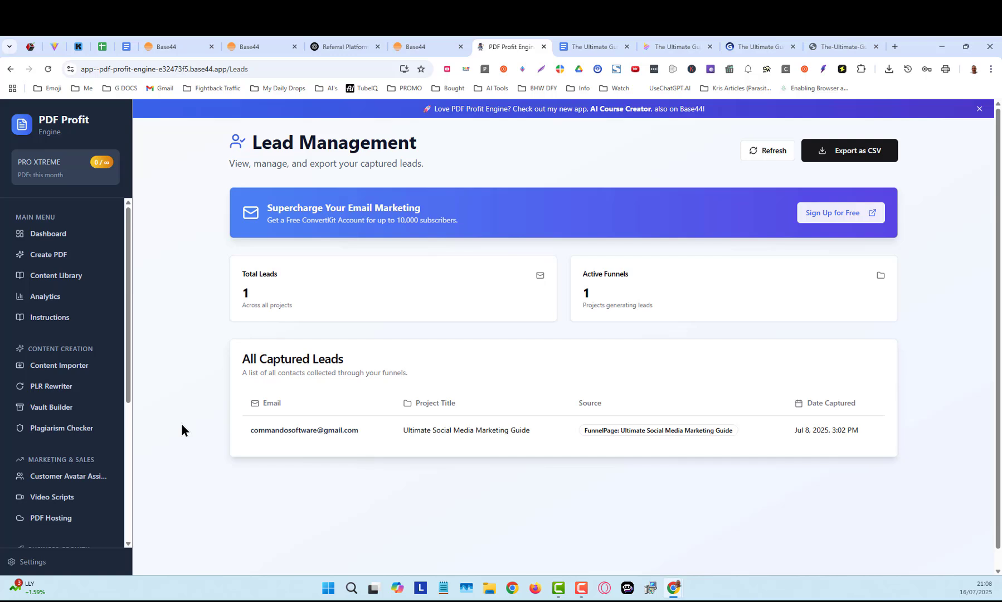
pyautogui.scroll(-1, 180, 423)
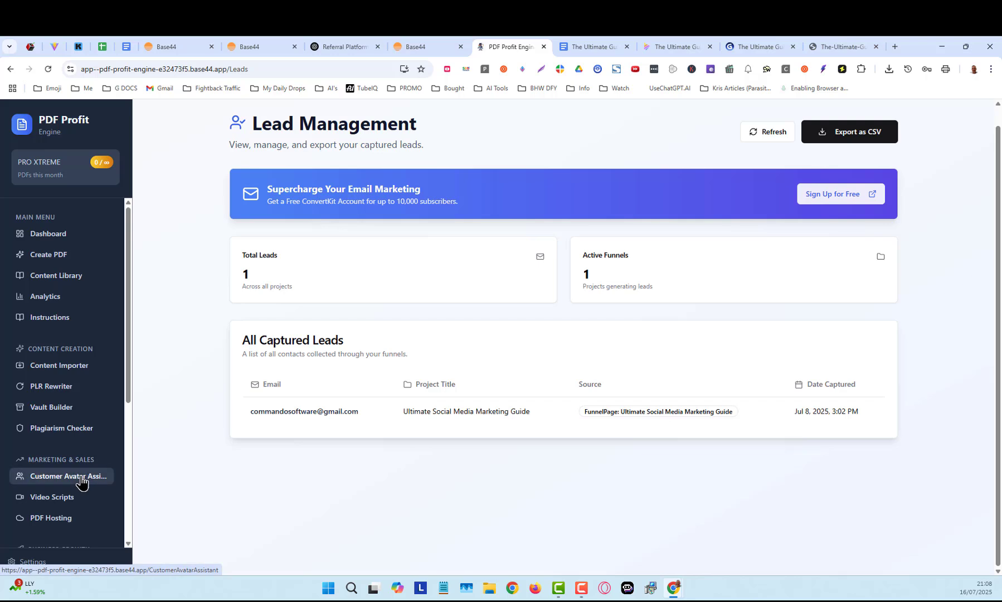
# Open the Sales Tracker and examine the revenue, profit, investment and ROI totals and the financial overview of each project
pyautogui.moveTo(126, 378); pyautogui.dragTo(134, 516)
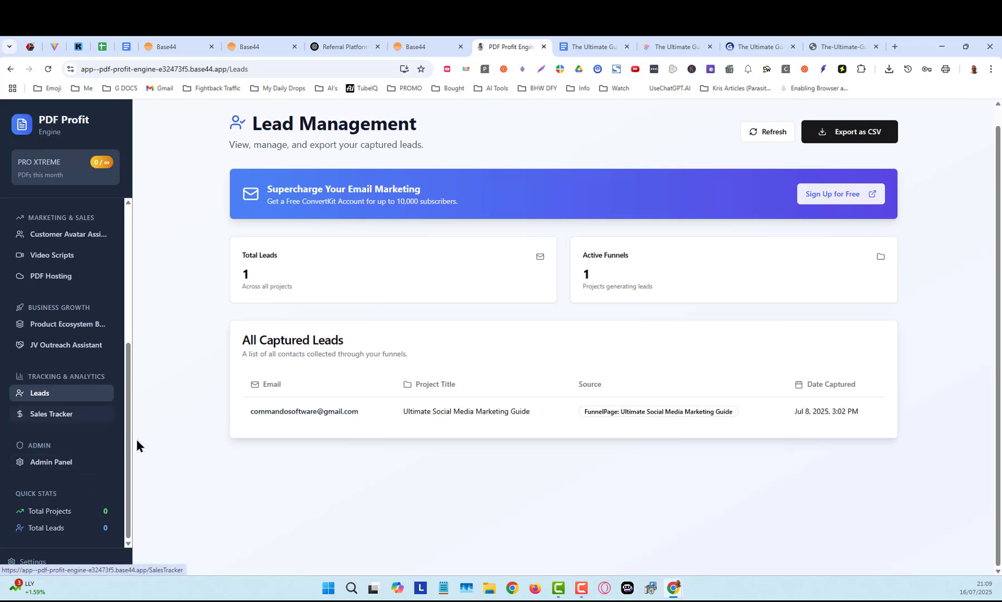
pyautogui.click(61, 414)
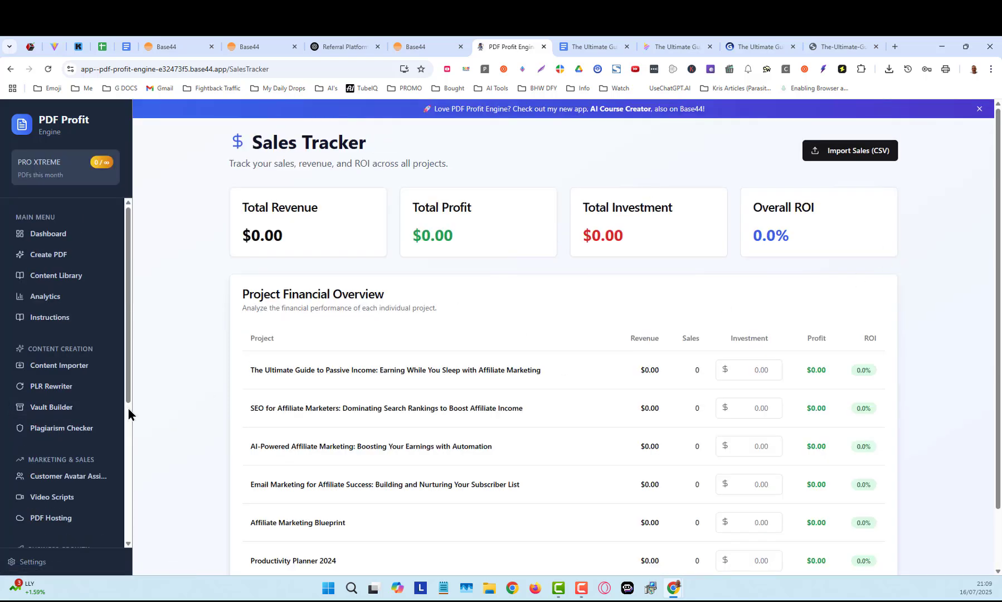
pyautogui.scroll(-2, 128, 407)
pyautogui.scroll(2, 316, 390)
pyautogui.scroll(-3, 94, 442)
pyautogui.scroll(-5, 98, 442)
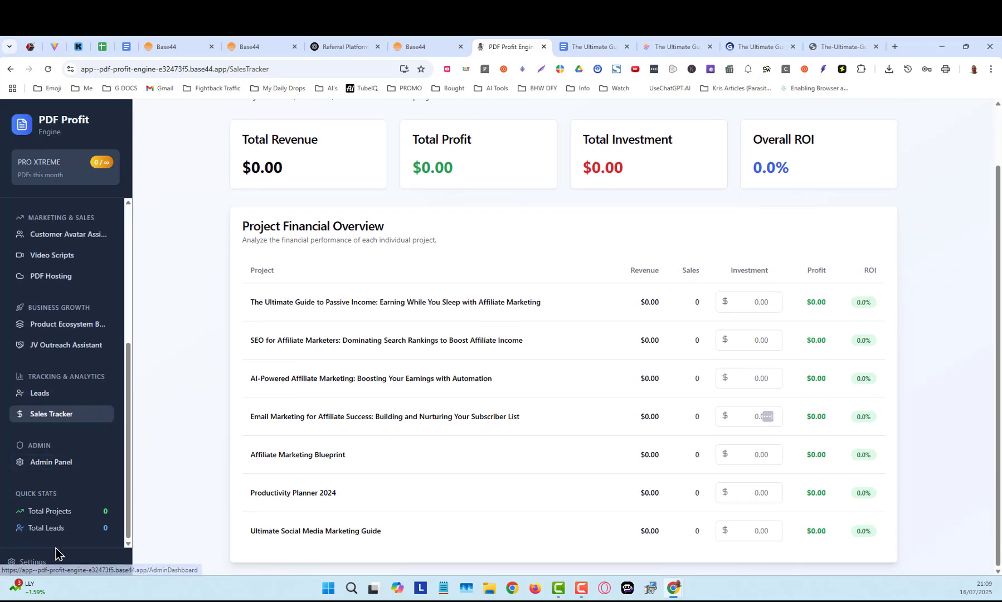
pyautogui.scroll(1, 50, 465)
pyautogui.click(51, 461)
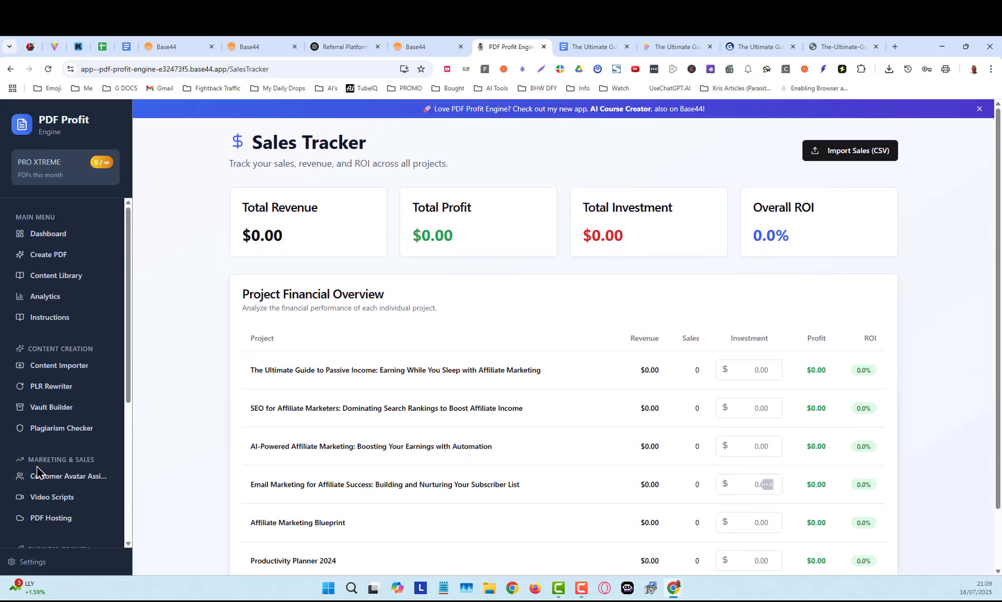
# Open the Settings and review the preferred AI model and the ConvertKit, OpenRouter, OpenAI and Anthropic API key fields
pyautogui.click(29, 564)
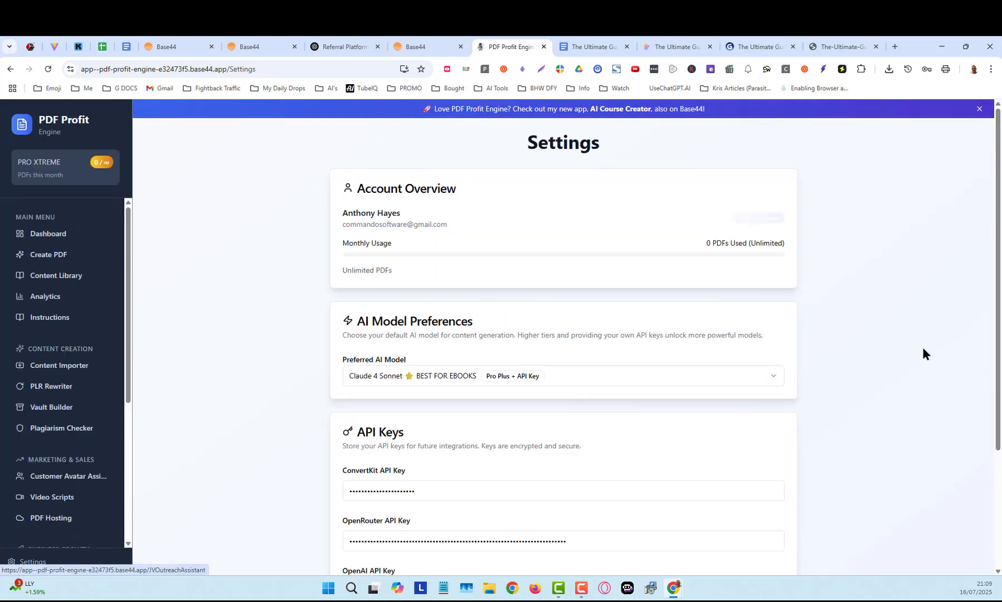
pyautogui.scroll(-3, 909, 303)
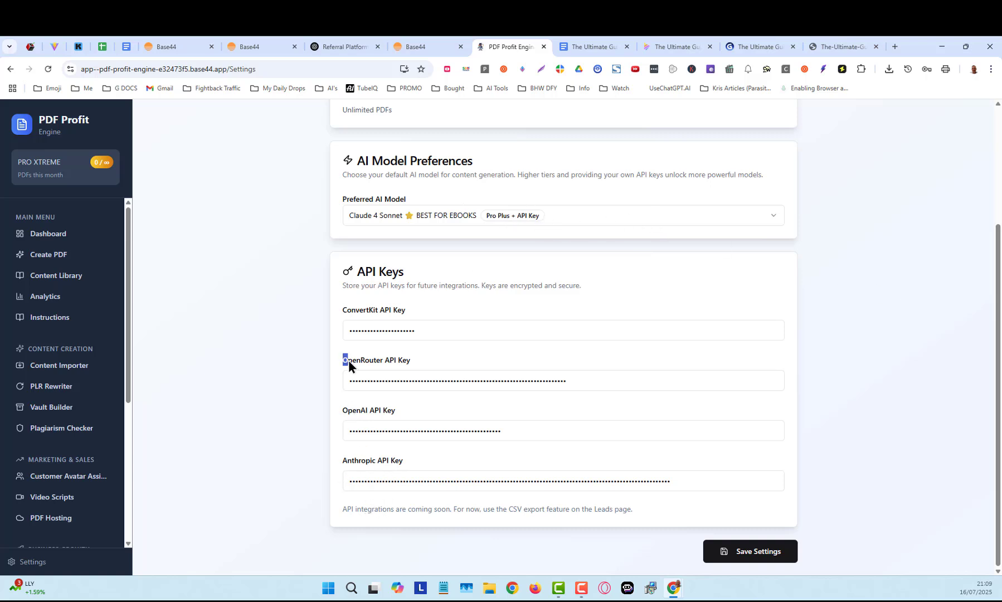
pyautogui.moveTo(342, 360); pyautogui.dragTo(452, 359)
pyautogui.moveTo(339, 309); pyautogui.dragTo(394, 308)
pyautogui.moveTo(338, 409); pyautogui.dragTo(397, 409)
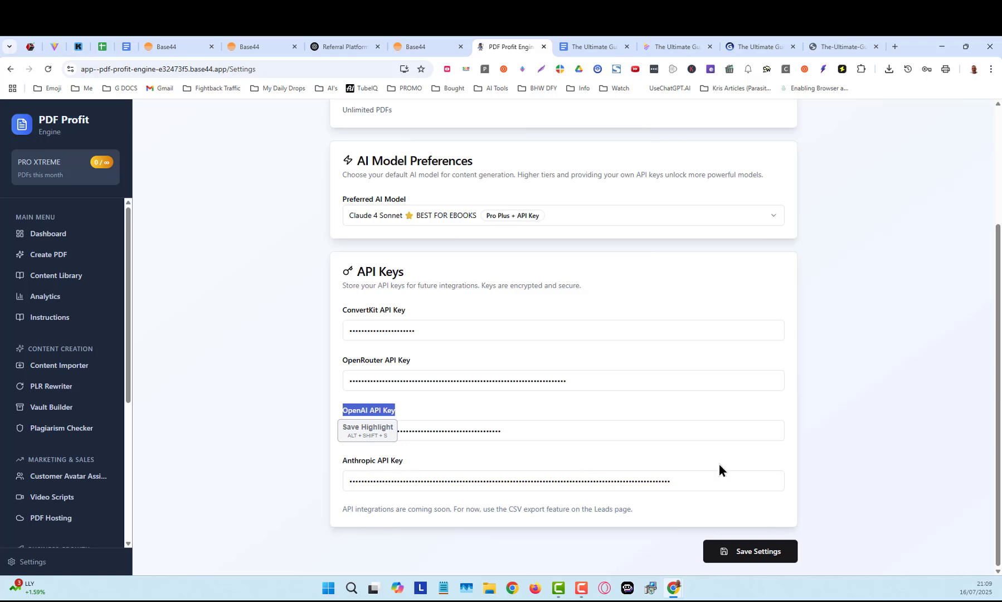
pyautogui.click(371, 450)
pyautogui.moveTo(346, 460); pyautogui.dragTo(488, 460)
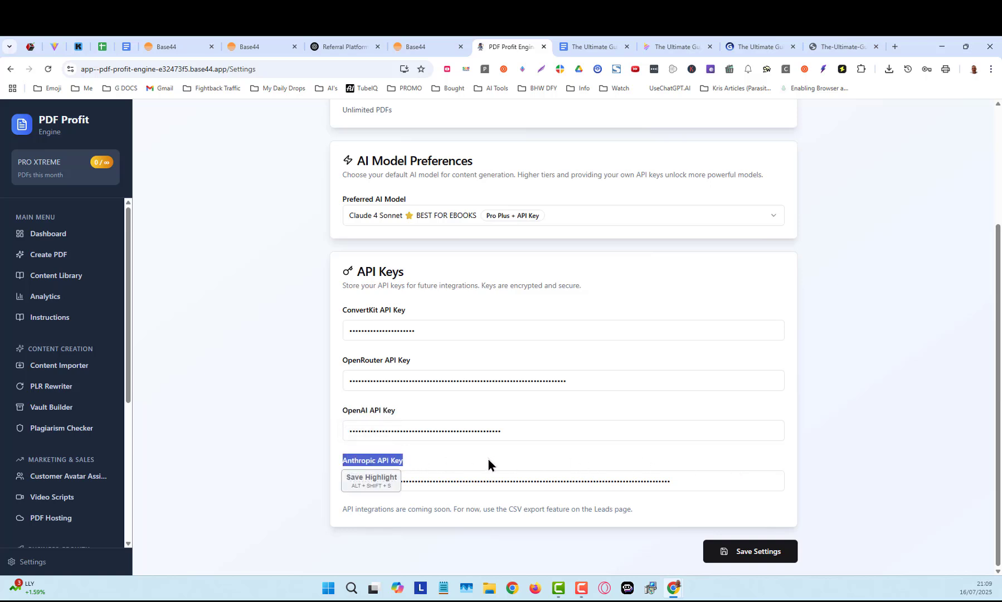
pyautogui.click(850, 492)
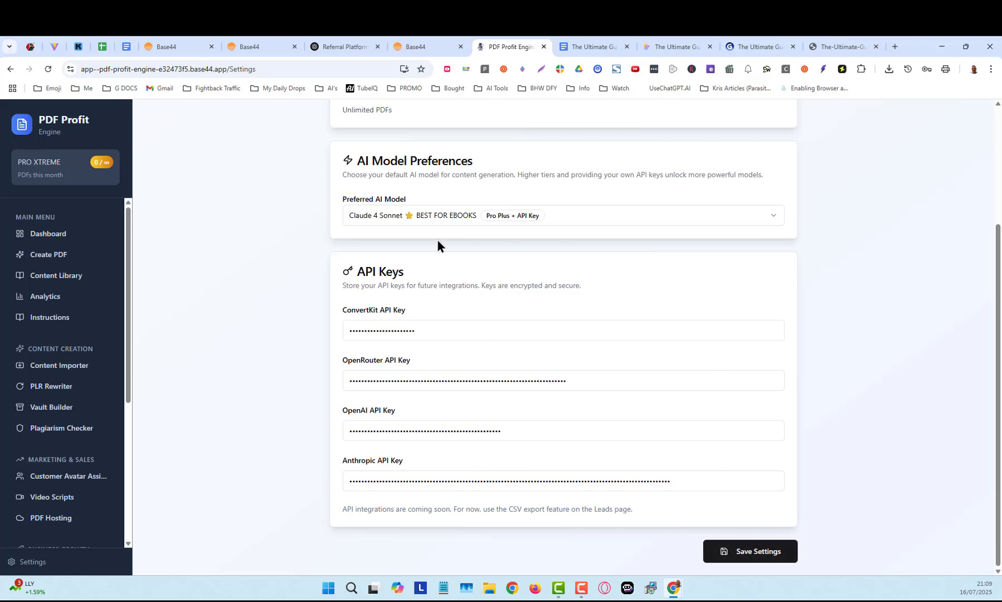
# Return to the Dashboard and look over the project statistics, recent projects, quick actions and getting-started list
pyautogui.scroll(-4, 100, 495)
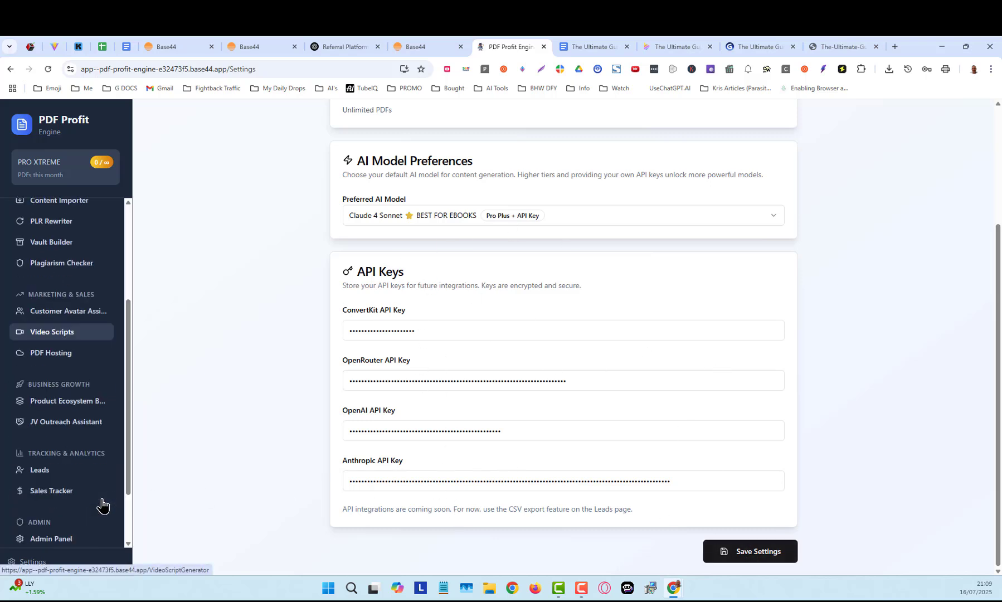
pyautogui.scroll(7, 100, 495)
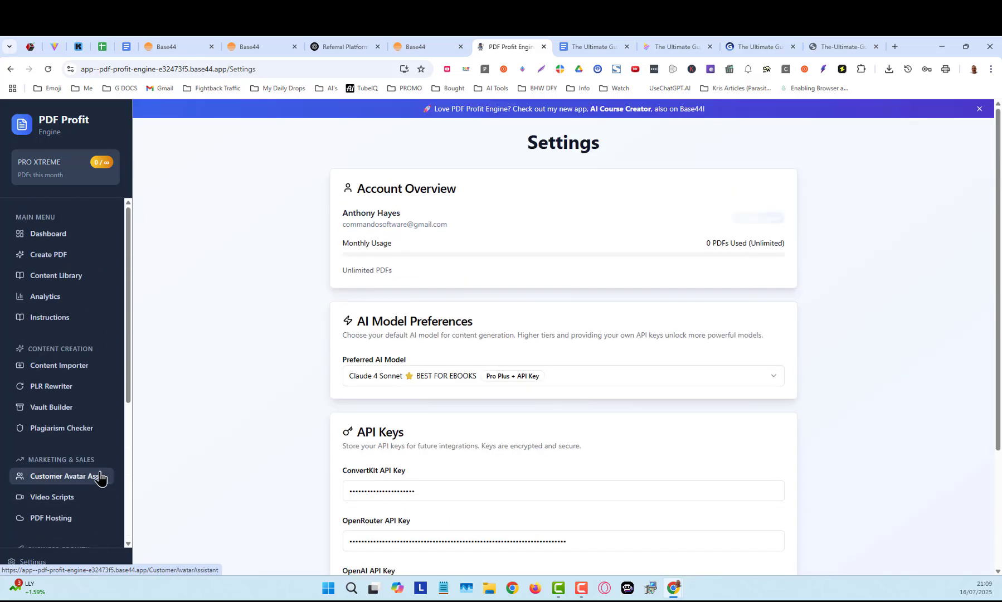
pyautogui.click(54, 236)
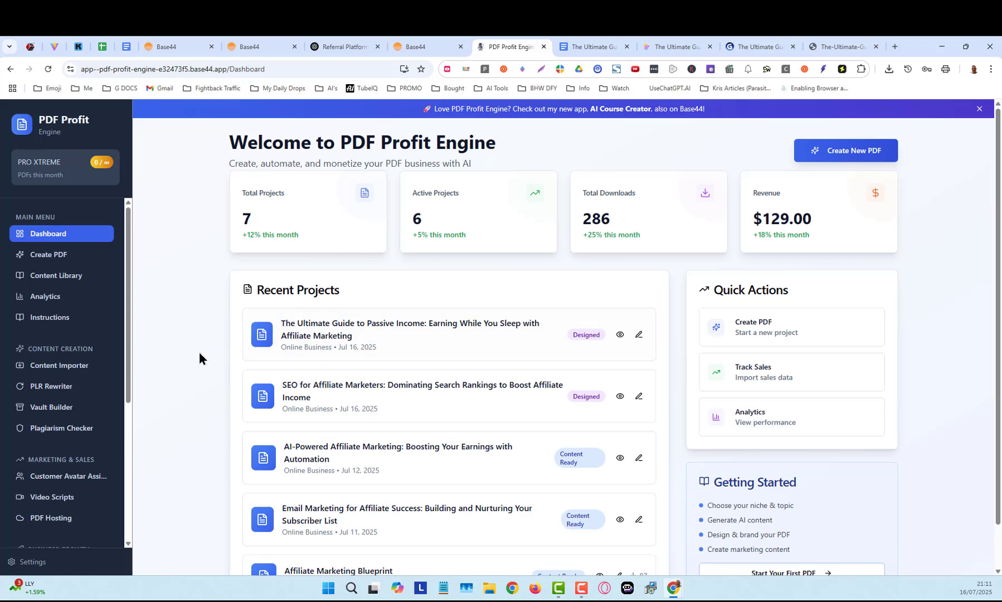
pyautogui.scroll(-1, 199, 352)
pyautogui.scroll(1, 201, 349)
pyautogui.scroll(-1, 180, 504)
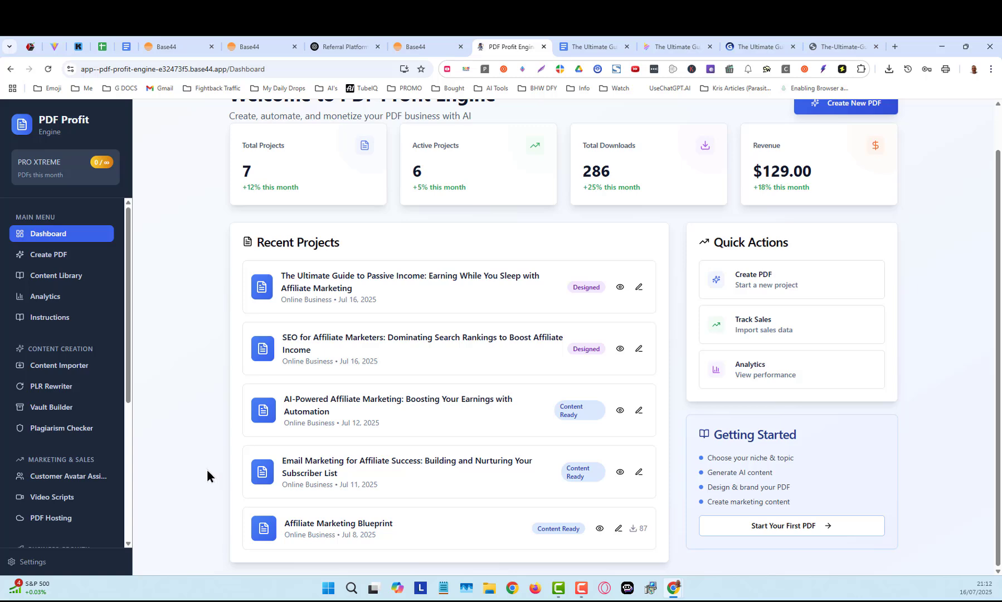
pyautogui.scroll(2, 213, 467)
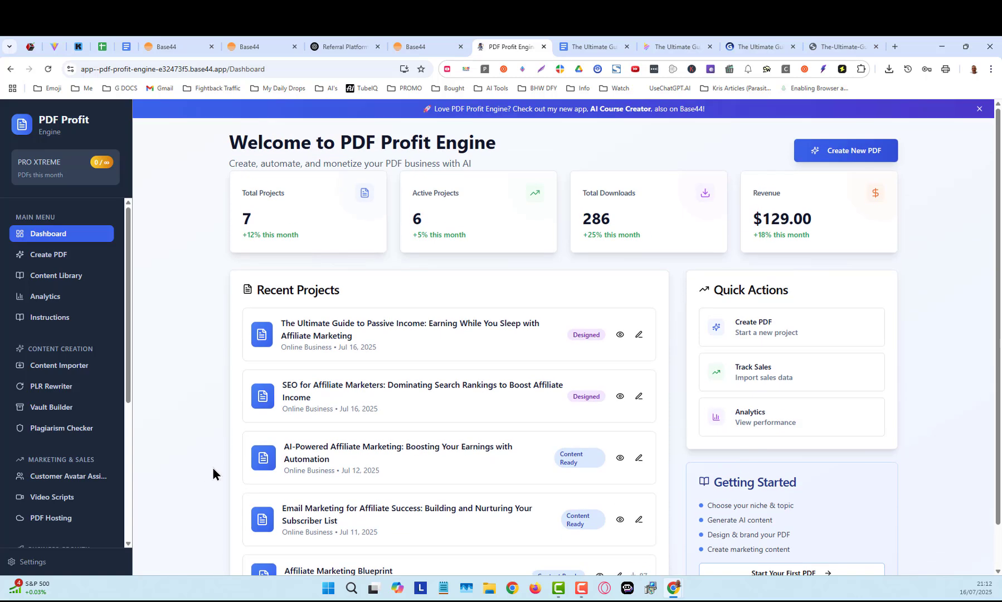
pyautogui.scroll(-2, 212, 468)
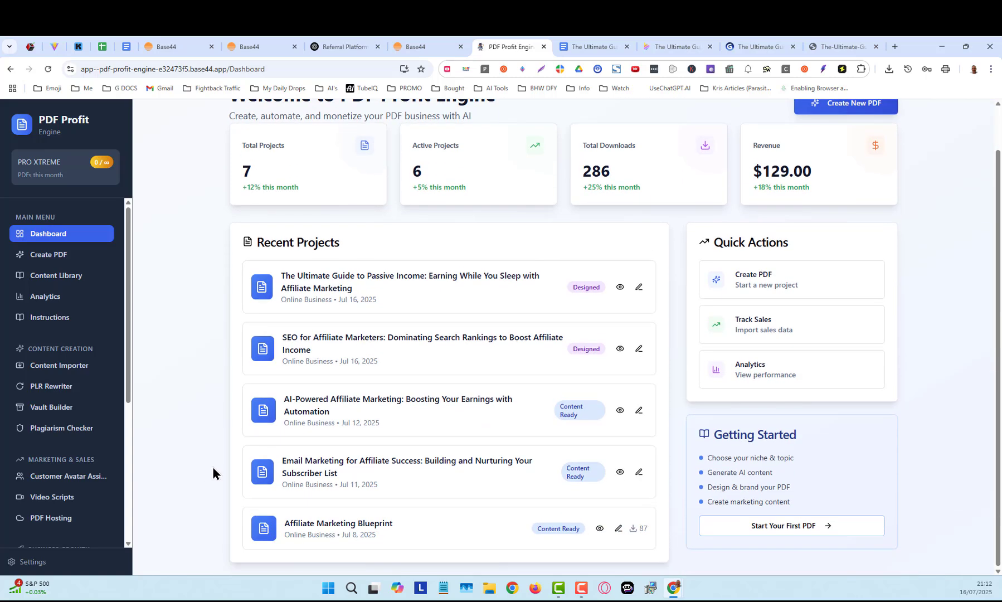
pyautogui.scroll(2, 212, 468)
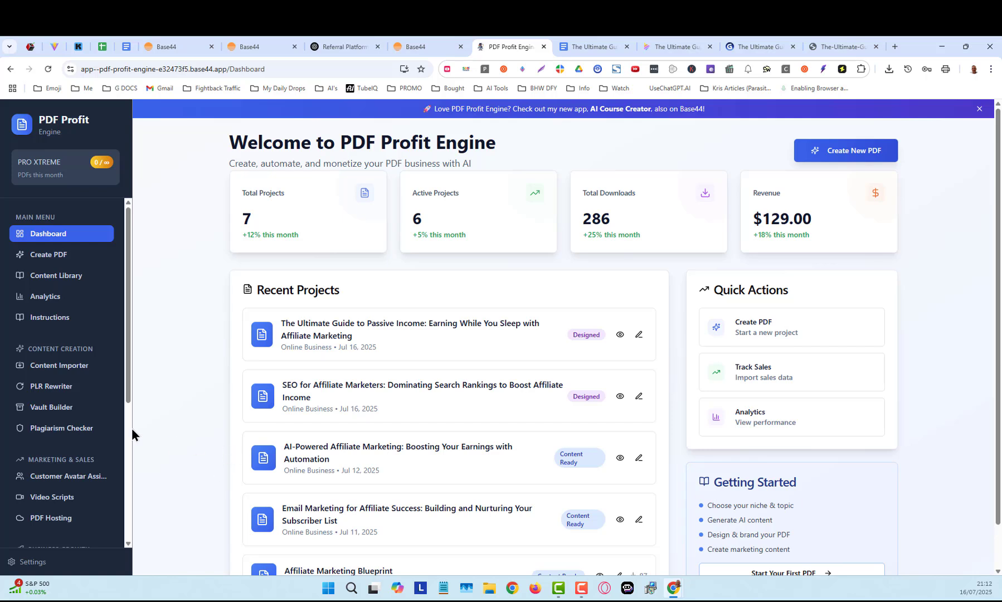
pyautogui.scroll(-5, 78, 440)
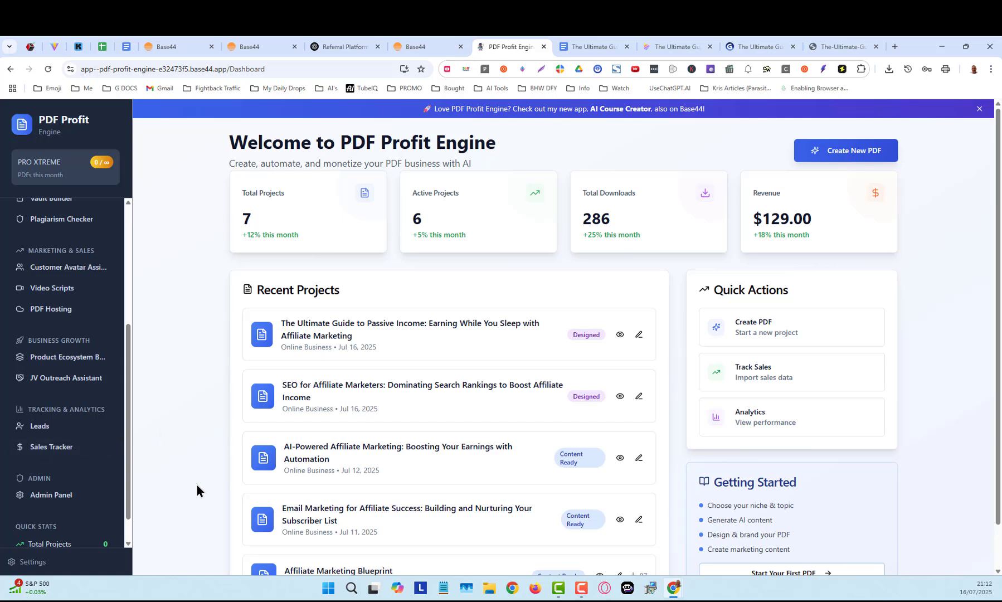
pyautogui.scroll(-1, 197, 484)
pyautogui.scroll(1, 196, 481)
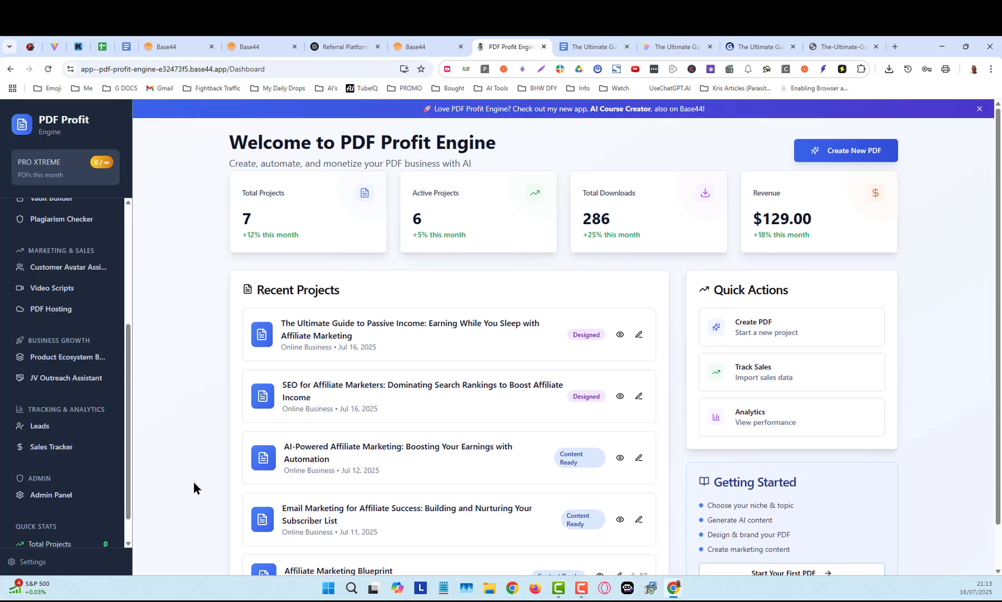